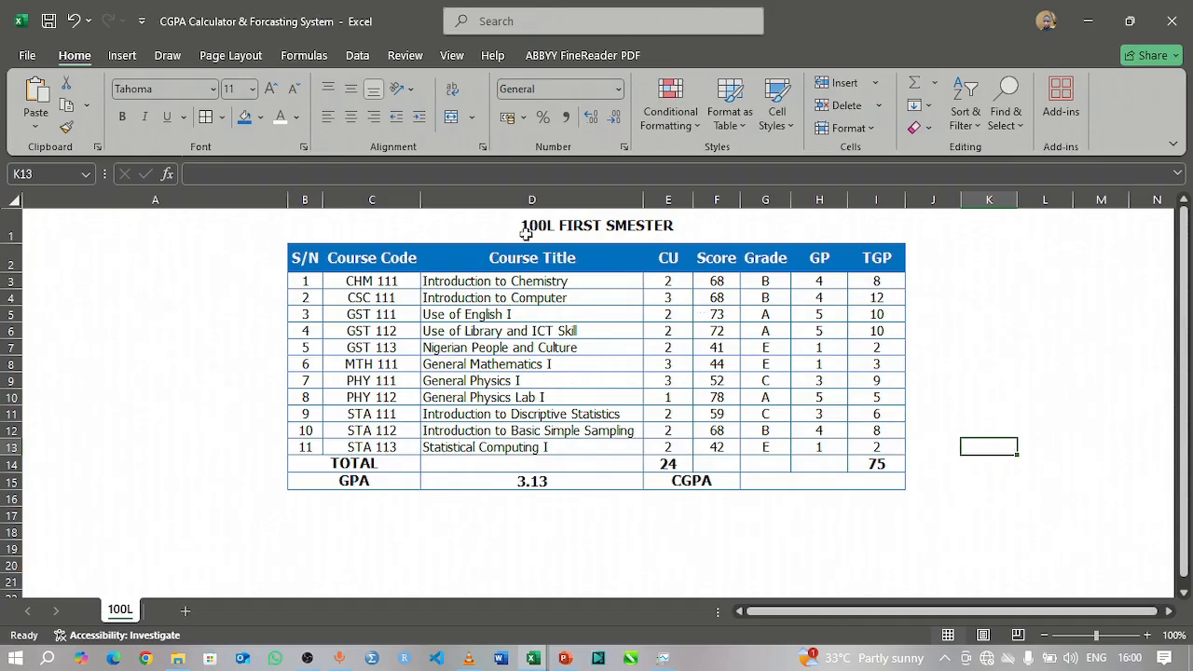
Step: Copy the whole 100L first semester results table (B1:I15) and paste a duplicate starting at cell B18
left_click_drag(326, 218, 801, 479)
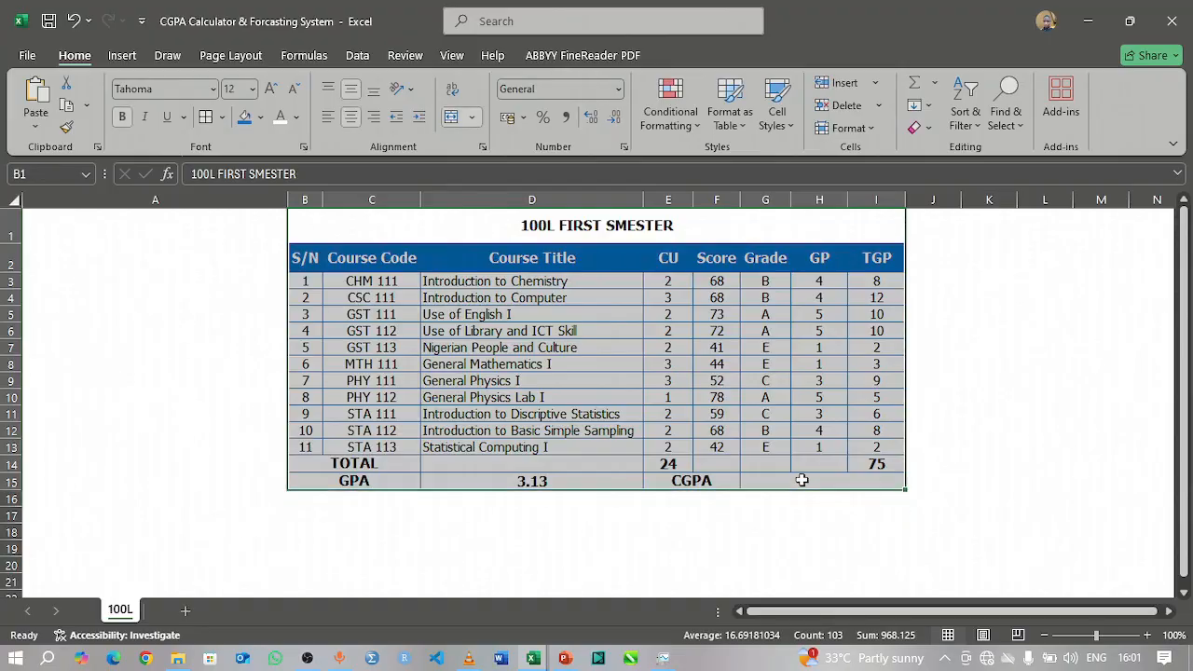
key("ctrl+c")
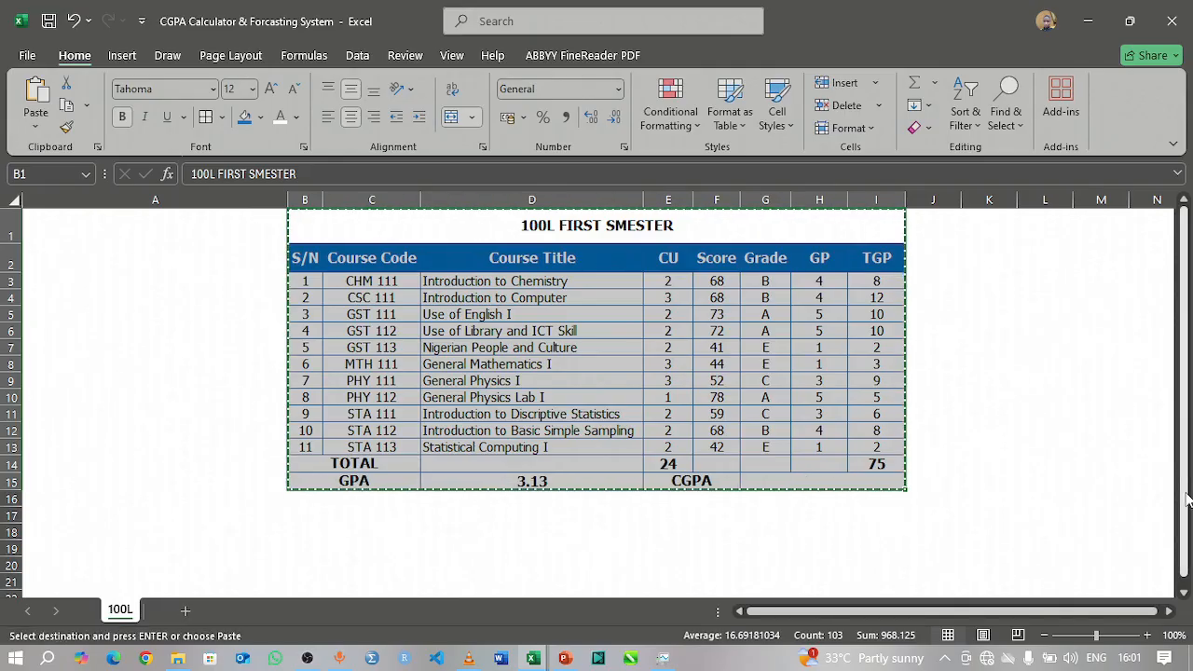
scroll(373, 545, "down", 1)
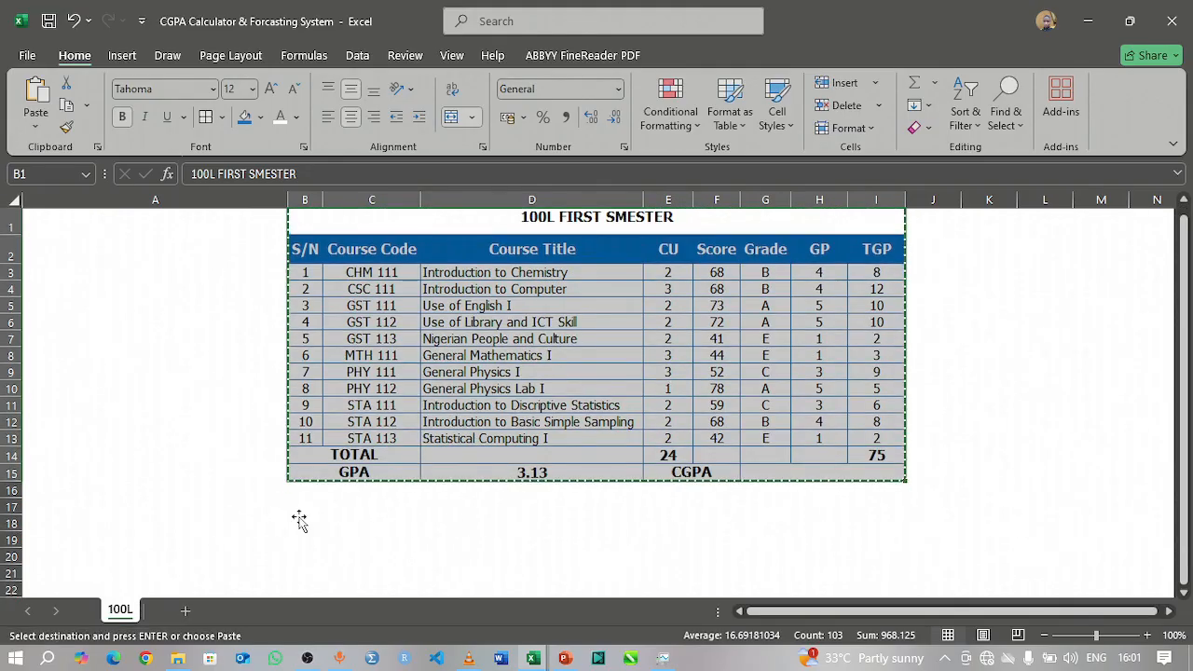
left_click(297, 520)
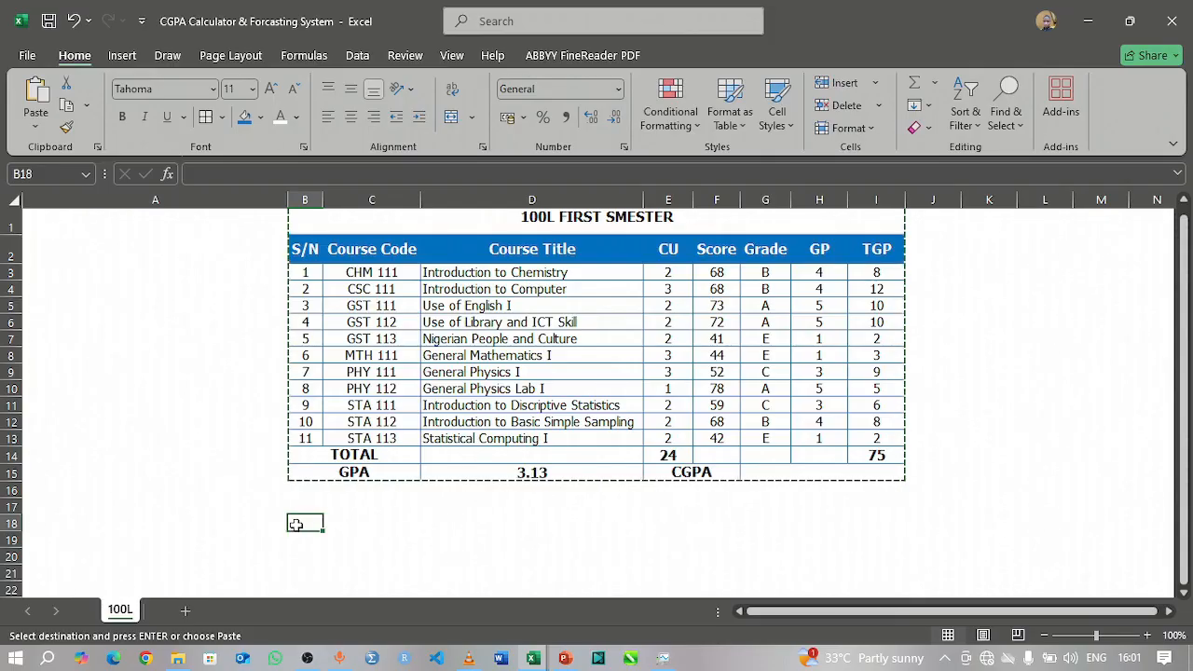
key("ctrl+v")
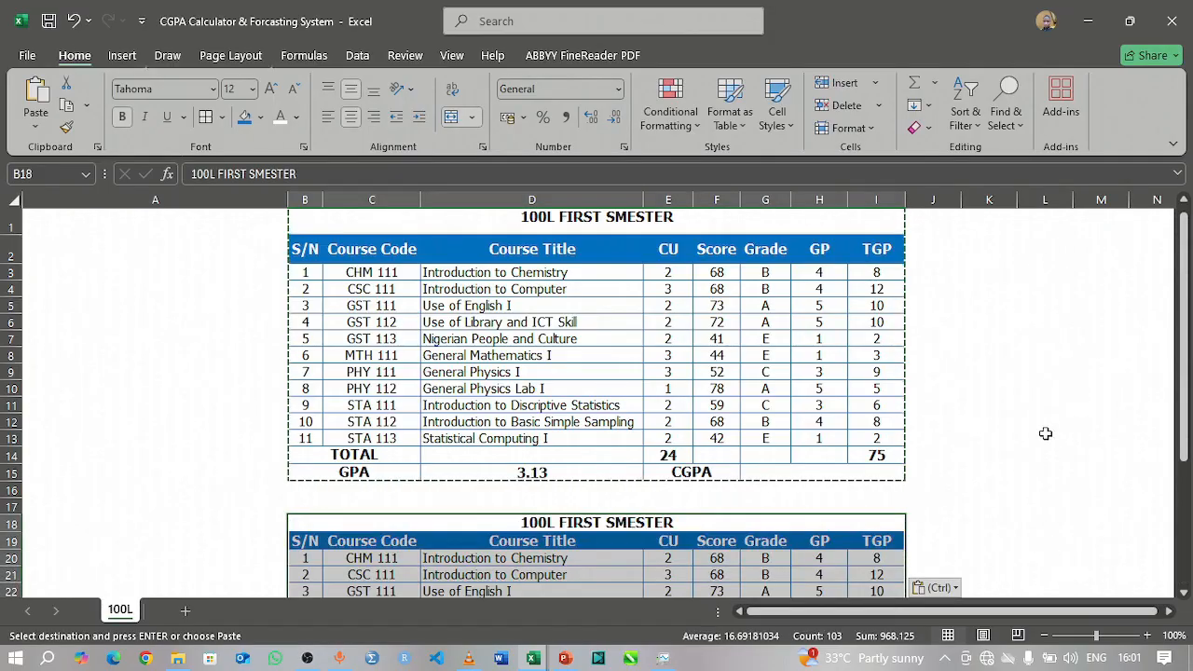
left_click_drag(1186, 387, 1186, 470)
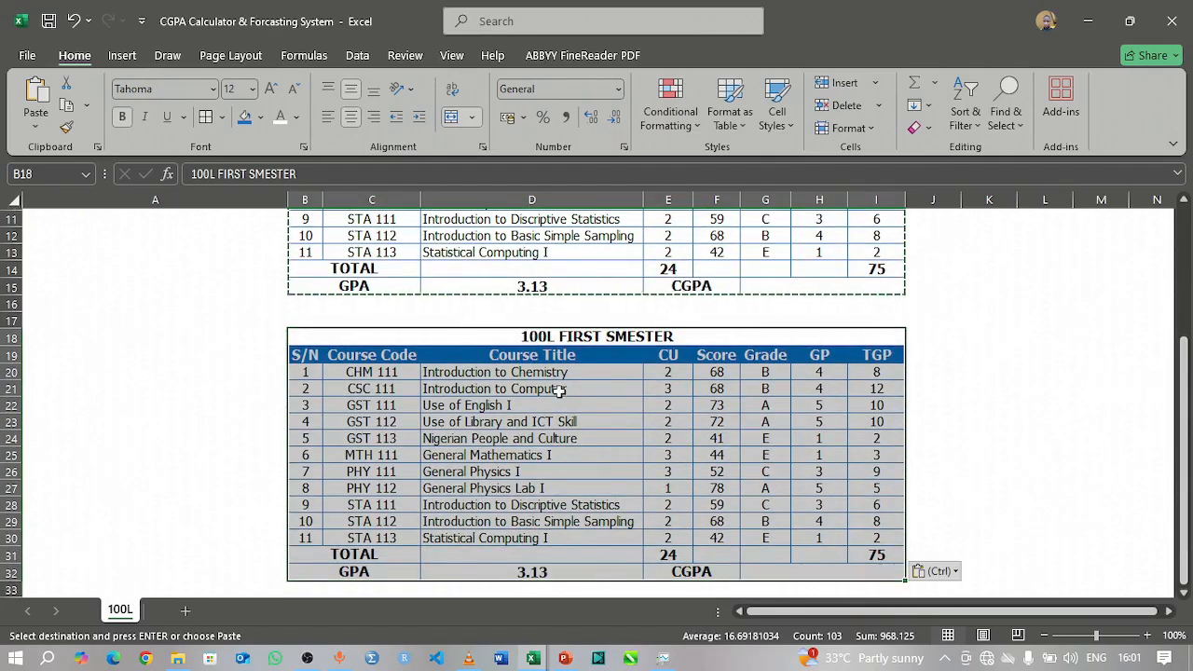
Step: Change the word FIRST to SECOND in the title of the duplicated table in row 18
left_click(1106, 379)
scroll(532, 327, "up", 2)
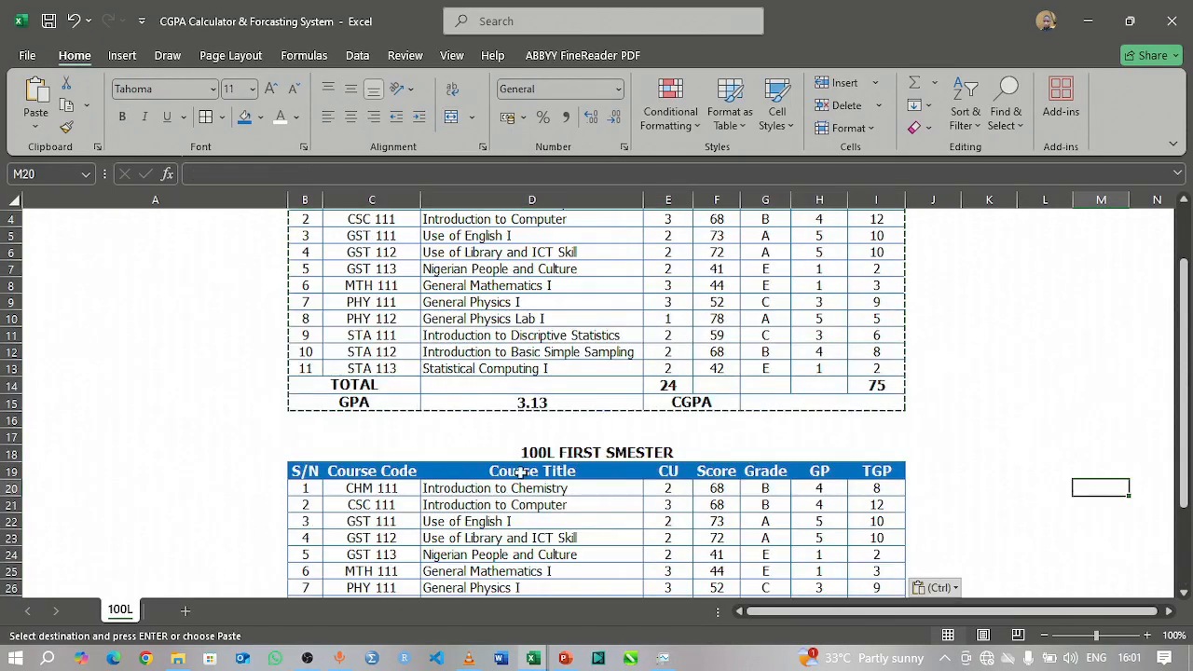
double_click(578, 452)
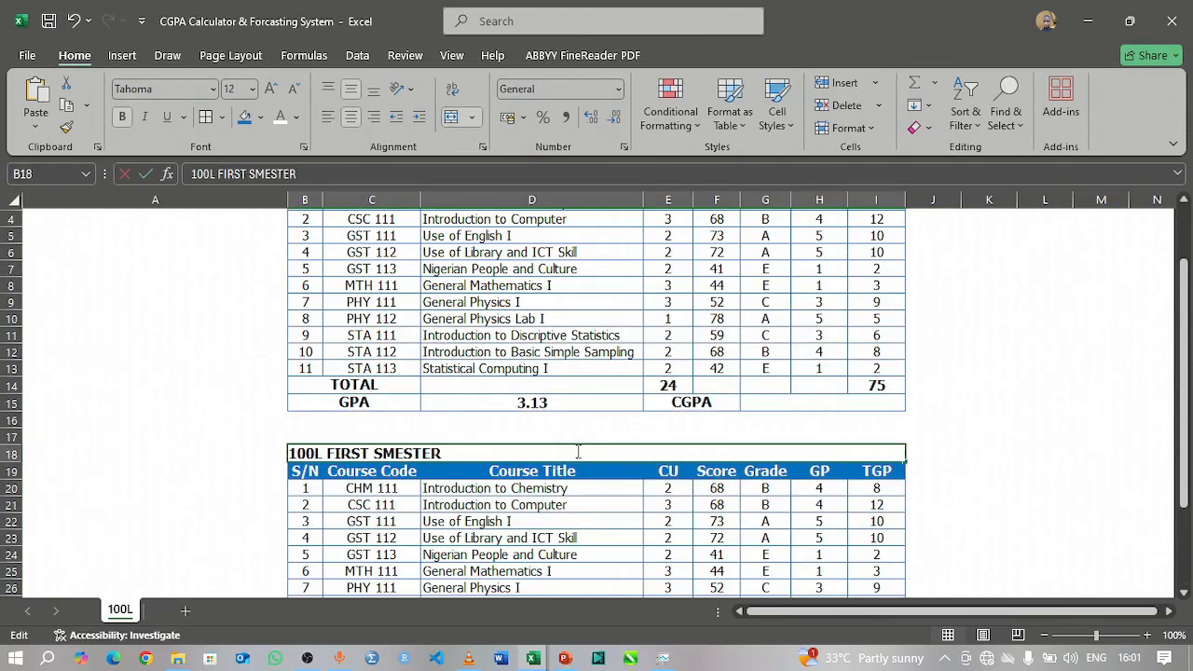
double_click(349, 453)
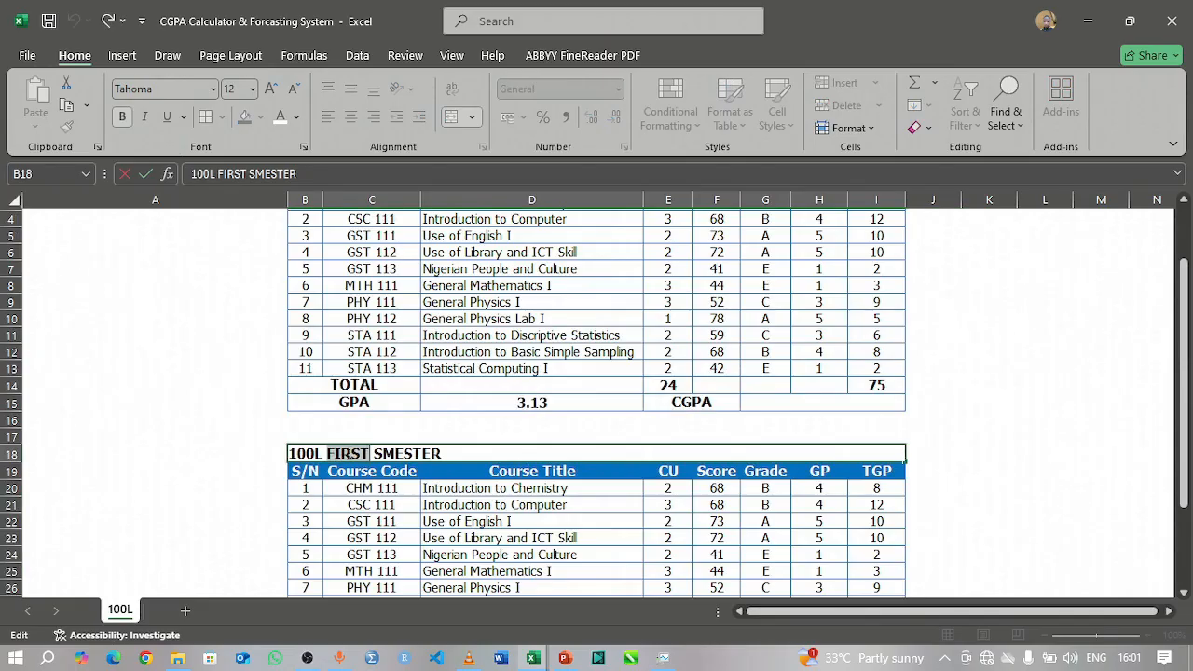
type("SECOND")
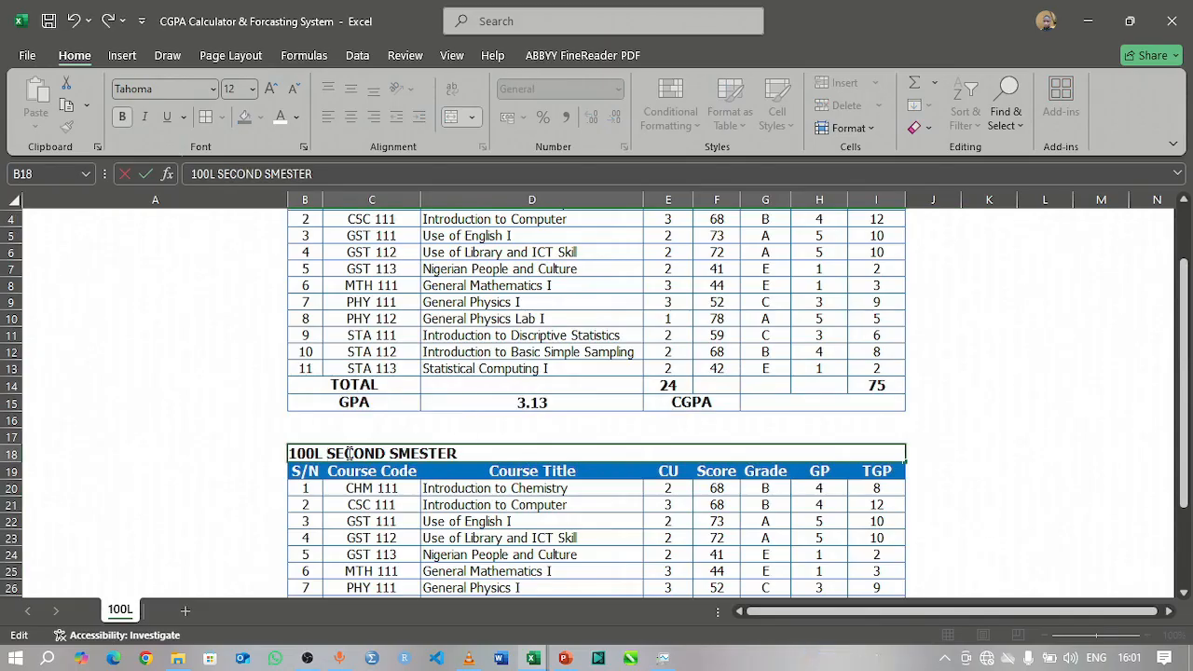
key("Return")
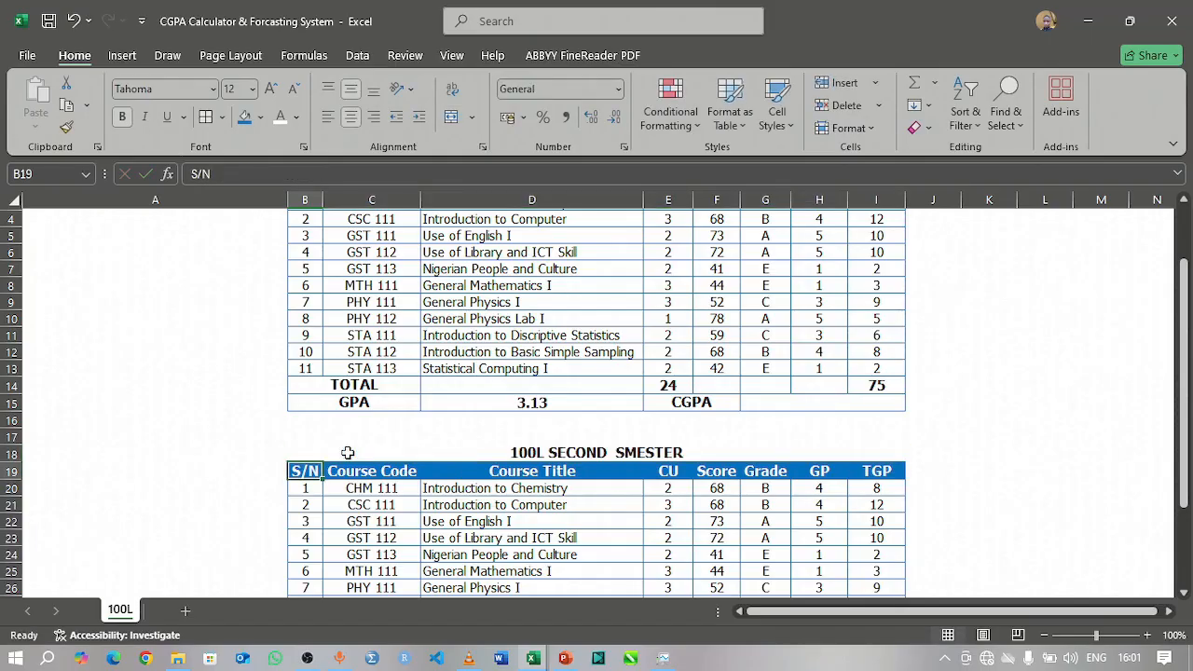
Step: Switch to the "Courses for ATHP1P" workbook and copy the ten 100 level second semester course rows (F3:I12)
scroll(392, 400, "down", 2)
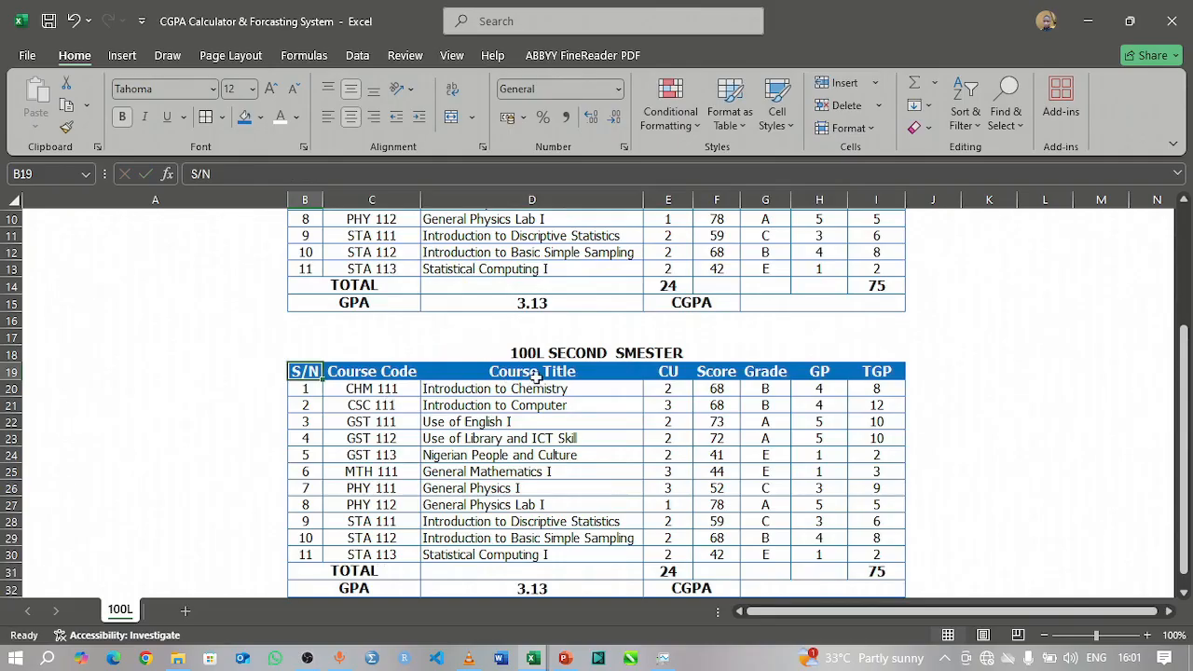
scroll(537, 417, "down", 2)
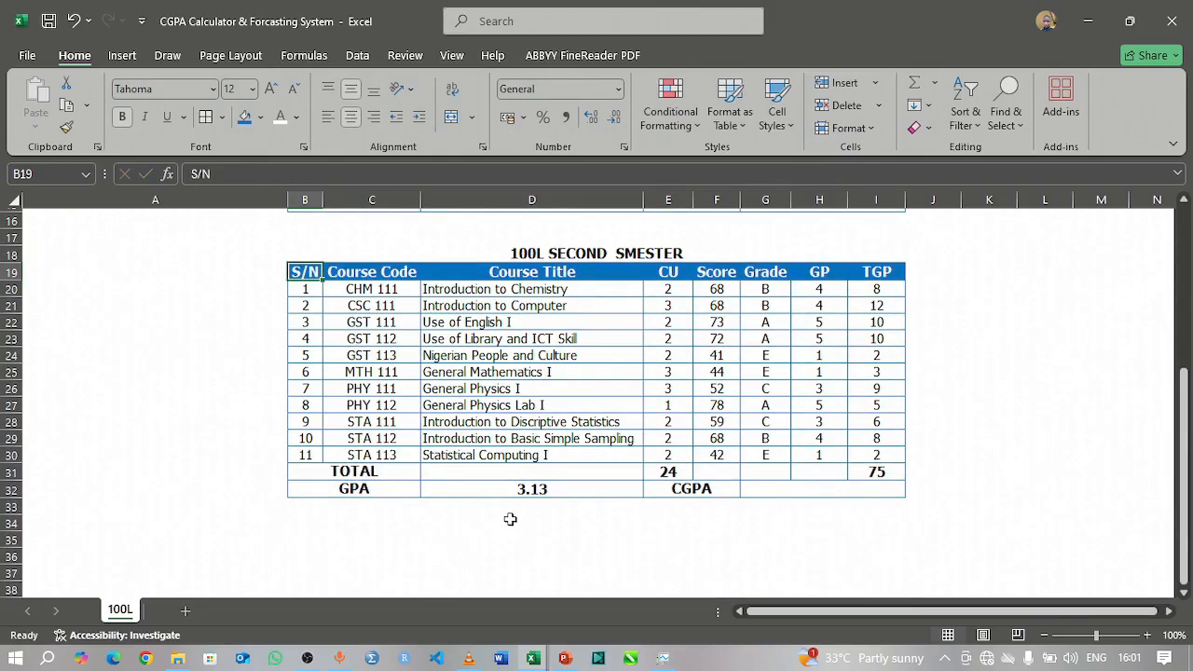
left_click(538, 661)
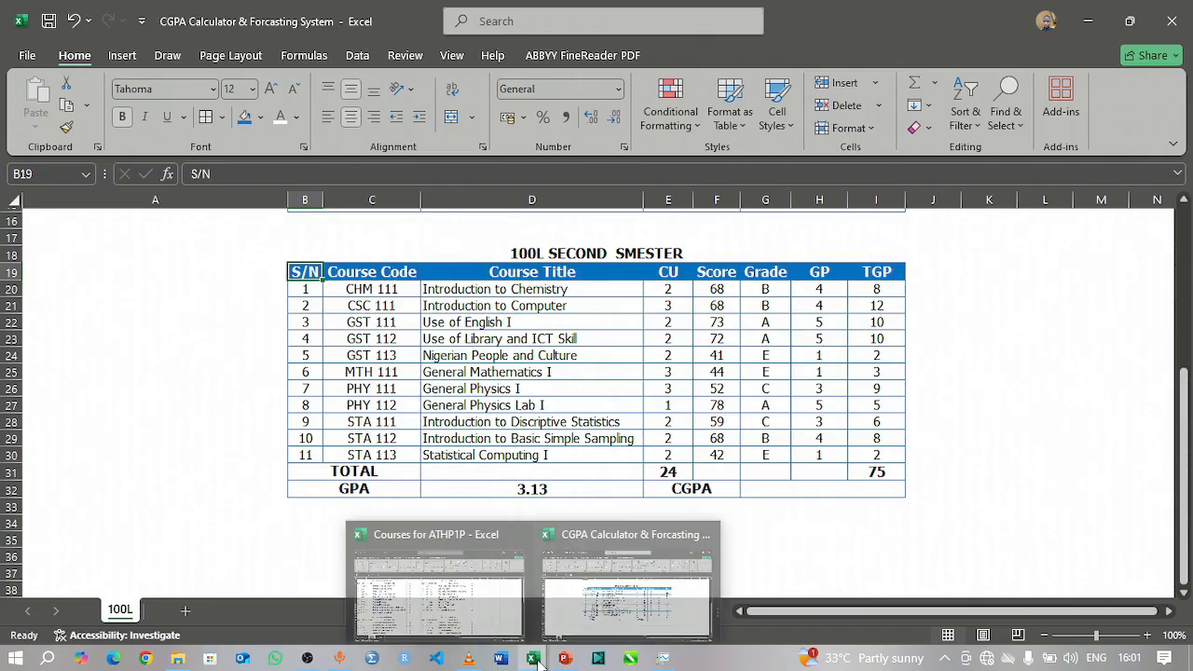
left_click(458, 598)
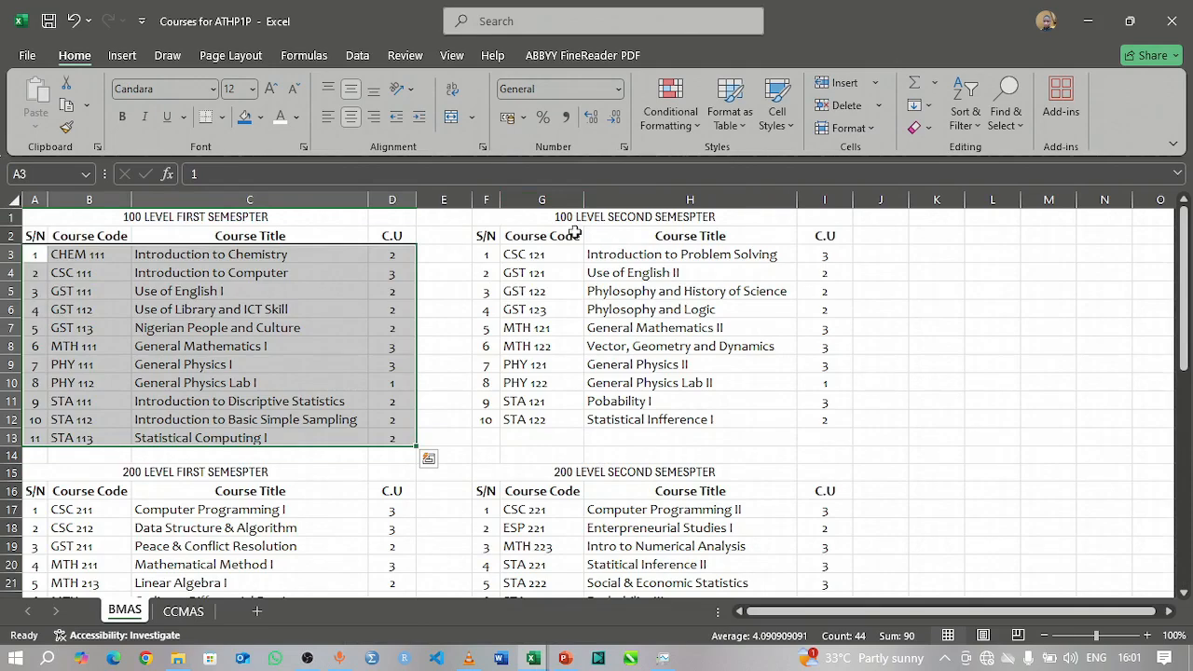
left_click_drag(526, 254, 787, 352)
left_click(488, 254)
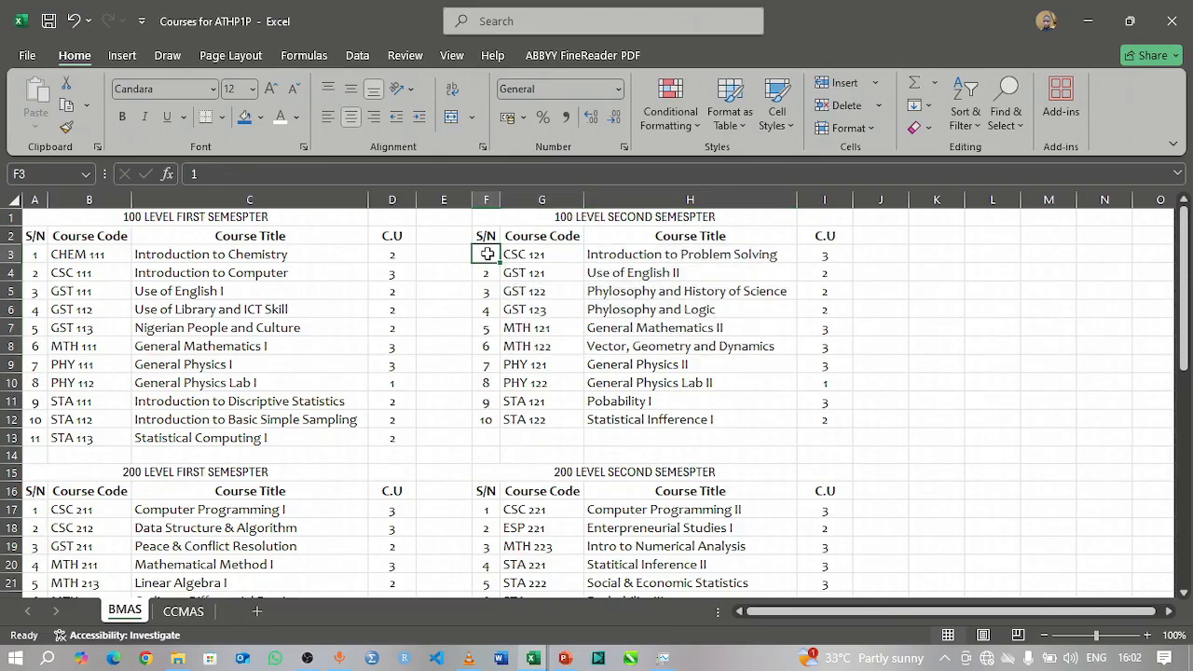
left_click(535, 286)
left_click_drag(489, 255, 812, 422)
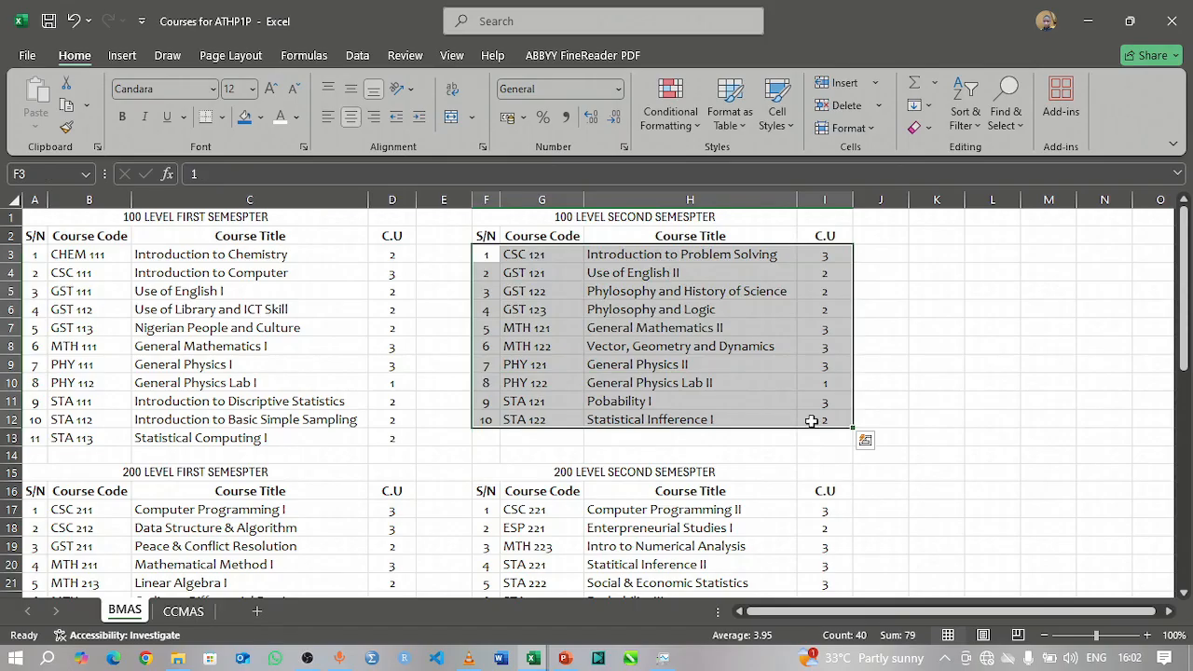
key("ctrl+c")
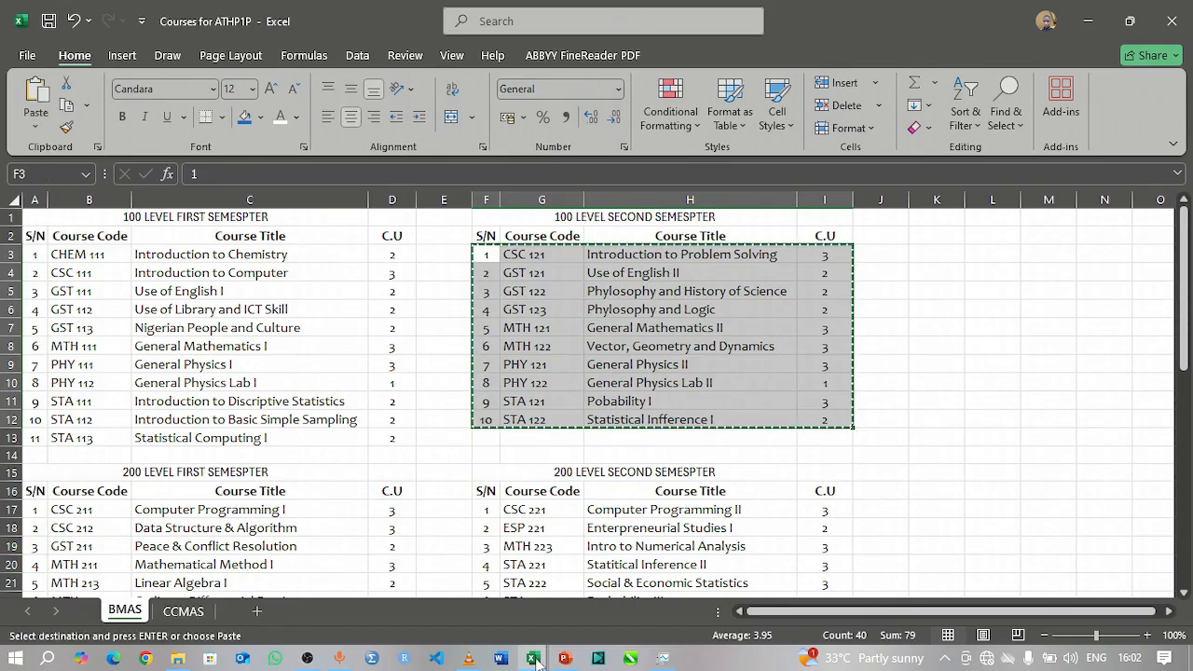
Step: Return to the CGPA Calculator workbook and paste the copied courses as values only over the second semester S/N to CU columns from B20
mouse_move(534, 660)
left_click(627, 604)
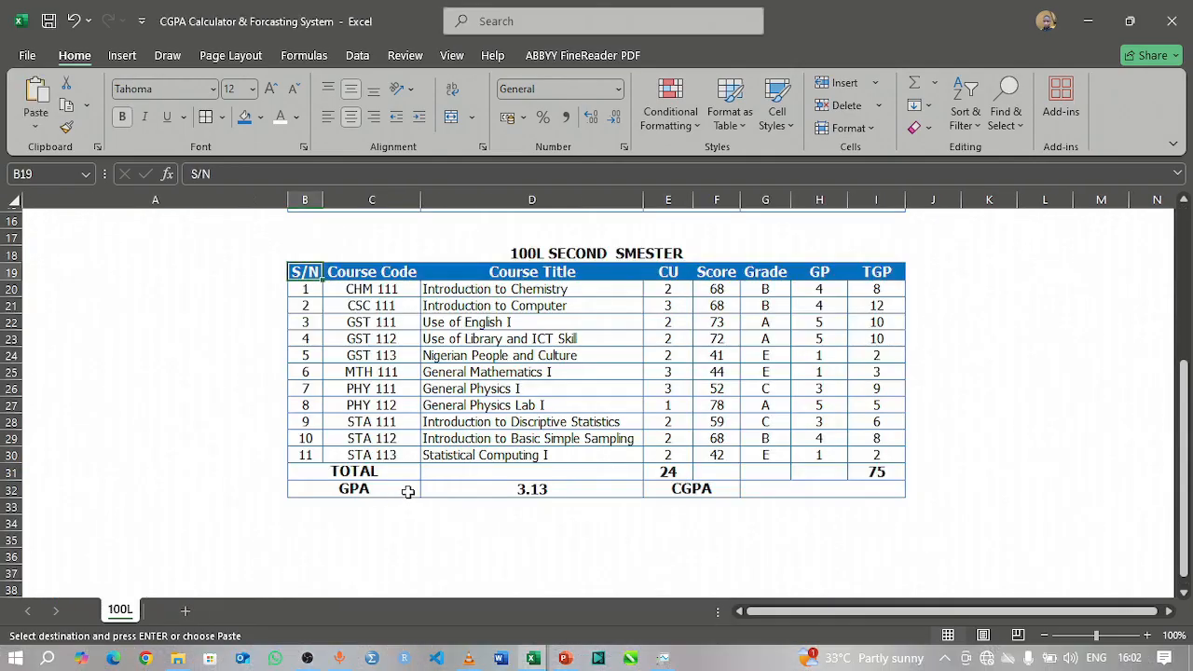
scroll(407, 490, "down", 5)
scroll(404, 466, "up", 5)
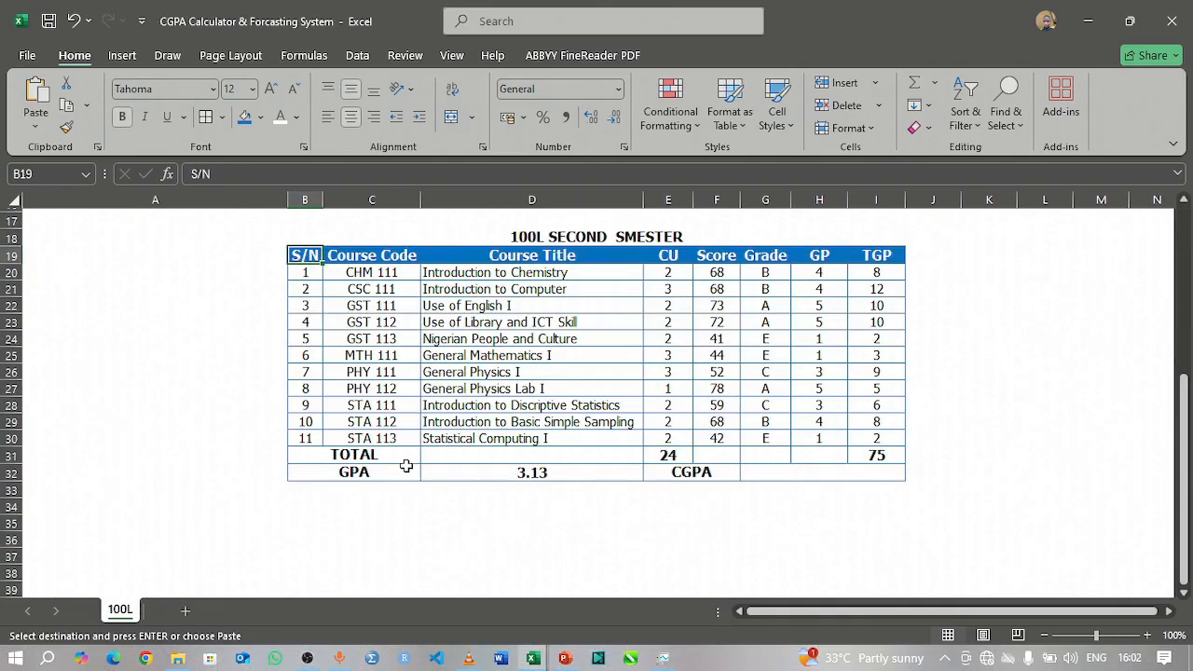
scroll(406, 466, "up", 1)
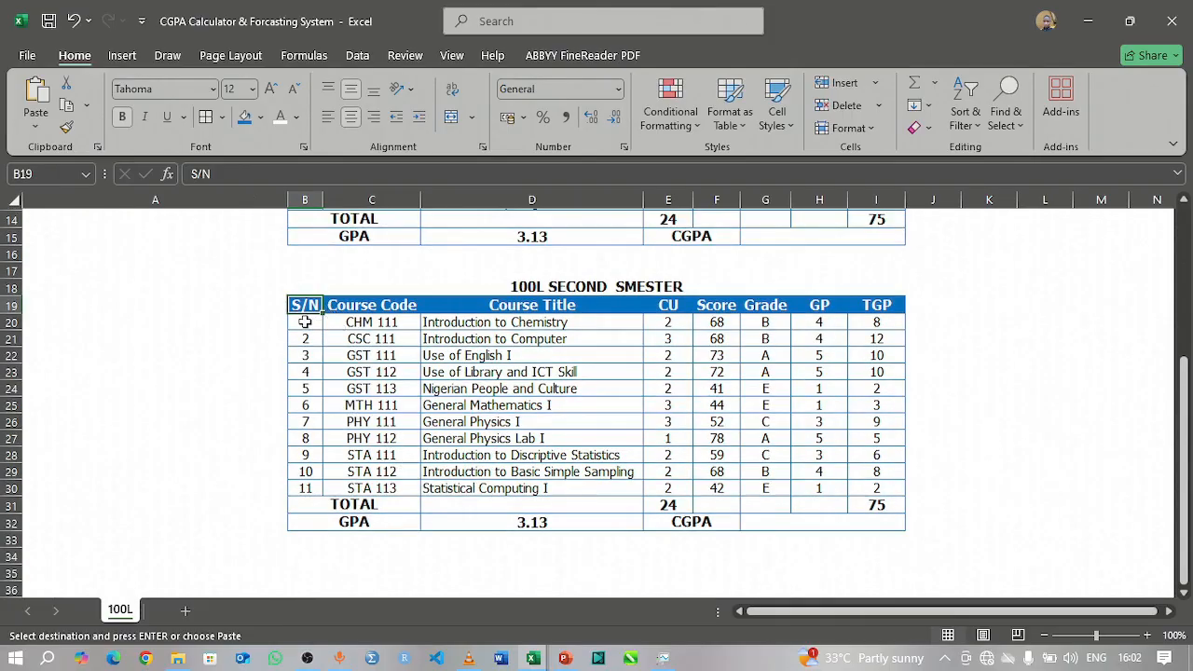
left_click_drag(306, 322, 663, 481)
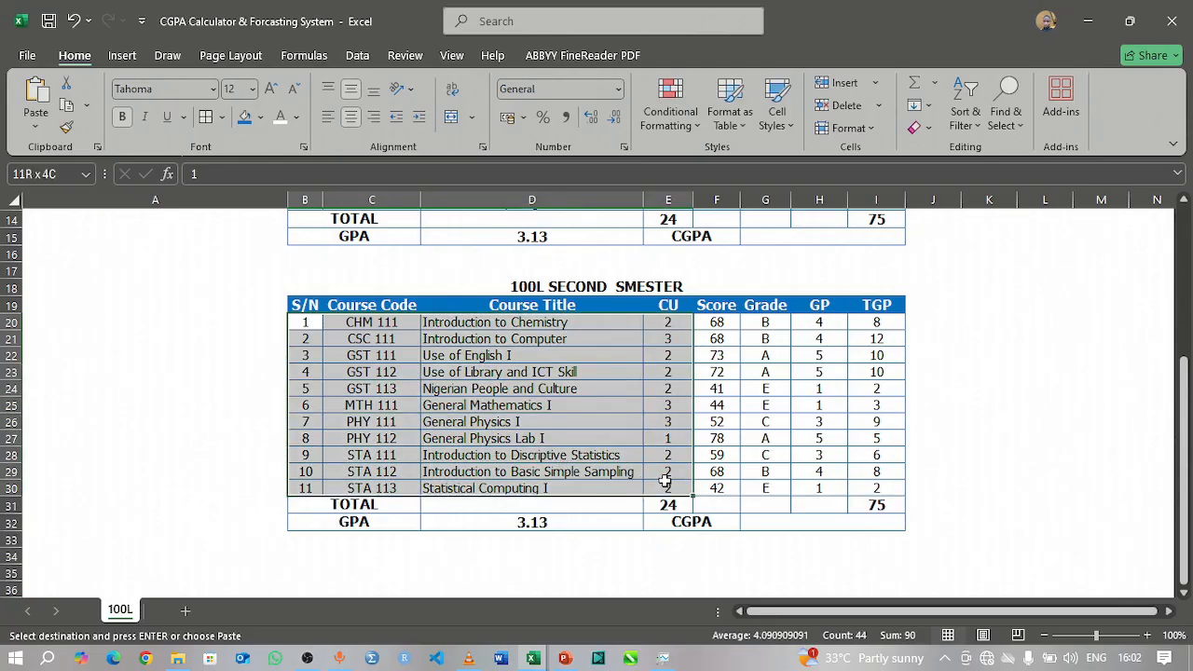
left_click_drag(664, 481, 664, 481)
key("ctrl+v")
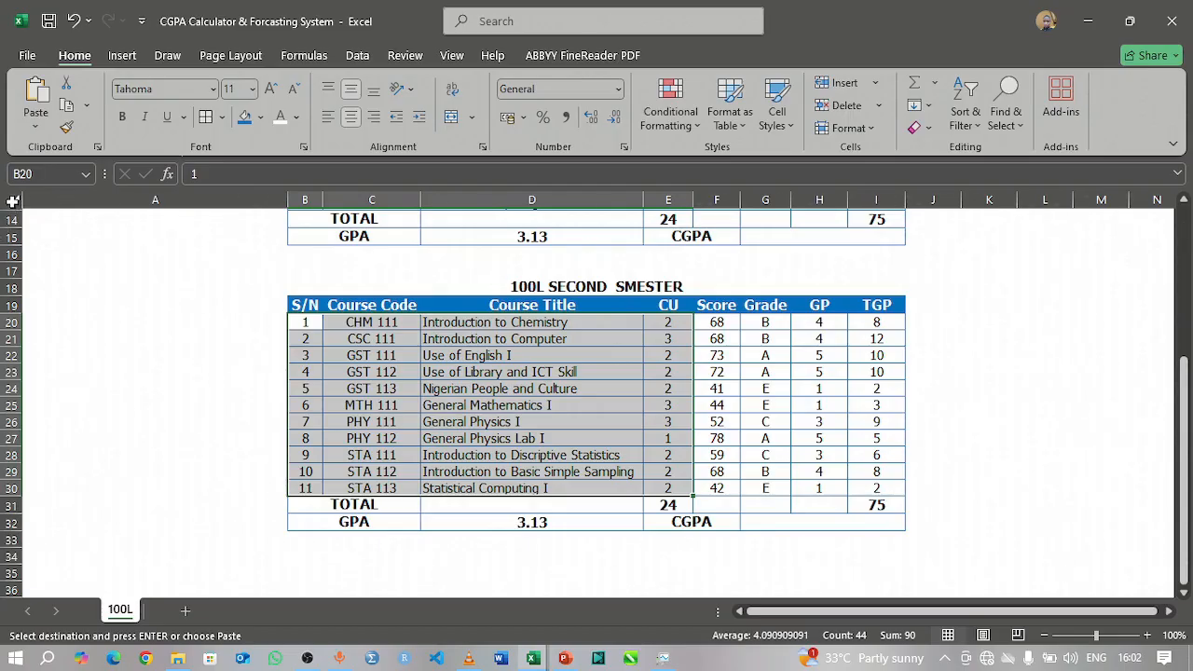
left_click(38, 130)
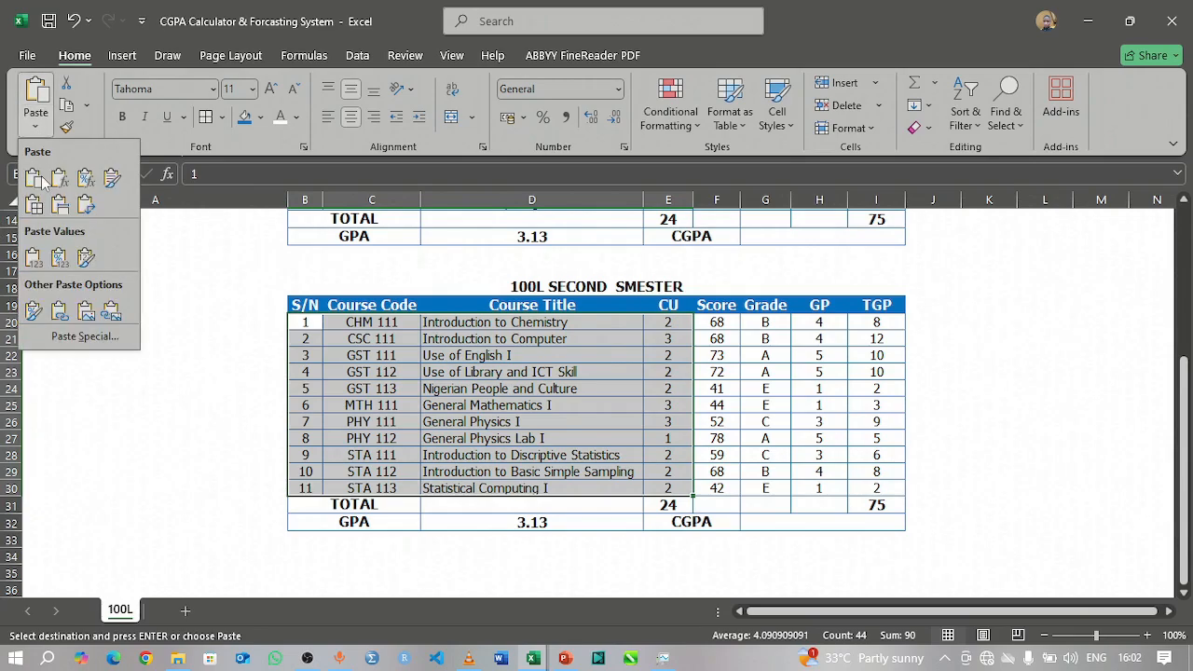
left_click(33, 258)
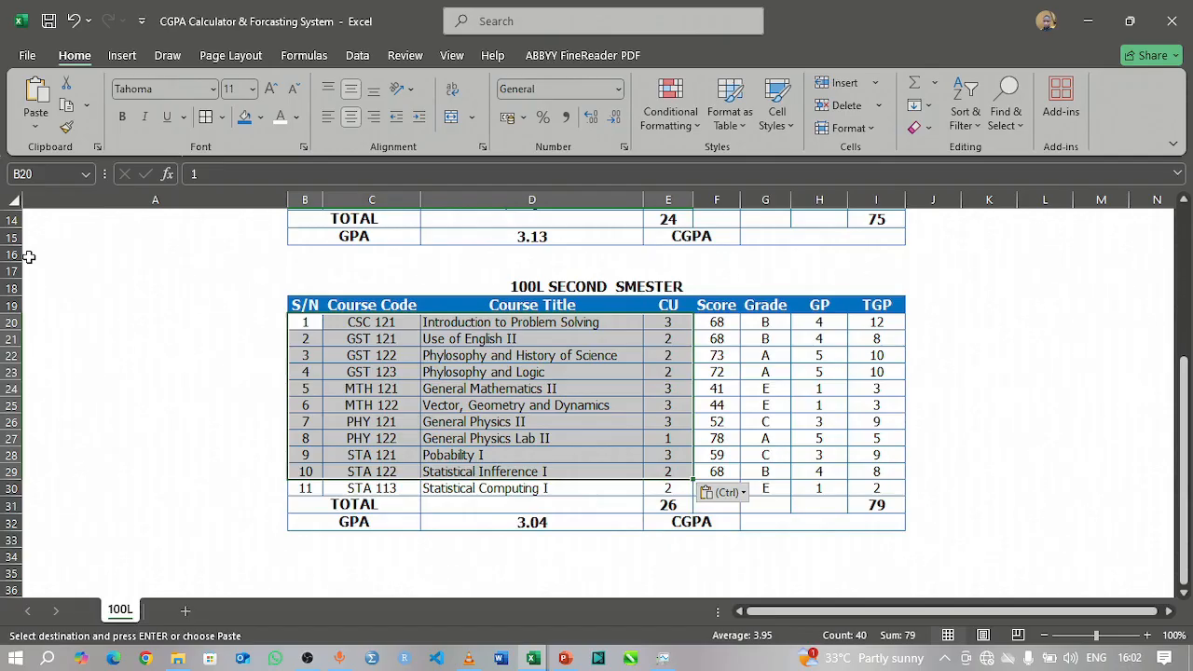
Step: Delete the leftover STA 113 Statistical Computing I row (row 30) from the second semester table and check the TGP formulas
left_click(368, 492)
left_click(307, 488)
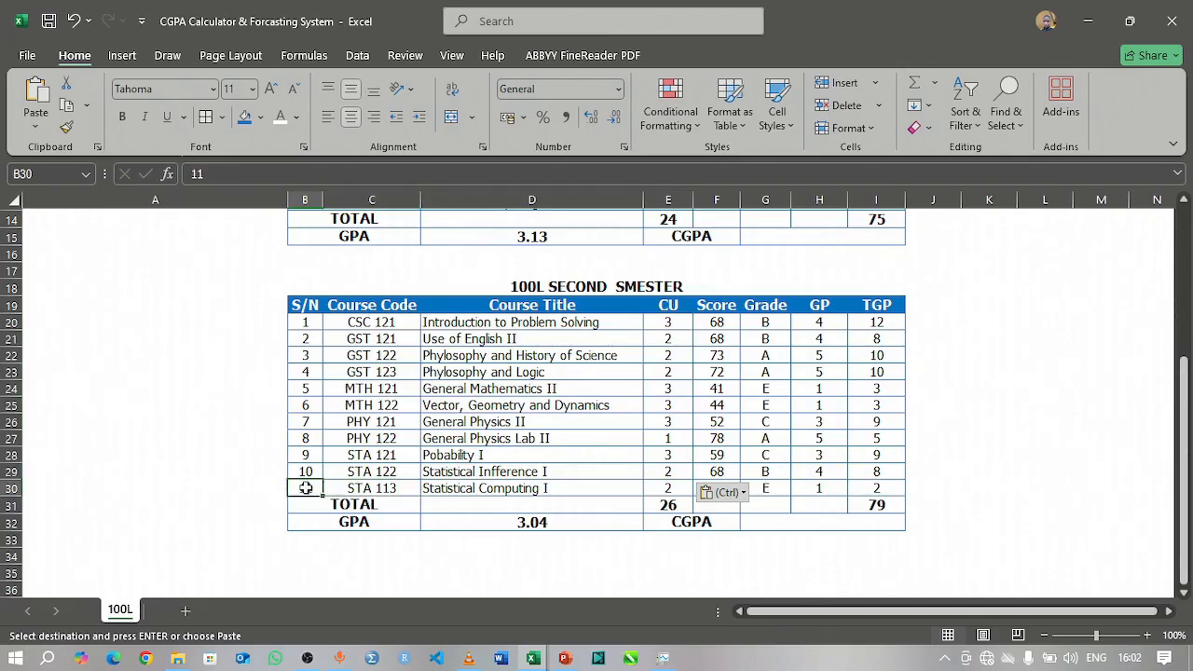
left_click(280, 489)
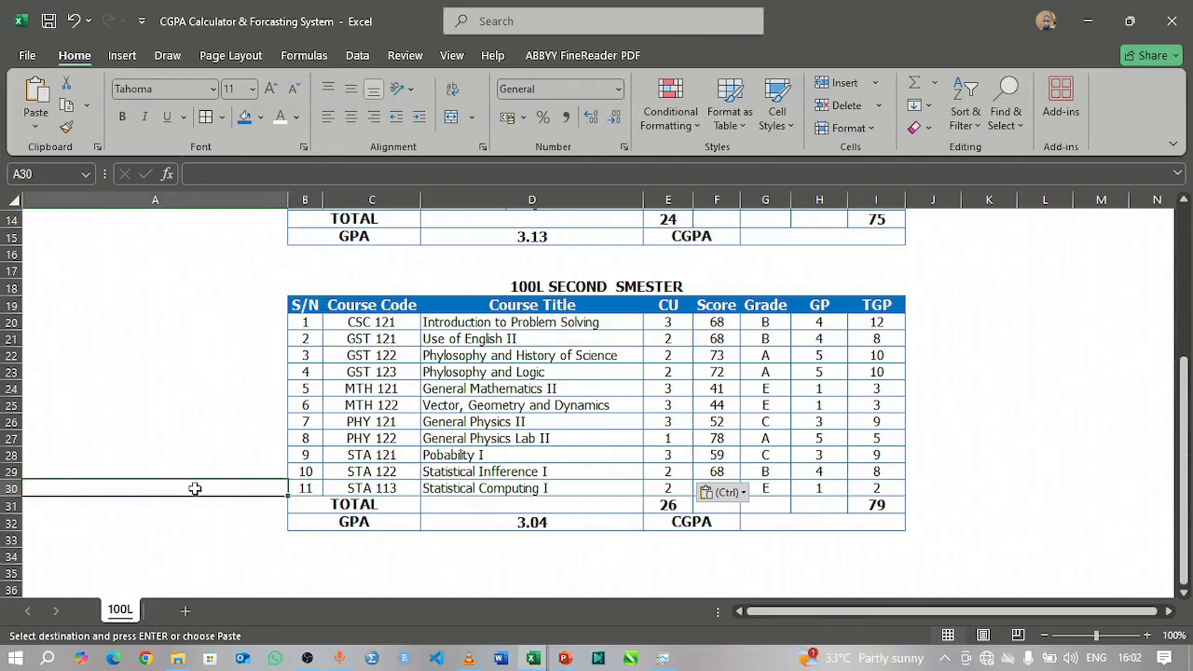
left_click(13, 490)
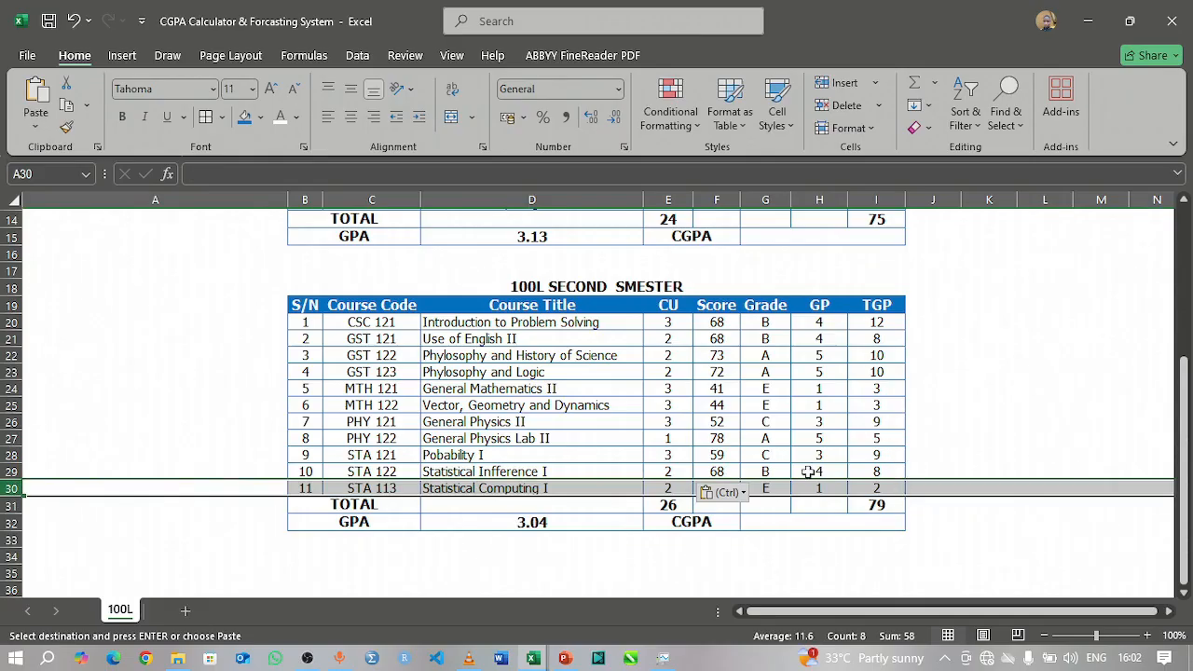
right_click(8, 486)
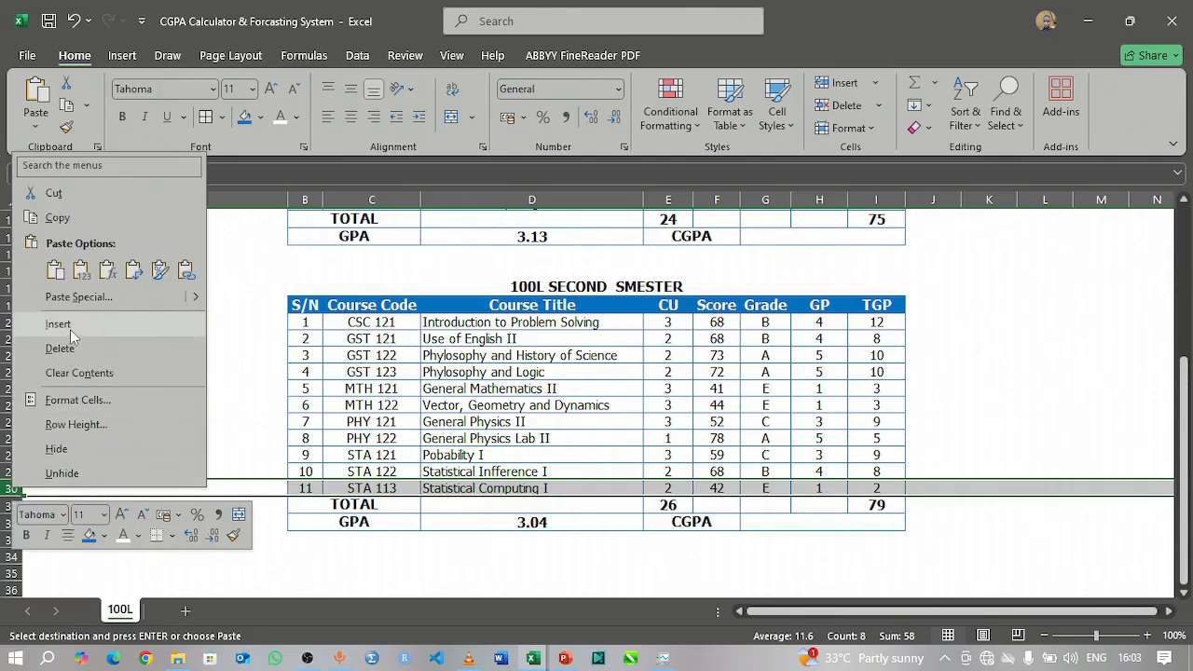
left_click(62, 349)
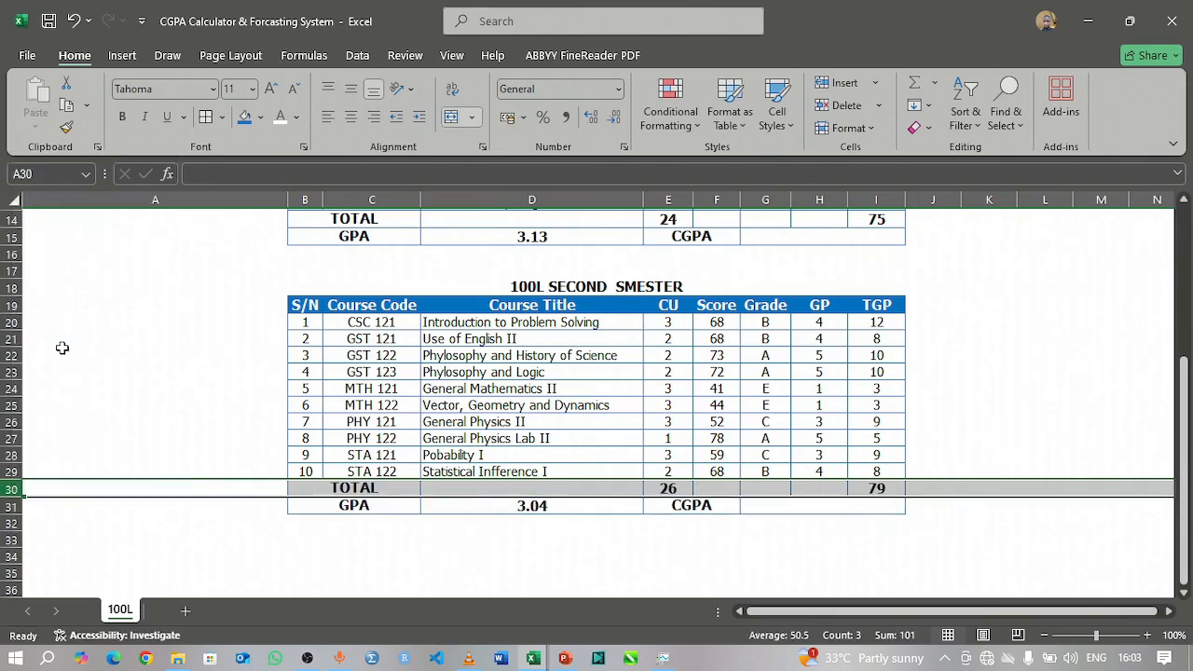
left_click(873, 487)
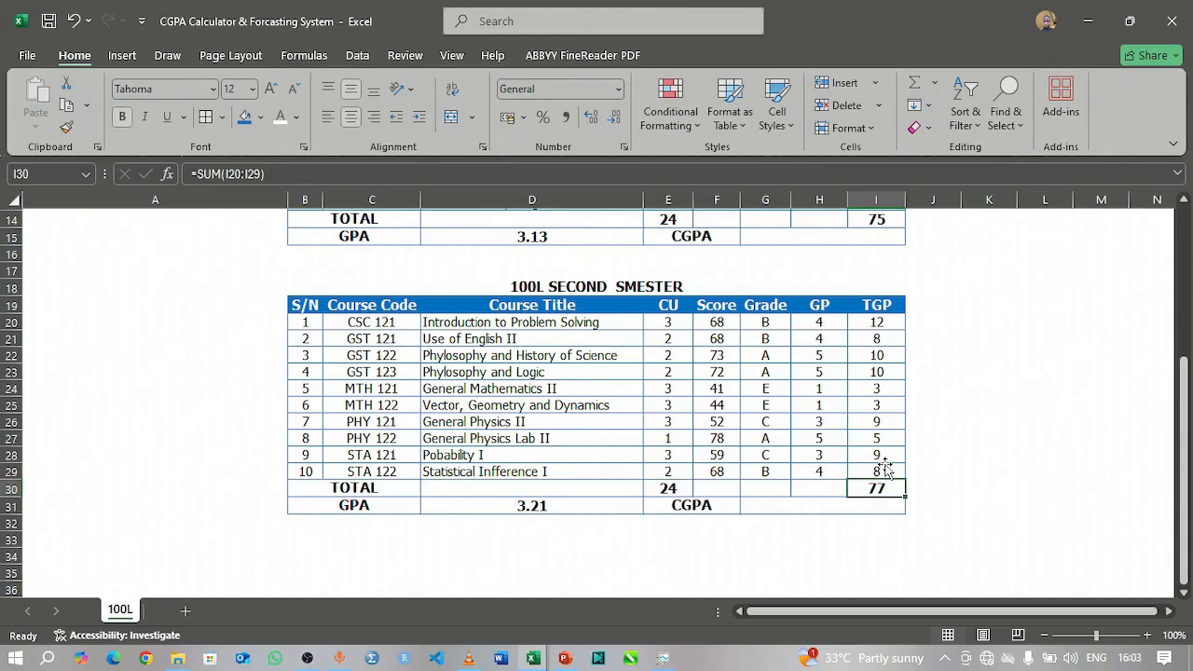
left_click(884, 469)
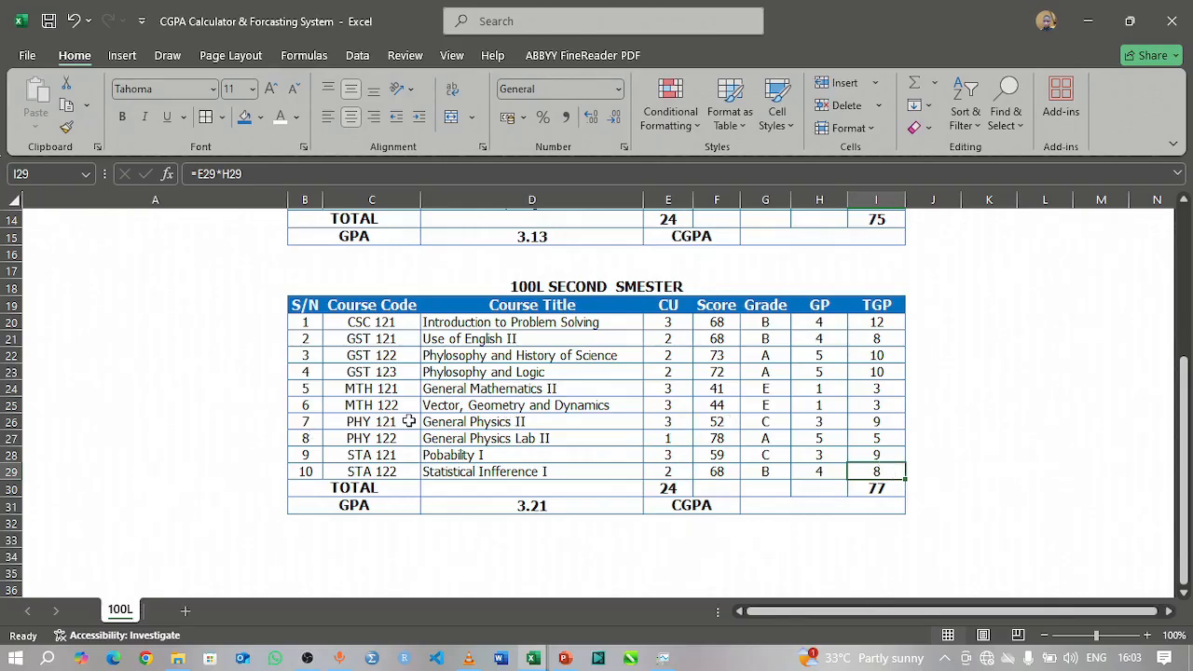
Step: Set the score for CSC 121 in the second semester table to 100
scroll(301, 393, "up", 3)
scroll(301, 393, "down", 1)
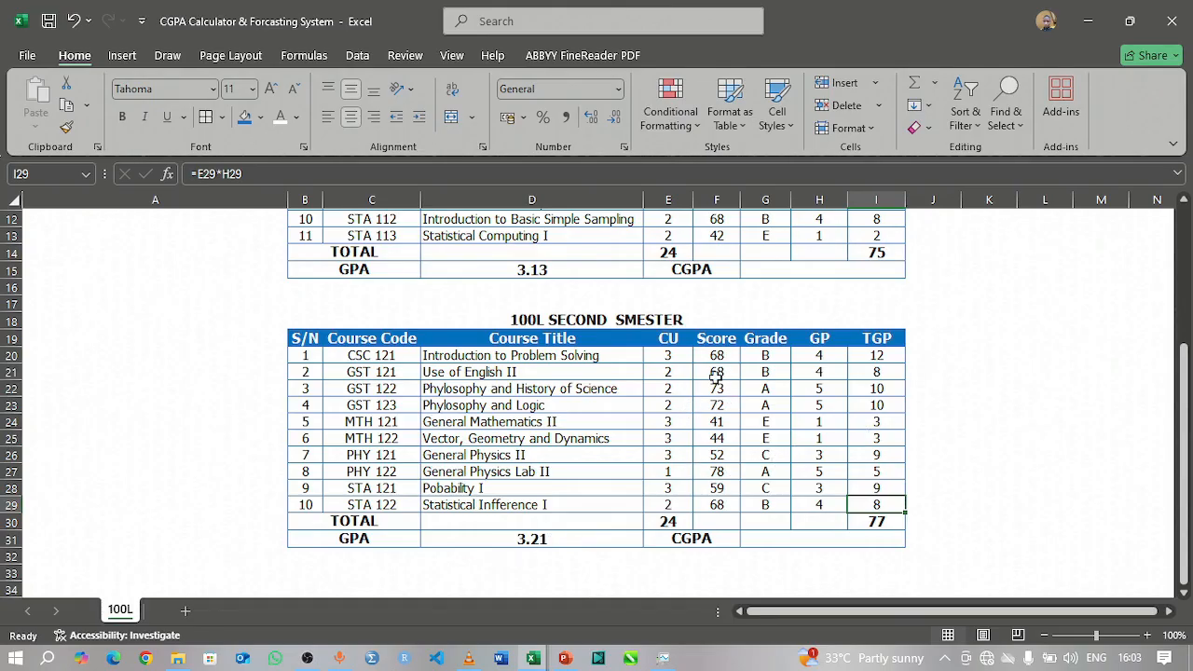
left_click_drag(722, 356, 717, 440)
left_click(723, 356)
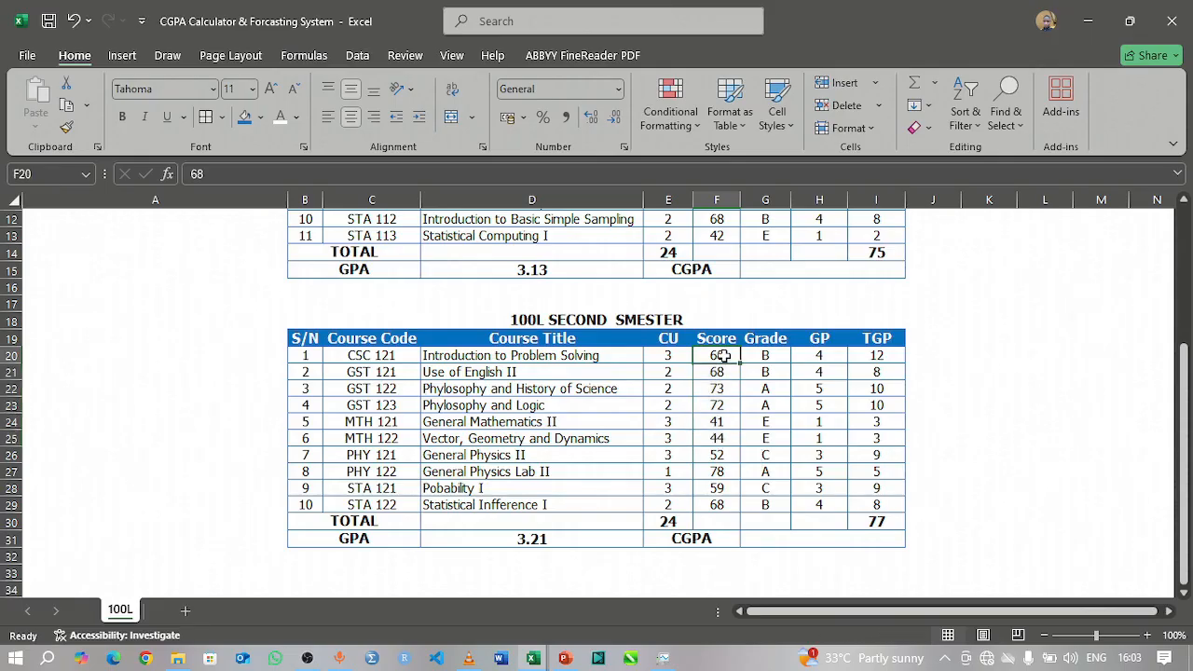
type("100")
key("Return")
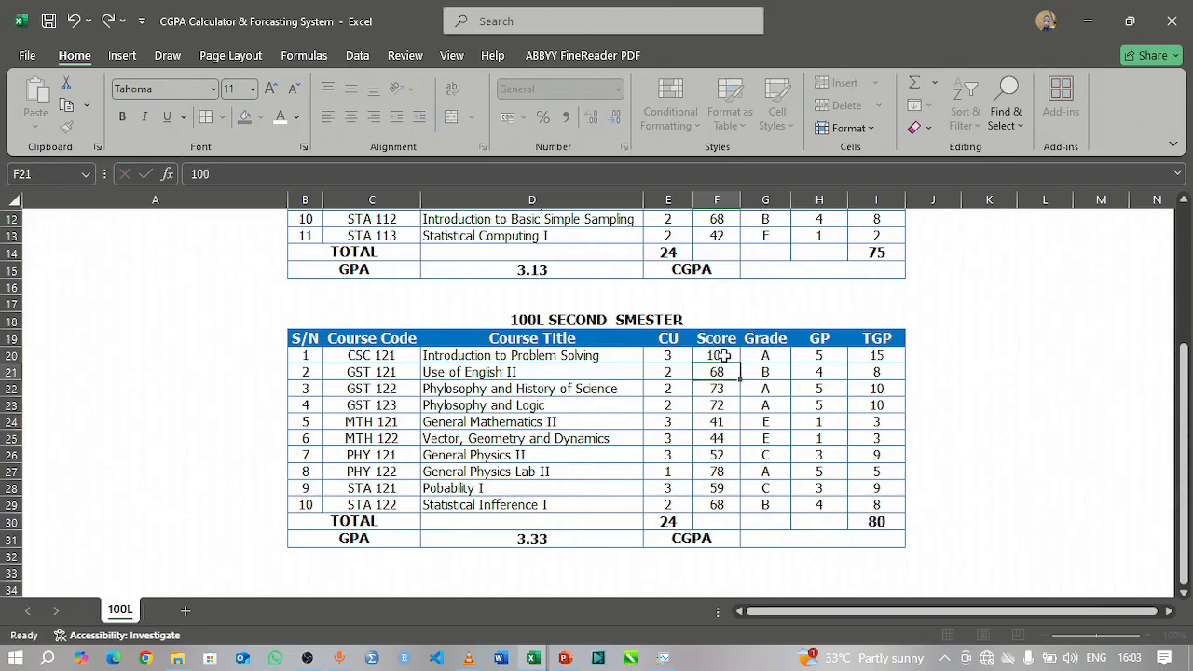
Step: Fill the CSC 121 score of 100 down to all ten second semester courses (F20:F29)
left_click(725, 356)
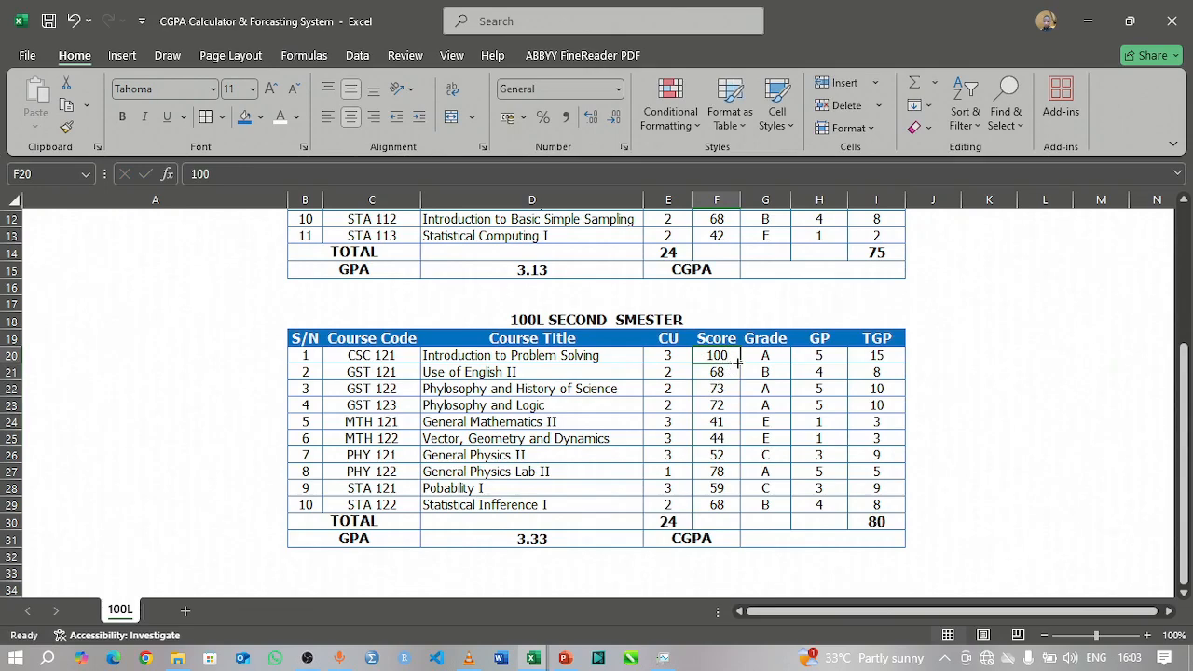
left_click_drag(737, 364, 736, 512)
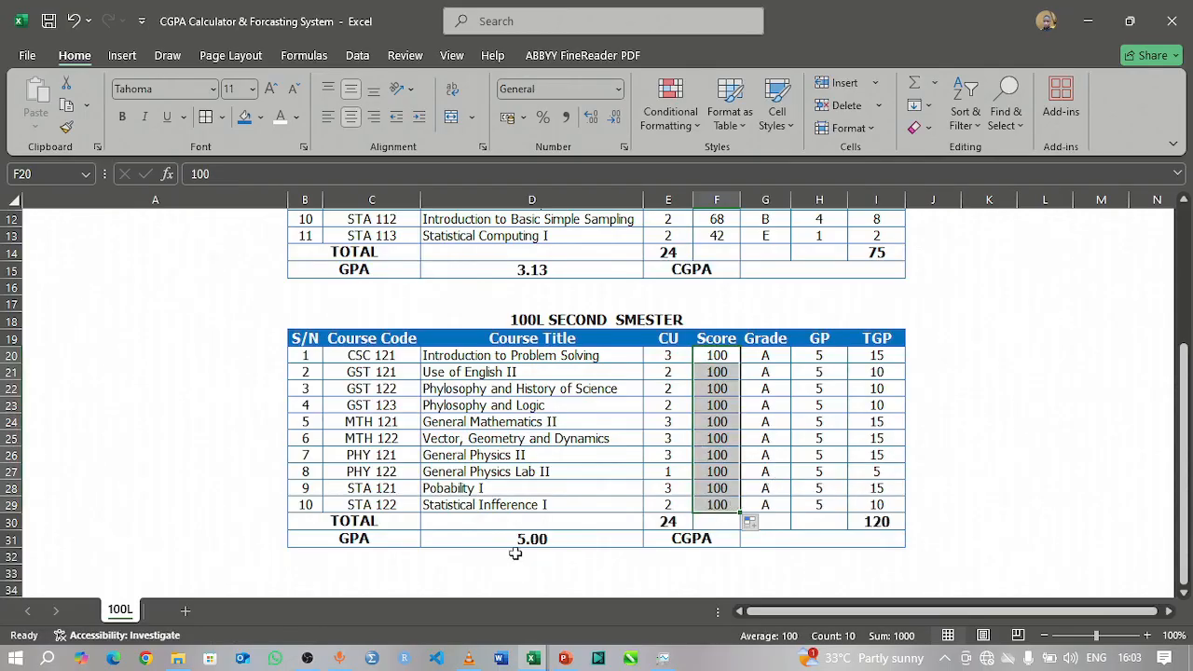
left_click(957, 475)
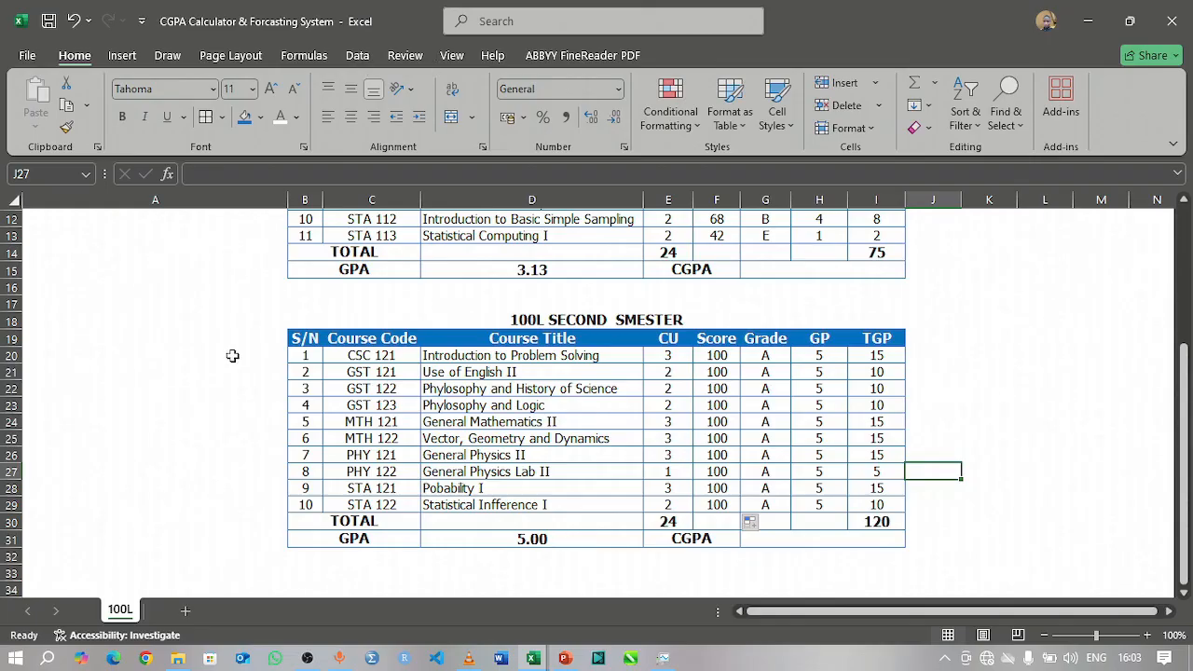
Step: Increase the heights of the second semester title row 18 and header row 19 to fit their text comfortably
left_click(289, 340)
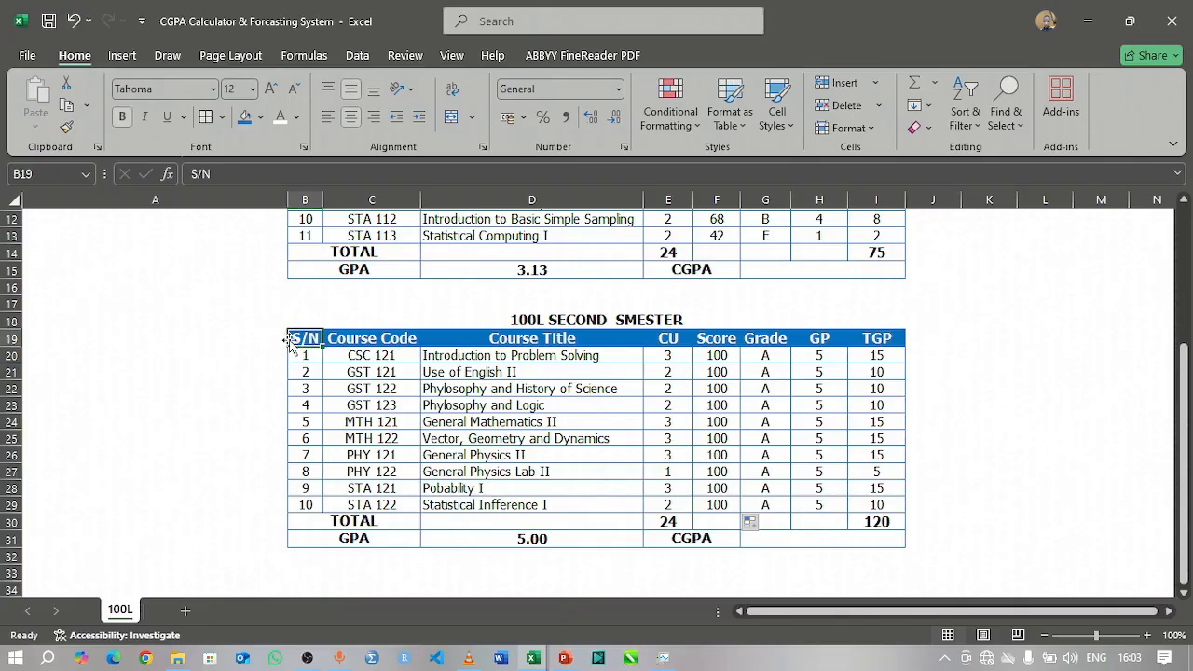
left_click_drag(9, 328, 9, 323)
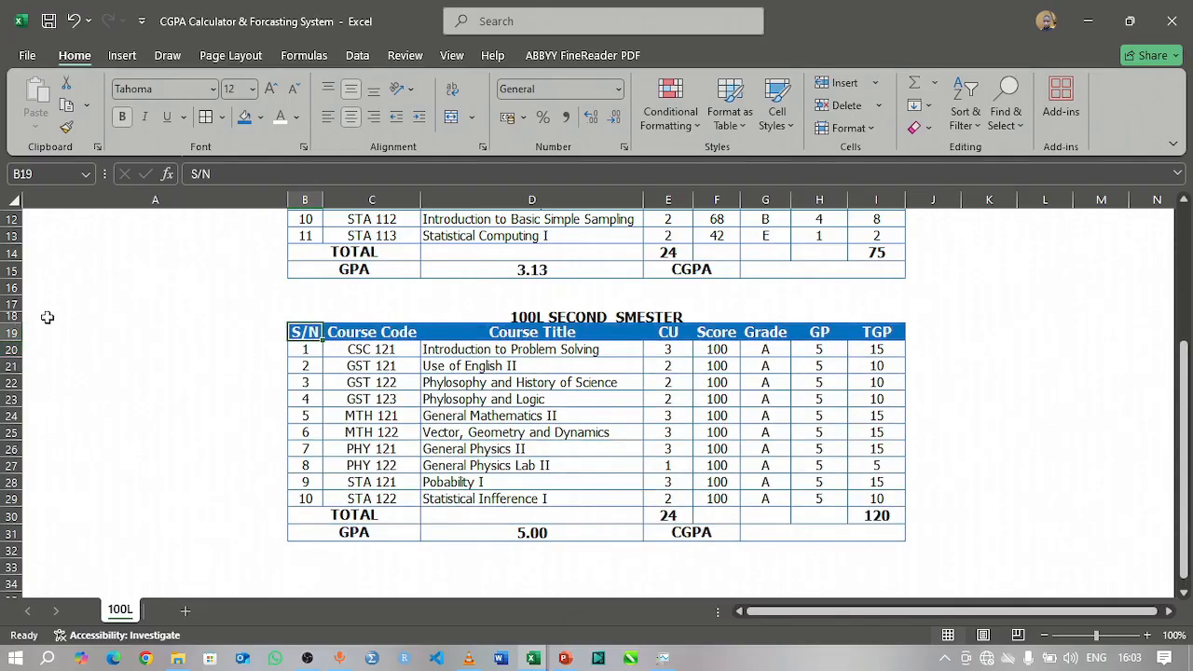
mouse_move(11, 341)
left_mouse_down()
mouse_move(11, 357)
mouse_move(13, 346)
left_mouse_up()
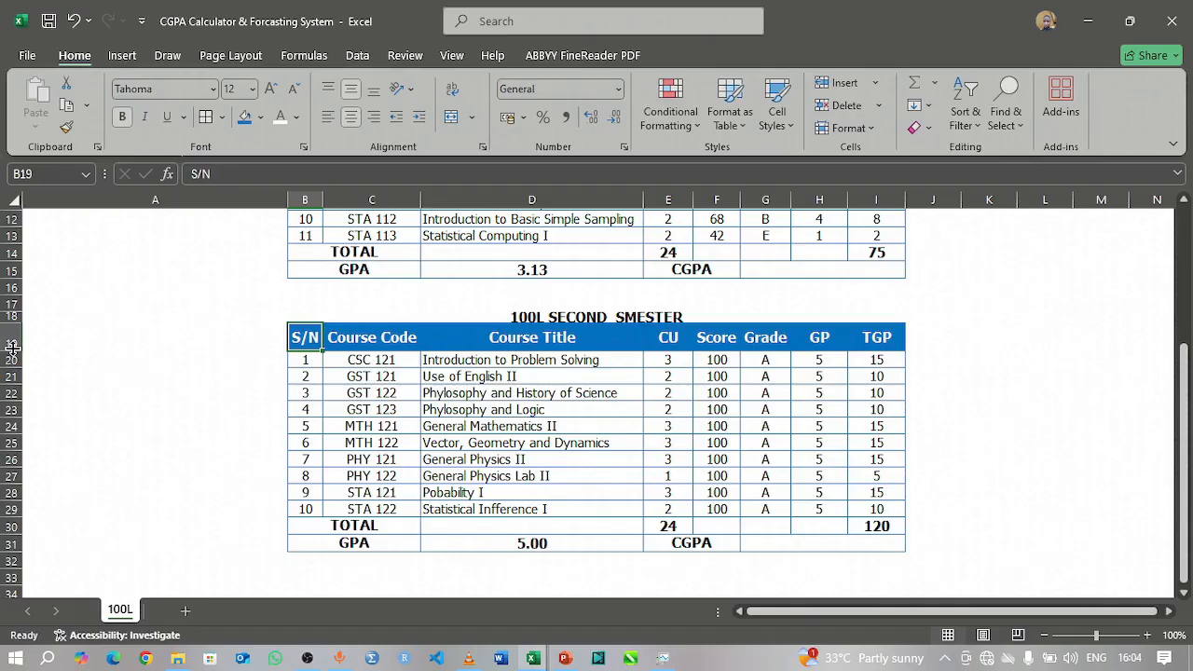
left_click(1035, 391)
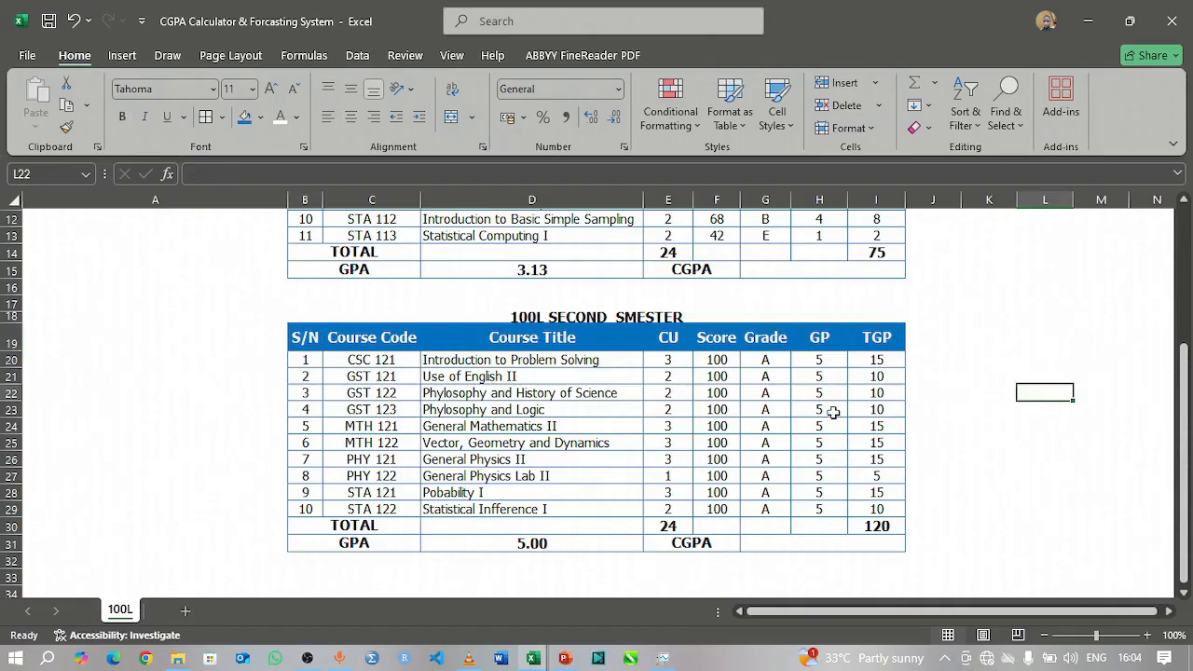
left_click(606, 311)
left_click(554, 327)
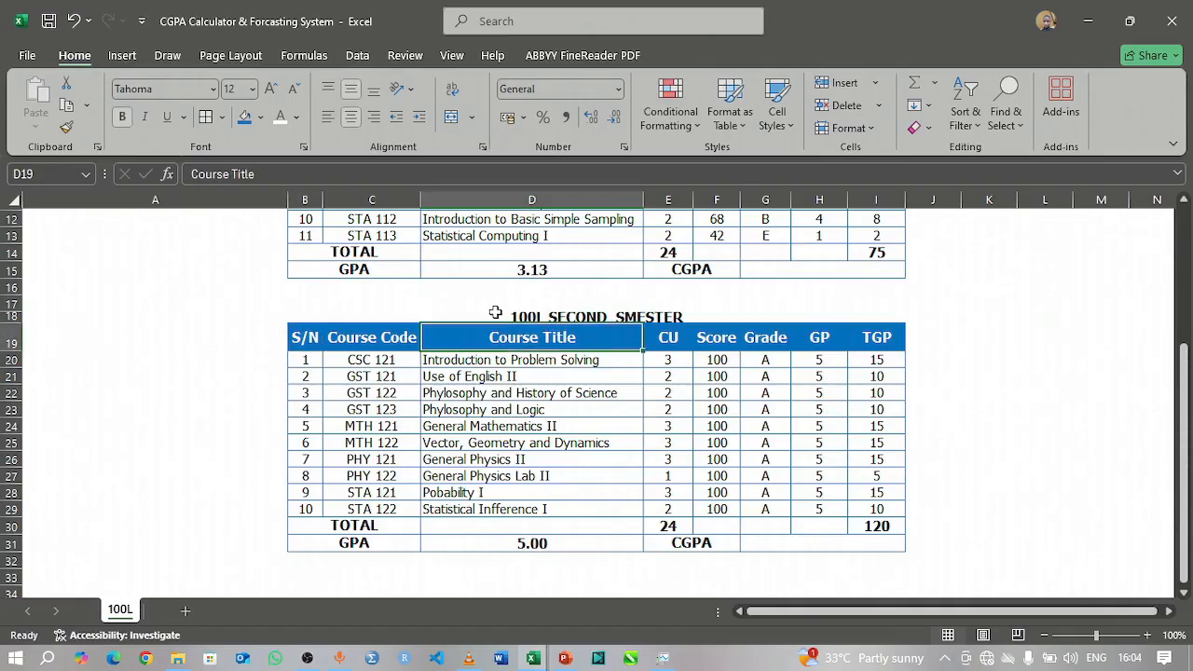
left_click(495, 313)
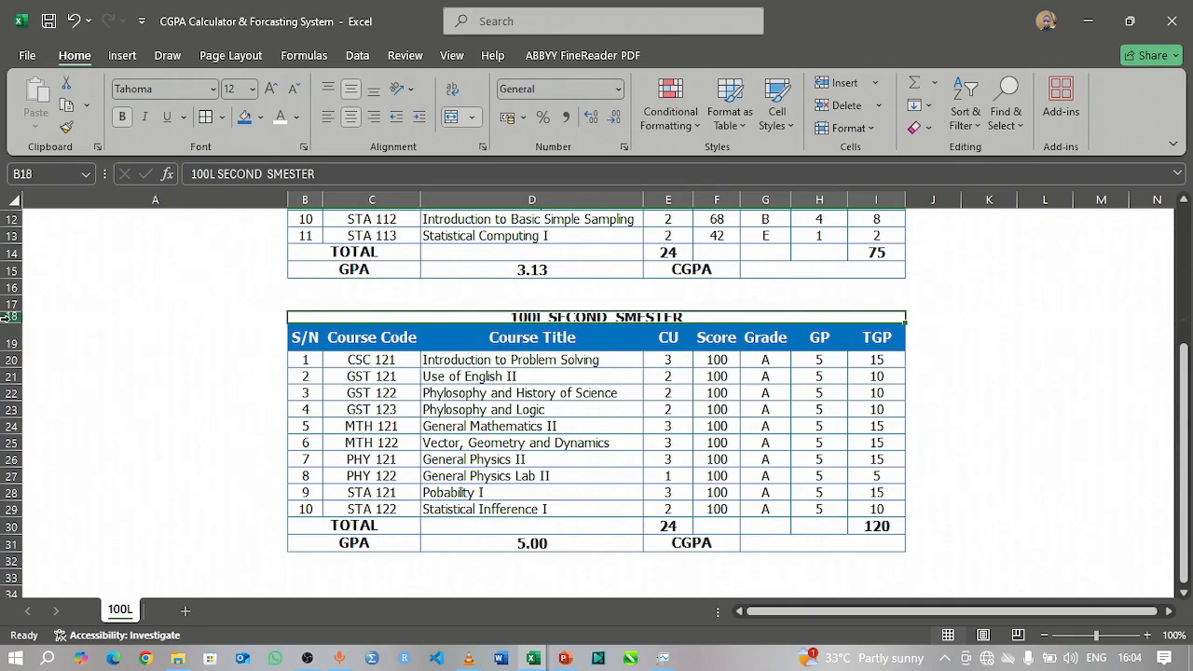
mouse_move(4, 318)
left_mouse_down()
mouse_move(11, 353)
mouse_move(13, 340)
left_mouse_up()
left_click(1098, 378)
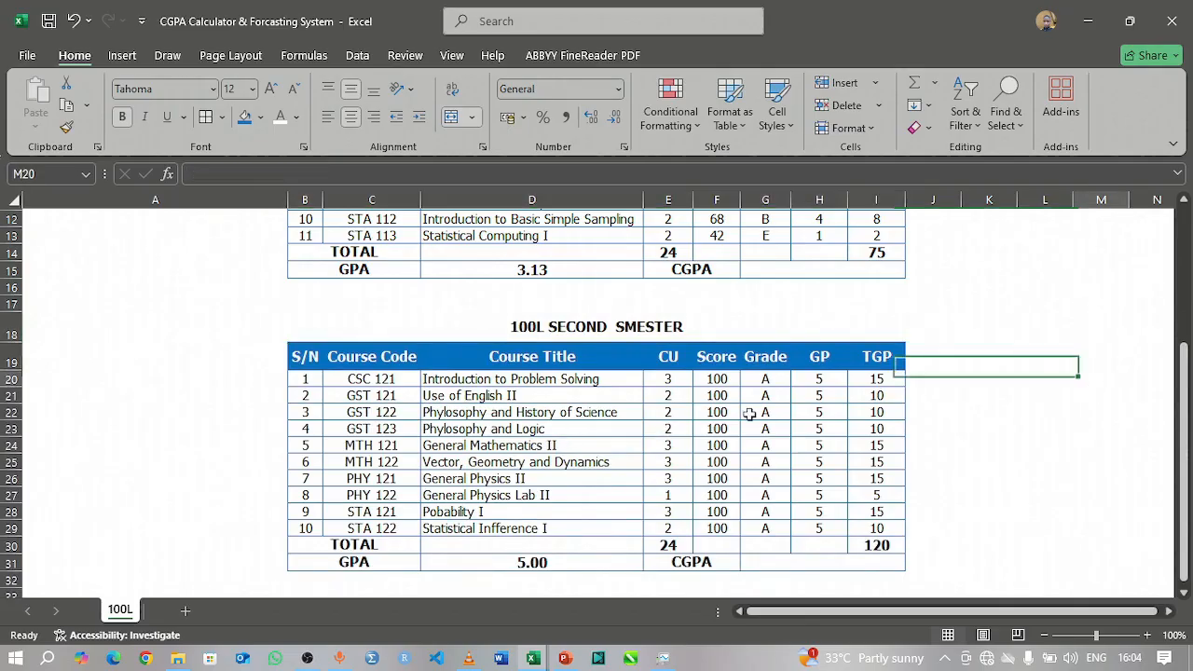
scroll(544, 363, "up", 4)
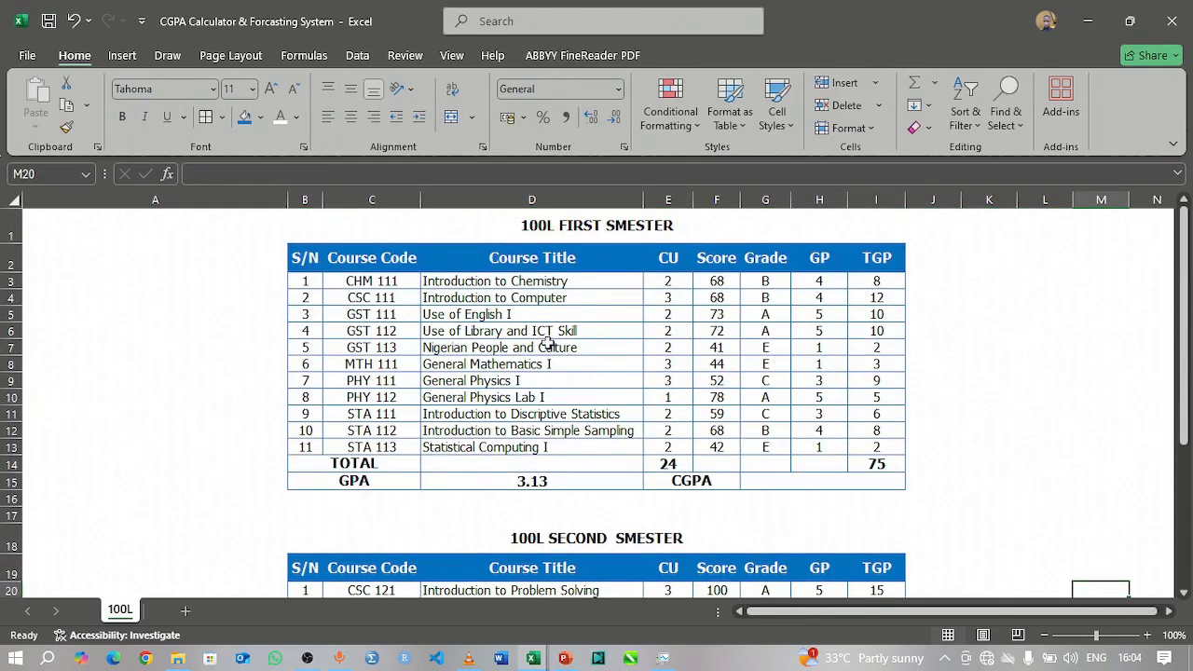
scroll(548, 343, "down", 3)
scroll(548, 343, "down", 3)
scroll(548, 342, "up", 6)
scroll(543, 343, "down", 3)
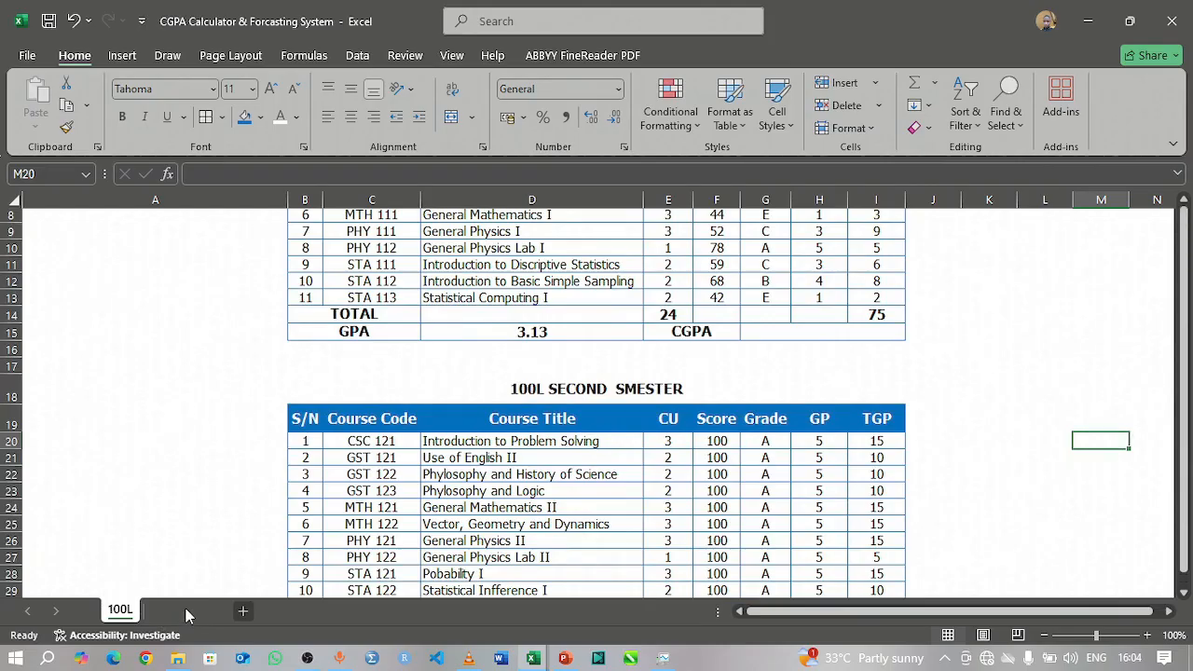
Step: Add a new worksheet after 100L and name it 200L
left_click(186, 612)
double_click(170, 612)
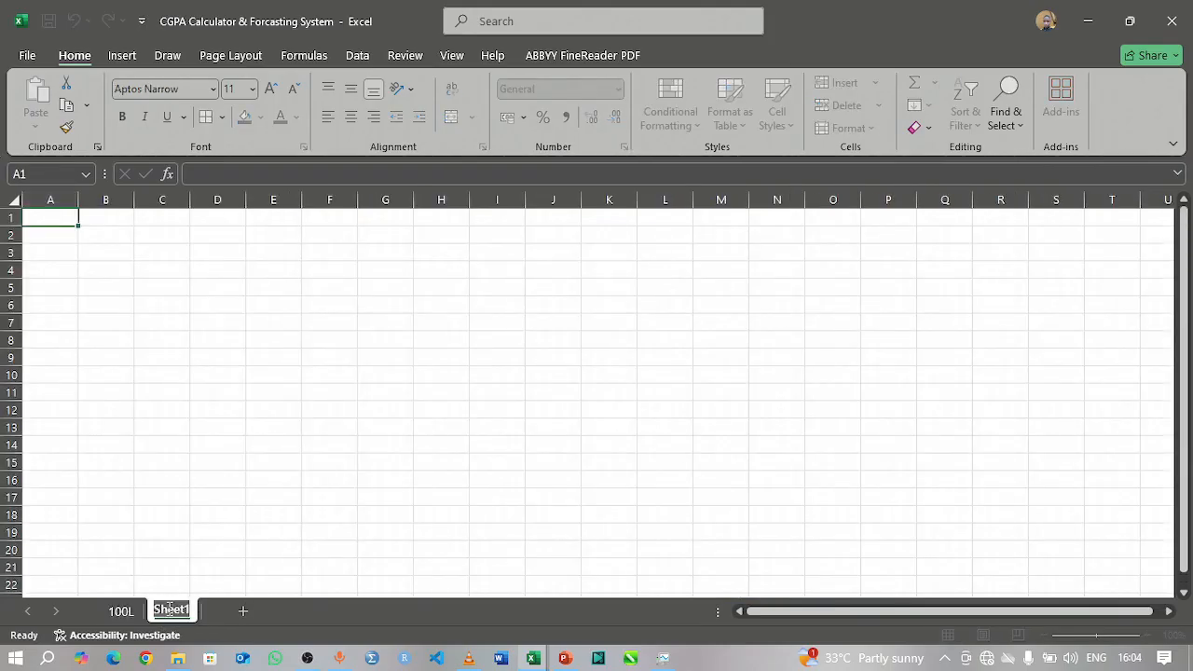
type("2")
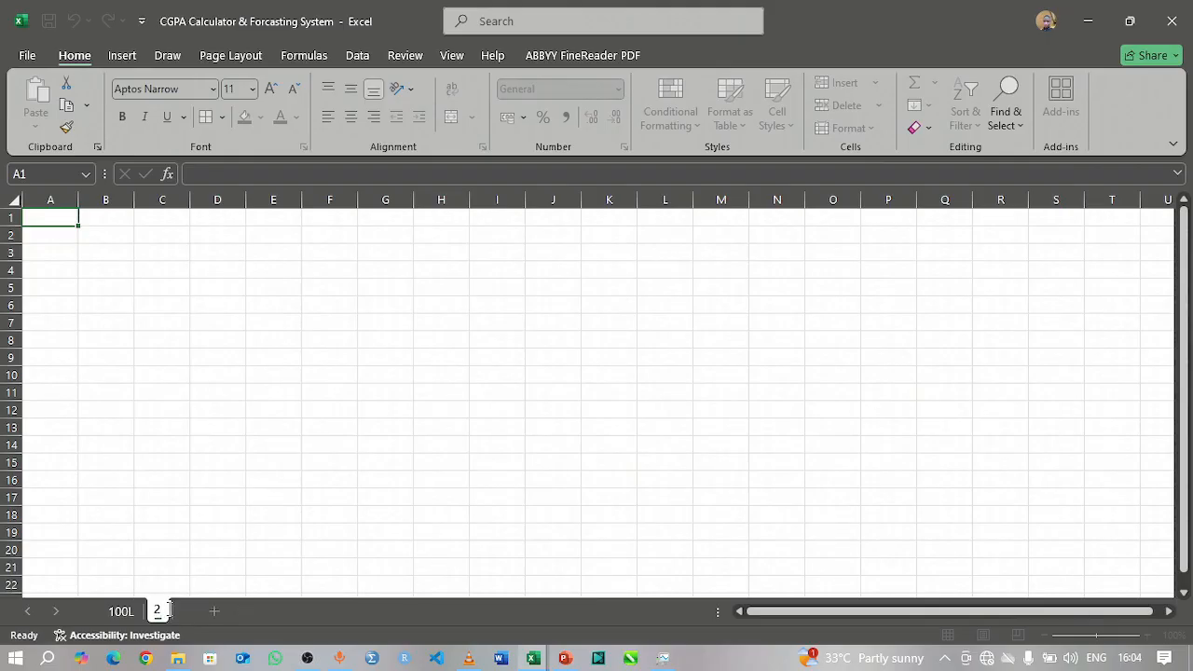
type("00L")
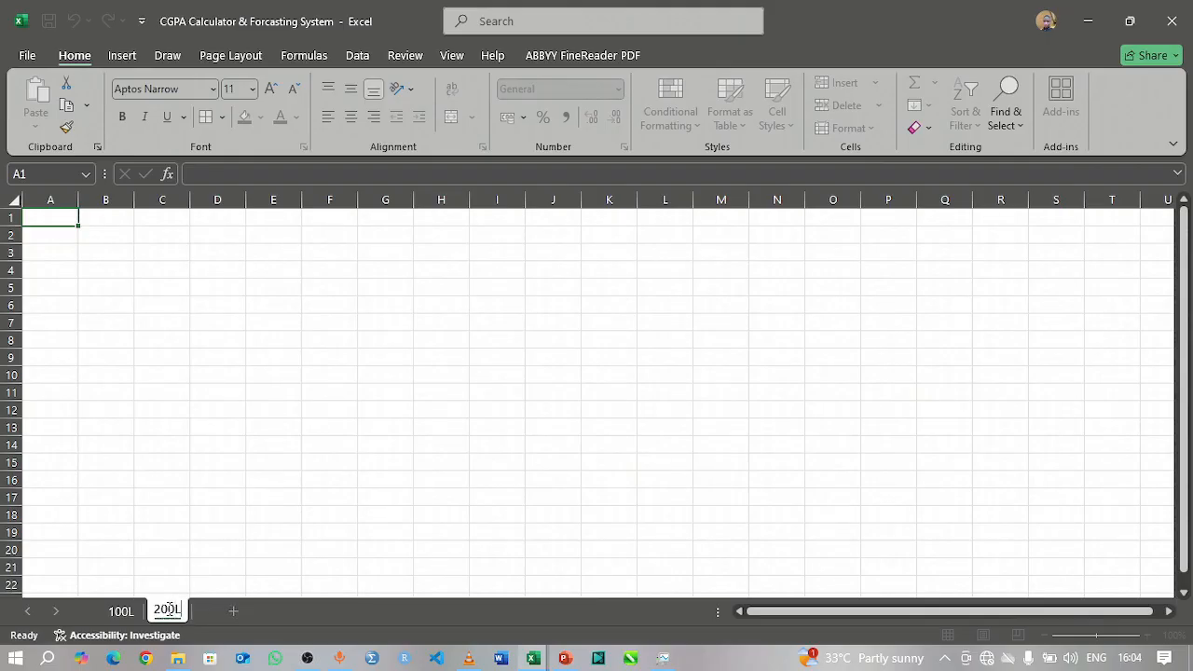
key("Return")
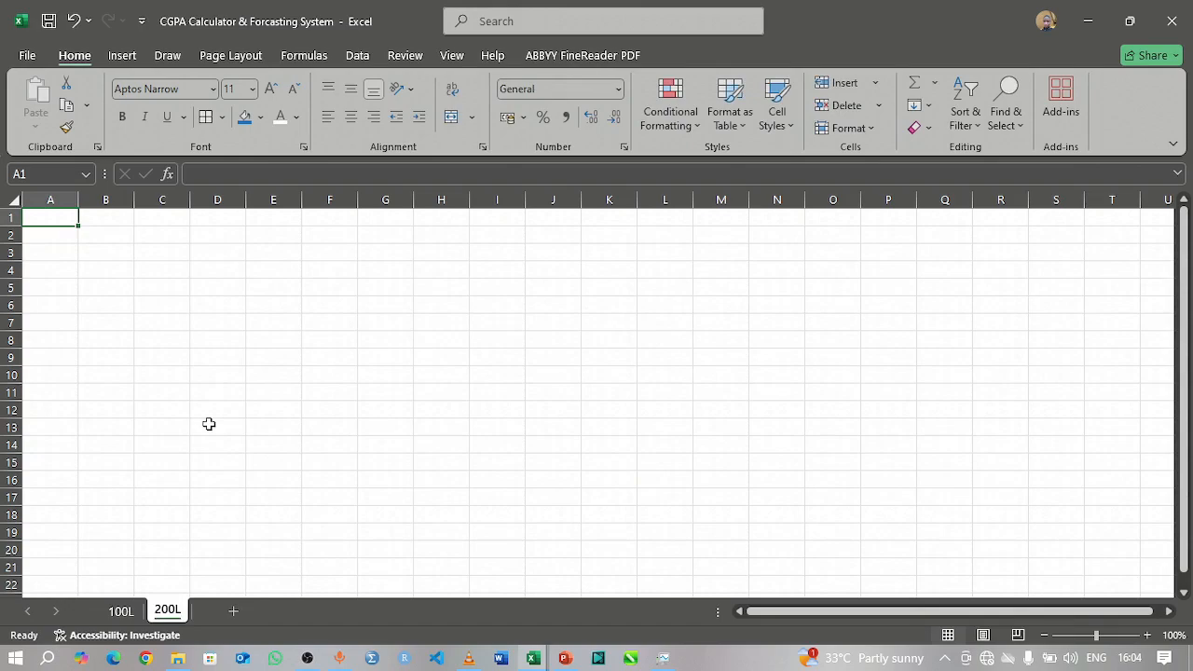
Step: Copy both semester tables with their titles (B1:I31) from the 100L sheet
left_click(119, 611)
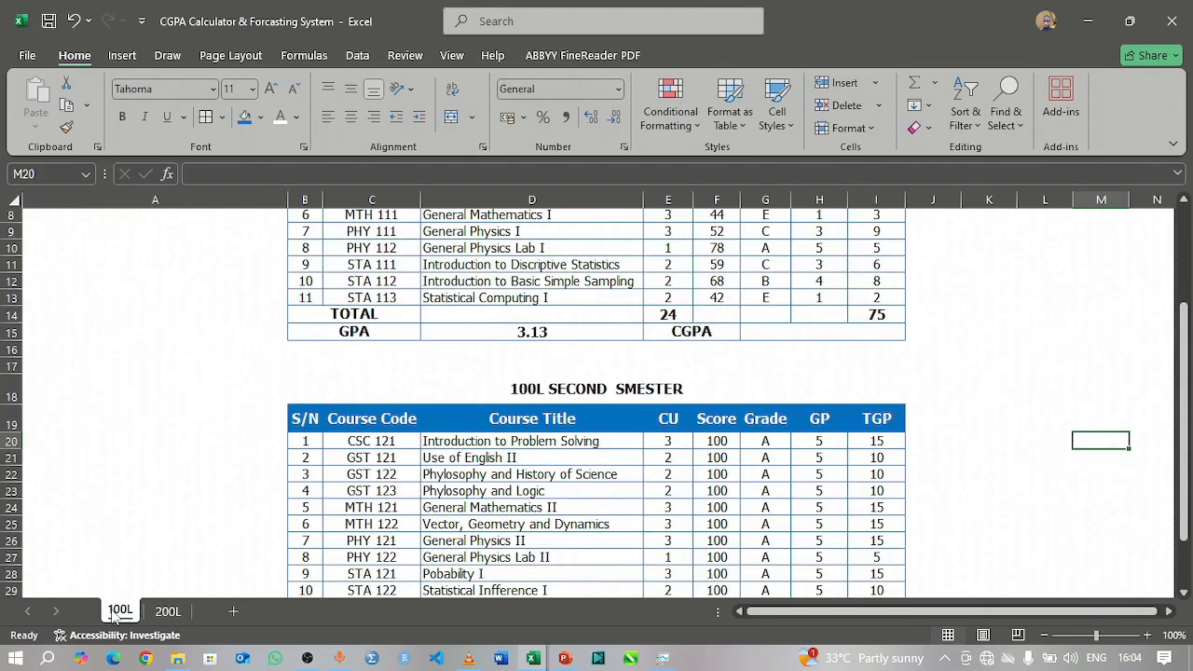
scroll(494, 341, "up", 3)
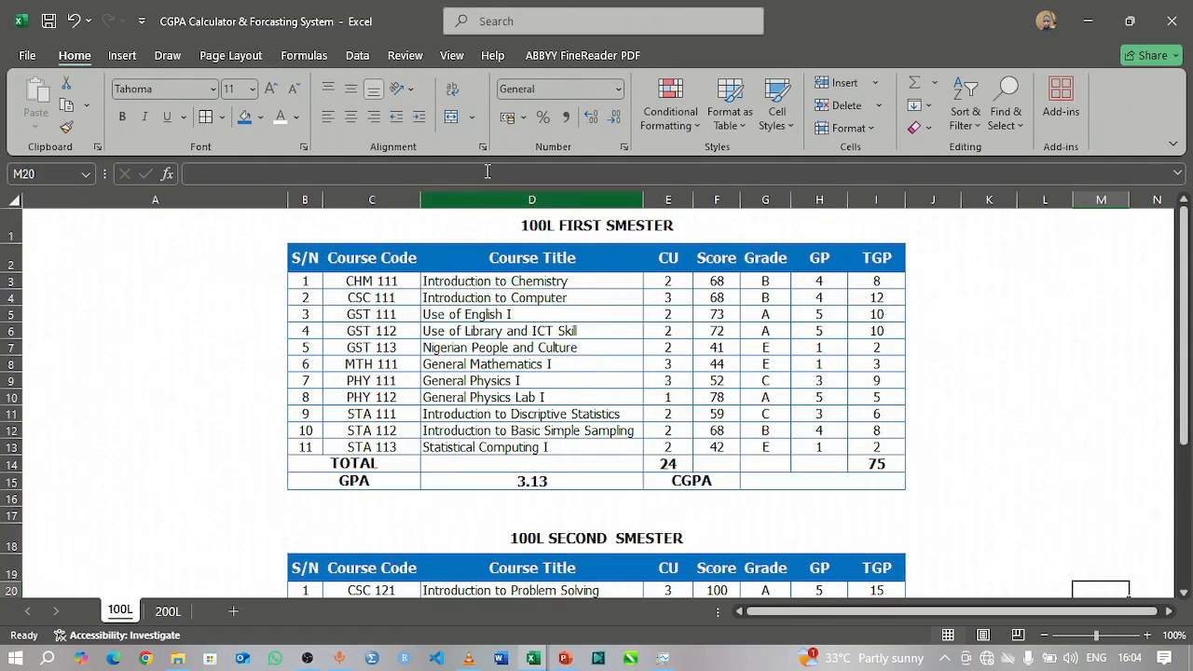
left_click_drag(306, 225, 594, 513)
key("ctrl+c")
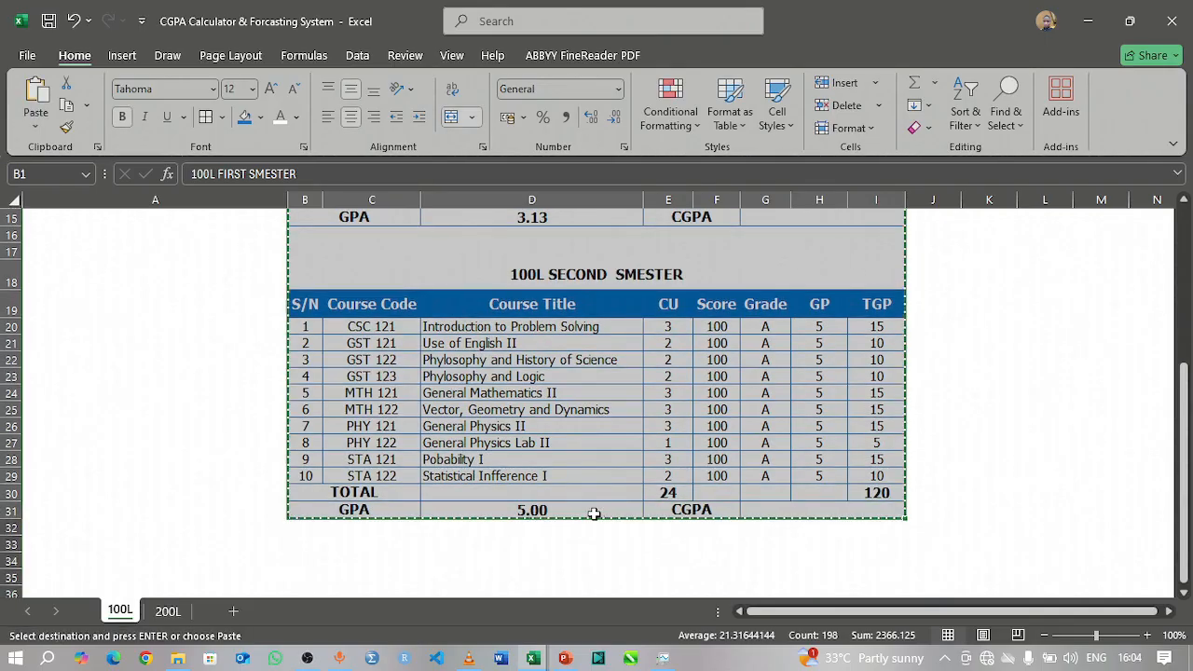
Step: Paste the copied semester tables into the 200L sheet starting at B1, and check the pasted second semester table
left_click(166, 611)
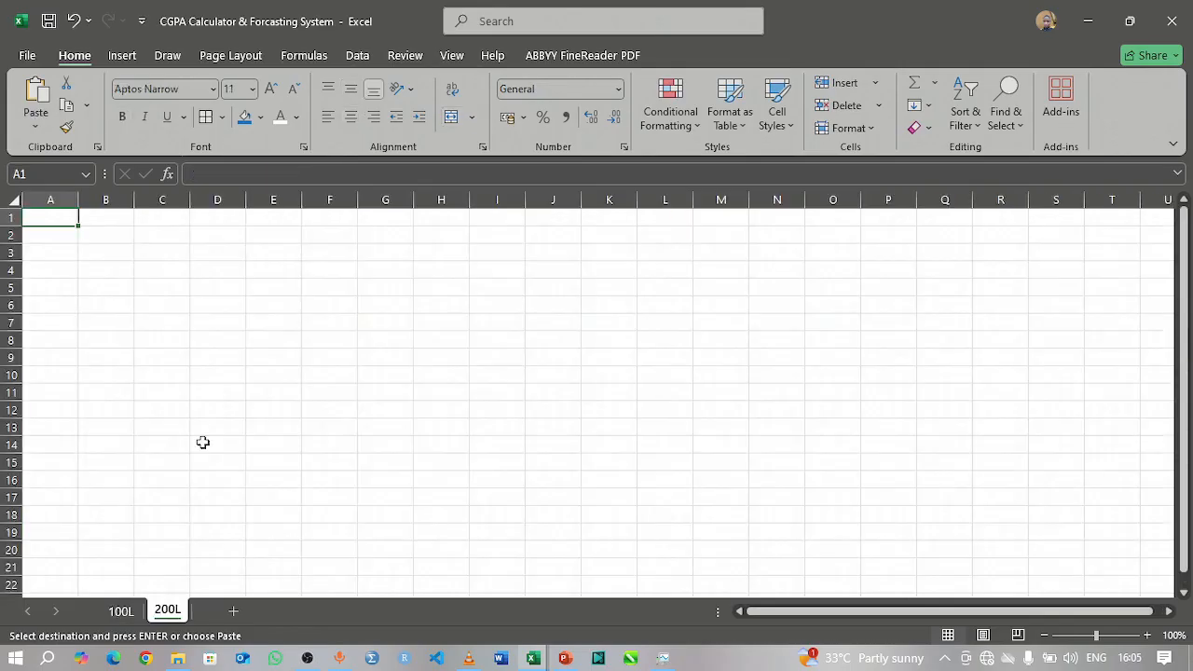
left_click(115, 236)
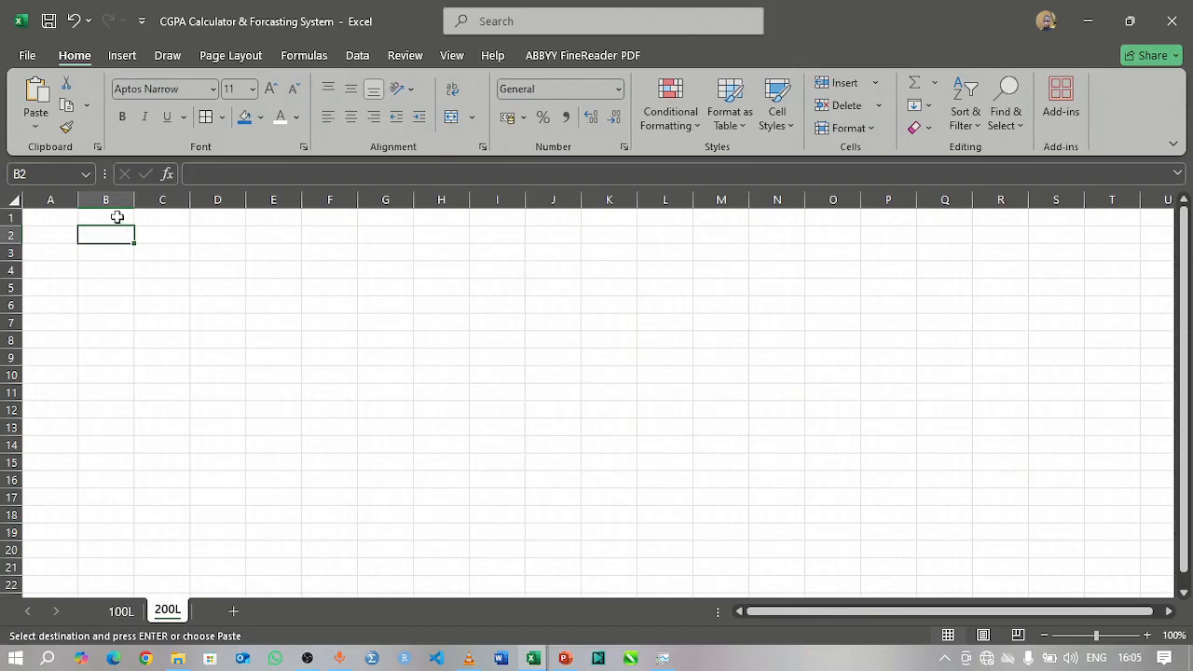
left_click(117, 216)
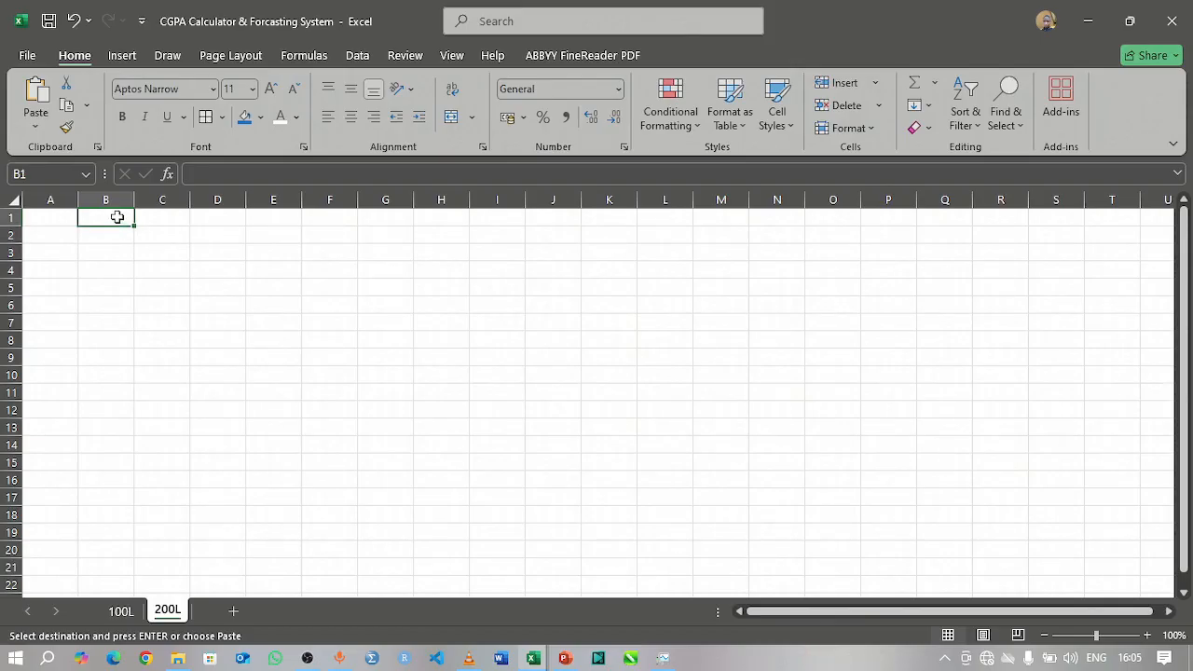
key("ctrl+v")
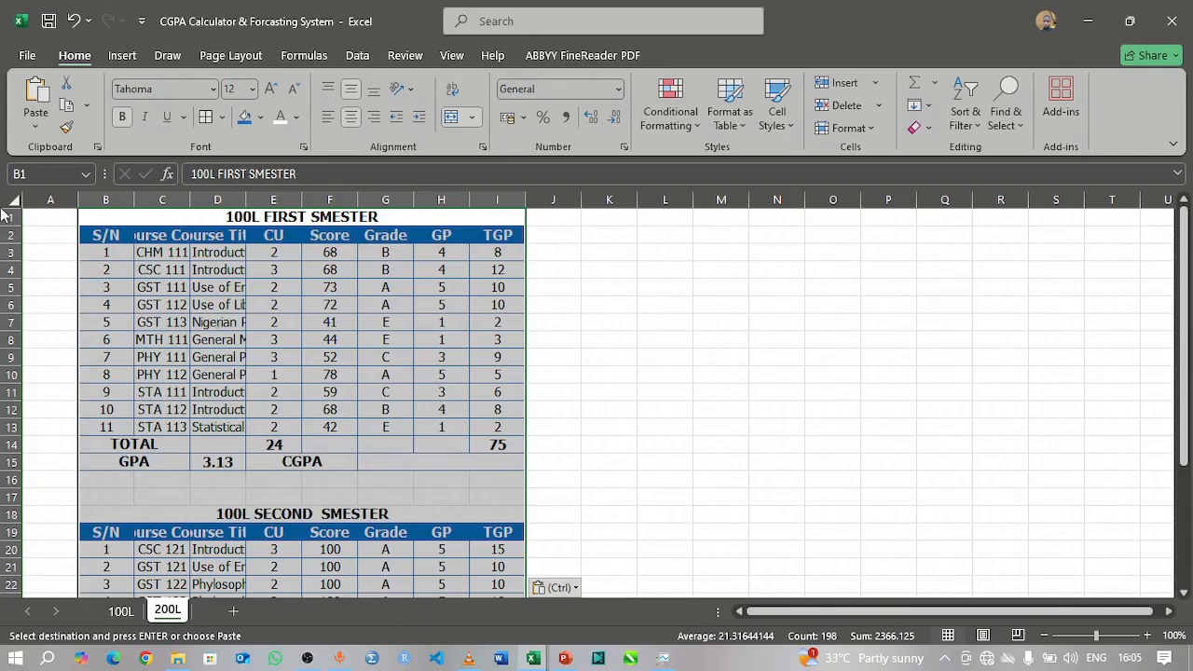
left_click(655, 281)
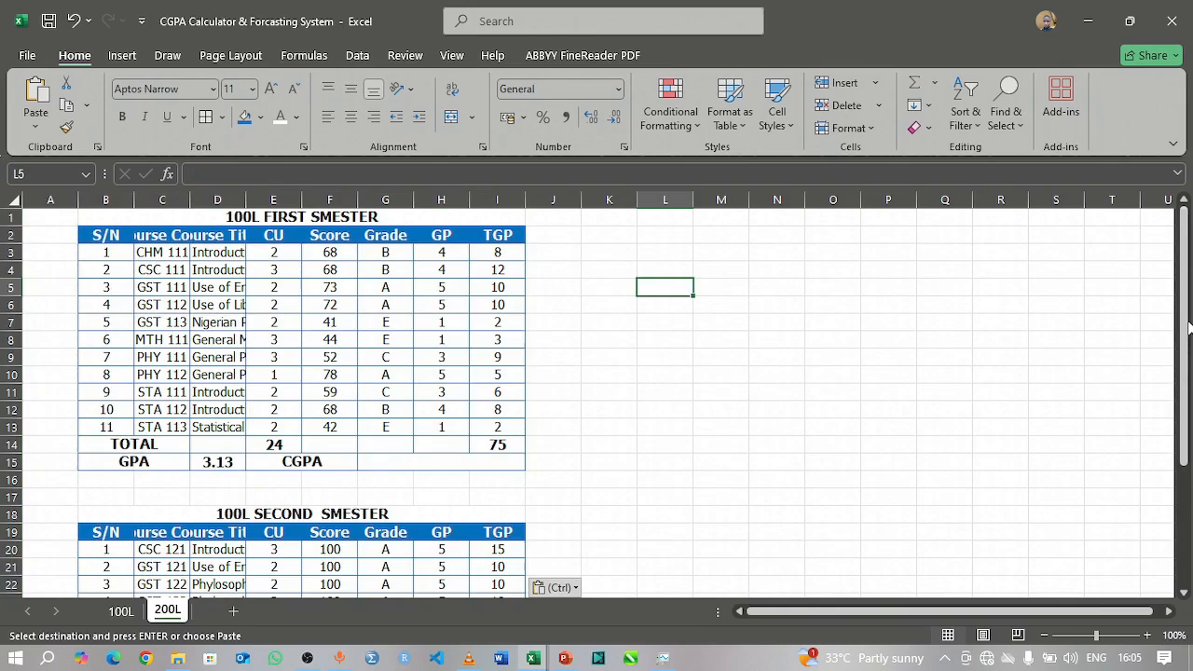
left_click_drag(1188, 326, 1190, 358)
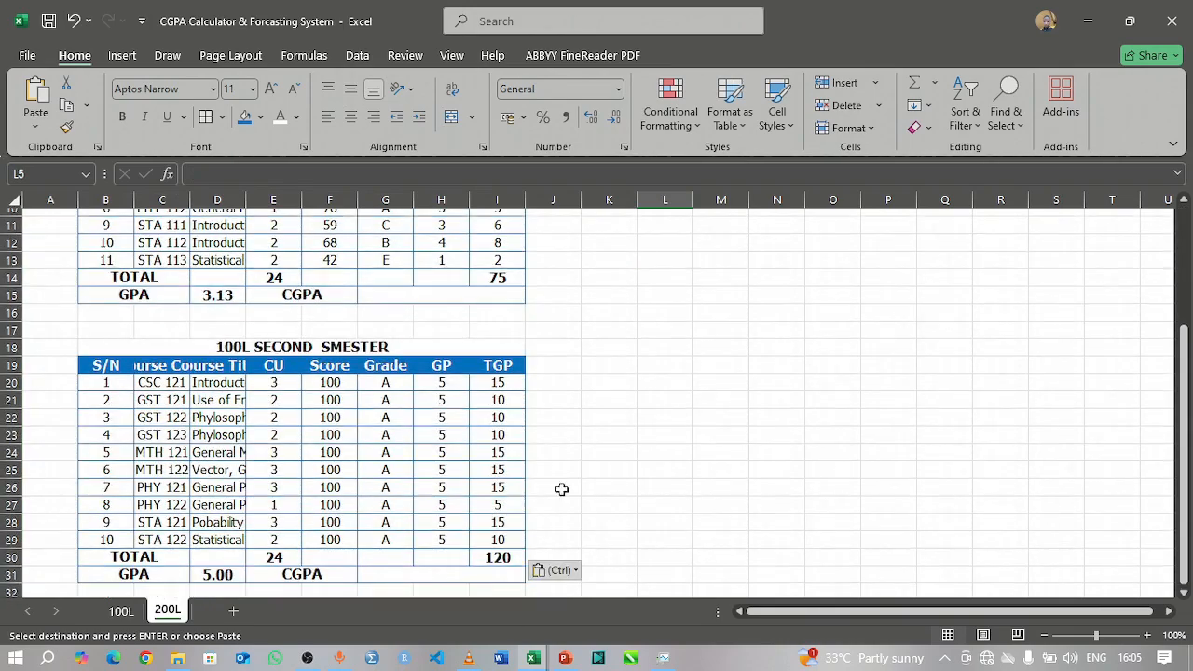
left_click(441, 434)
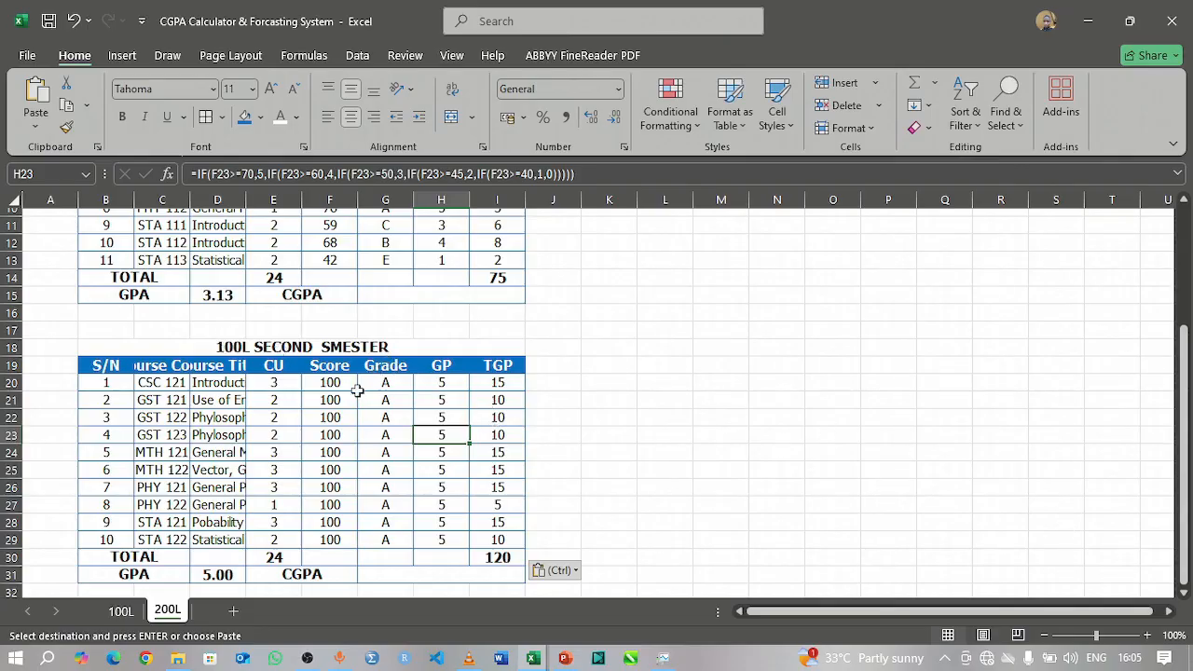
Step: Autofit all column widths on the 200L sheet, and widen the CU, GP and TGP columns slightly
scroll(154, 319, "up", 3)
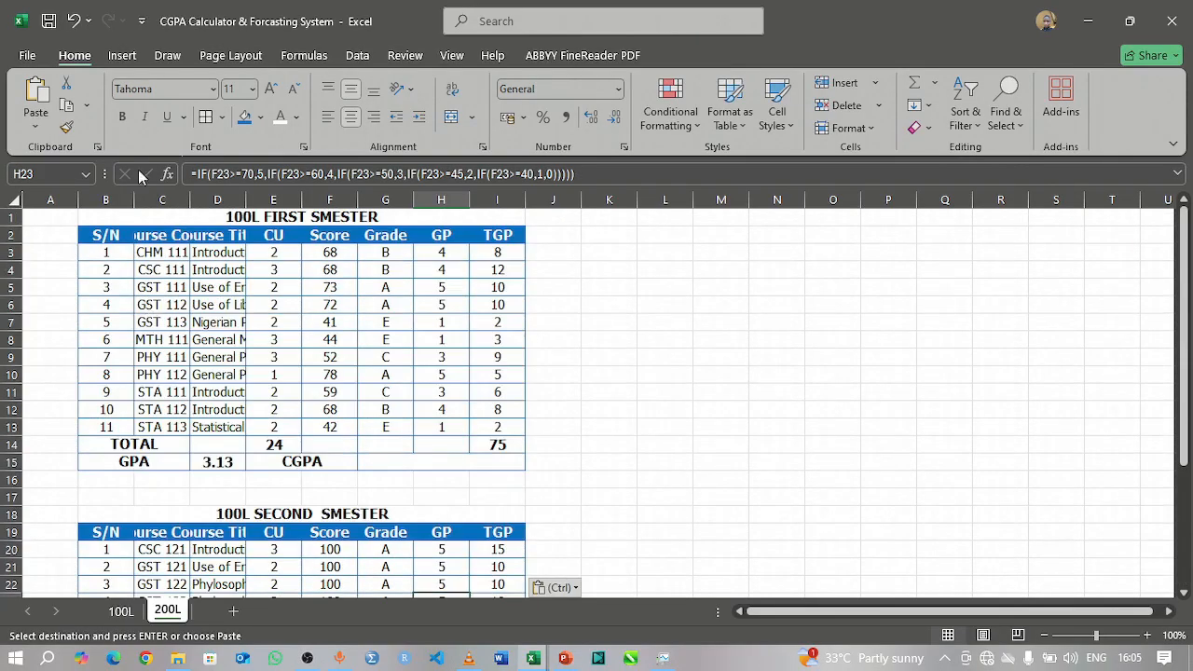
left_click(15, 200)
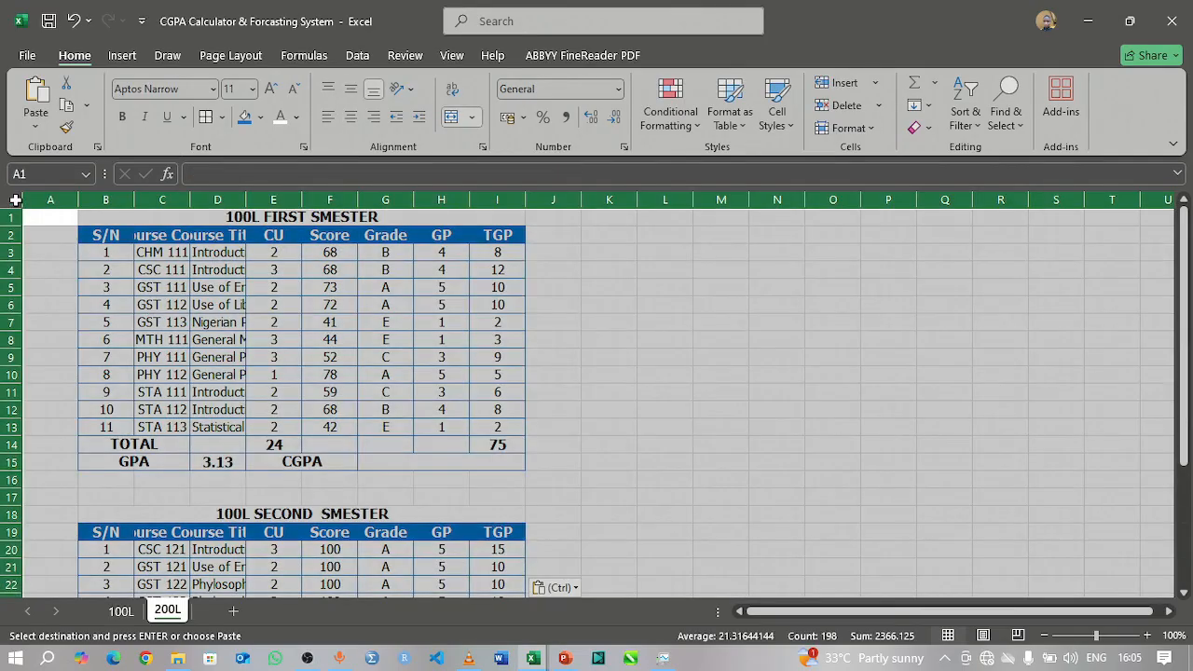
double_click(191, 203)
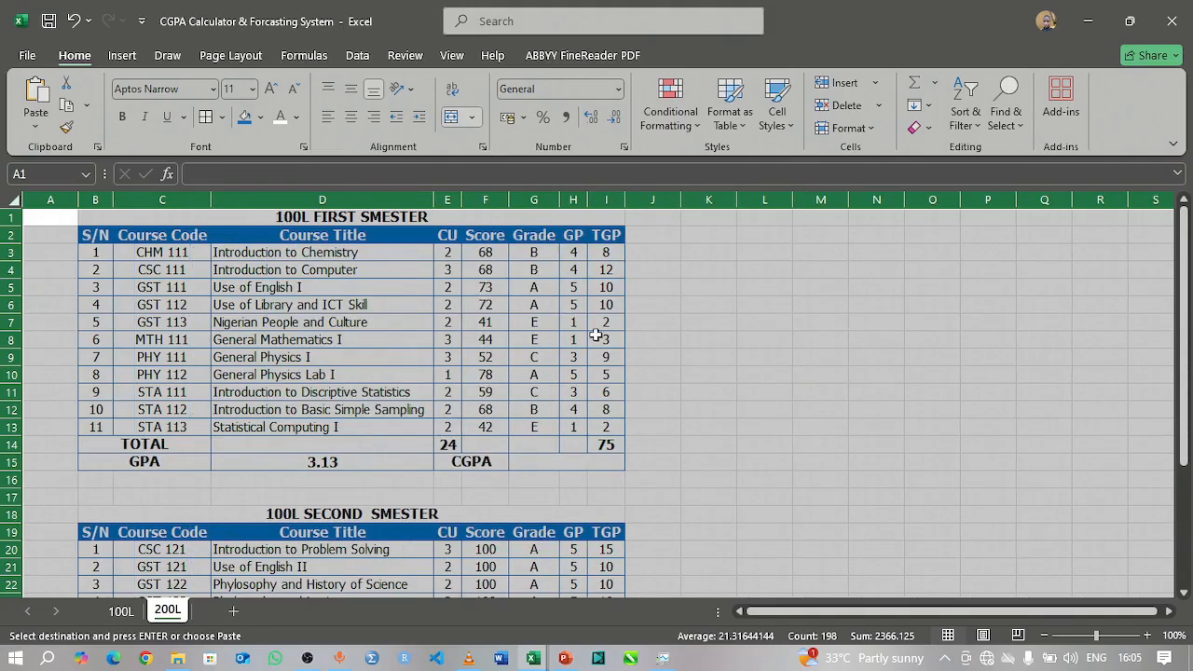
left_click(655, 302)
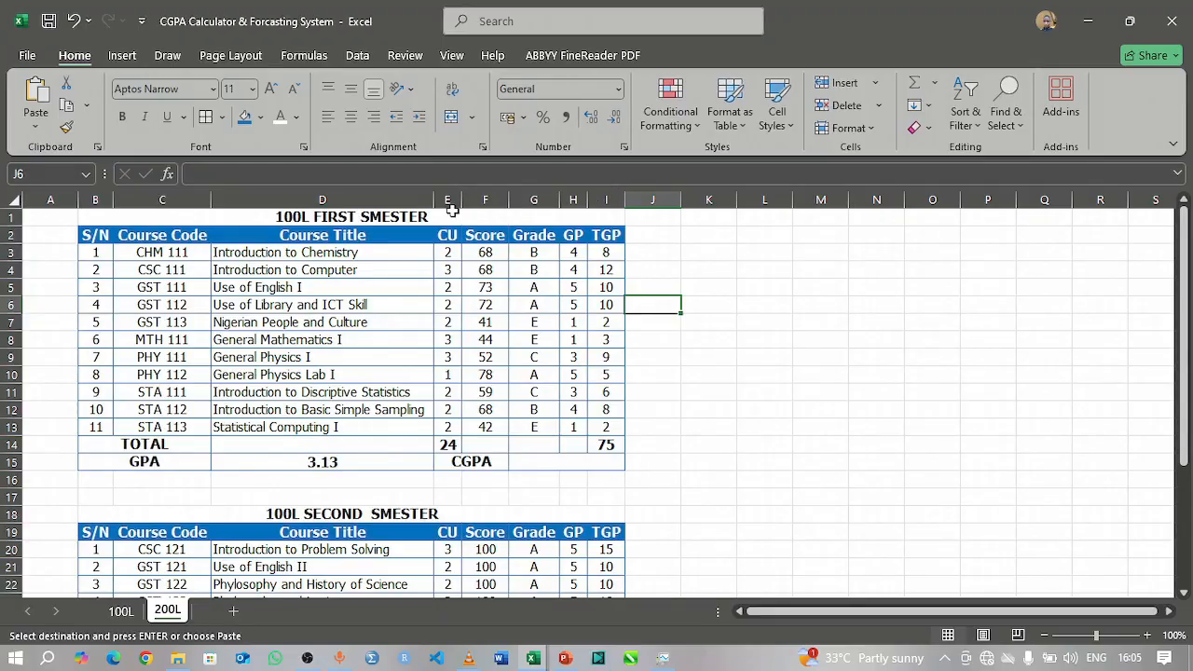
left_click_drag(462, 201, 481, 202)
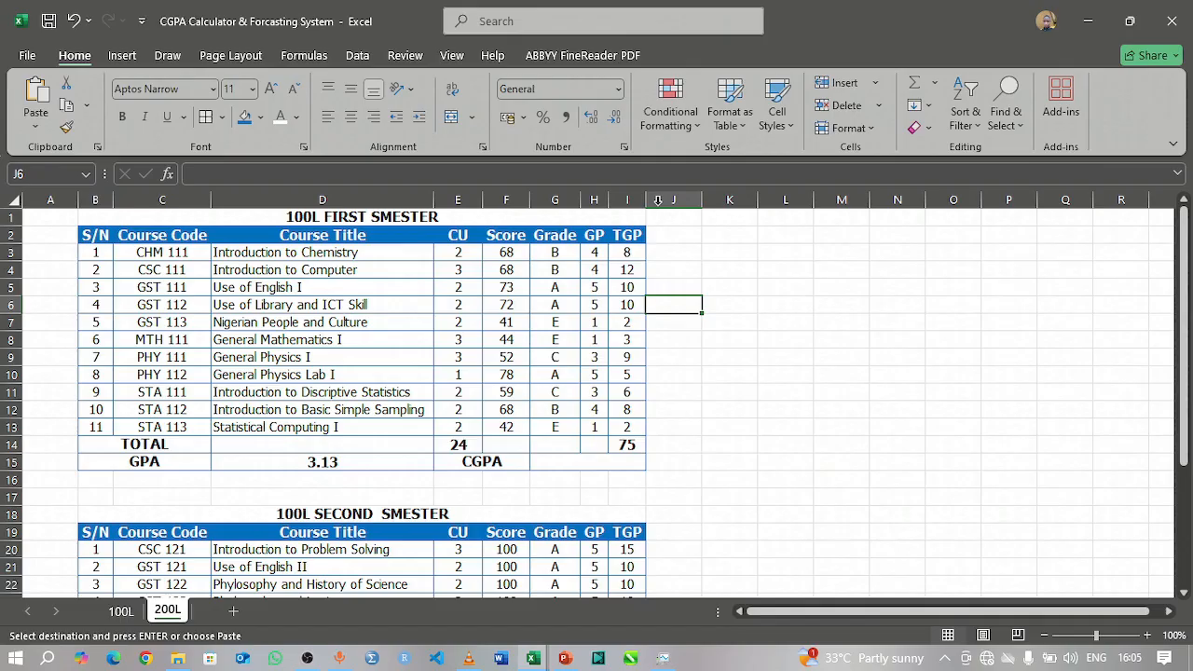
left_click_drag(613, 202, 681, 202)
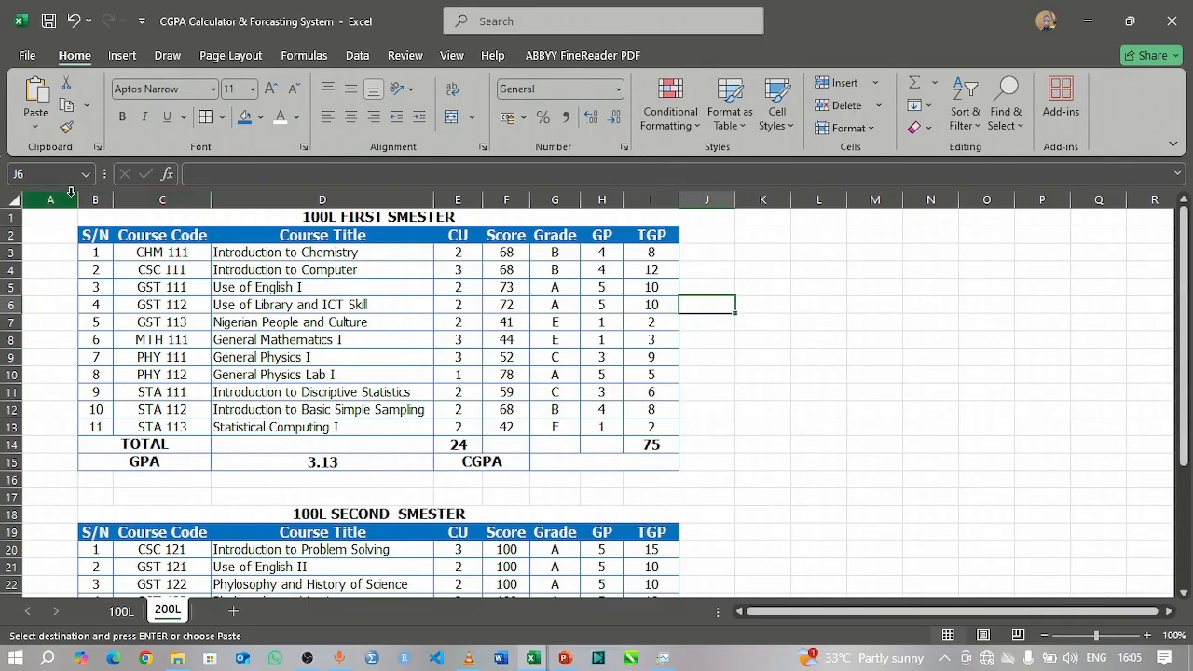
Step: Widen the empty column A on the 200L sheet so the tables sit near the middle of the view
left_click_drag(78, 200, 228, 216)
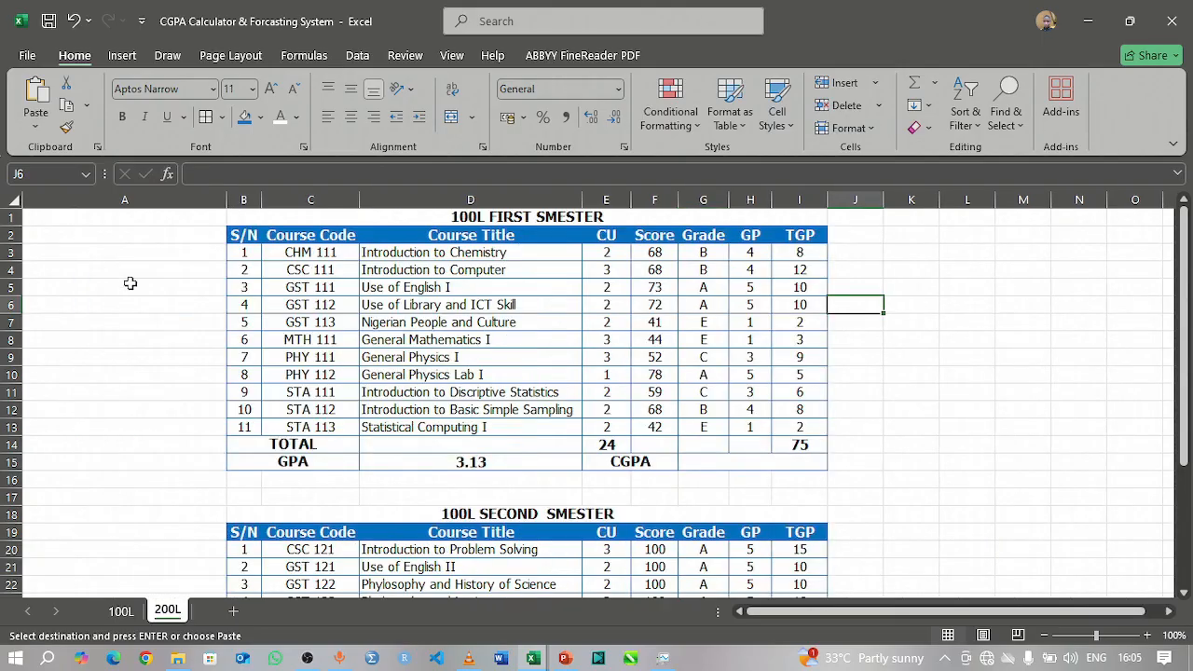
left_click_drag(227, 200, 295, 215)
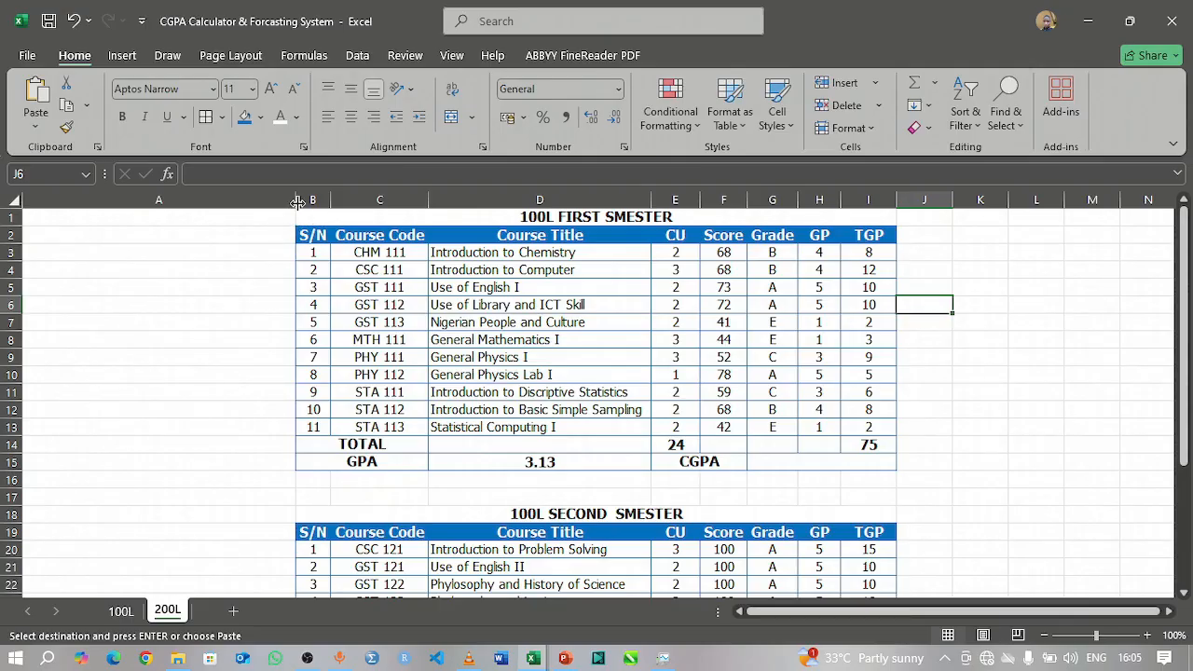
left_click_drag(299, 199, 286, 199)
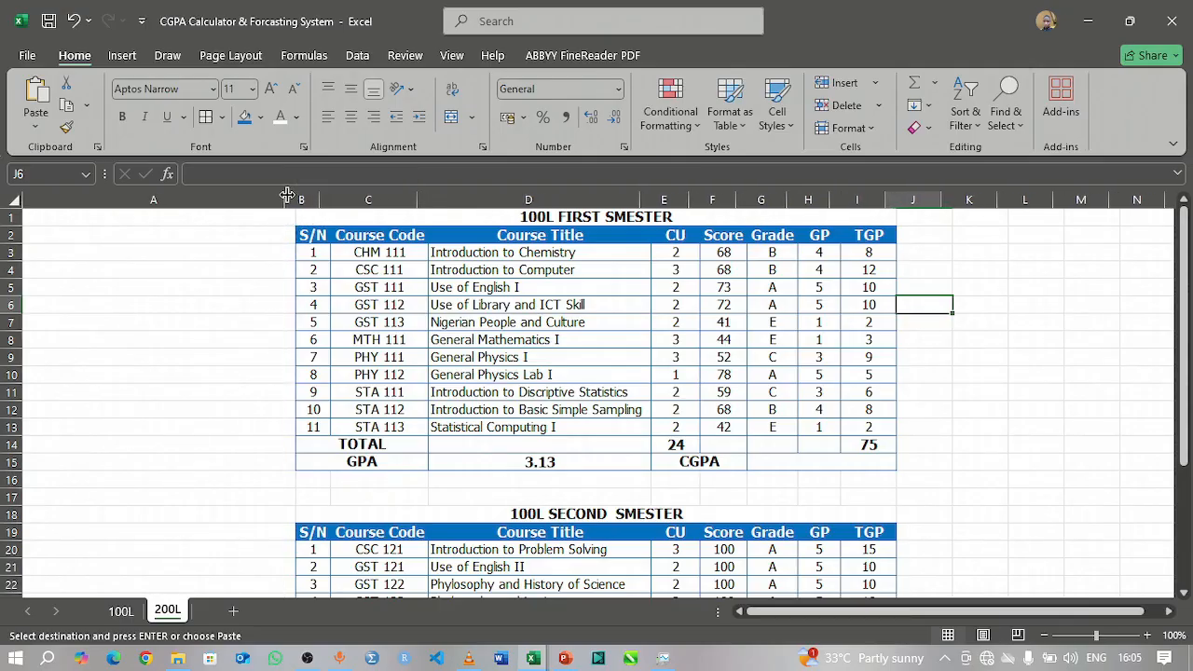
Step: Increase the heights of the title and header rows (1, 2, 18 and 19) of both semester tables on the 200L sheet
left_click(495, 221)
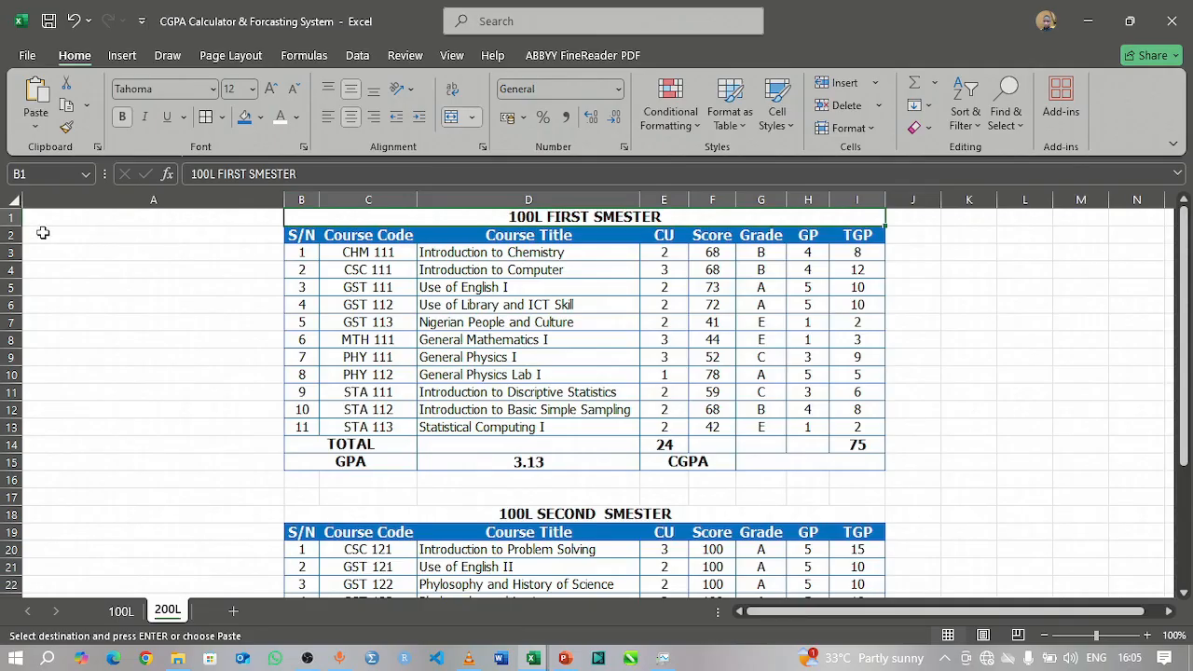
left_click_drag(18, 231, 14, 271)
scroll(38, 301, "down", 4)
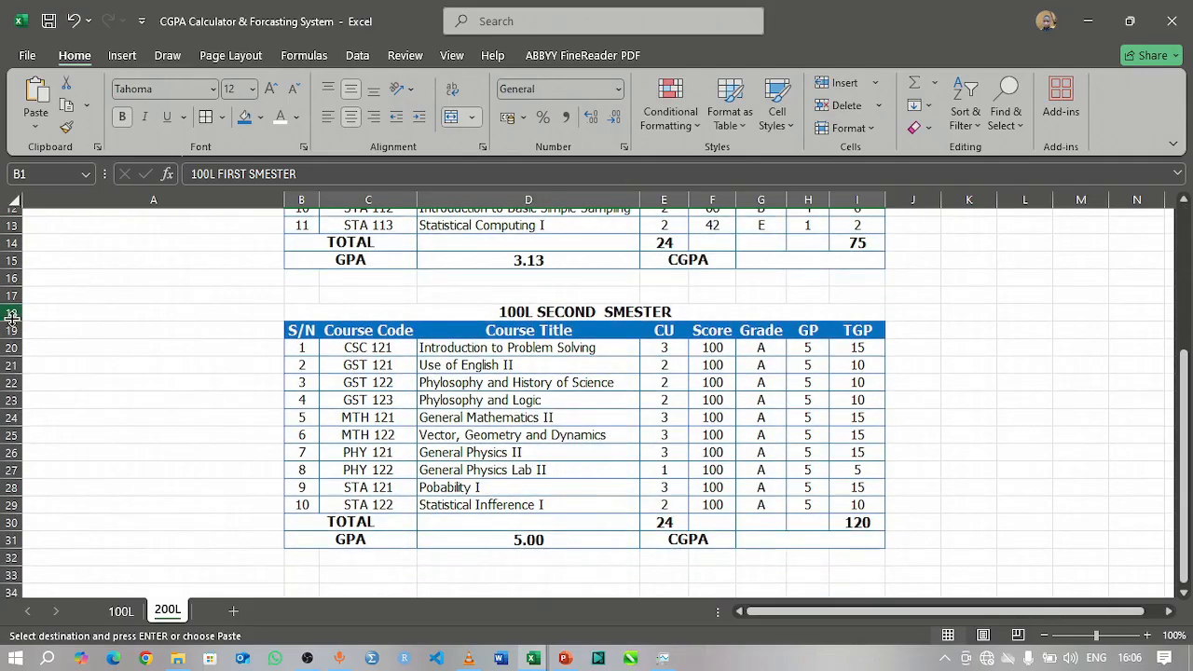
left_click_drag(13, 322, 15, 336)
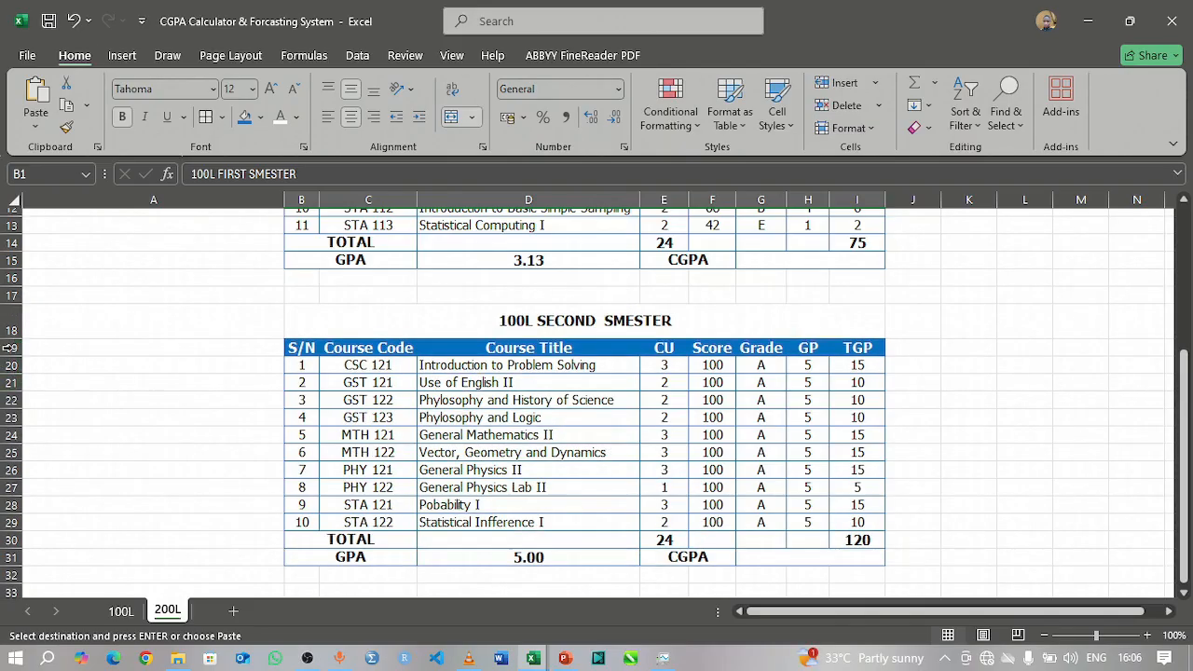
left_click_drag(14, 349, 17, 364)
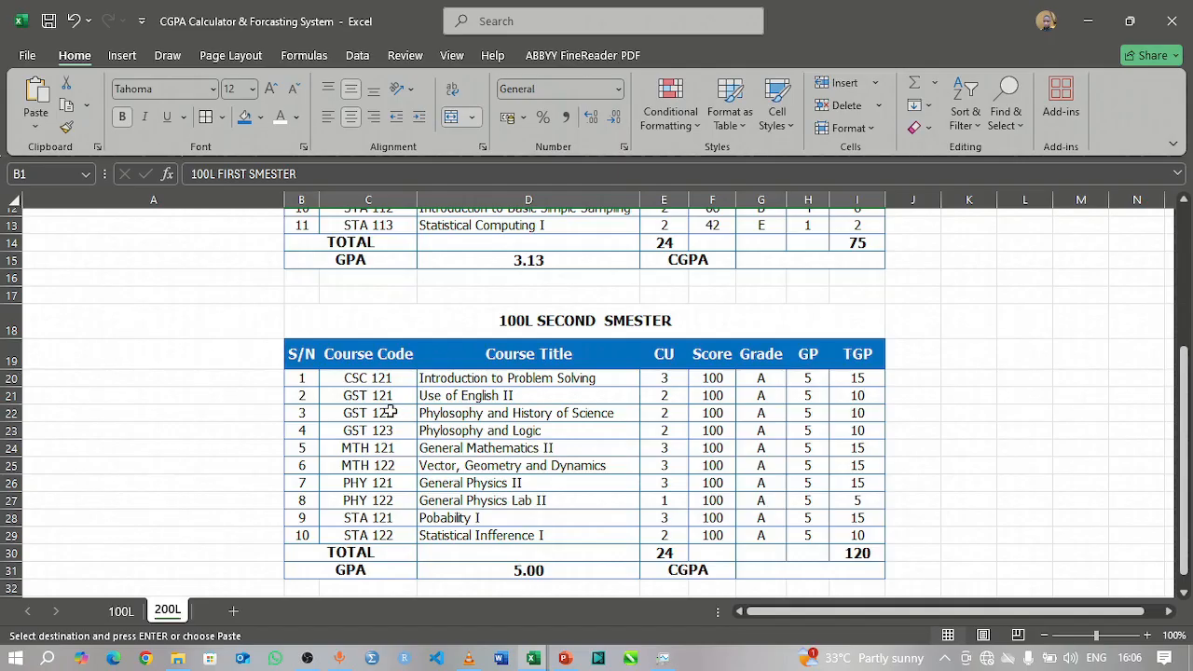
scroll(426, 342, "up", 4)
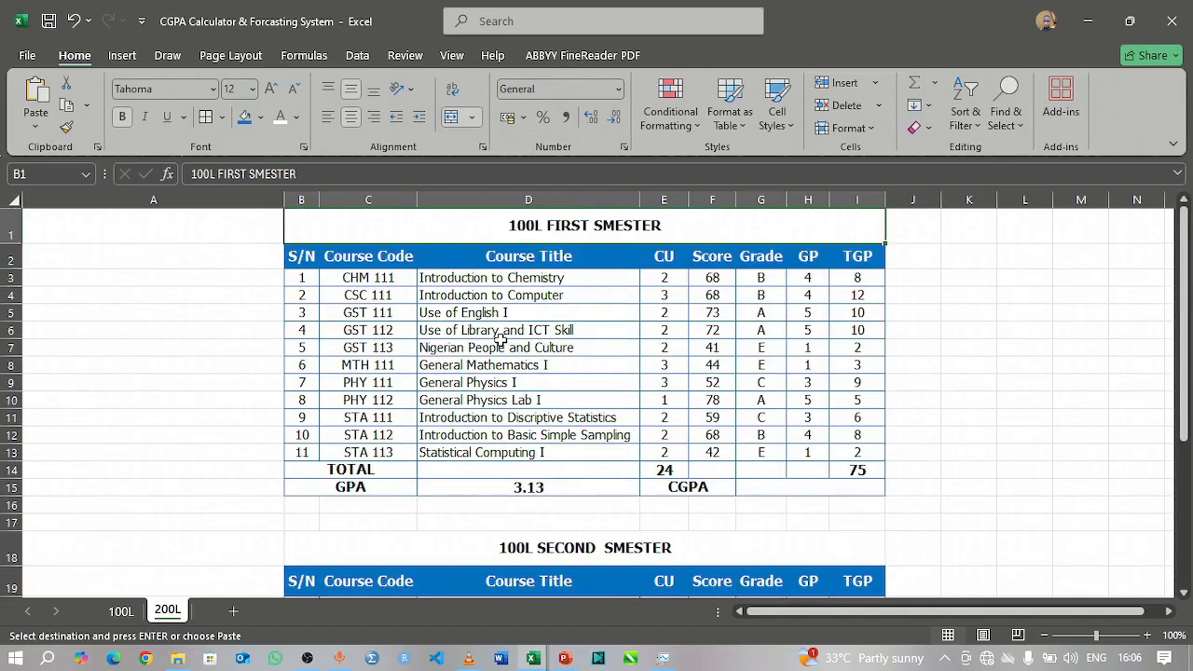
Step: Hide the gridlines on the 200L sheet
left_click(451, 56)
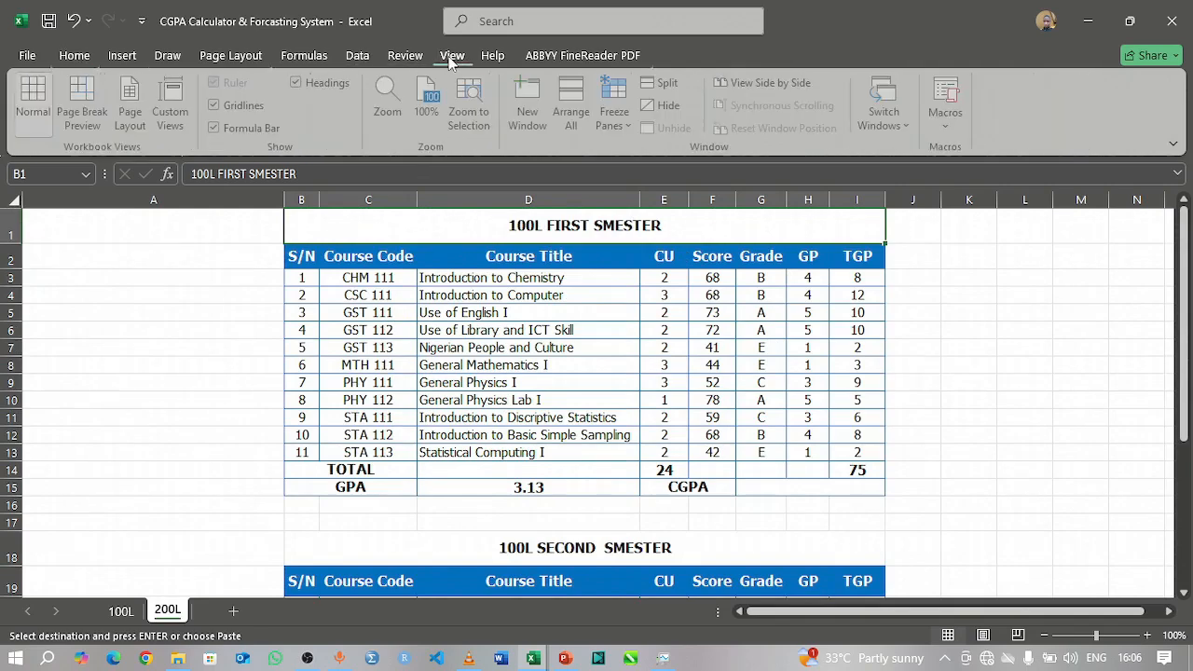
left_click(217, 105)
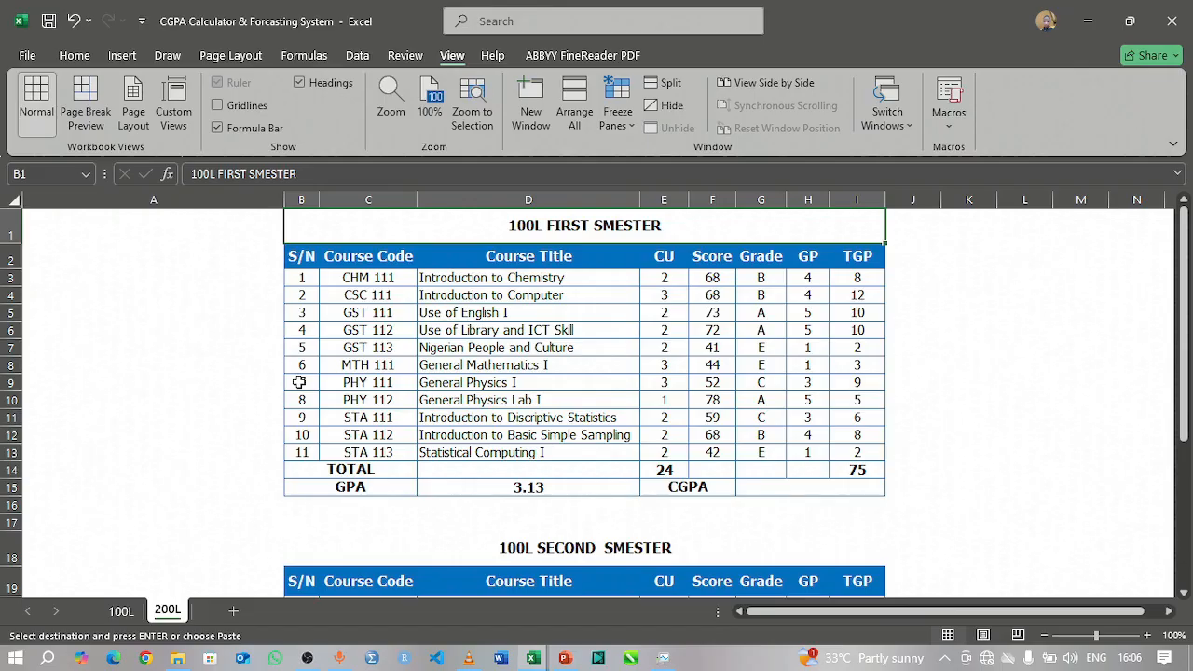
left_click(164, 295)
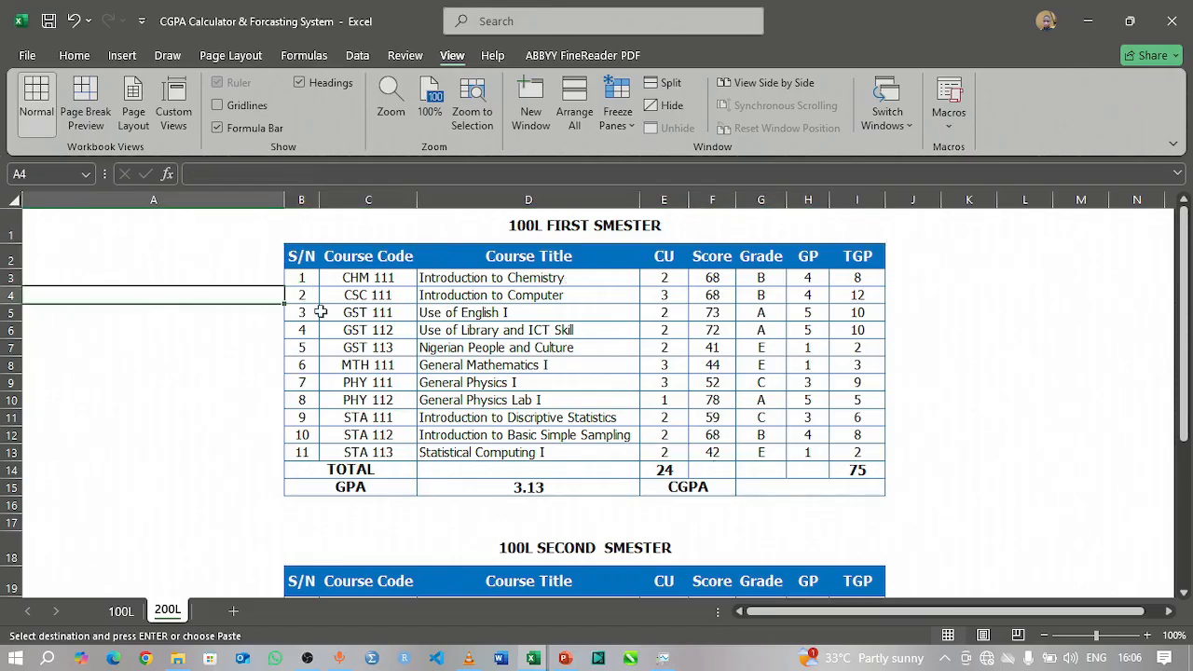
Step: Change the first table's title in B1 to 200L FIRST SMESTER
left_click(550, 225)
double_click(539, 226)
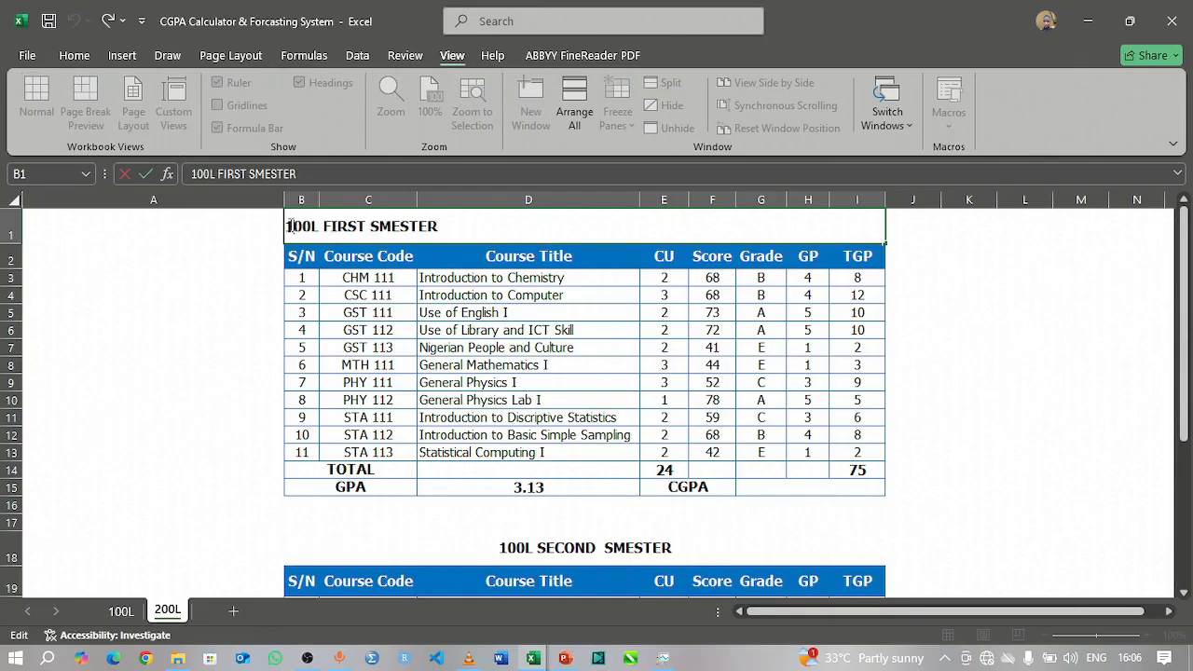
key("Delete")
type("2")
key("Return")
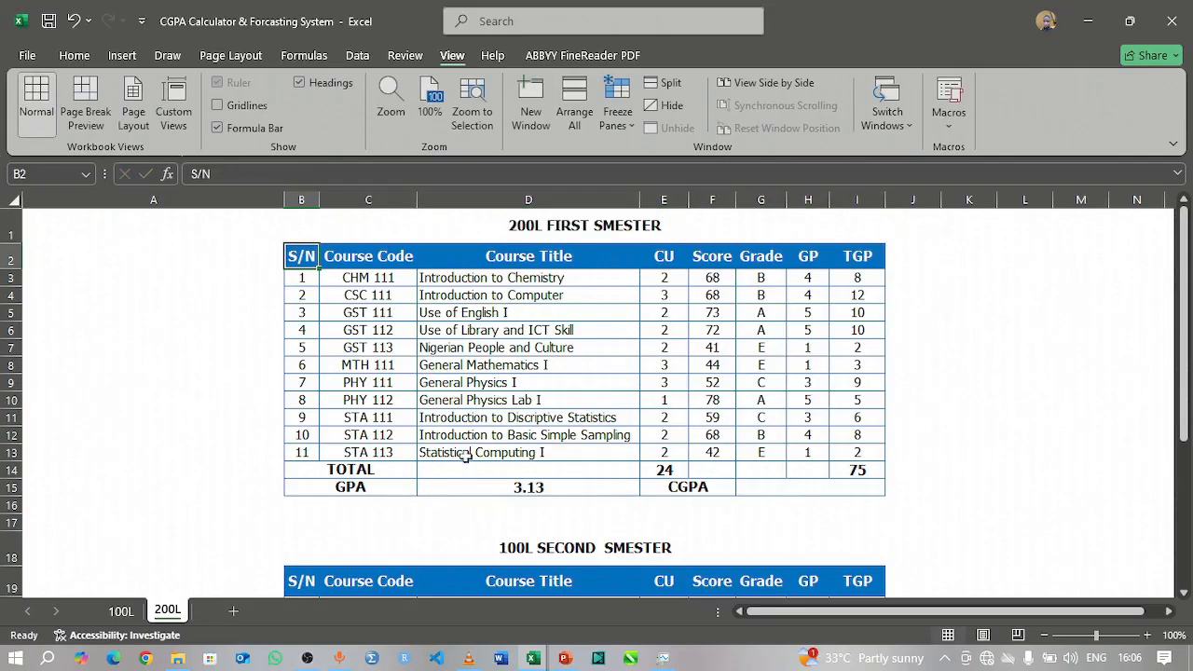
Step: Change the second table's title in B18 to 200L SECOND SMESTER
left_click(506, 546)
double_click(506, 546)
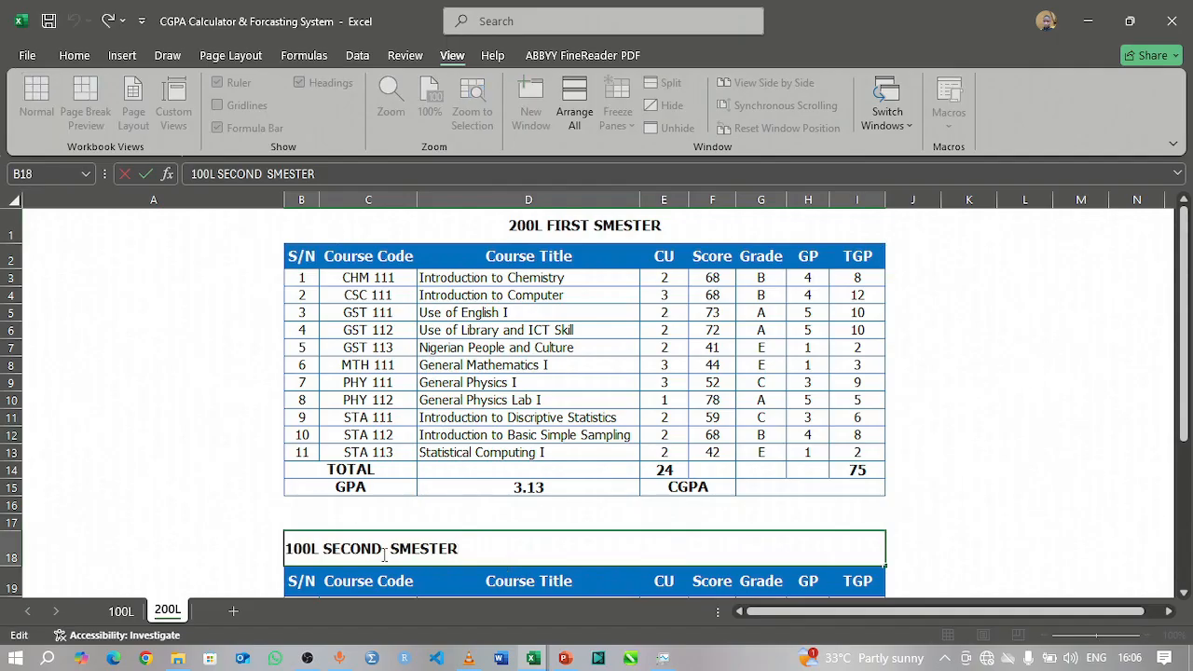
key("Delete")
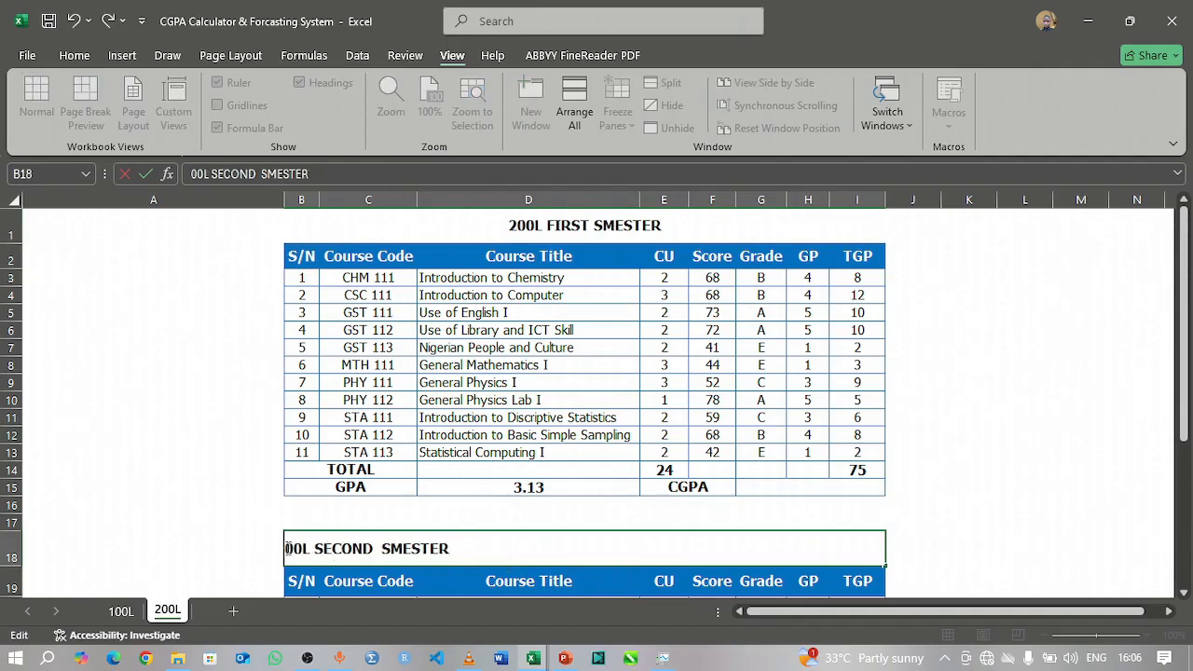
type("2")
key("Return")
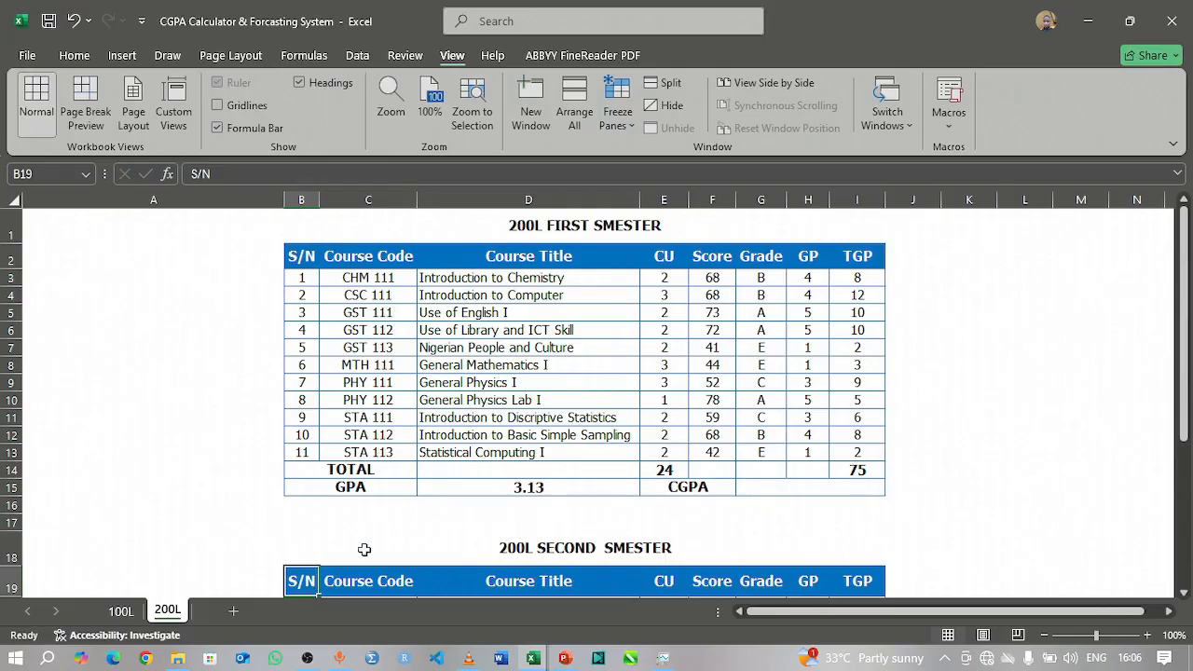
Step: Switch to the Courses for ATHP1P workbook and copy the 200 level first semester course rows (A17:D24) from the BMAS sheet
left_click(530, 657)
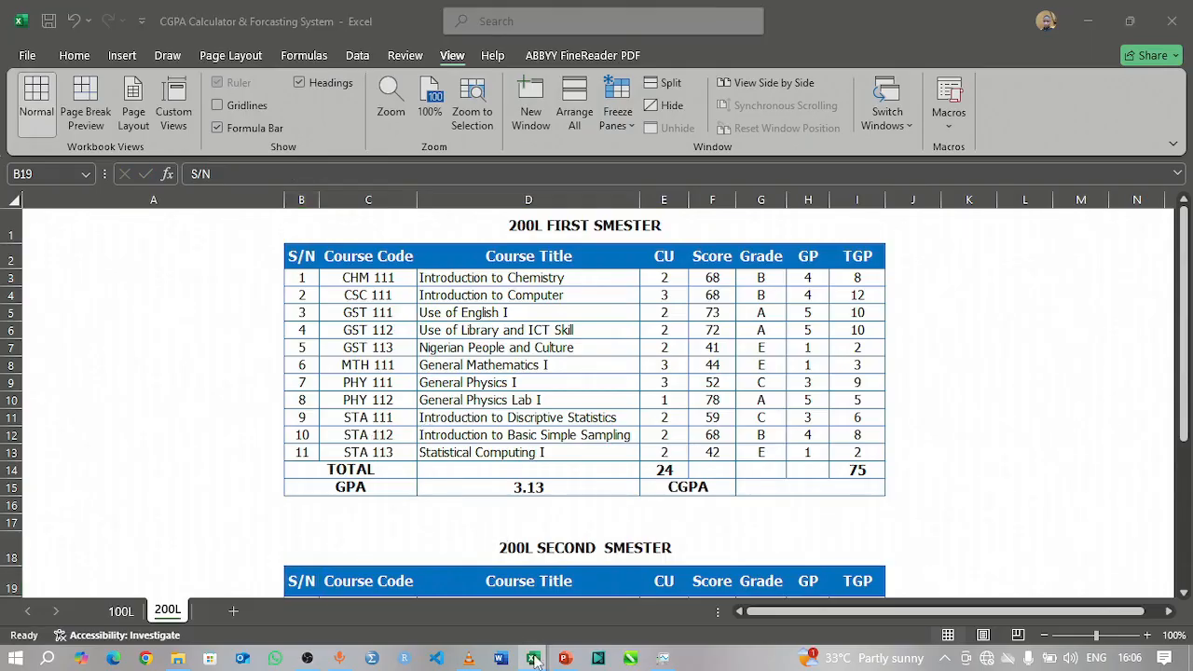
left_click(447, 591)
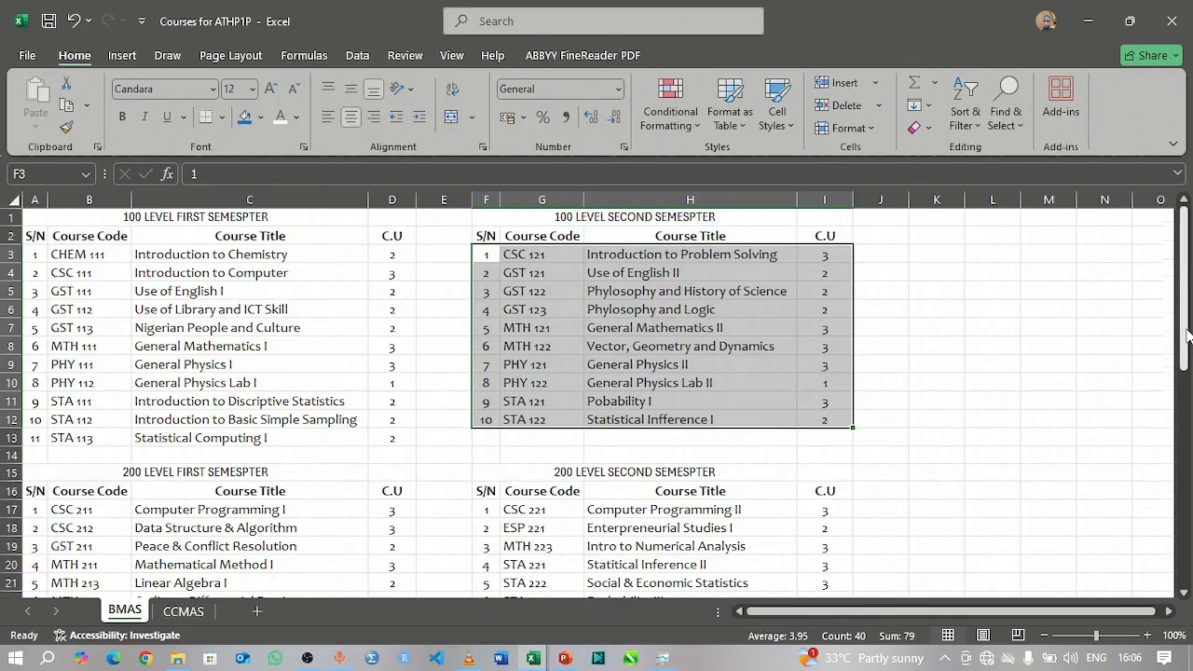
scroll(1187, 335, "down", 3)
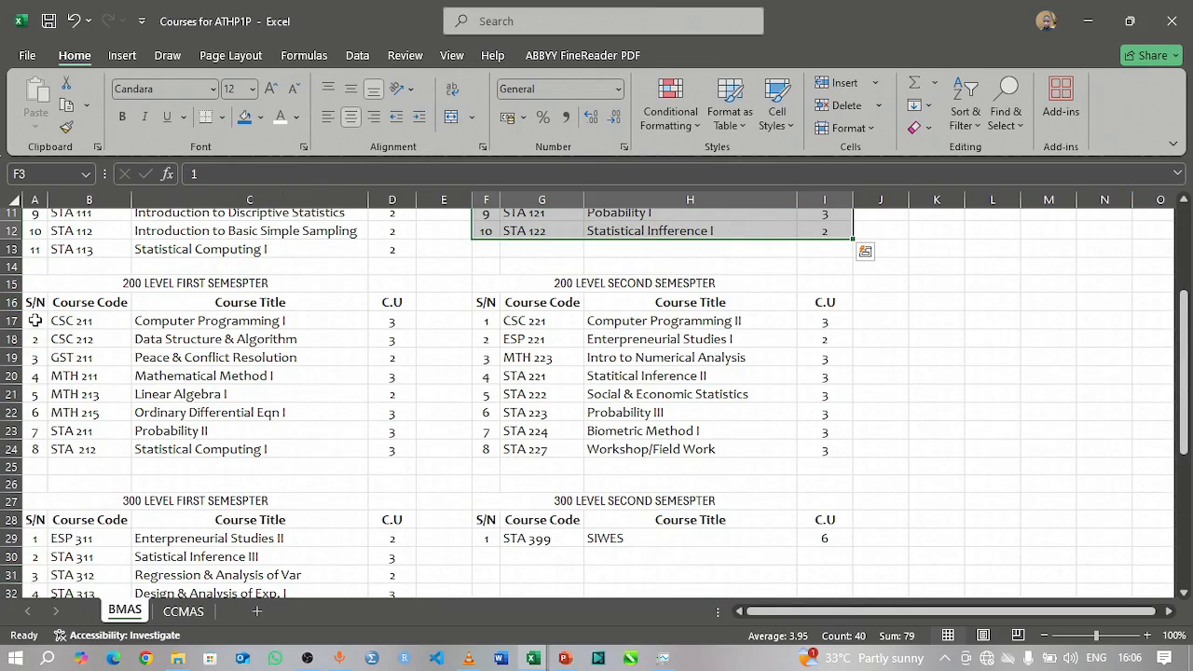
left_click_drag(33, 318, 379, 447)
key("ctrl+c")
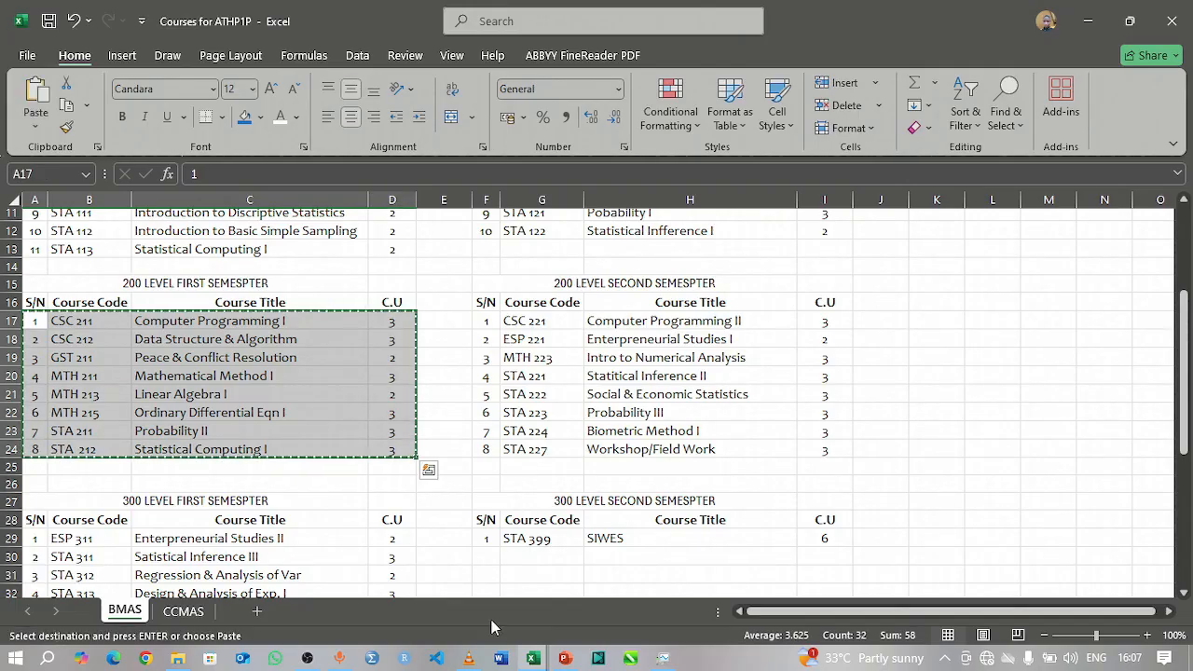
Step: Return to the CGPA Calculator & Forcasting System workbook and clear the old course entries in B3:E13 on the 200L sheet
mouse_move(533, 660)
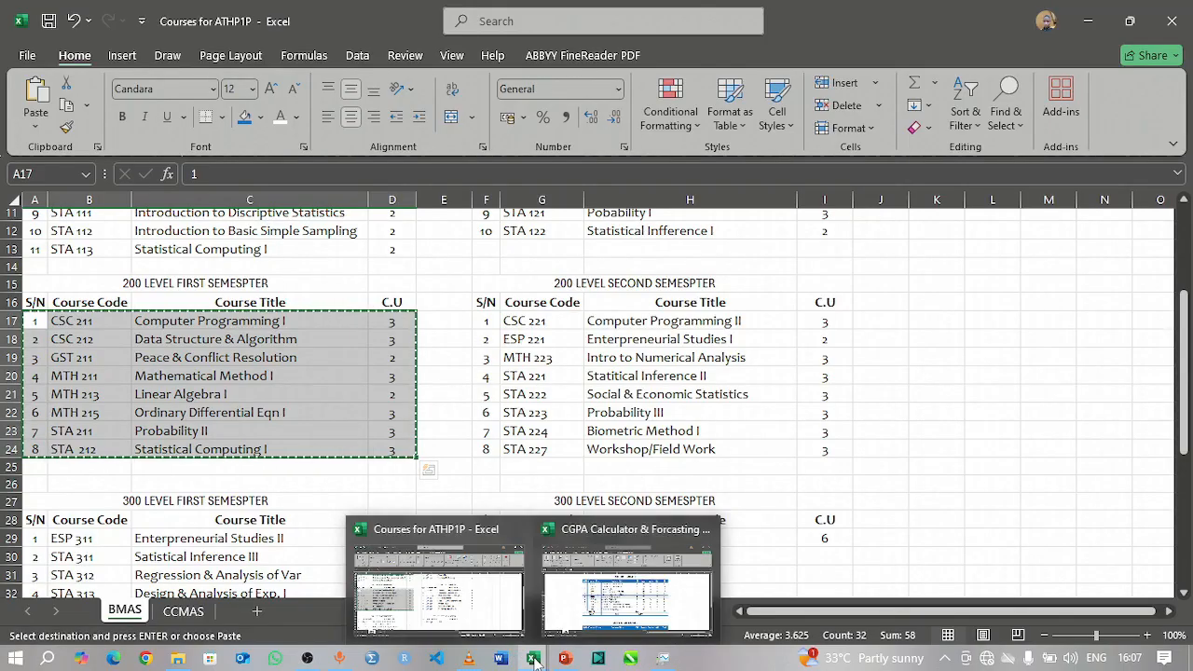
left_click(588, 612)
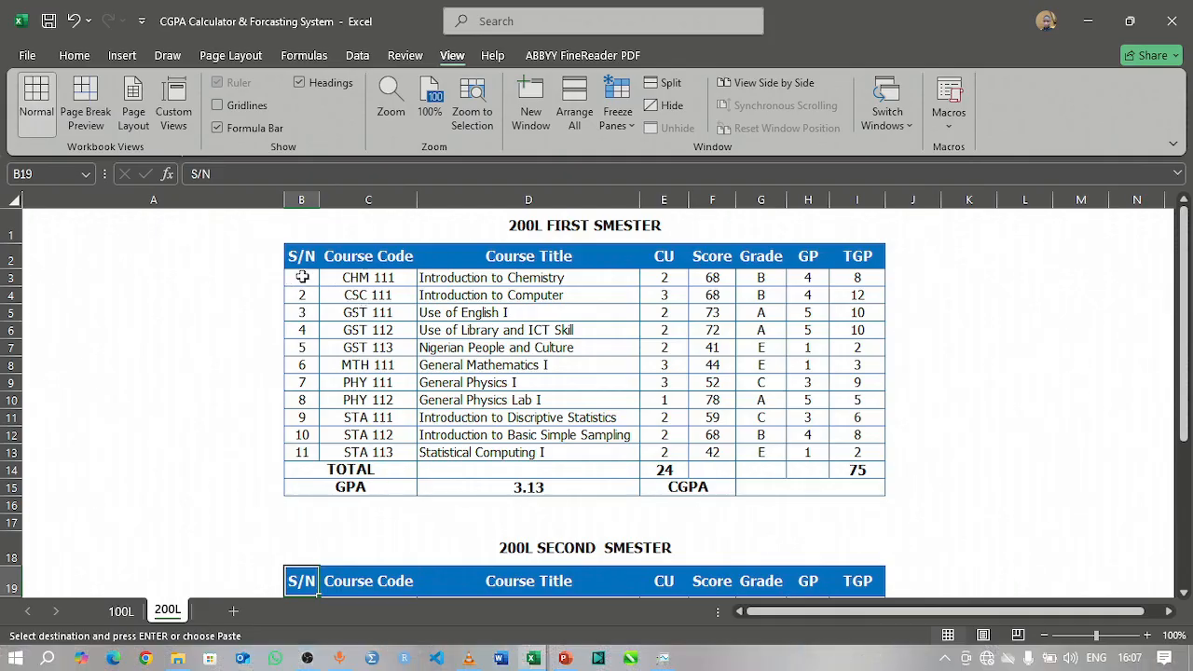
left_click_drag(298, 277, 671, 452)
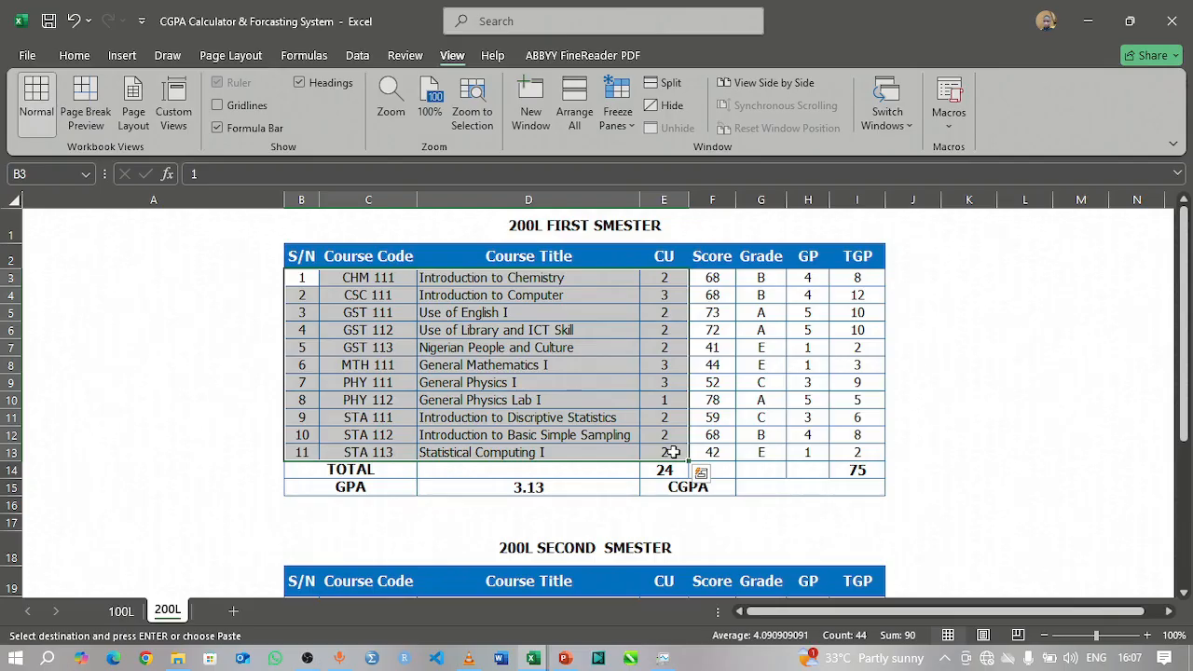
key("Delete")
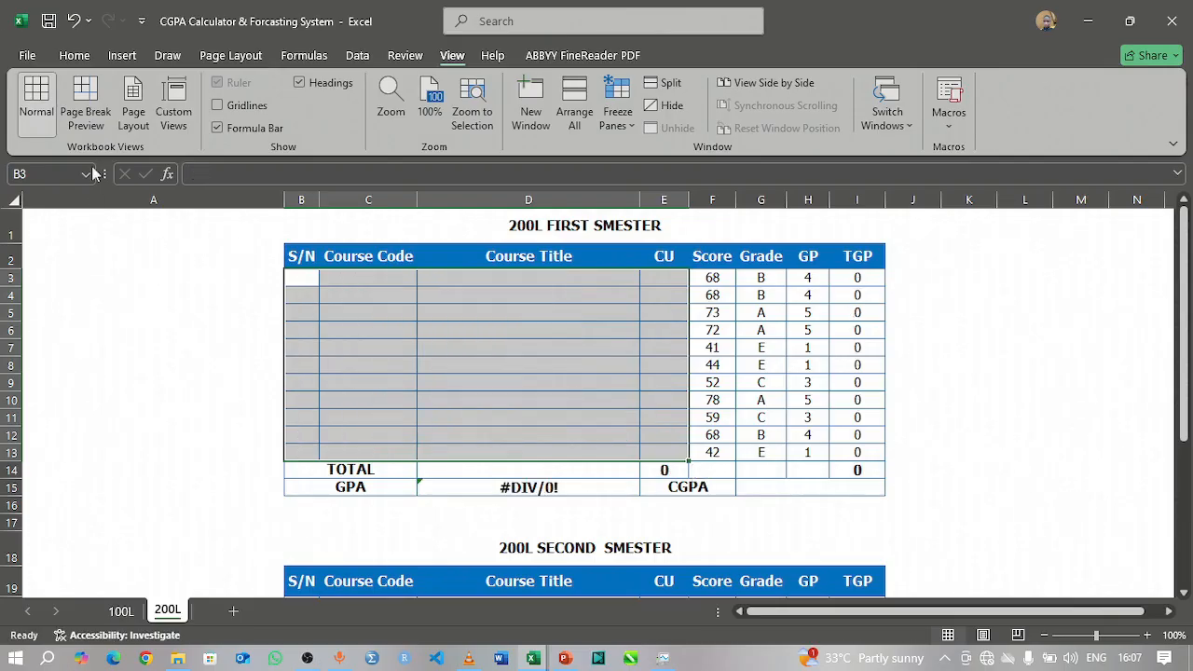
left_click(75, 55)
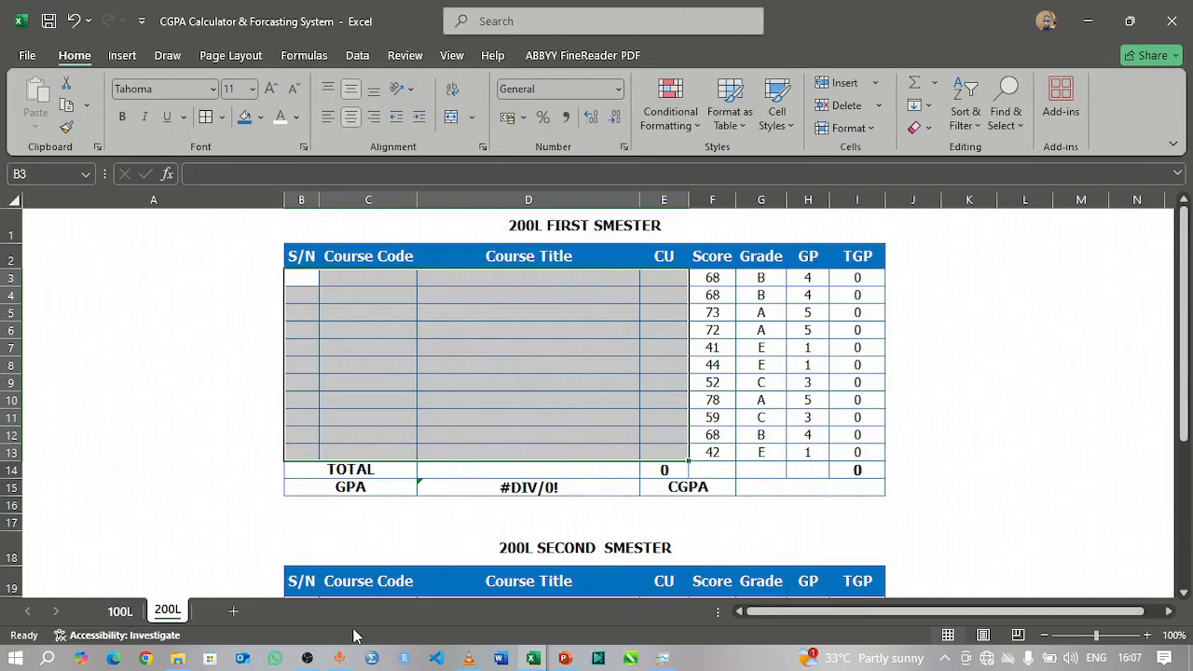
Step: Recopy A17:D24 from the Courses for ATHP1P workbook and paste it as values only at B3 on the CGPA workbook's 200L sheet
mouse_move(534, 660)
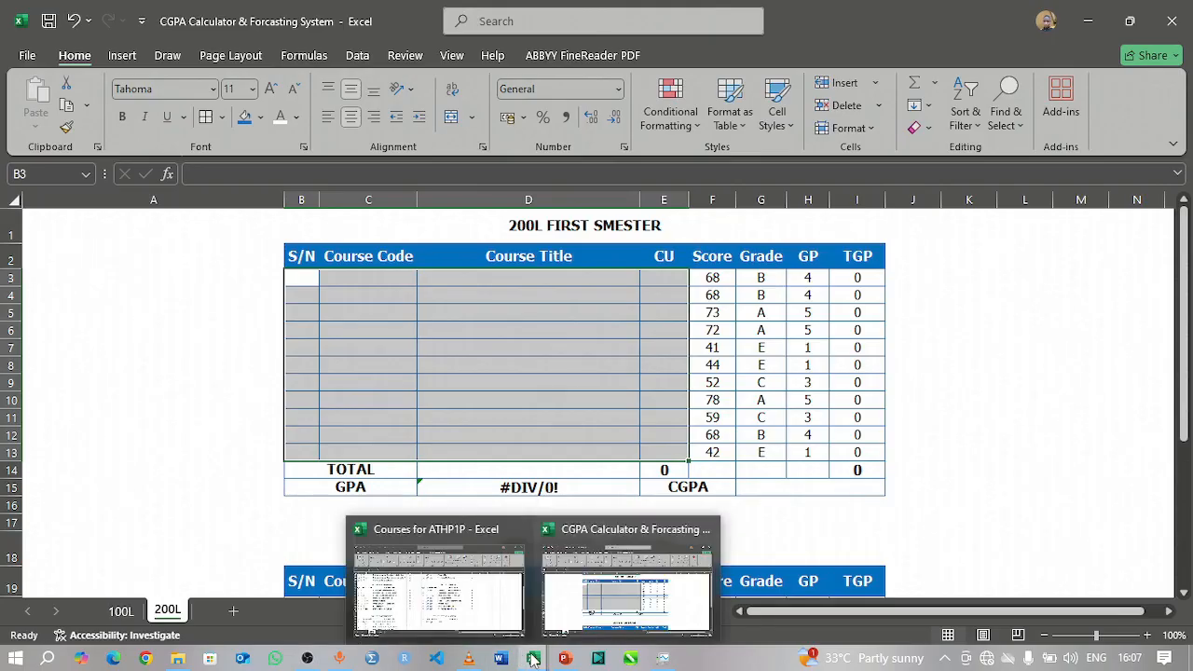
left_click(487, 587)
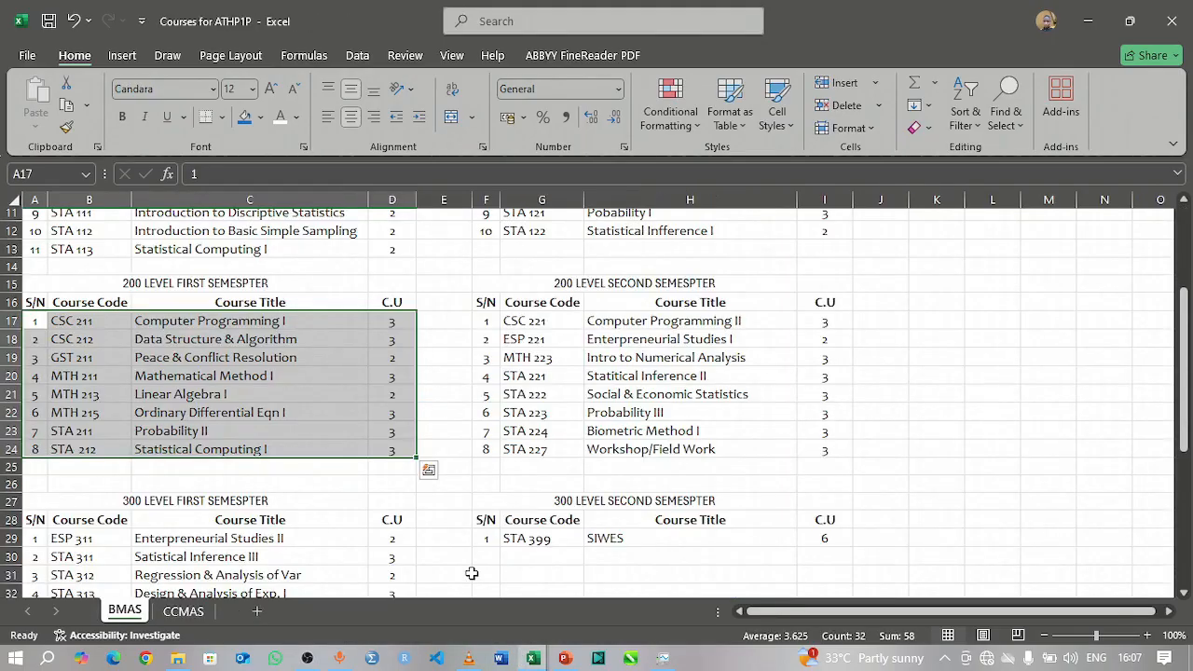
key("ctrl+c")
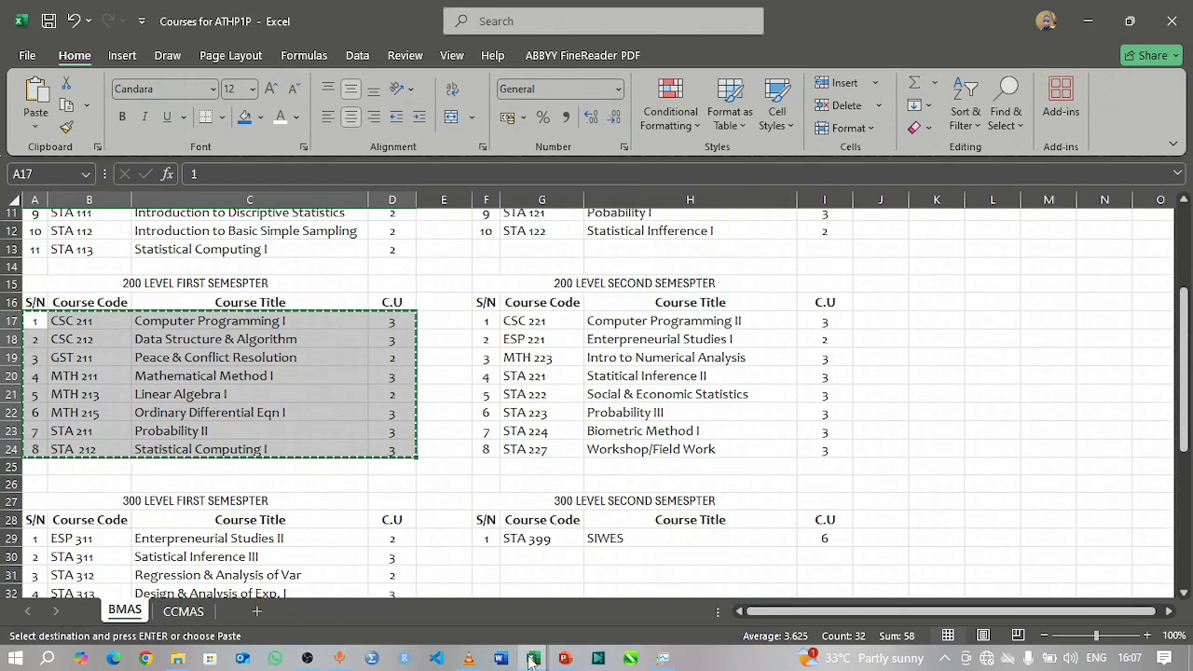
mouse_move(531, 662)
left_click(594, 609)
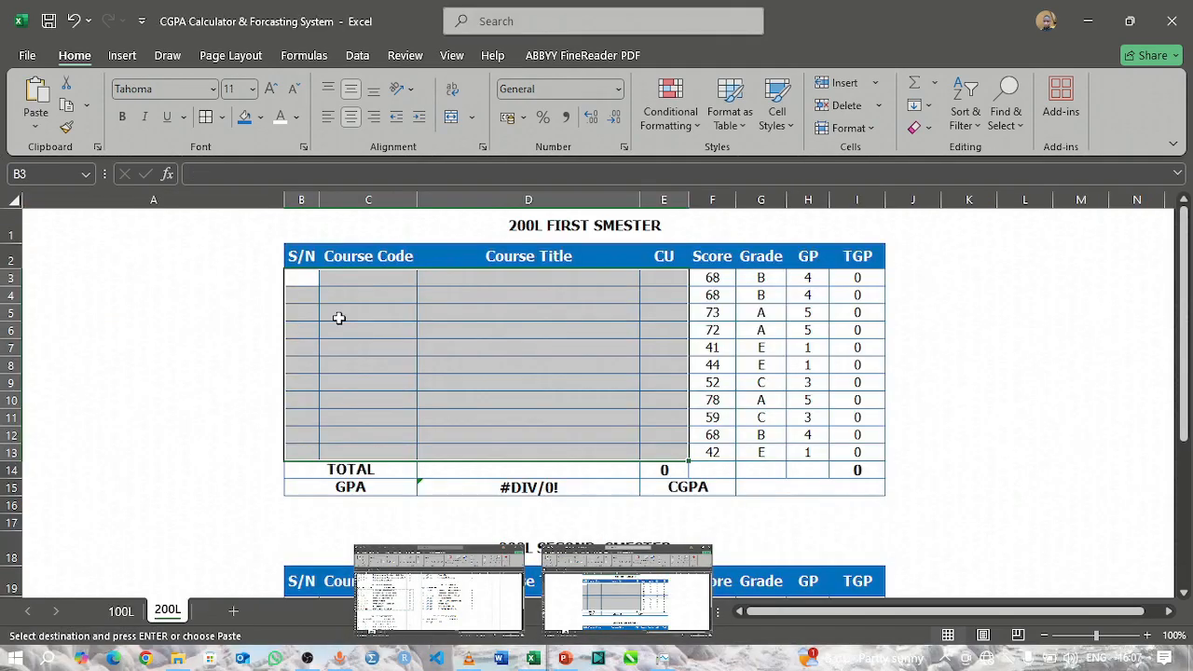
left_click(309, 278)
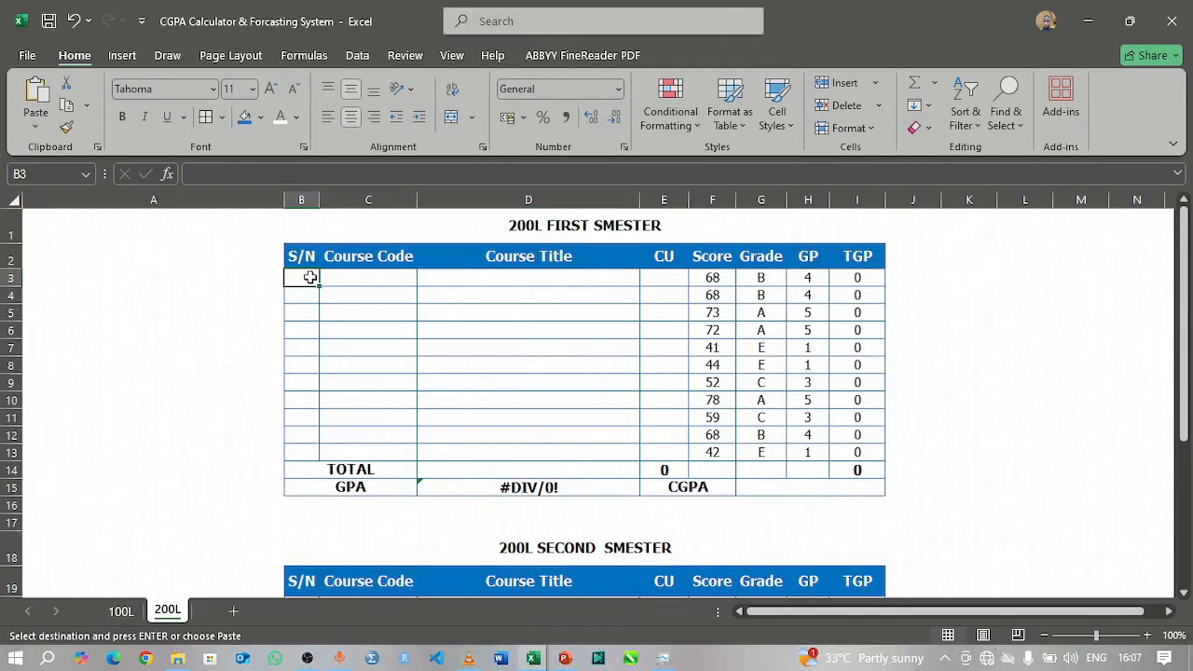
left_click(38, 127)
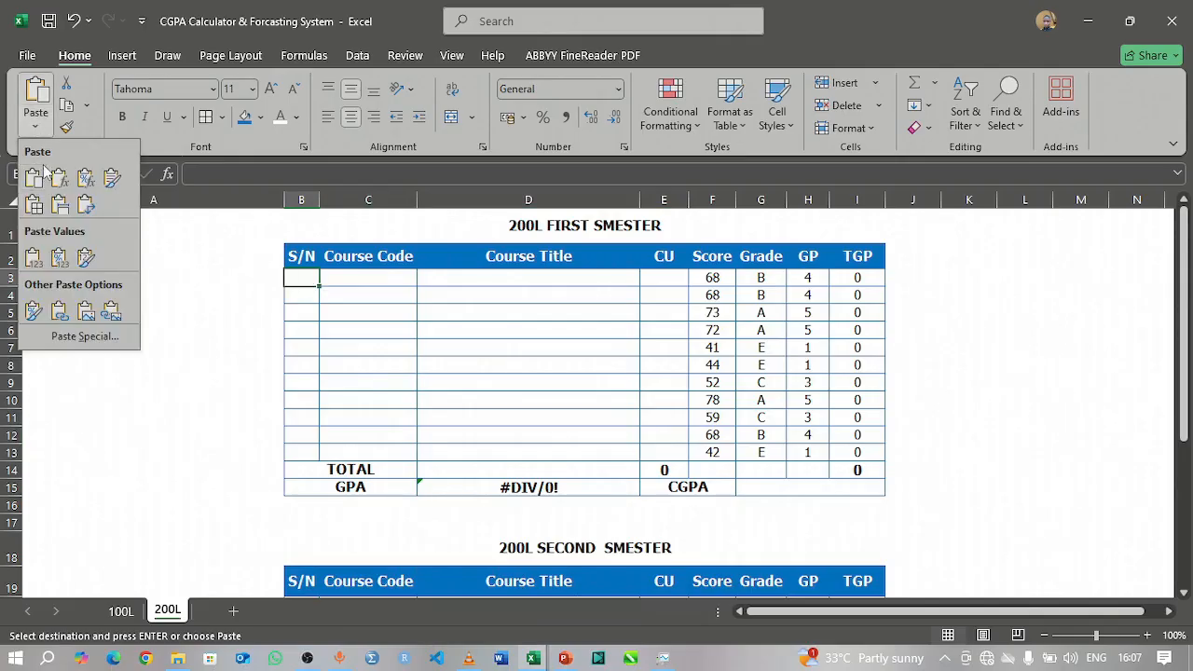
left_click(34, 259)
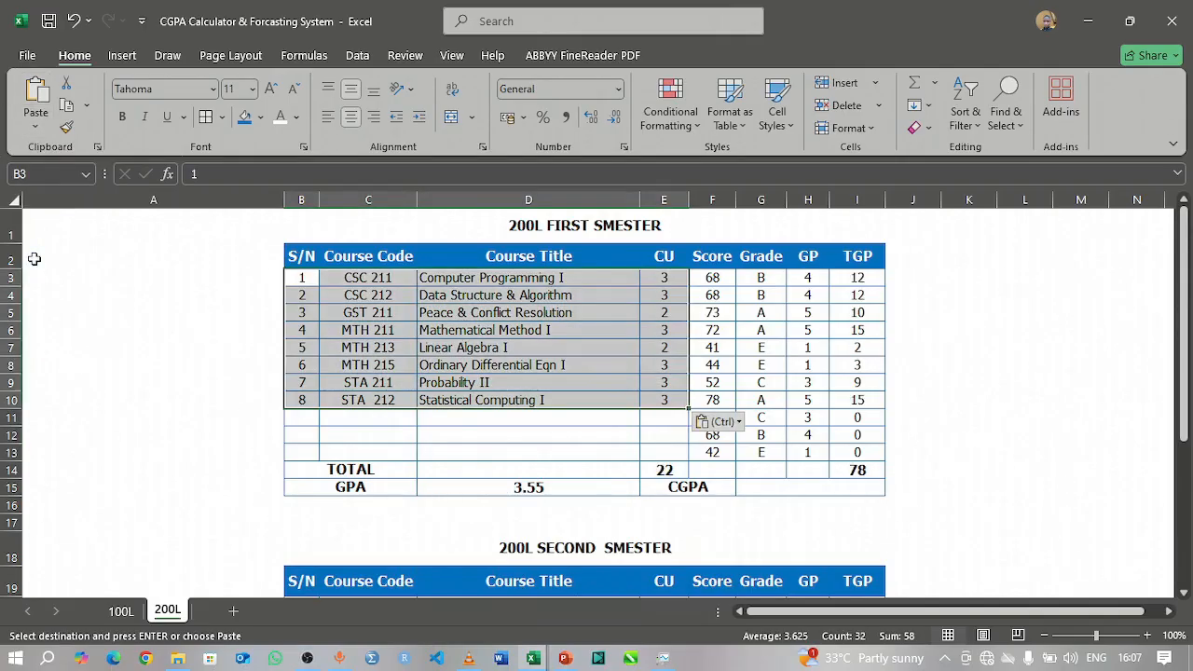
left_click(189, 405)
Step: Delete the three surplus rows 11 to 13 below the last course in the 200L first semester table
left_click(300, 419)
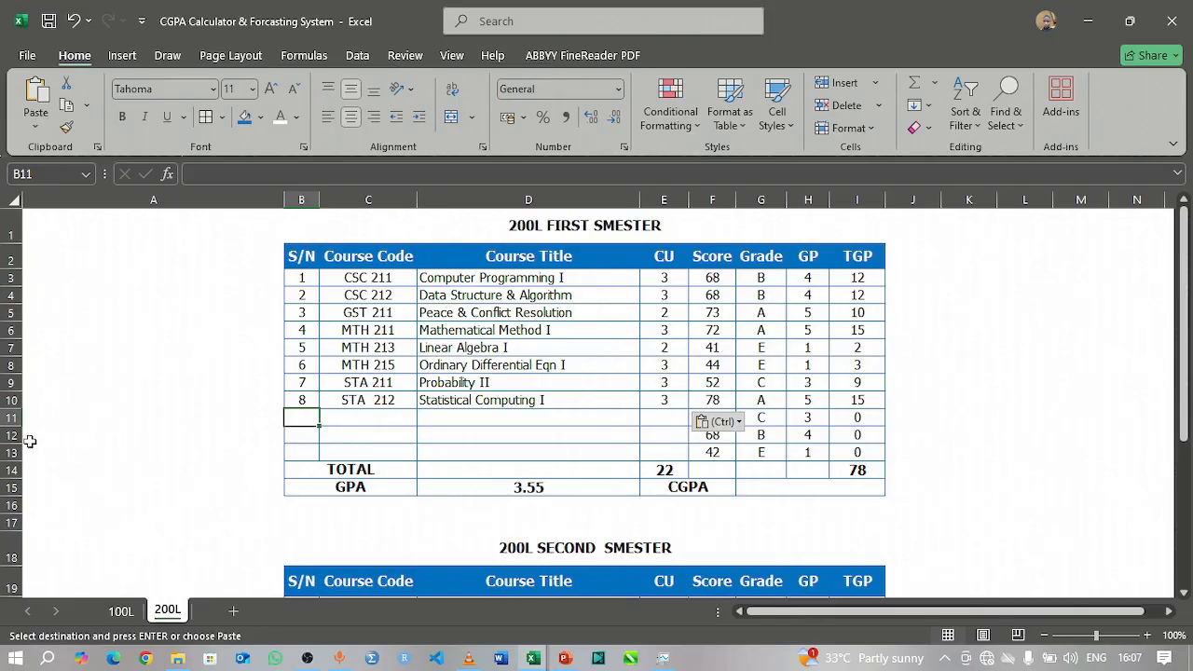
left_click_drag(9, 419, 18, 449)
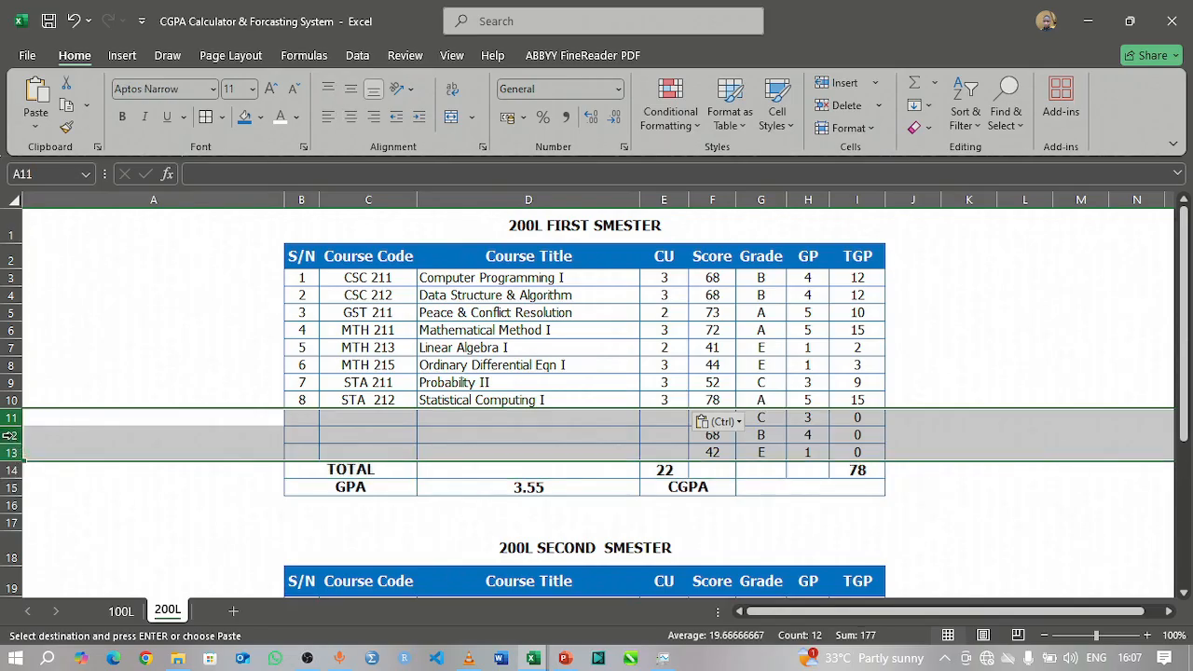
right_click(13, 442)
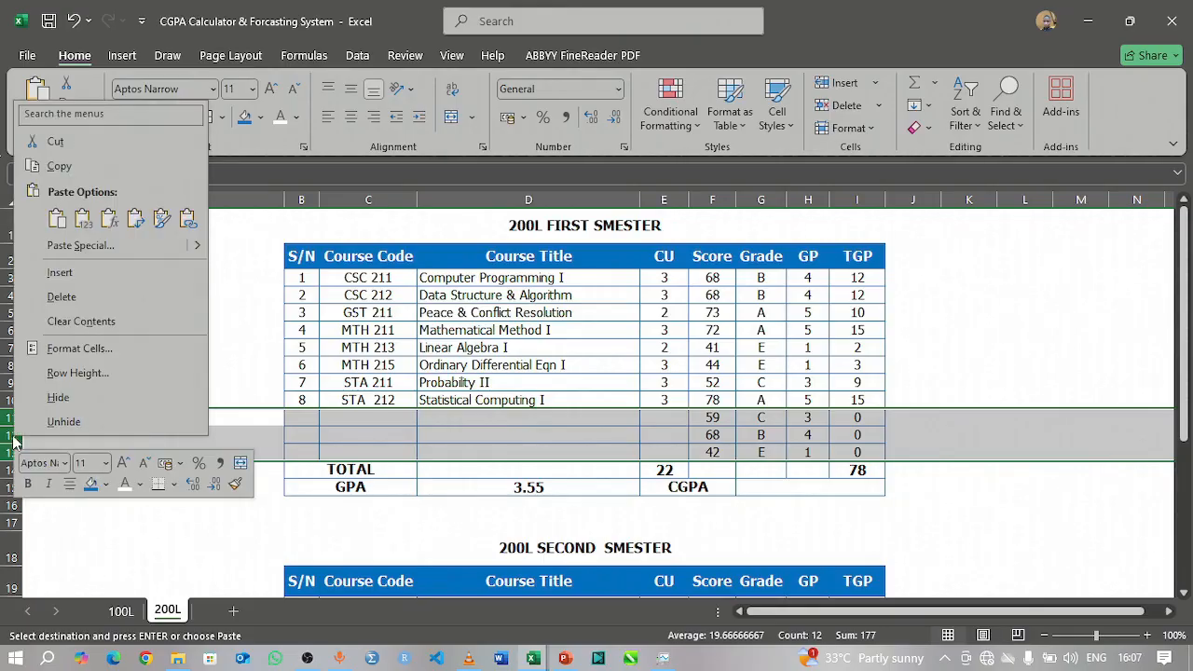
left_click(88, 297)
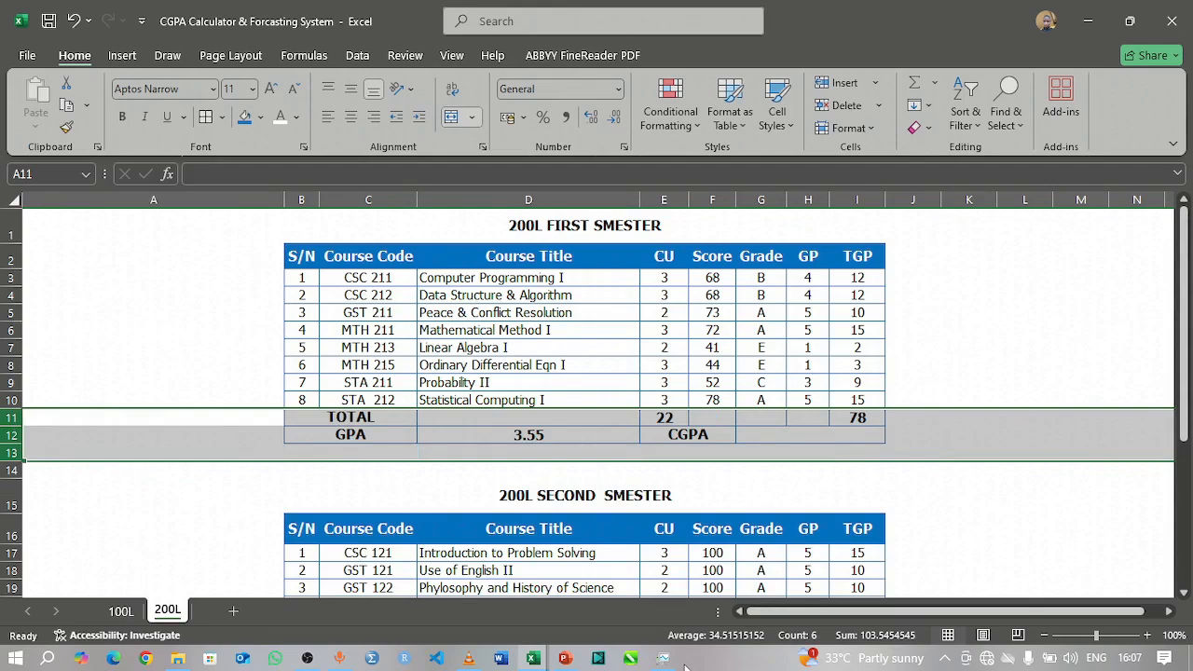
left_click(984, 397)
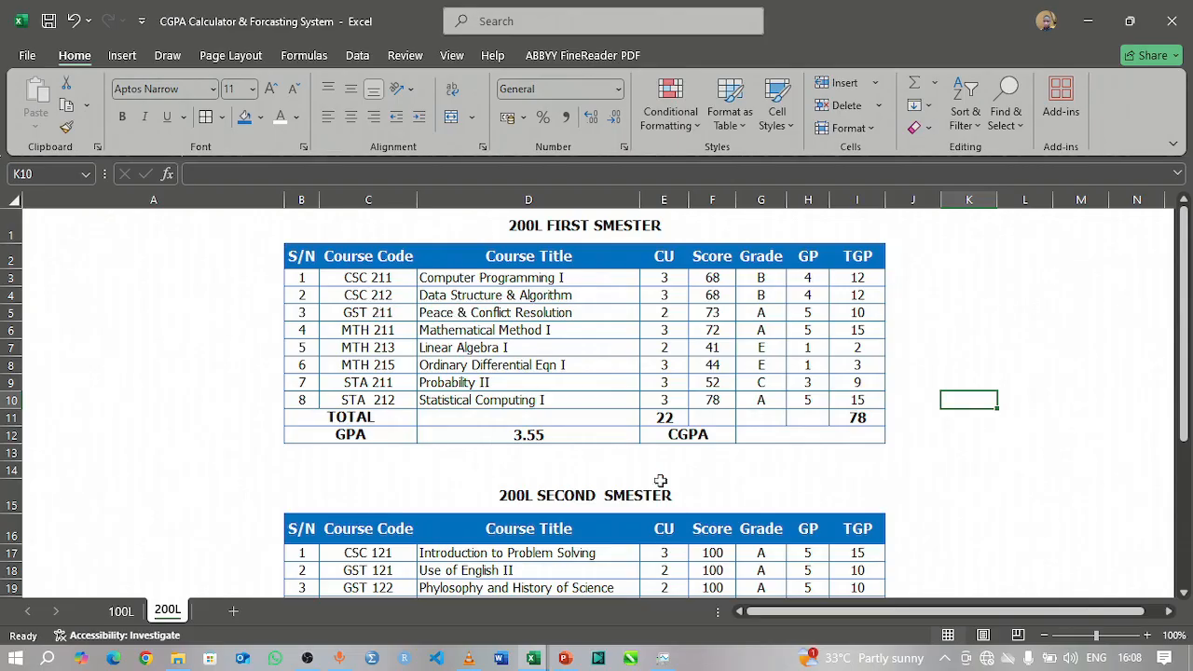
left_click(117, 611)
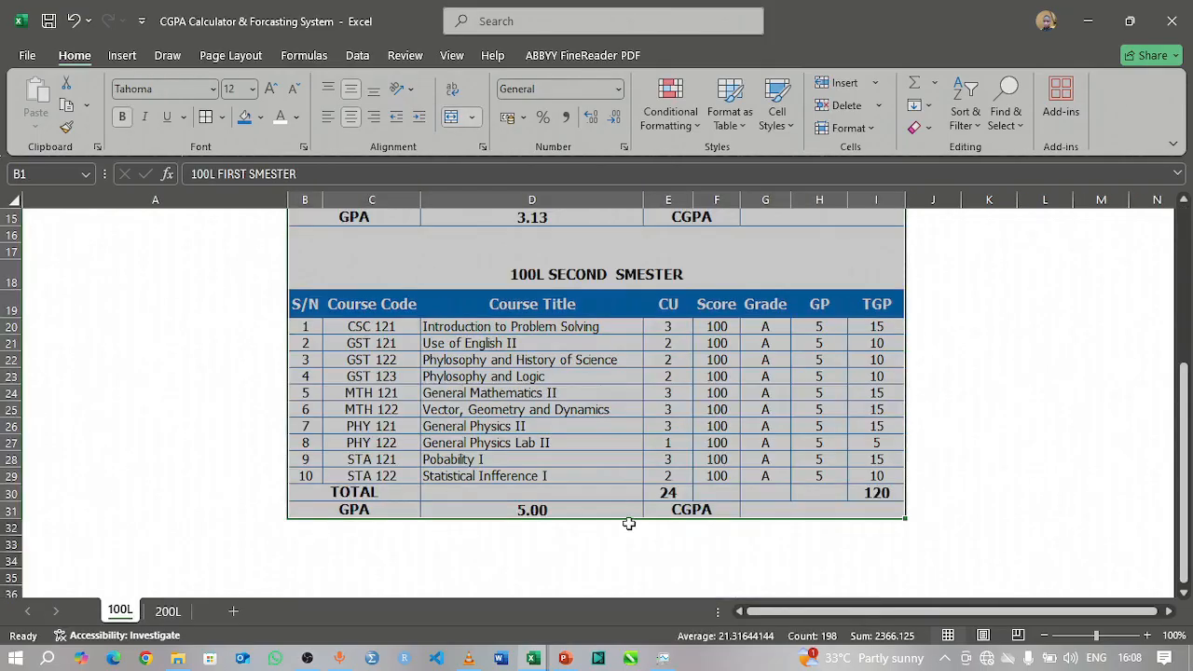
left_click(776, 514)
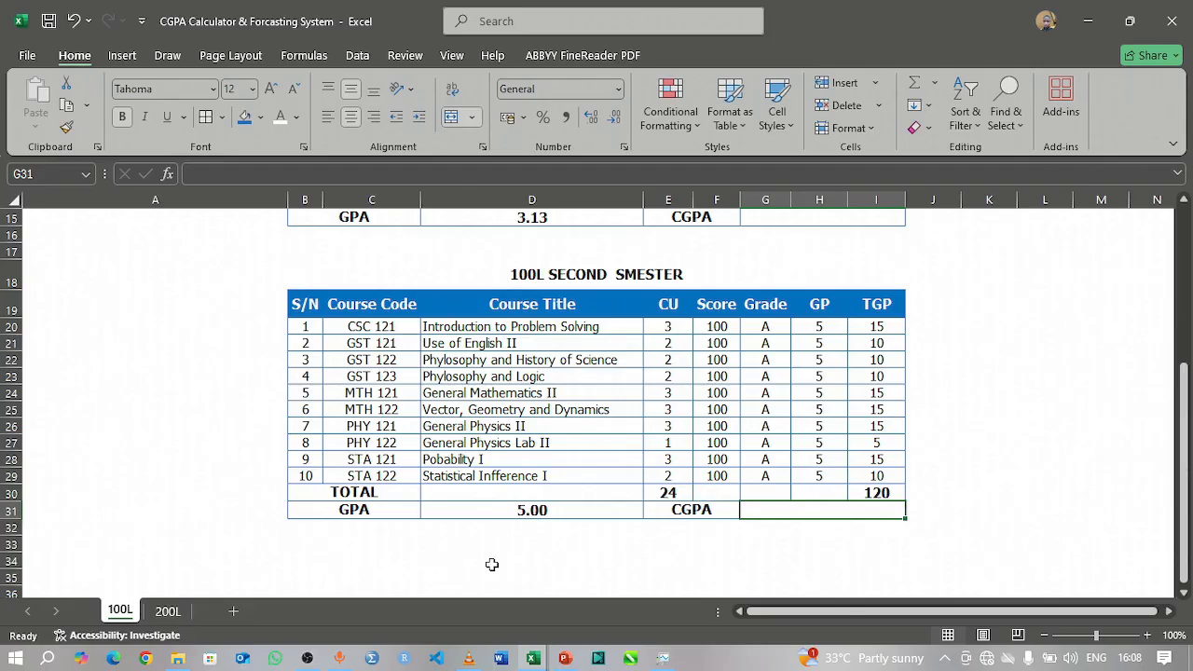
left_click(161, 612)
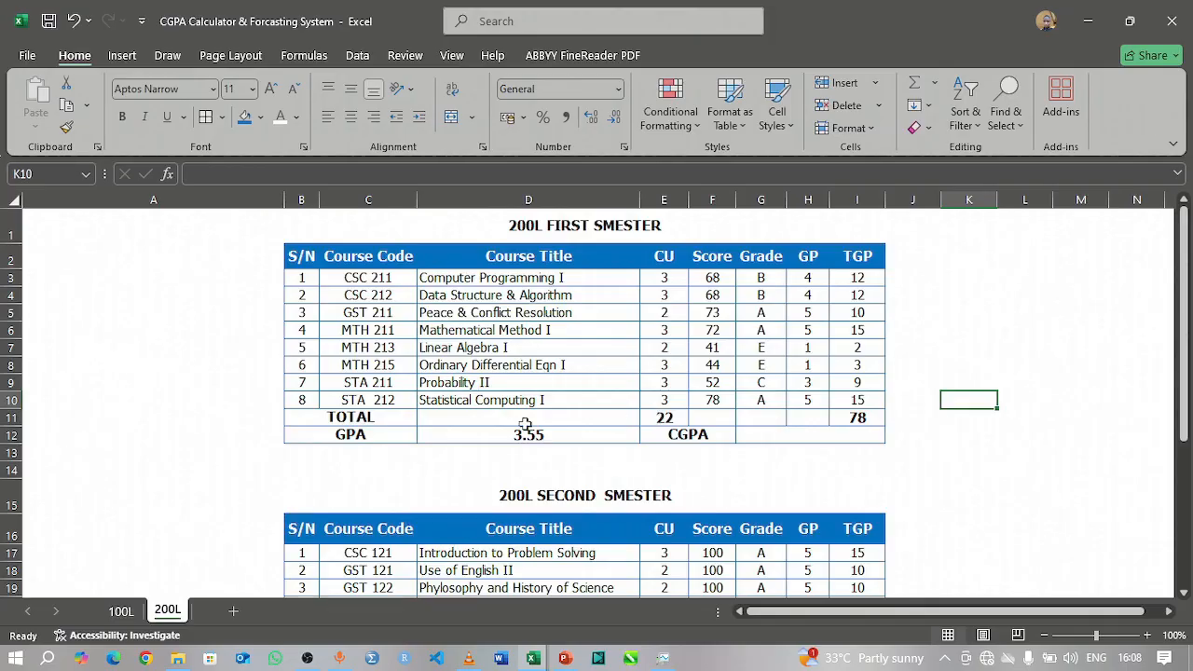
Step: Switch to the Courses for ATHP1P workbook and copy the 200 level second semester course rows (F17:I24) from the BMAS sheet
scroll(526, 425, "down", 4)
scroll(524, 424, "down", 1)
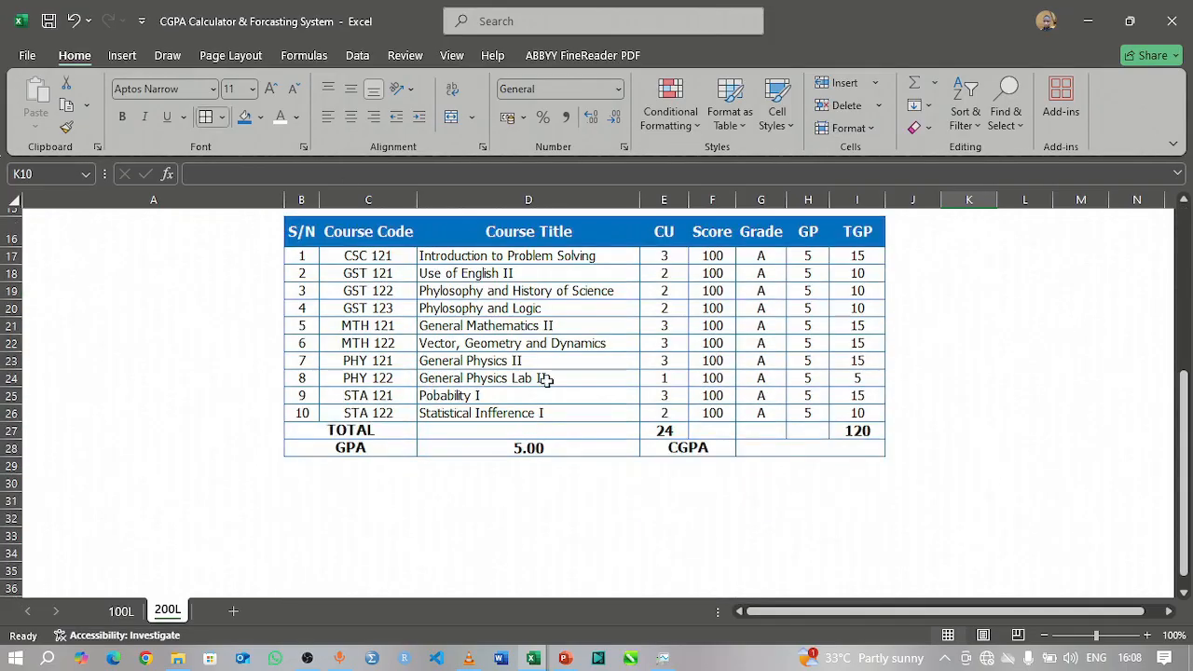
left_click(535, 658)
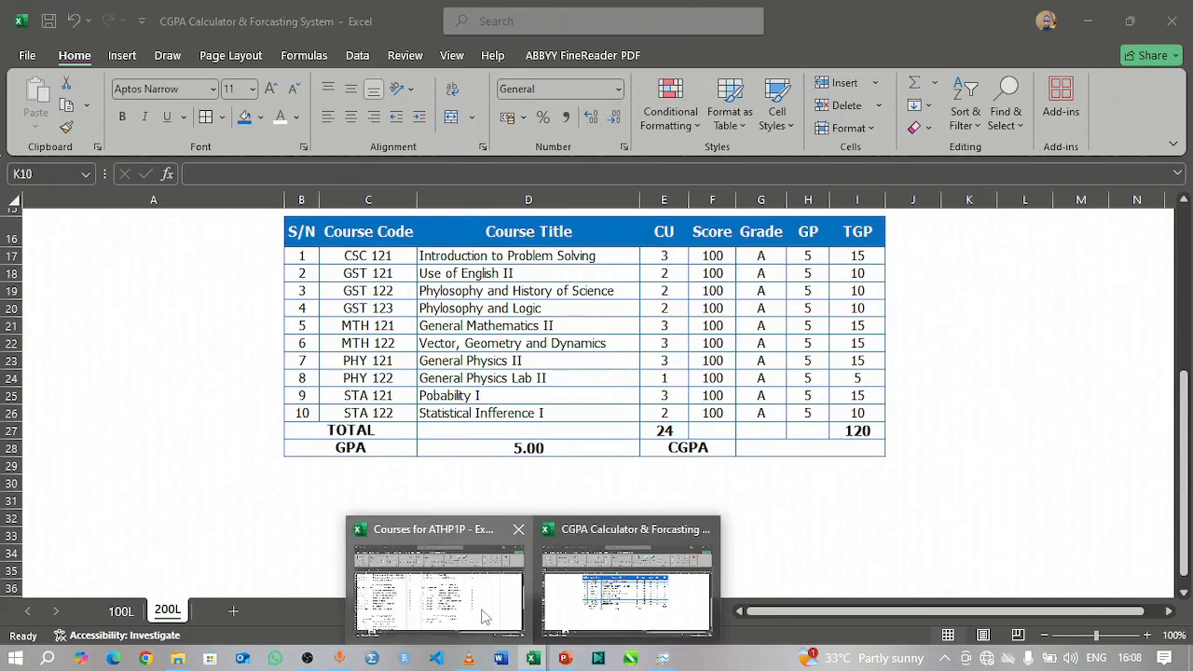
left_click(484, 617)
left_click_drag(487, 319, 831, 454)
key("ctrl+c")
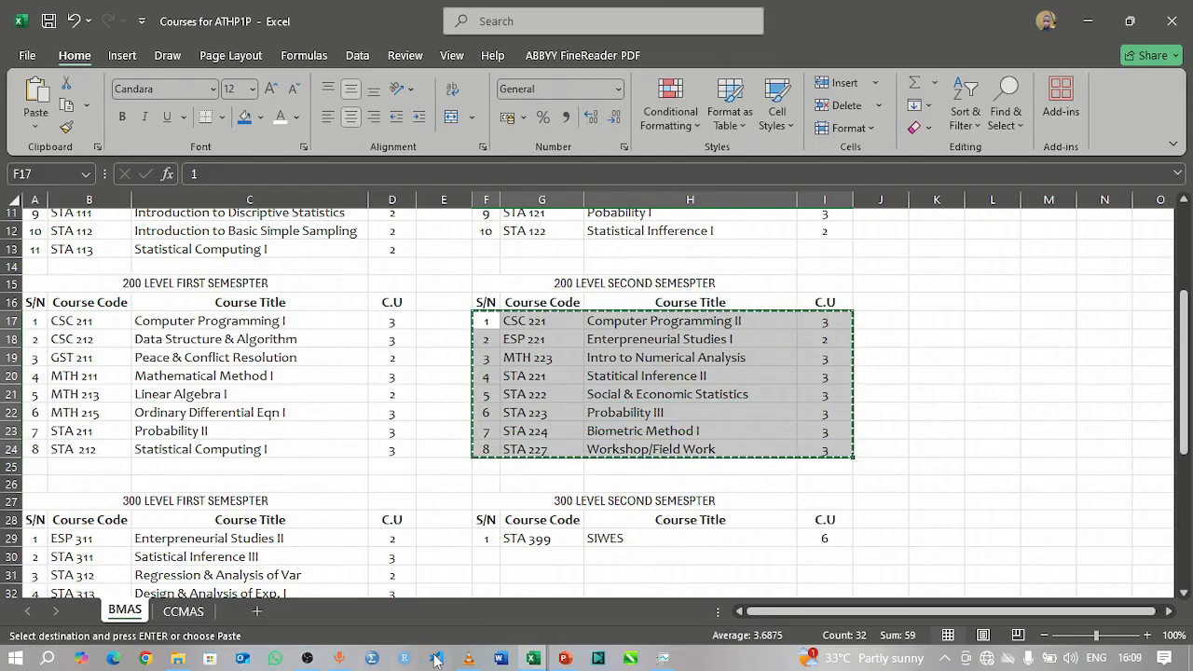
Step: Return to the CGPA Calculator & Forcasting System workbook and clear the old second semester course entries in B17:E26 on the 200L sheet
mouse_move(530, 660)
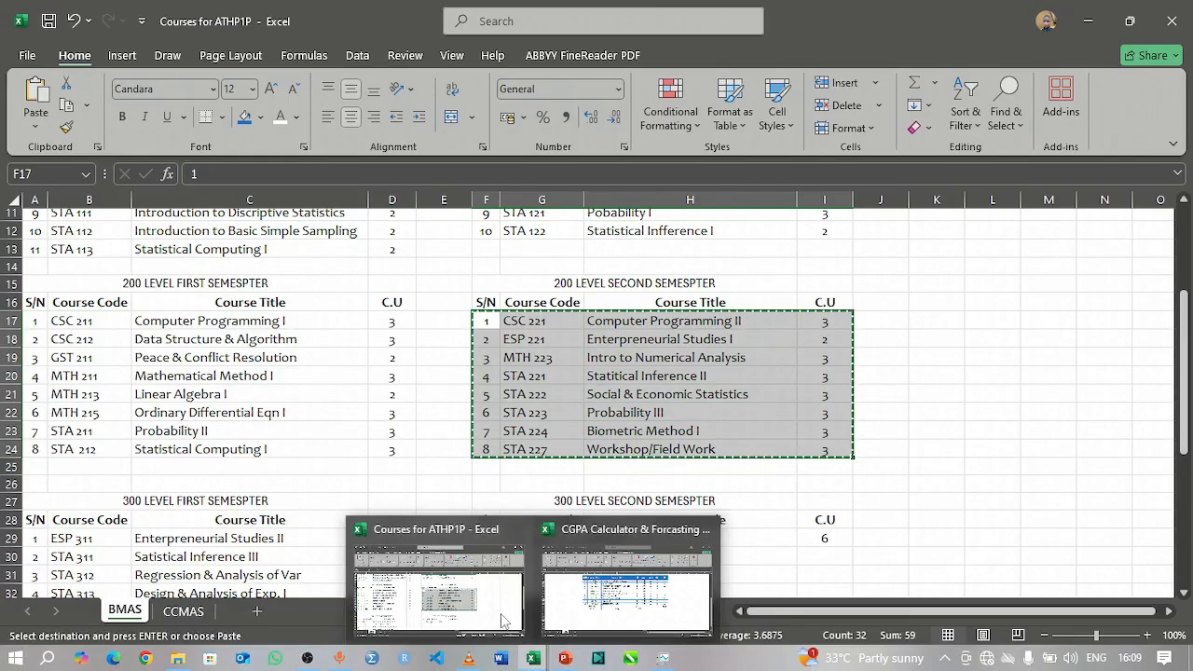
left_click(569, 594)
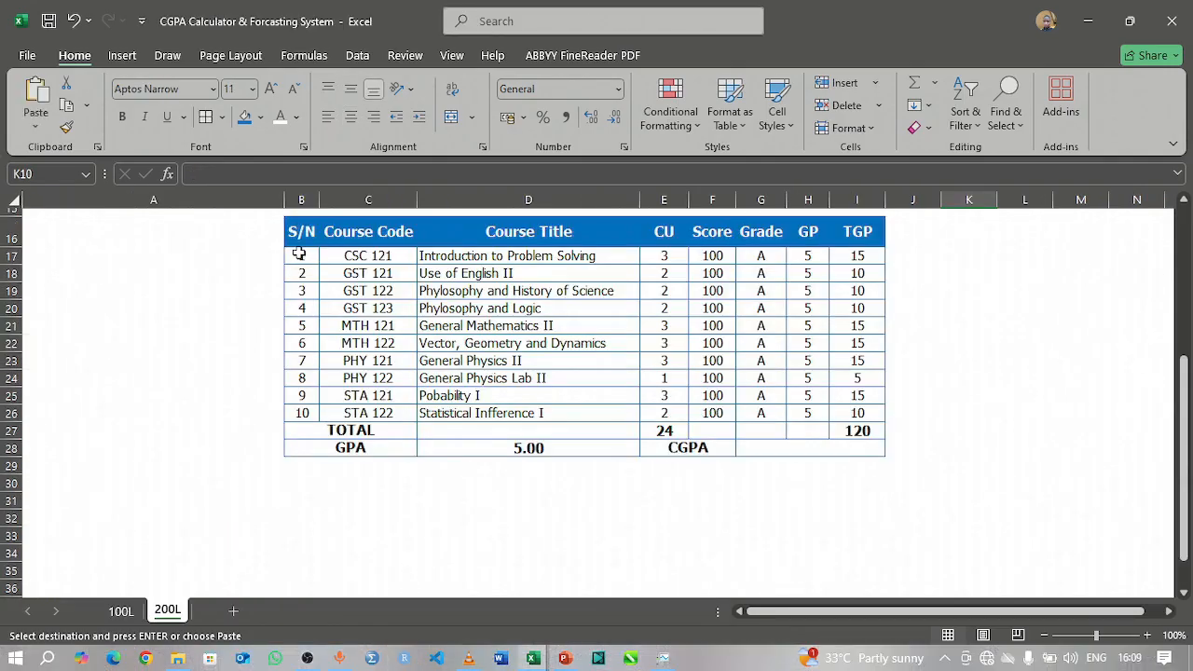
left_click_drag(298, 254, 650, 413)
key("Delete")
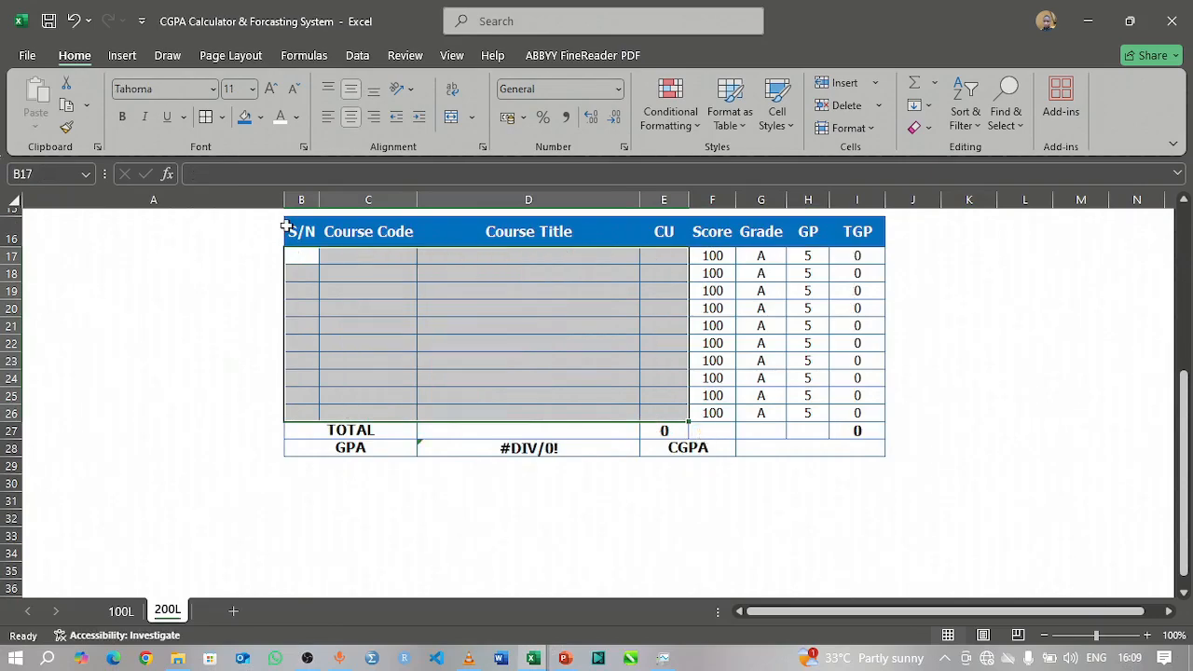
left_click(310, 253)
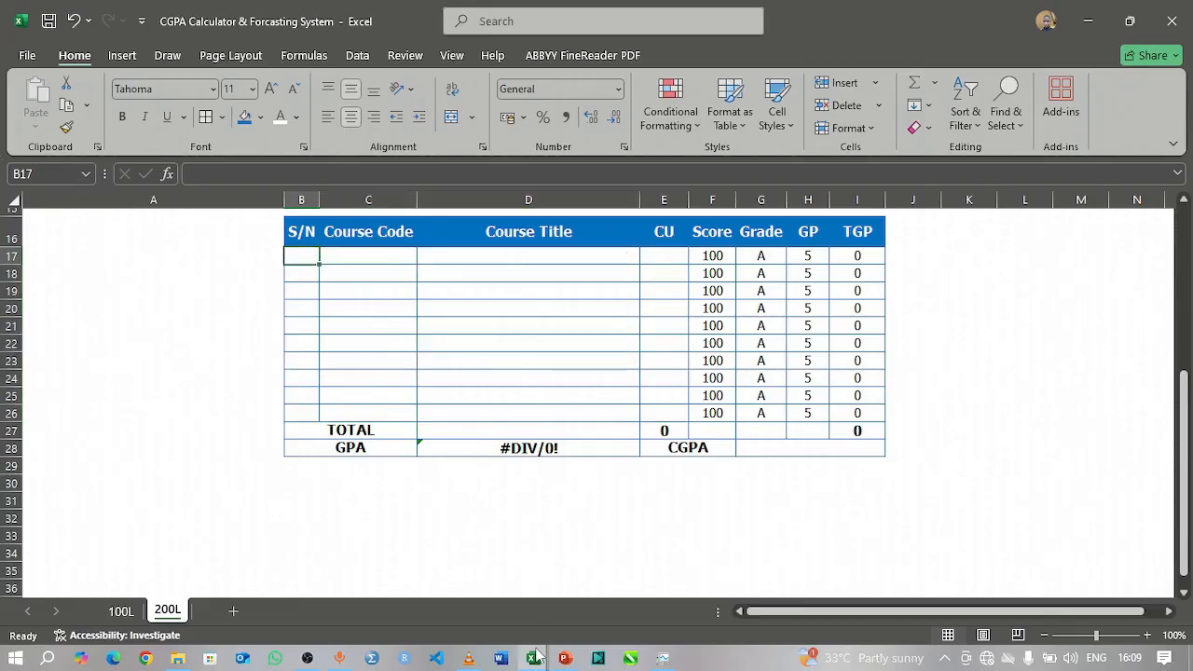
Step: Recopy F17:I24 from the Courses for ATHP1P workbook and paste it as values only at B17 on the CGPA workbook's 200L sheet
mouse_move(536, 655)
left_click(417, 569)
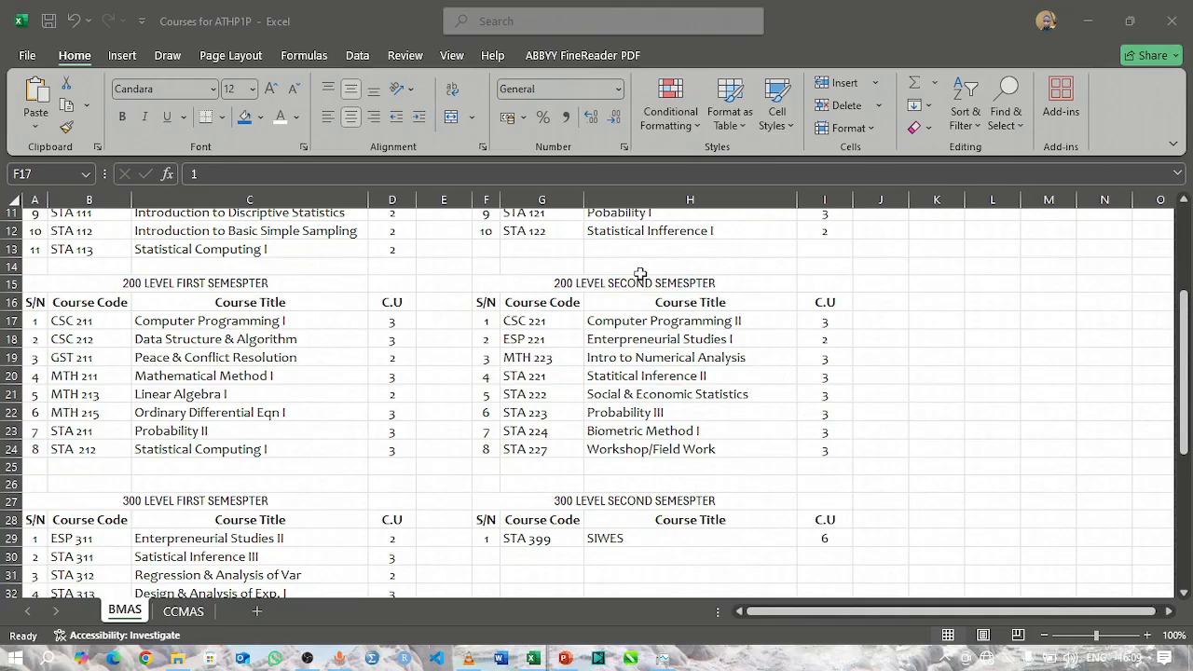
left_click_drag(485, 321, 825, 450)
key("ctrl+c")
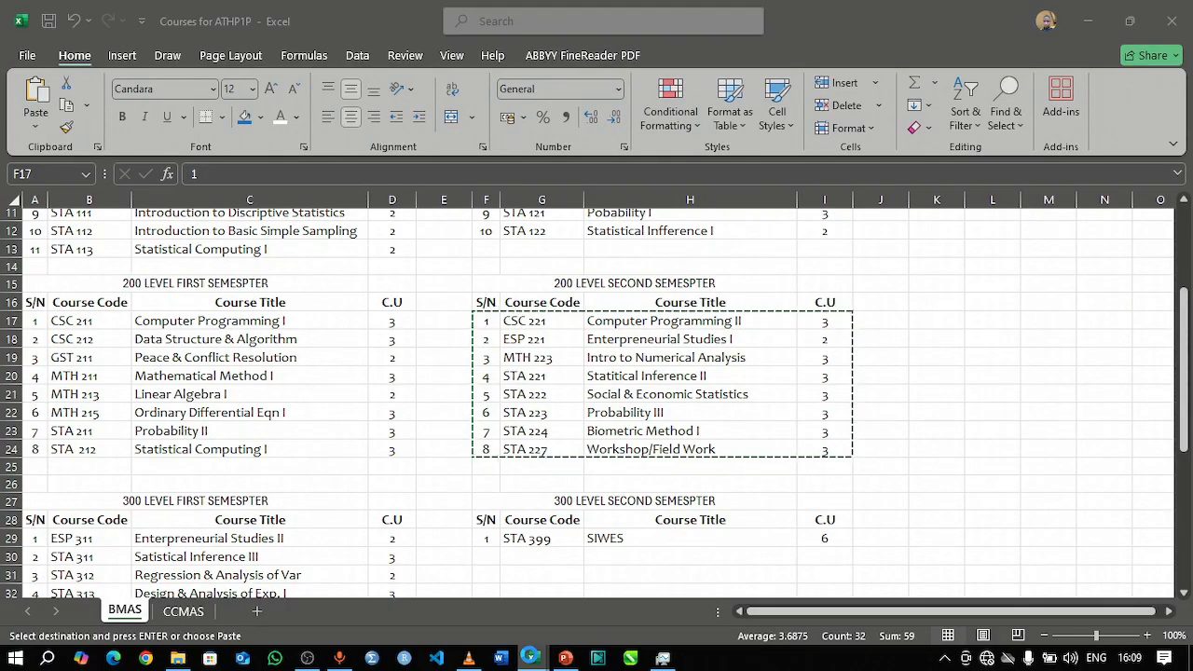
mouse_move(532, 658)
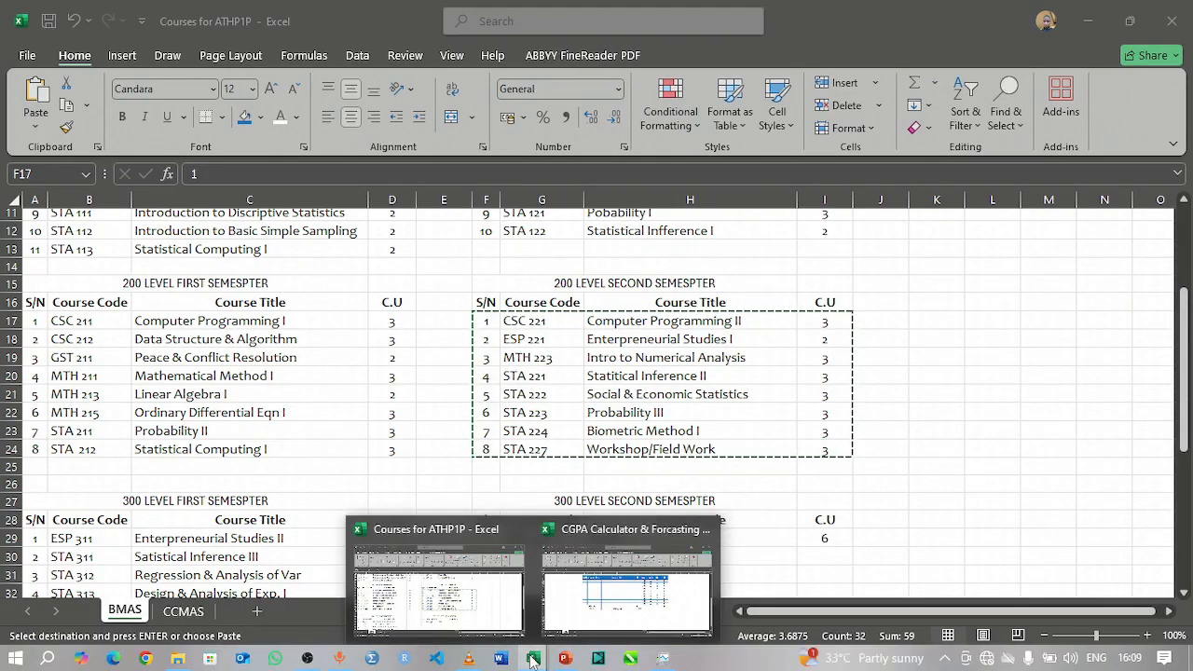
left_click(631, 591)
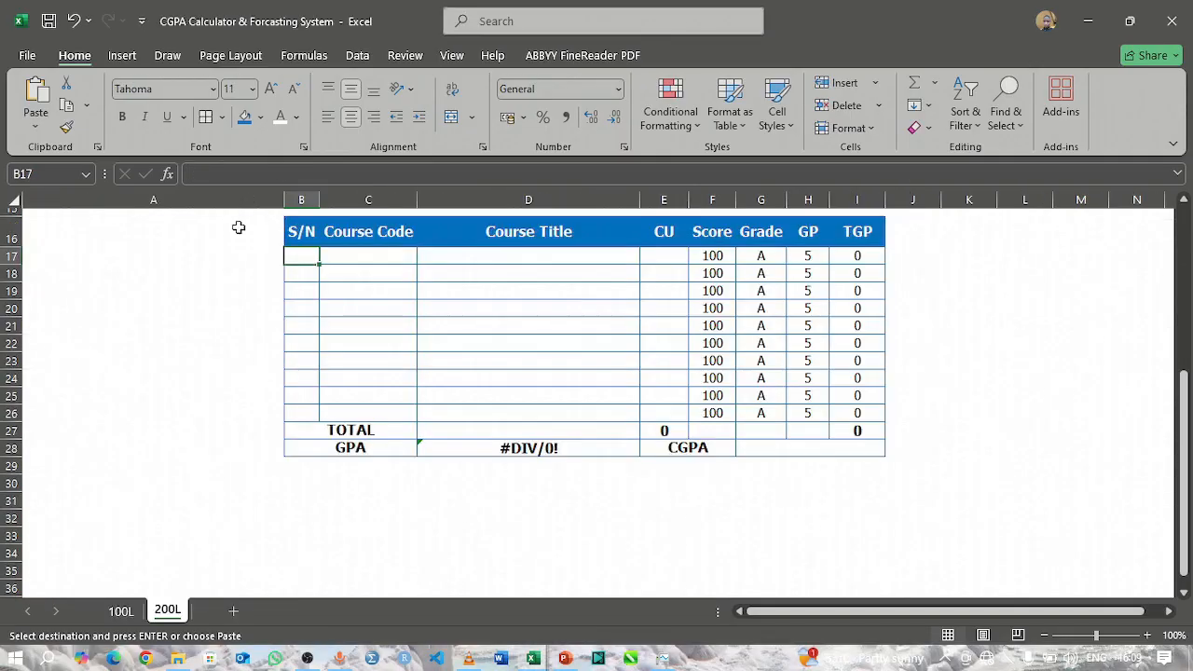
left_click(36, 127)
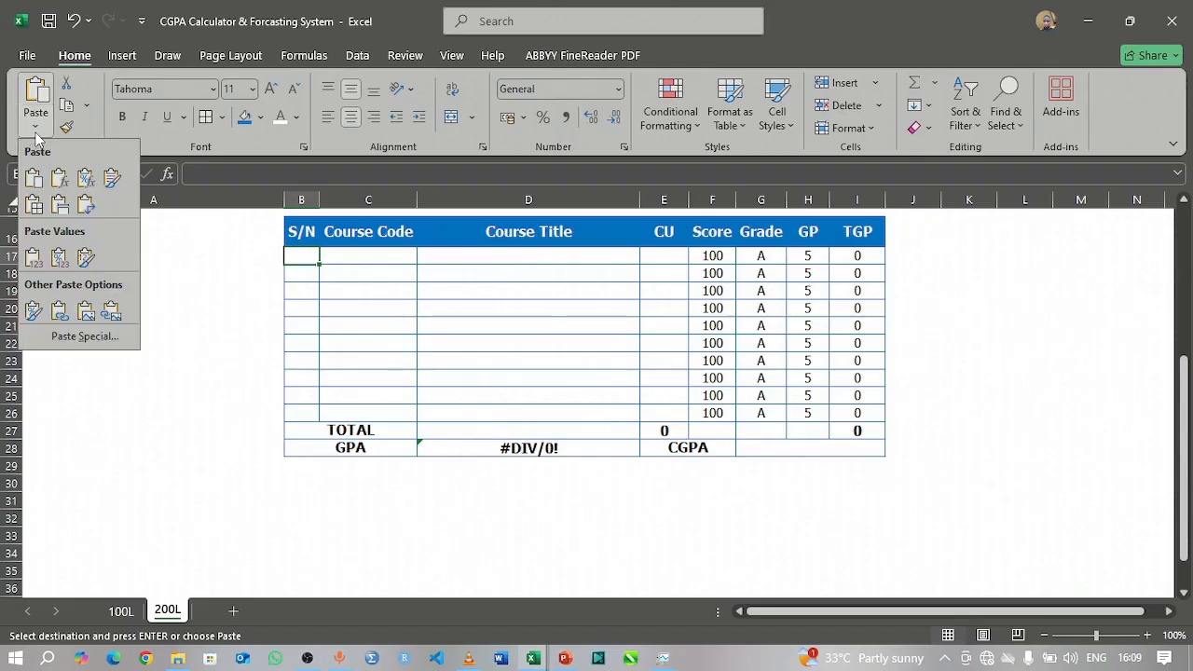
left_click(34, 259)
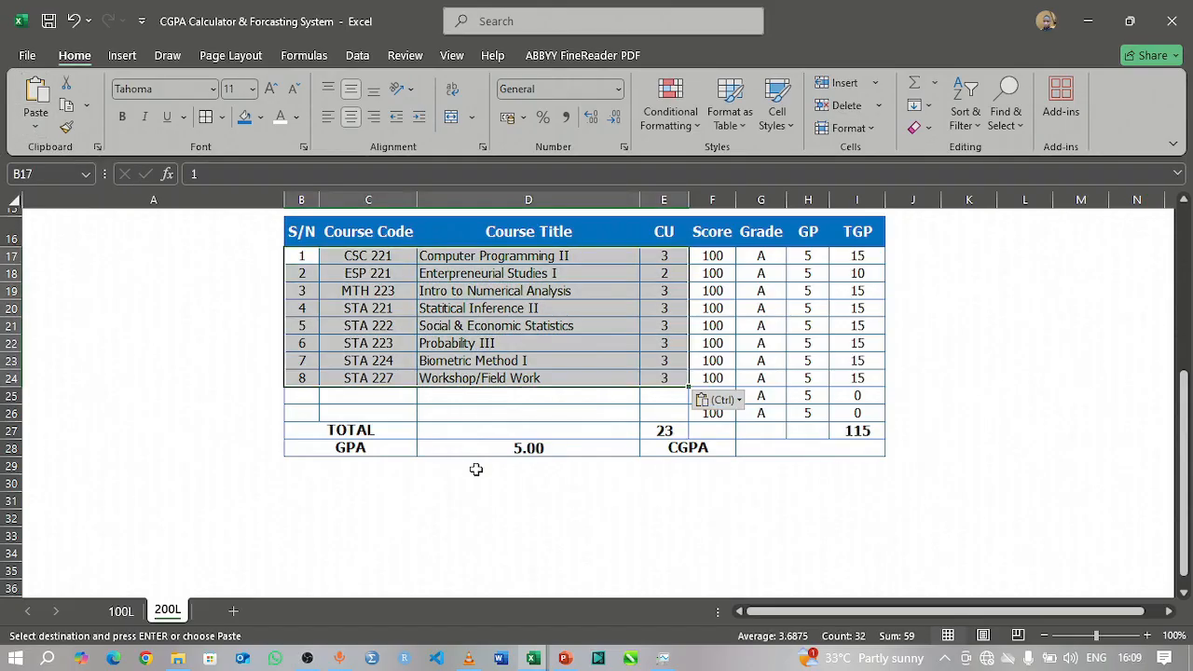
Step: Delete the two surplus rows 25 and 26 below the last course in the 200L second semester table
left_click(369, 380)
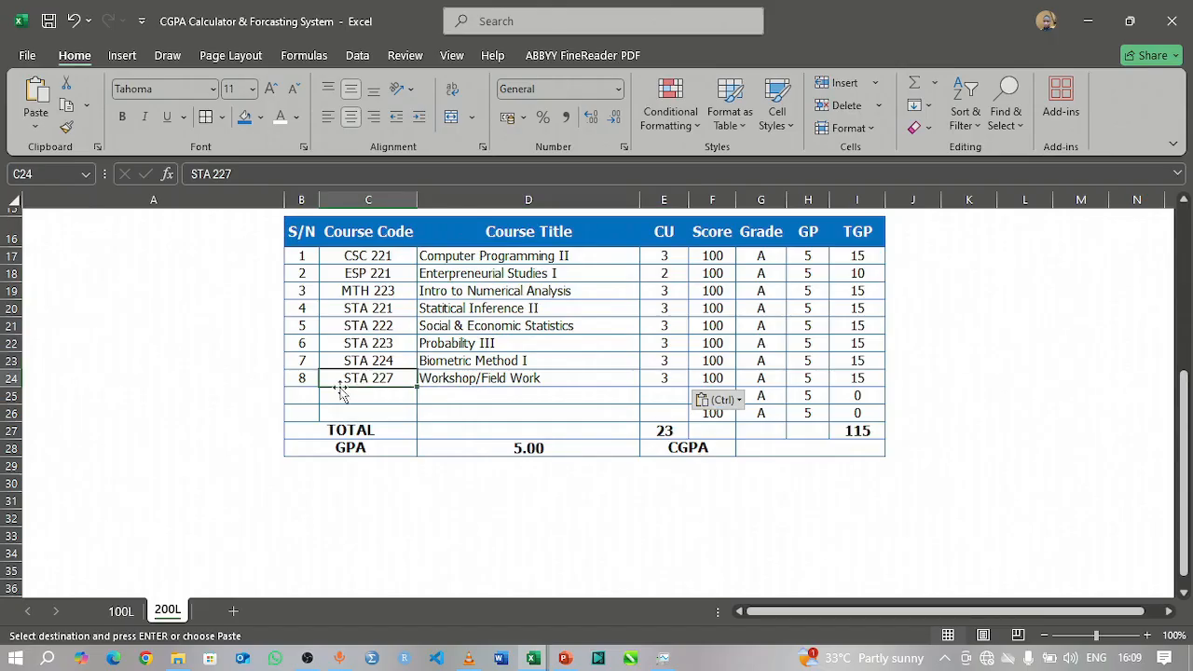
left_click(306, 395)
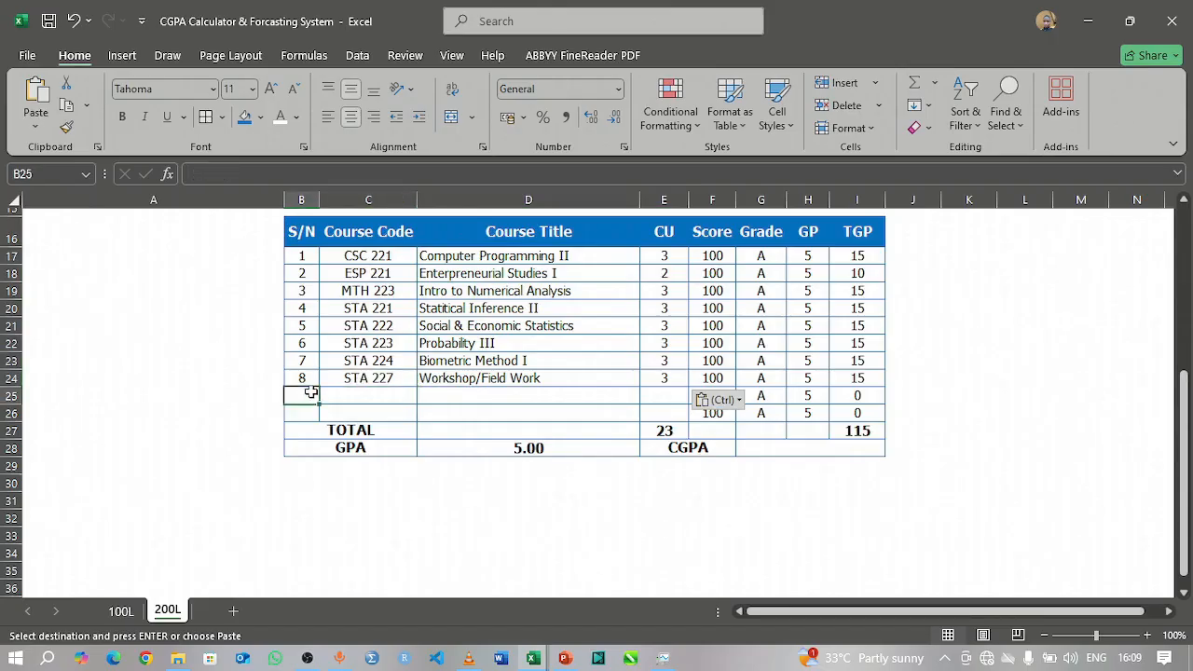
mouse_move(15, 397)
left_mouse_down()
mouse_move(17, 433)
mouse_move(22, 406)
left_mouse_up()
right_click(22, 406)
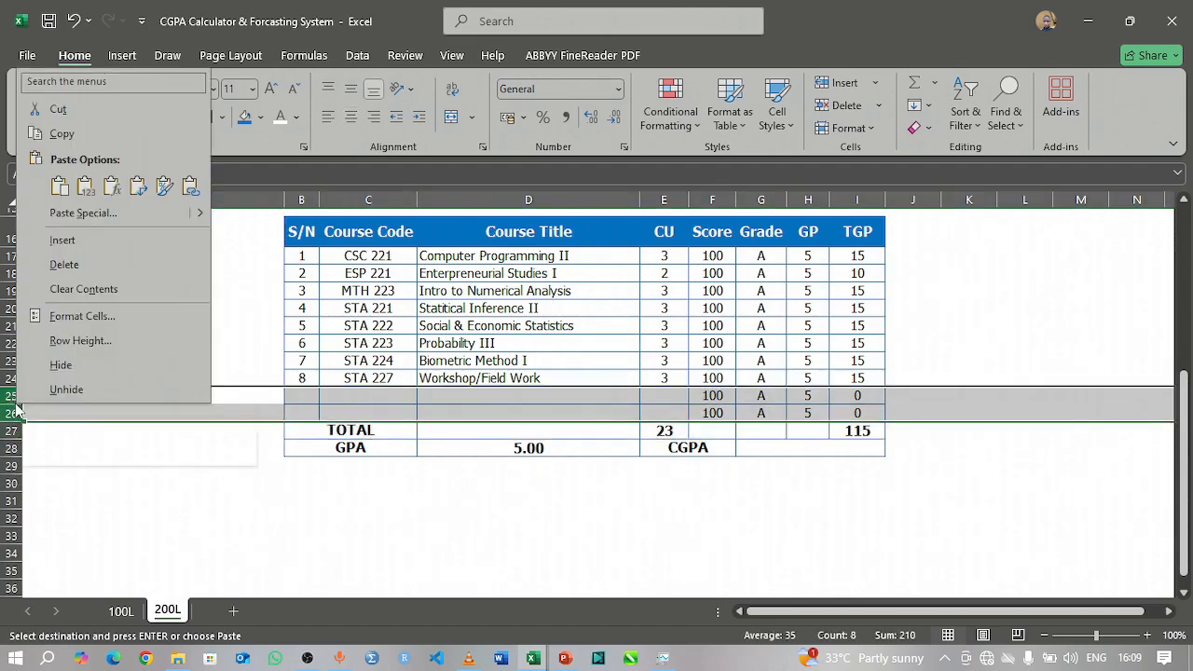
left_click(82, 265)
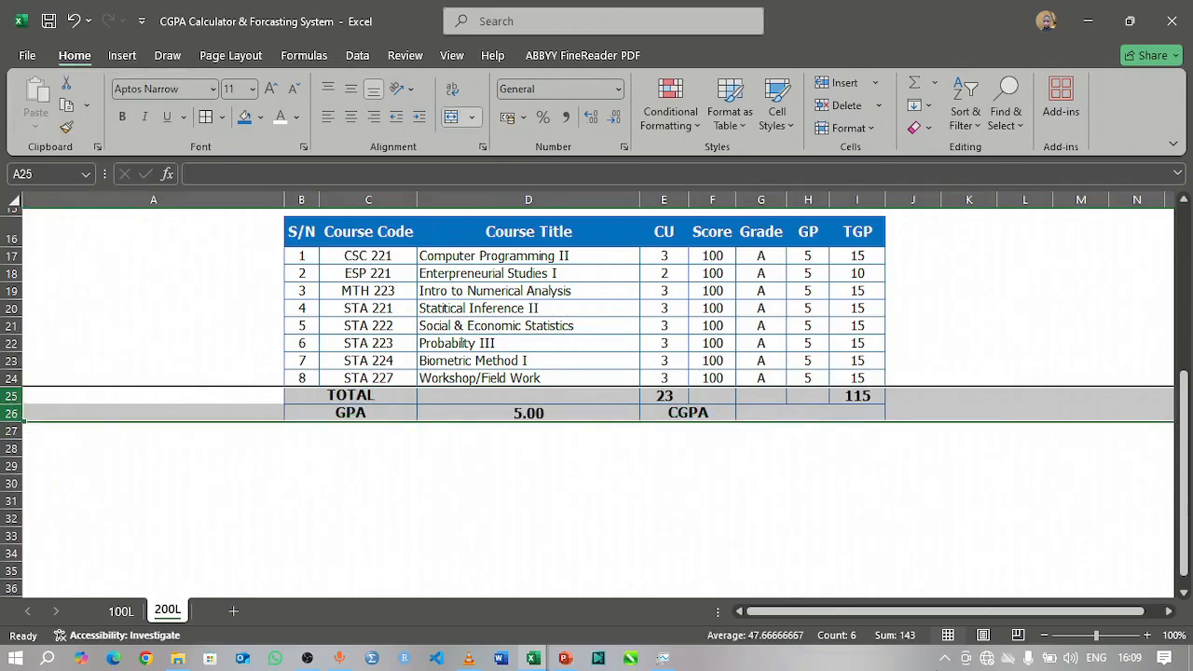
left_click(911, 448)
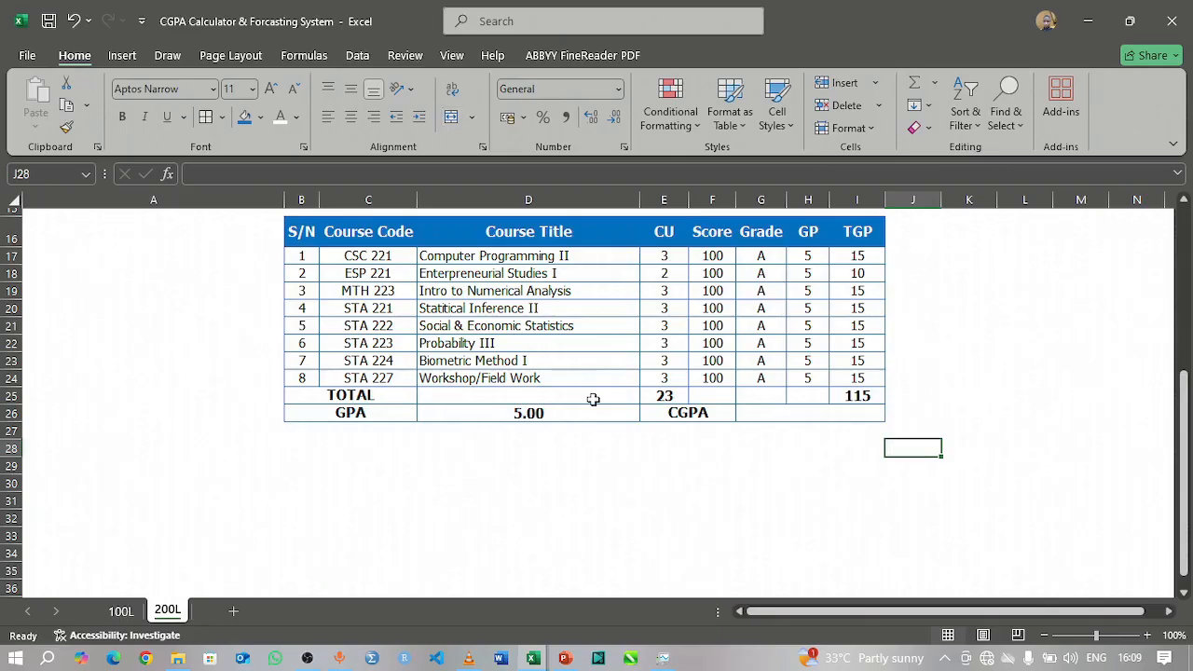
scroll(536, 385, "up", 5)
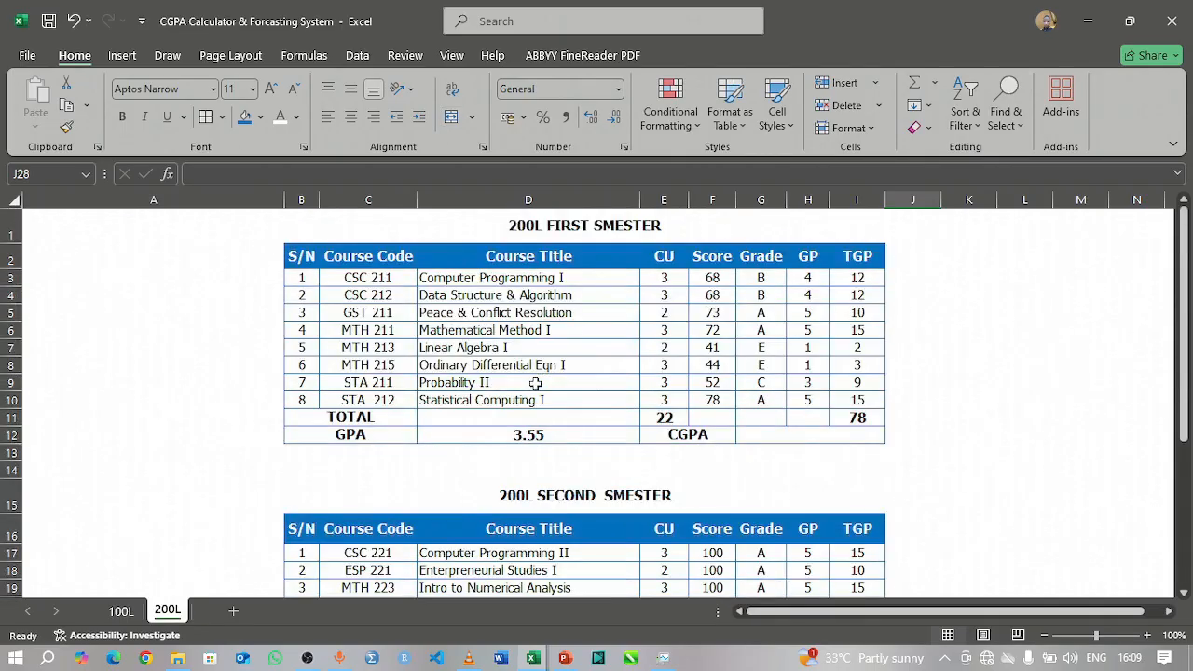
scroll(536, 384, "down", 5)
scroll(536, 384, "up", 5)
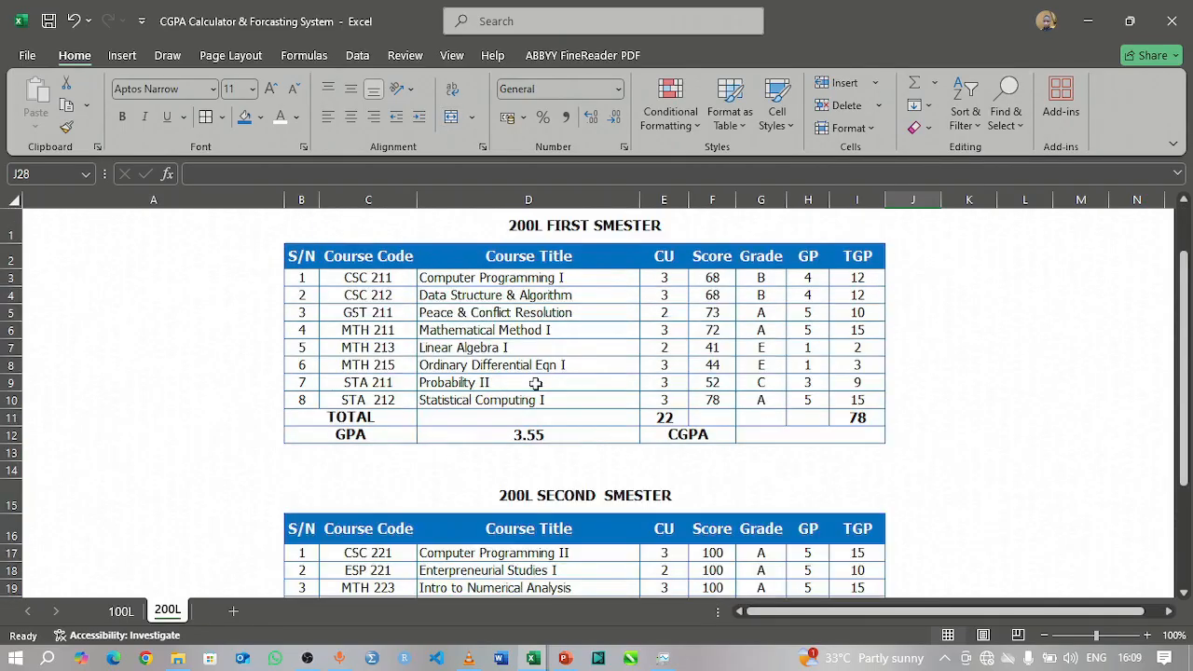
scroll(536, 384, "down", 5)
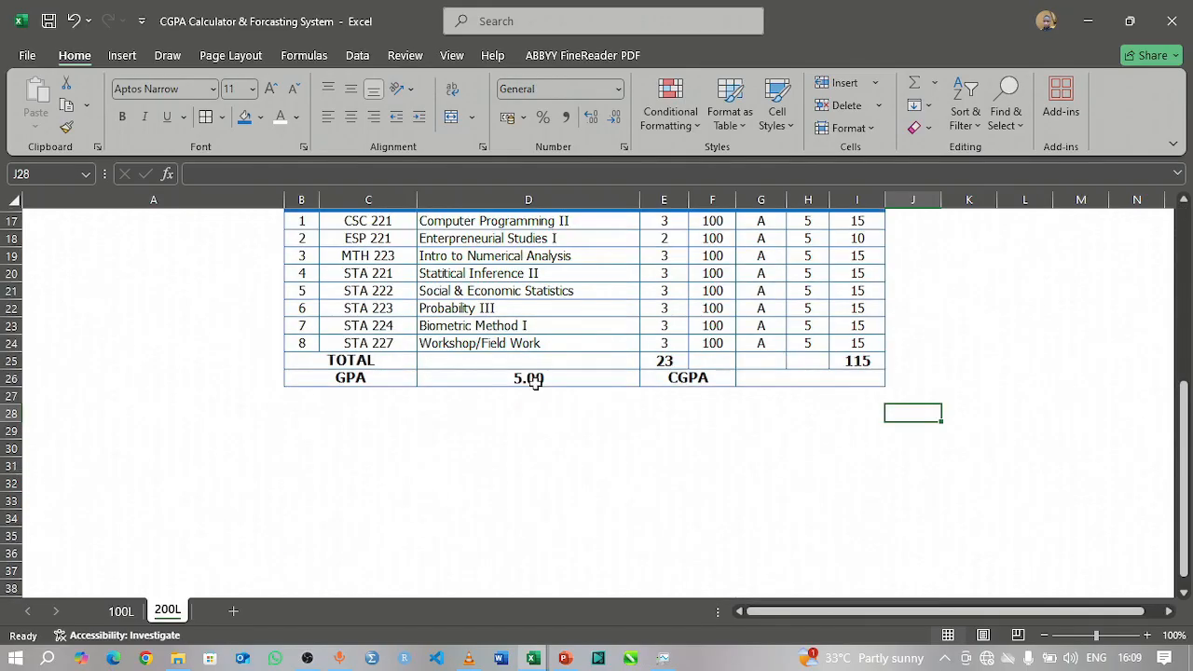
scroll(536, 385, "up", 1)
scroll(569, 315, "up", 1)
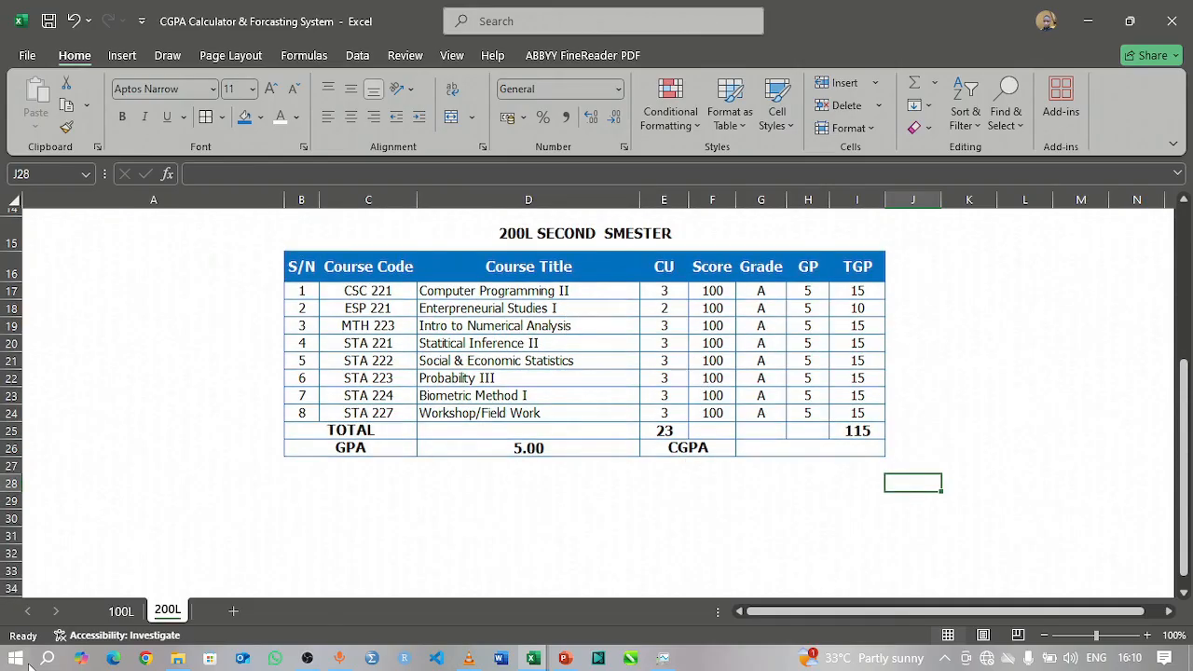
Step: Add a new worksheet after 200L and name it 300L
left_click(232, 612)
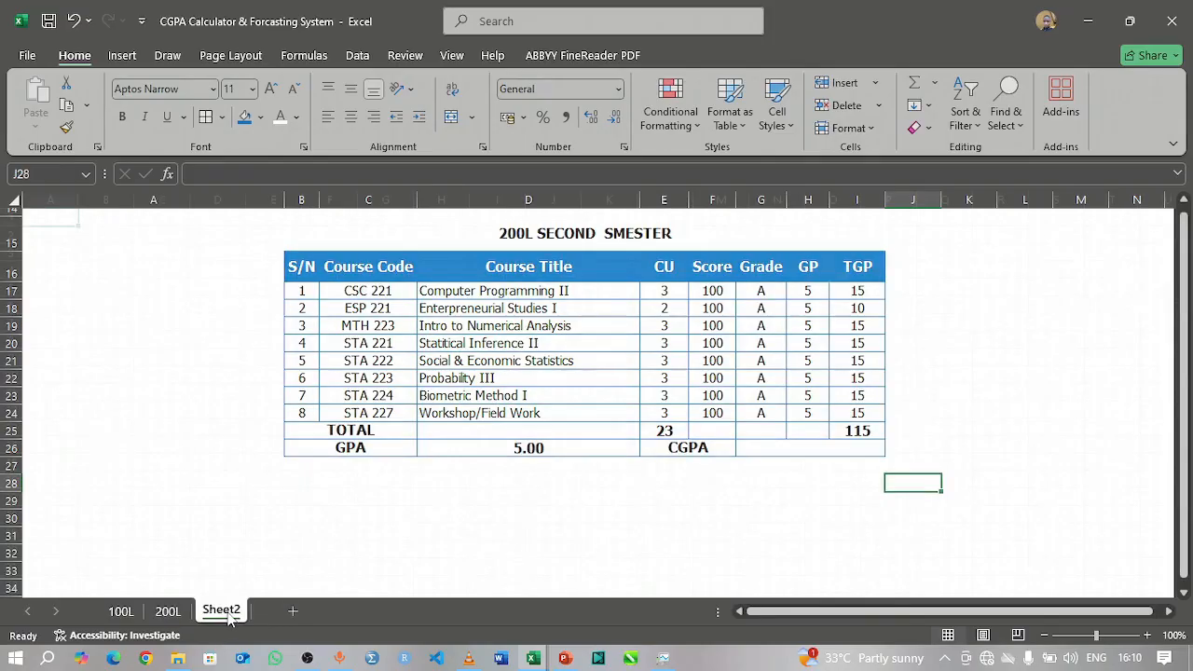
double_click(224, 611)
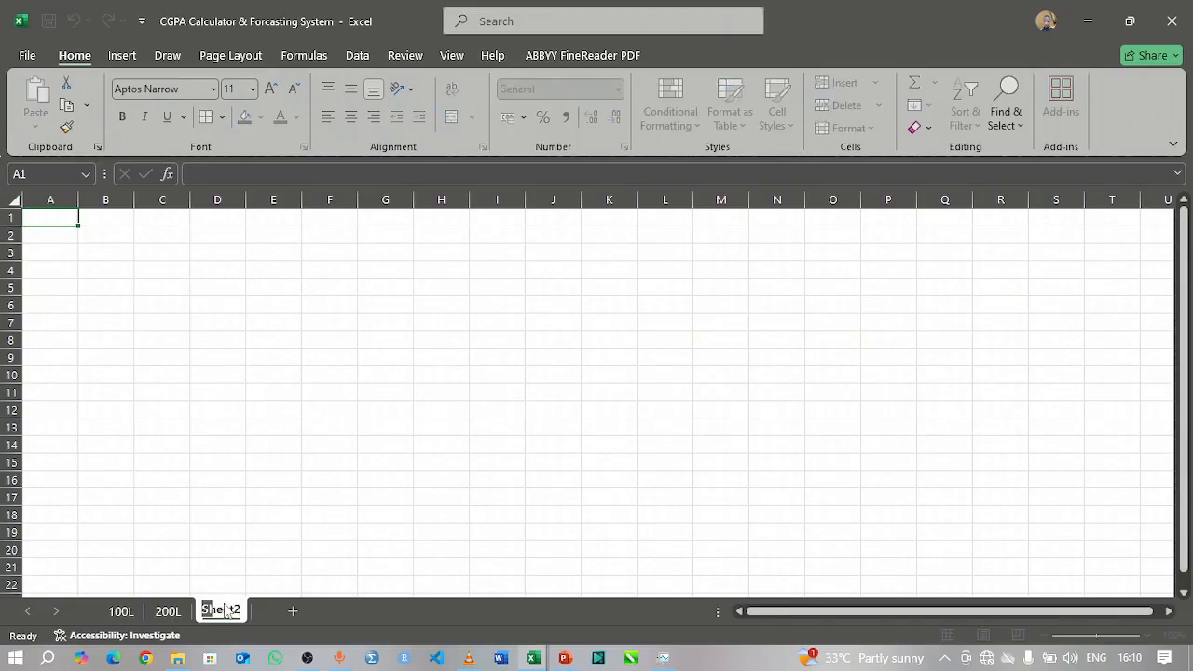
type("300L")
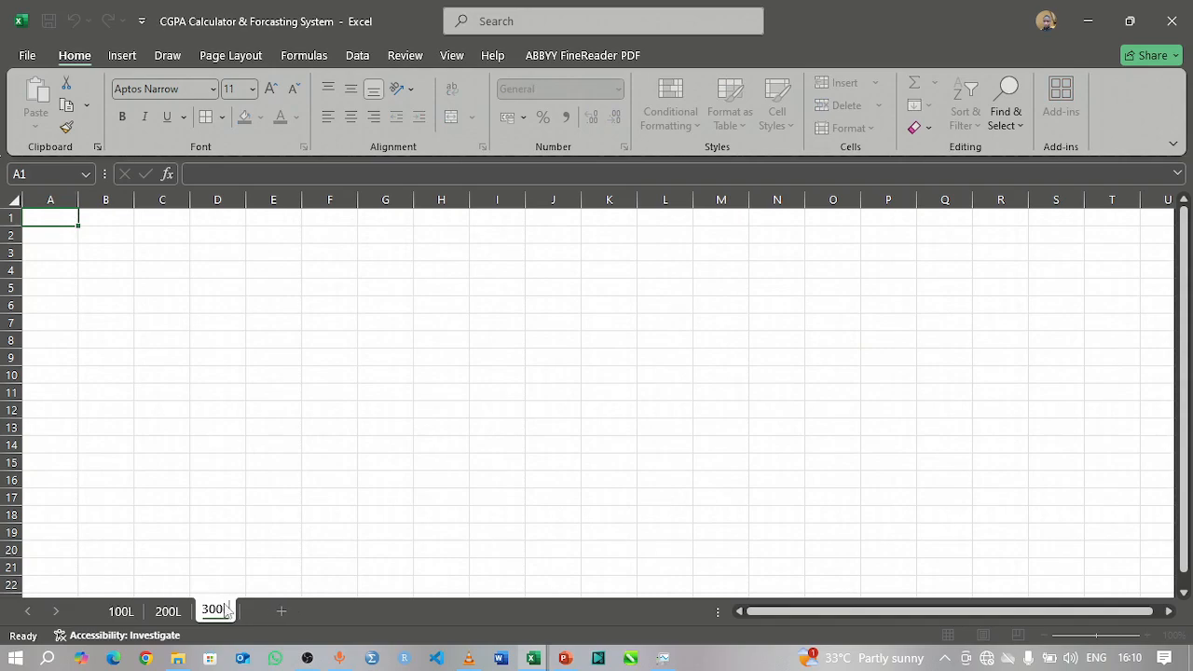
key("Return")
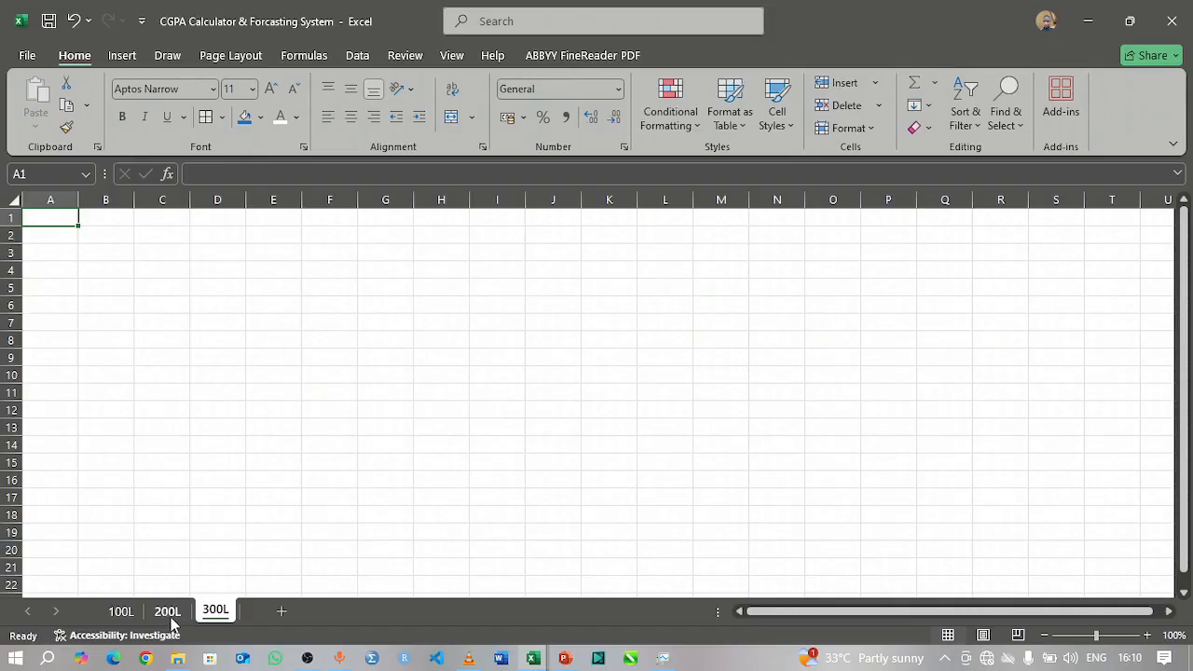
Step: Copy both semester tables in B1:I26 from the 200L sheet and paste them at B1 on the 300L sheet
left_click(168, 611)
scroll(429, 367, "up", 5)
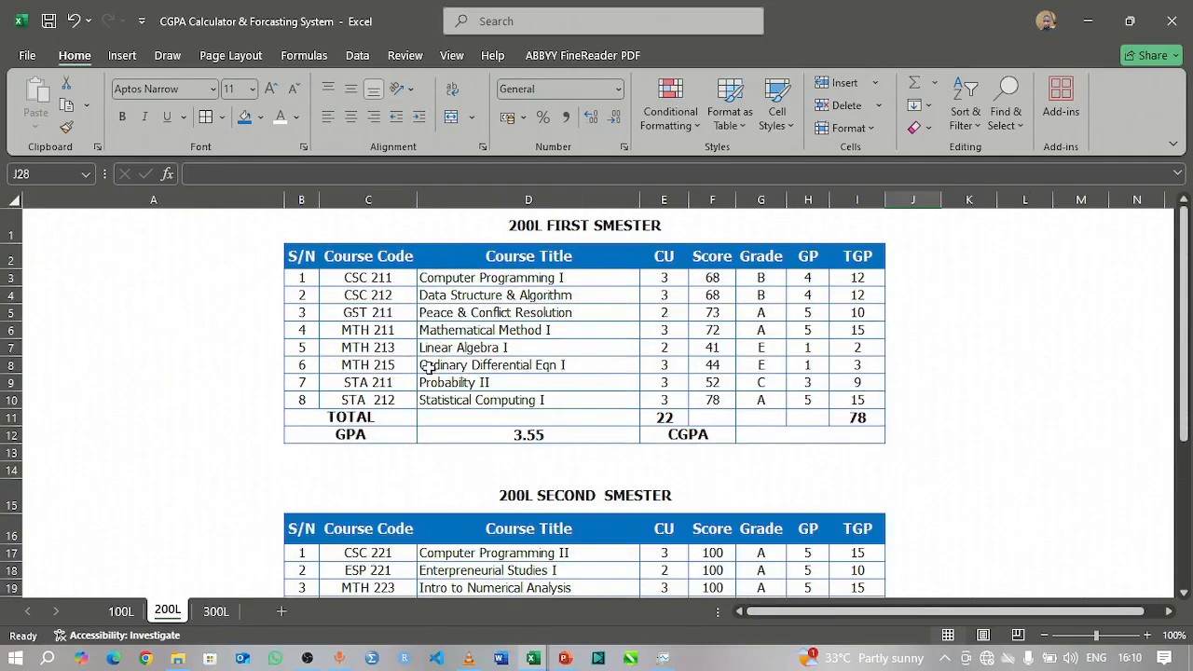
left_click_drag(355, 229, 767, 477)
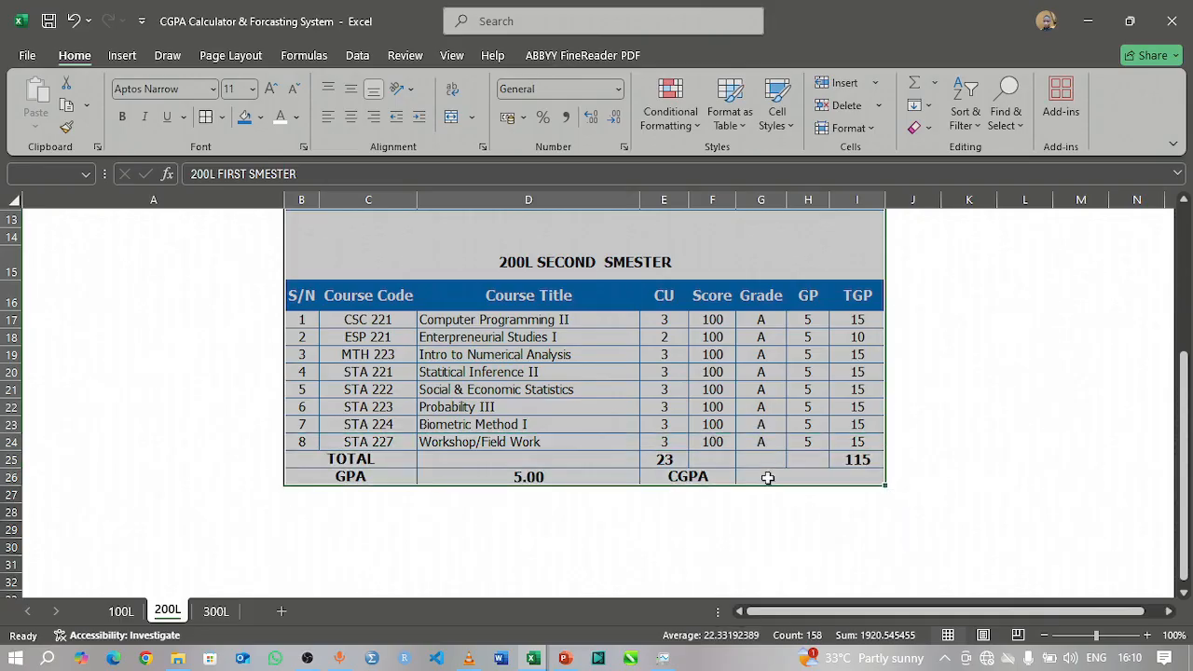
key("ctrl+c")
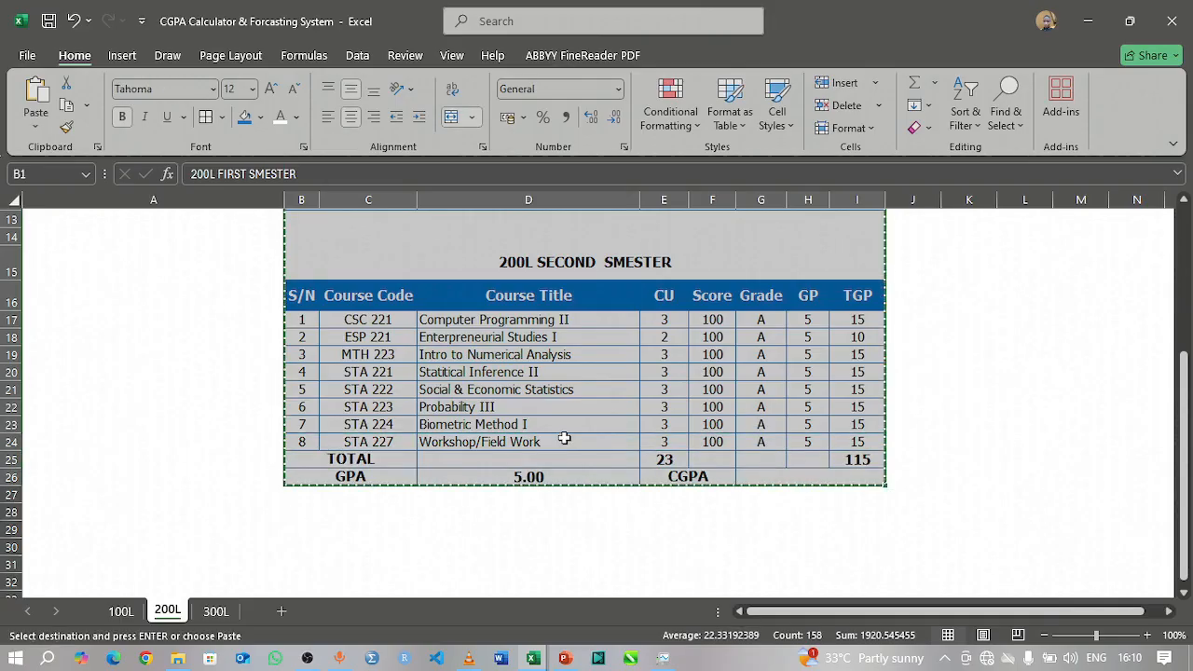
left_click(214, 612)
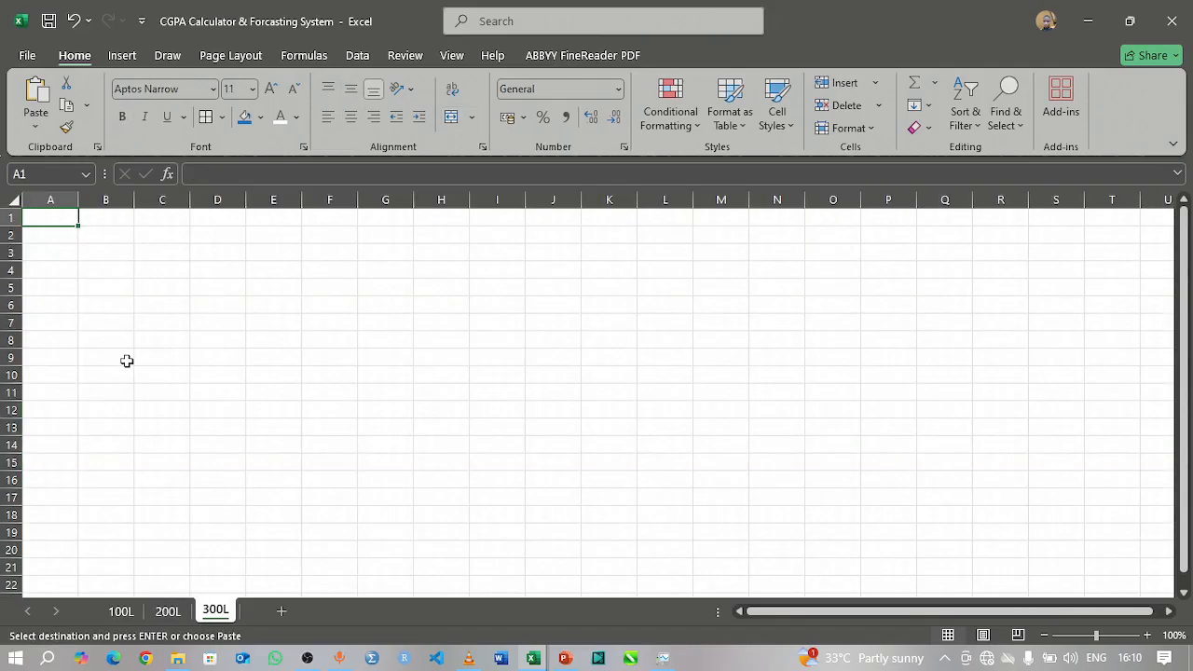
left_click(95, 235)
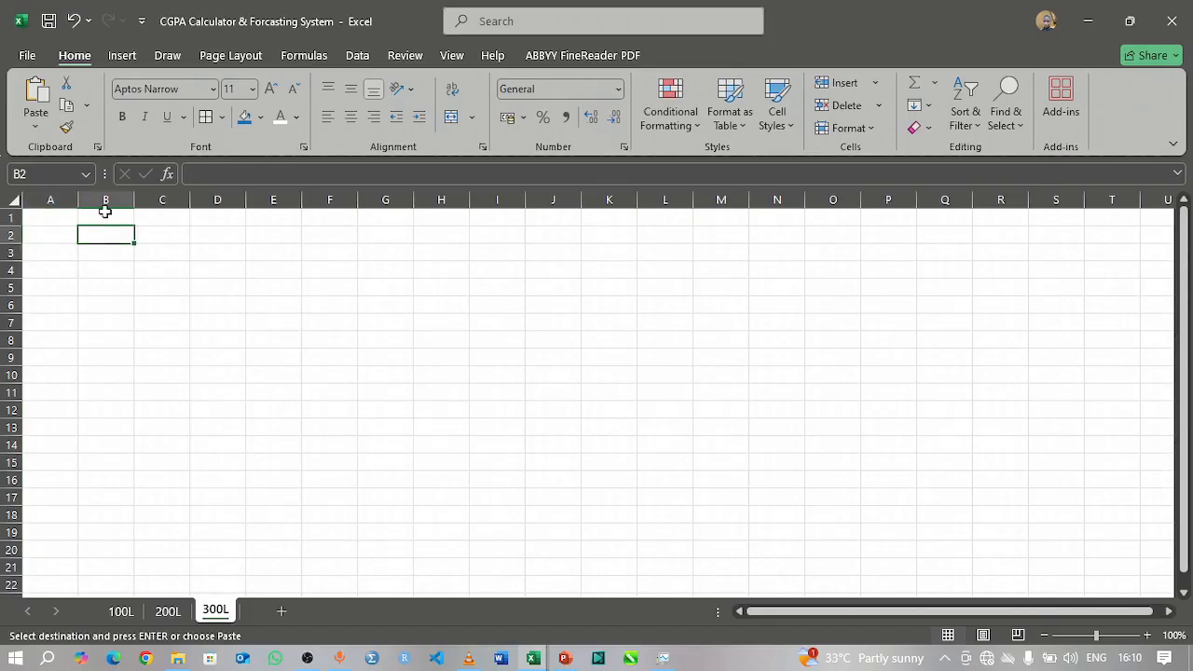
left_click(105, 217)
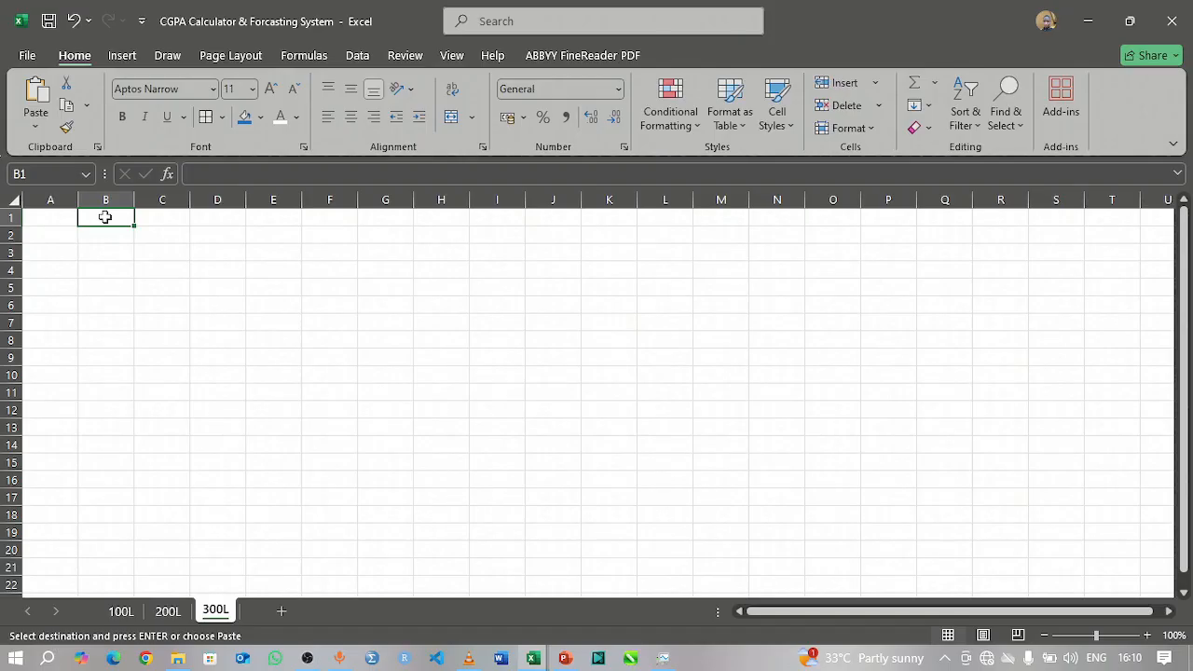
key("ctrl+v")
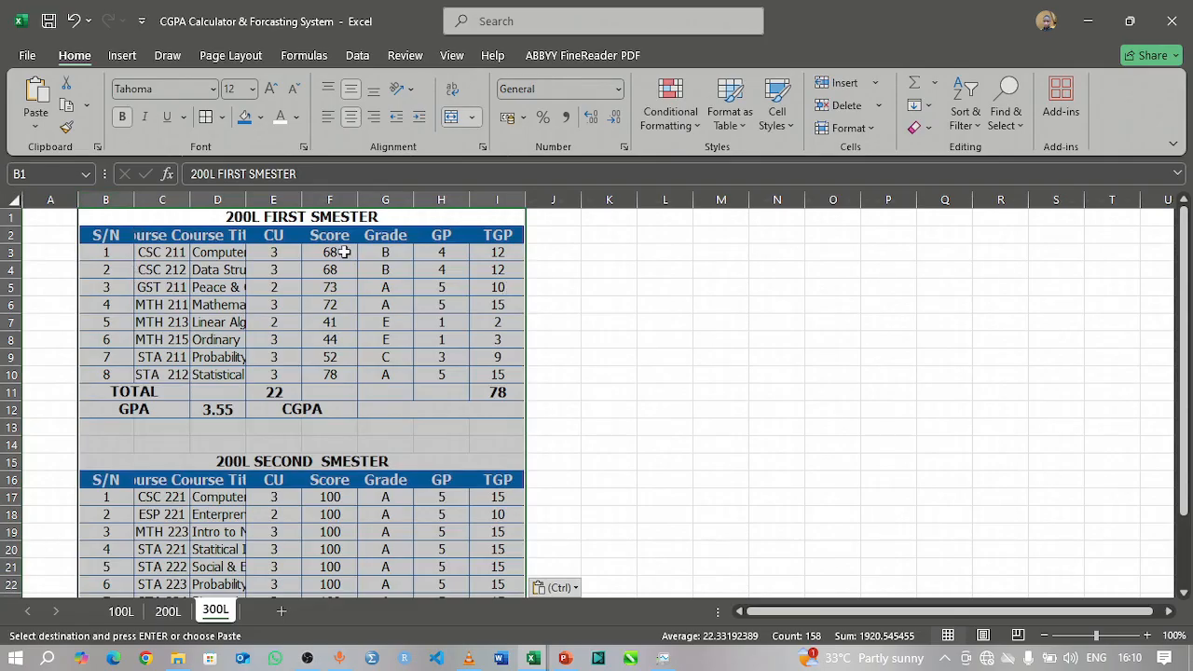
Step: Autofit column D on the 300L sheet to the full course titles
double_click(240, 200)
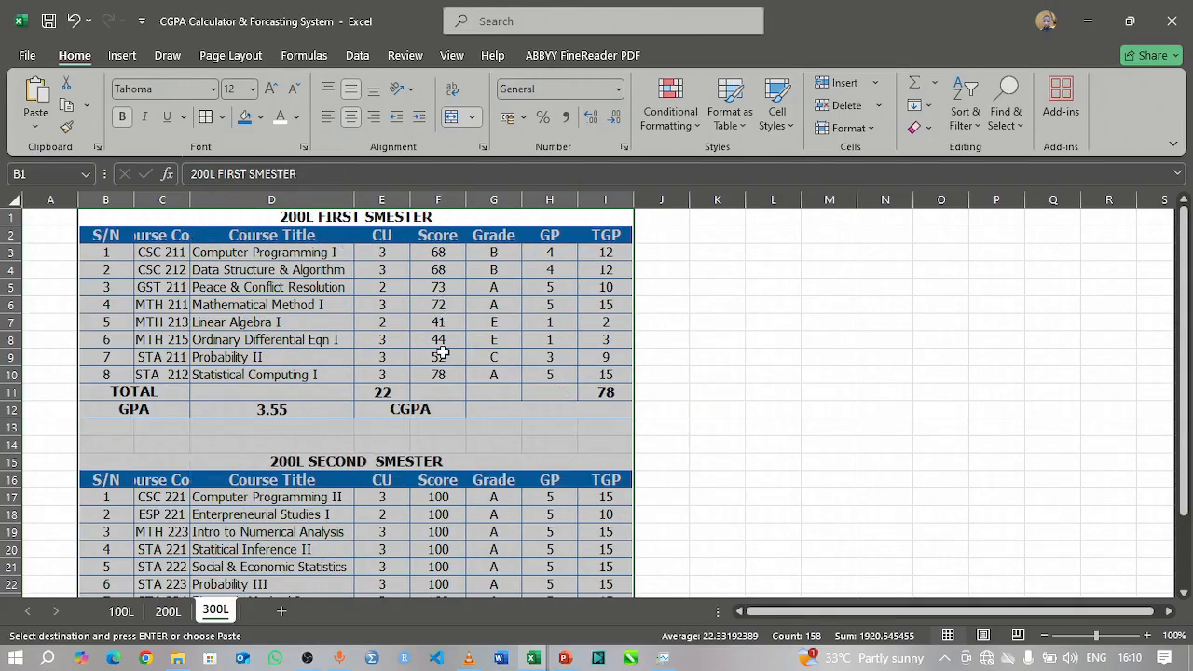
scroll(331, 416, "down", 2)
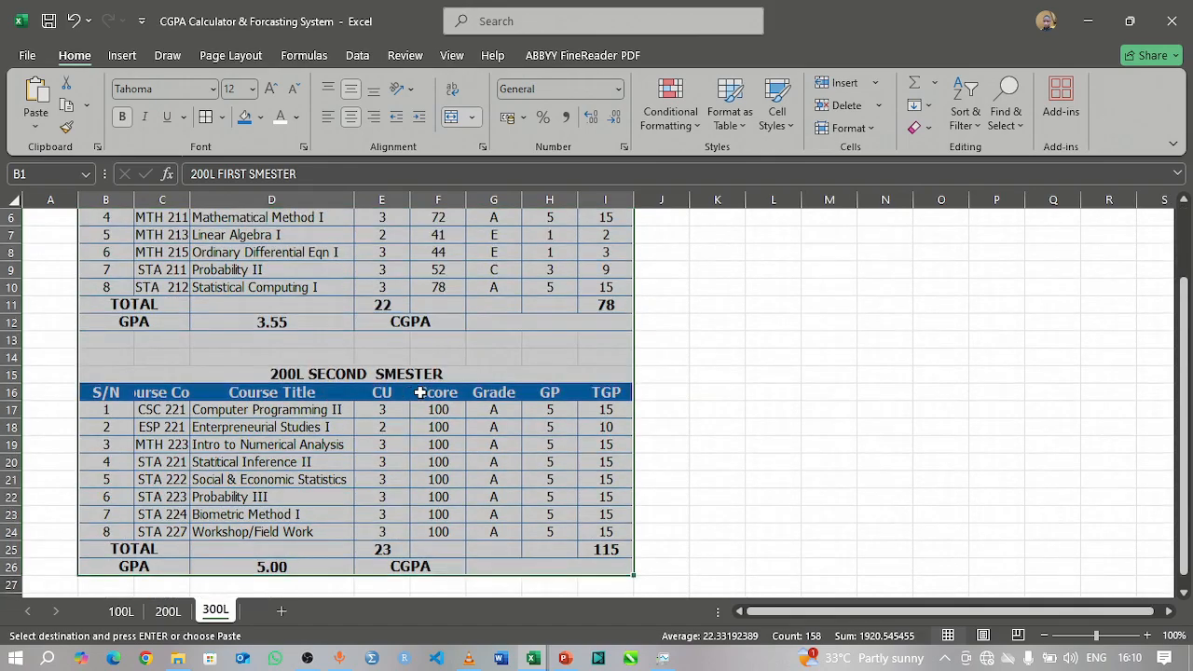
scroll(312, 351, "up", 2)
left_click(660, 314)
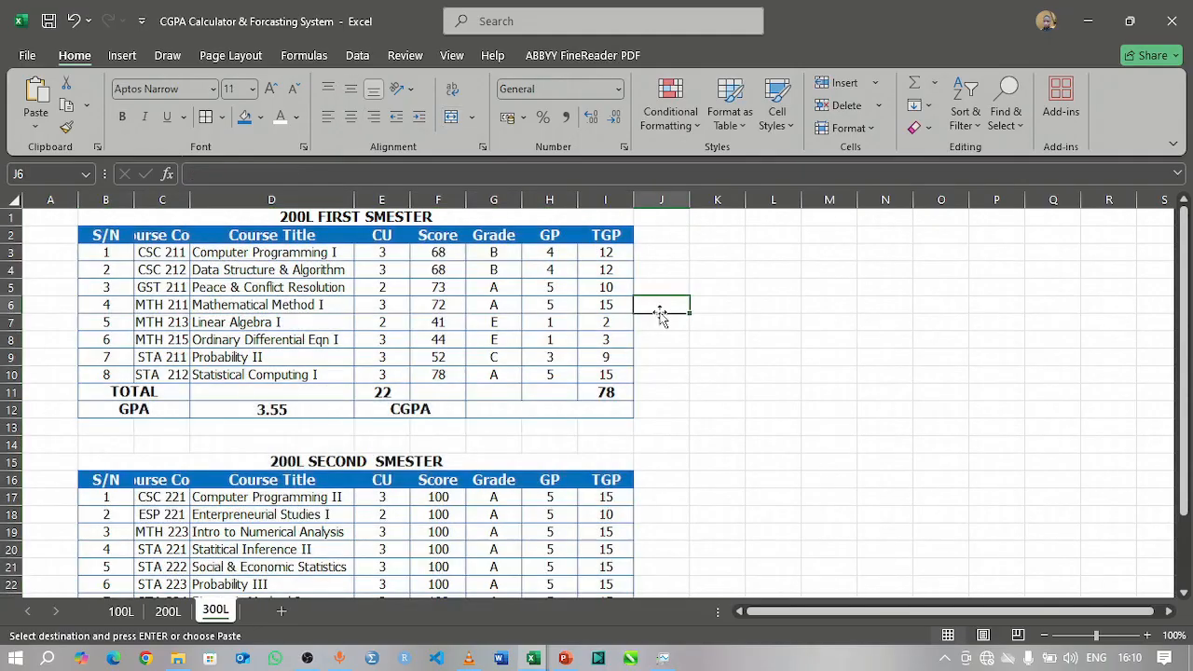
Step: Increase the heights of title rows 1 and 15 and header rows 2 and 16 on the 300L sheet
left_click_drag(14, 224, 17, 263)
scroll(75, 419, "down", 2)
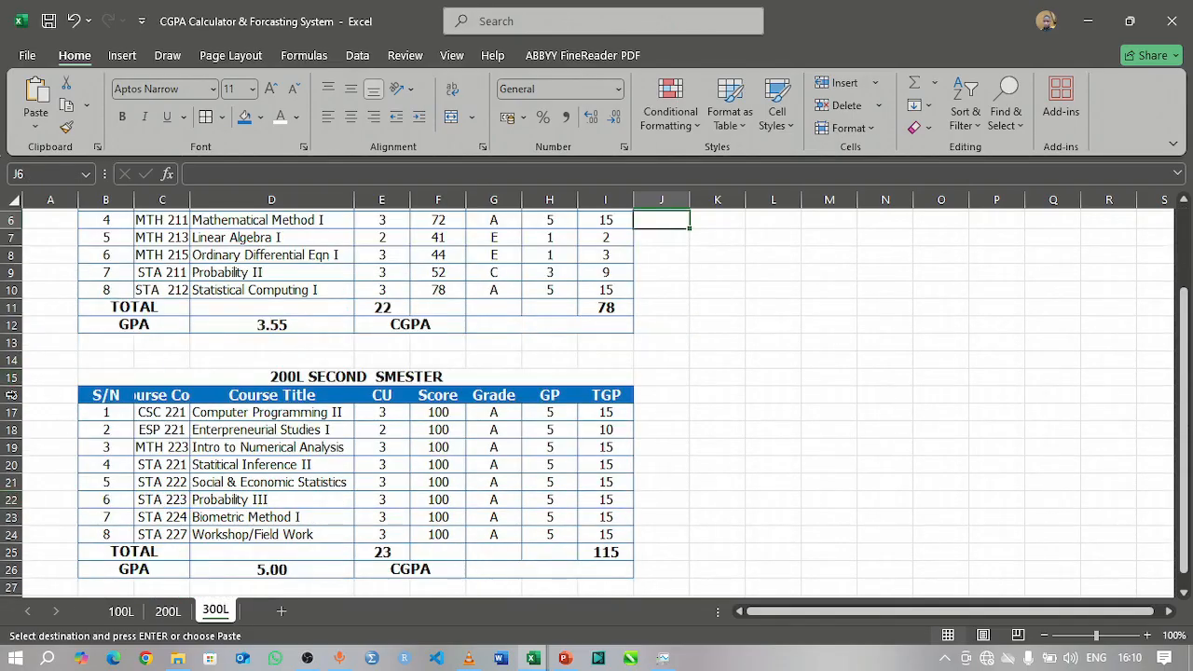
left_click_drag(12, 386, 15, 420)
left_click_drag(16, 419, 15, 420)
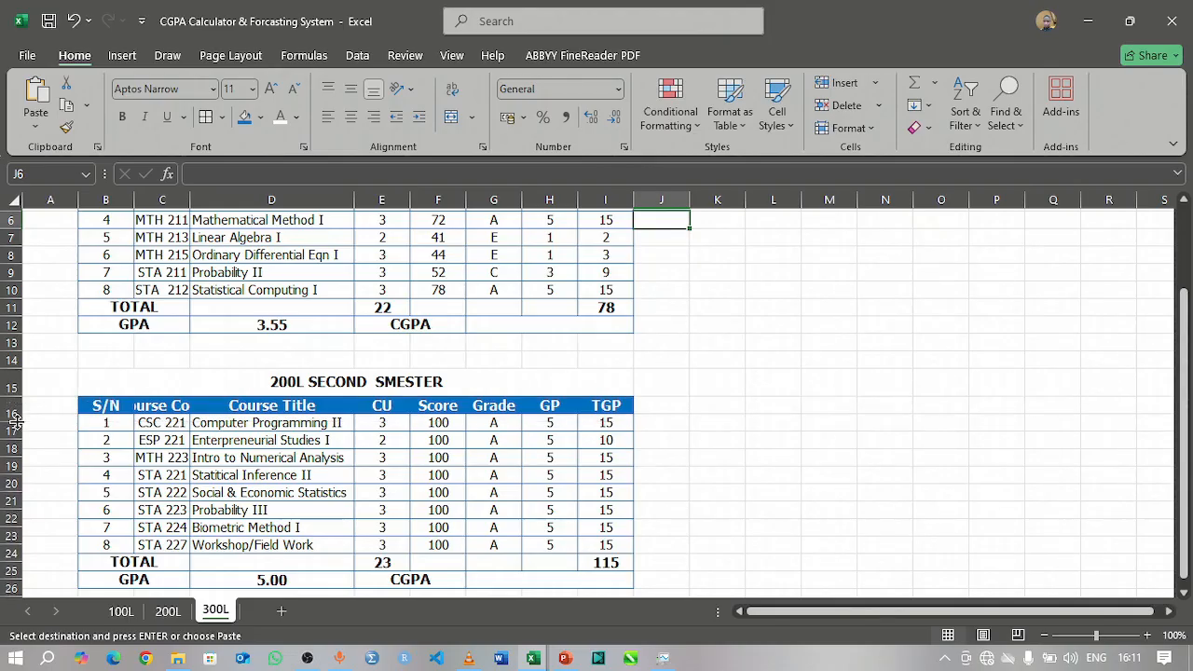
scroll(140, 368, "up", 2)
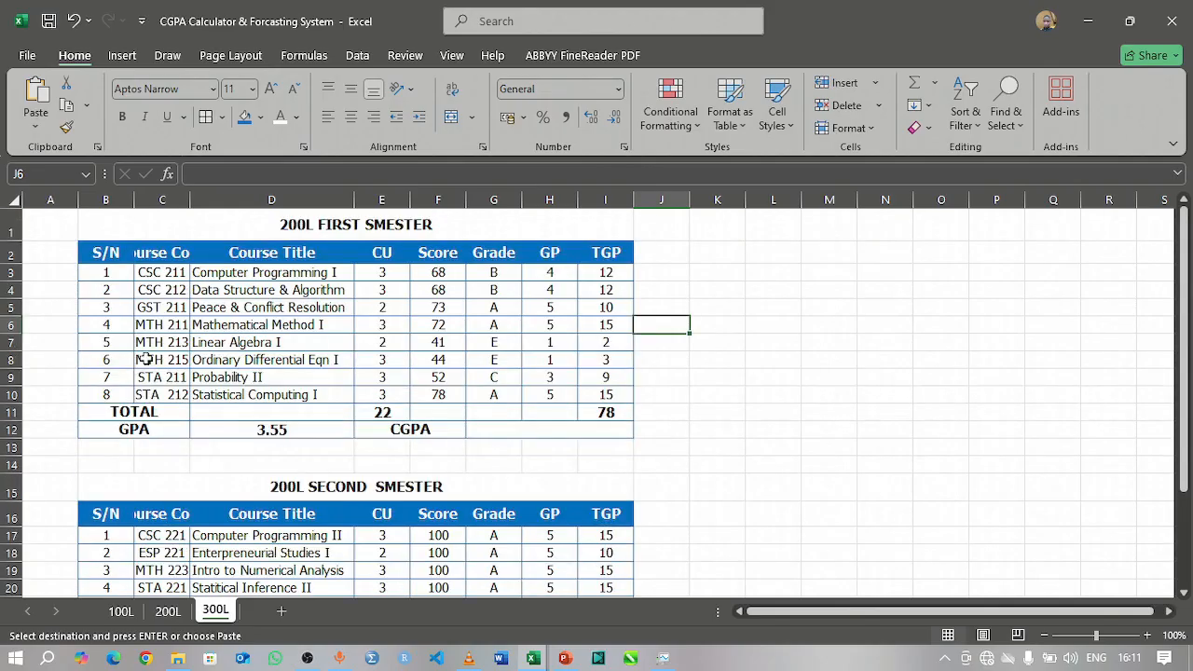
Step: Autofit the Course Code column, widen the Course Title column slightly and narrow the S/N column on the 300L sheet
double_click(191, 200)
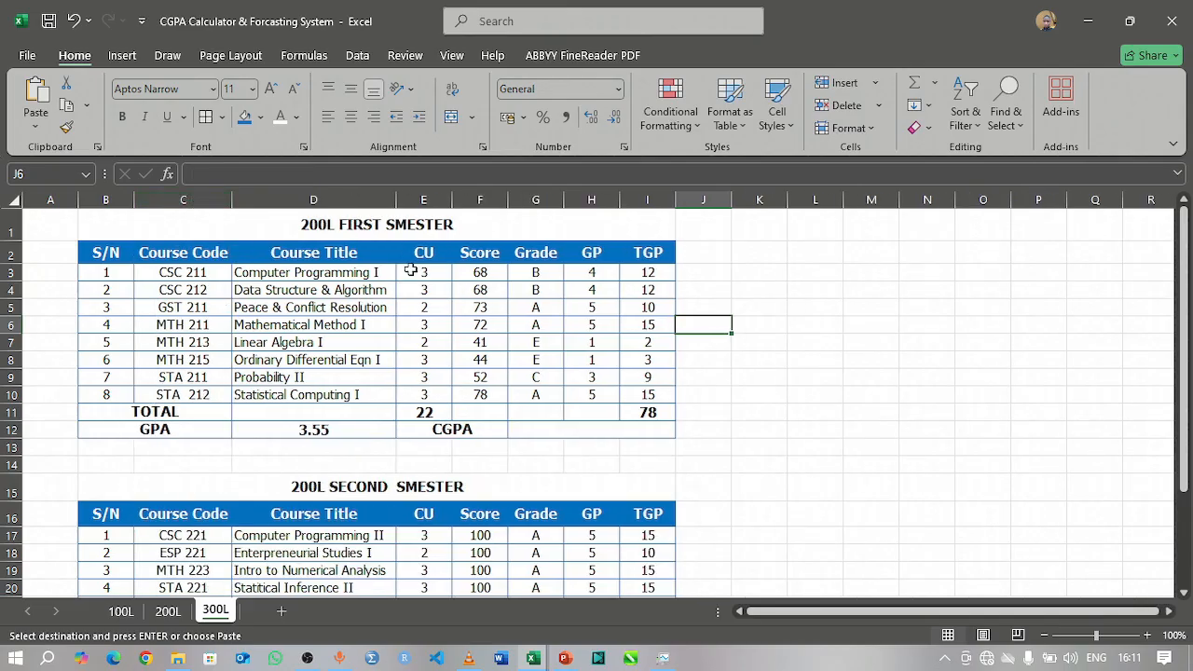
left_click_drag(391, 203, 393, 203)
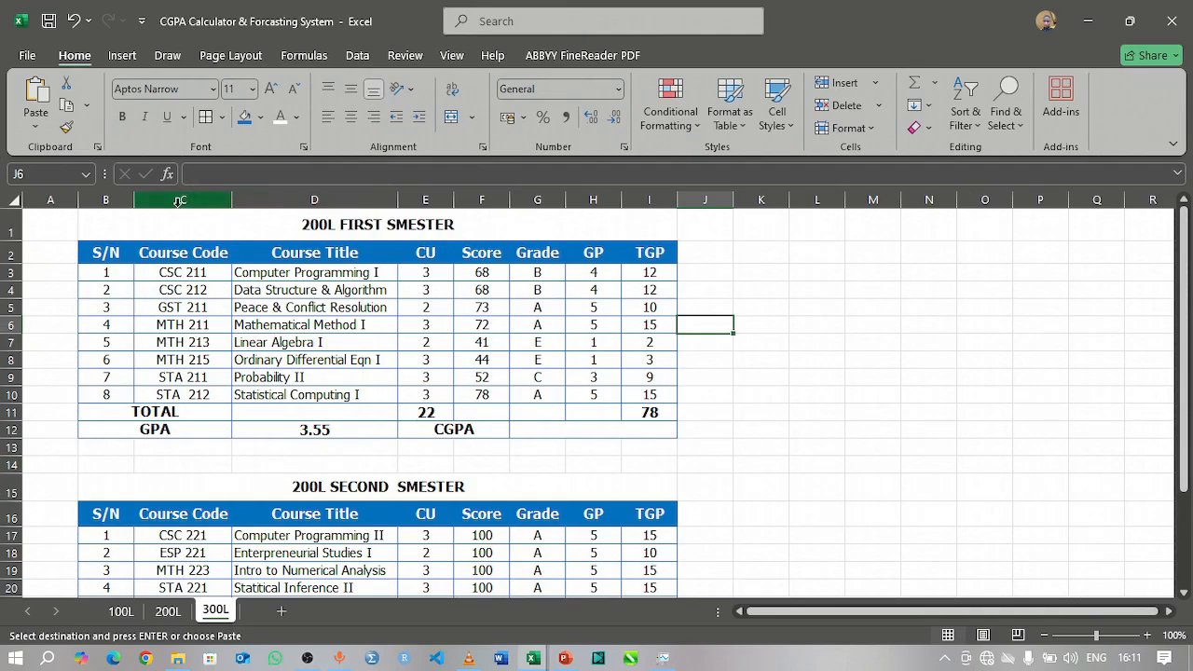
left_click_drag(138, 203, 114, 203)
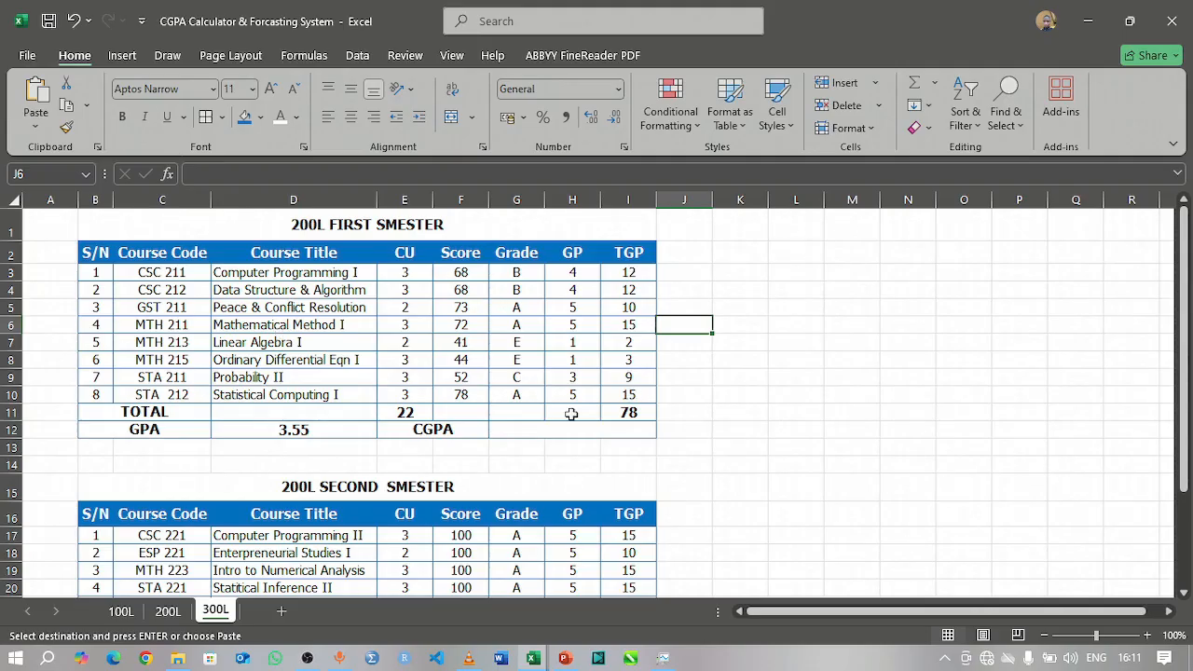
scroll(388, 401, "down", 2)
scroll(388, 400, "down", 6)
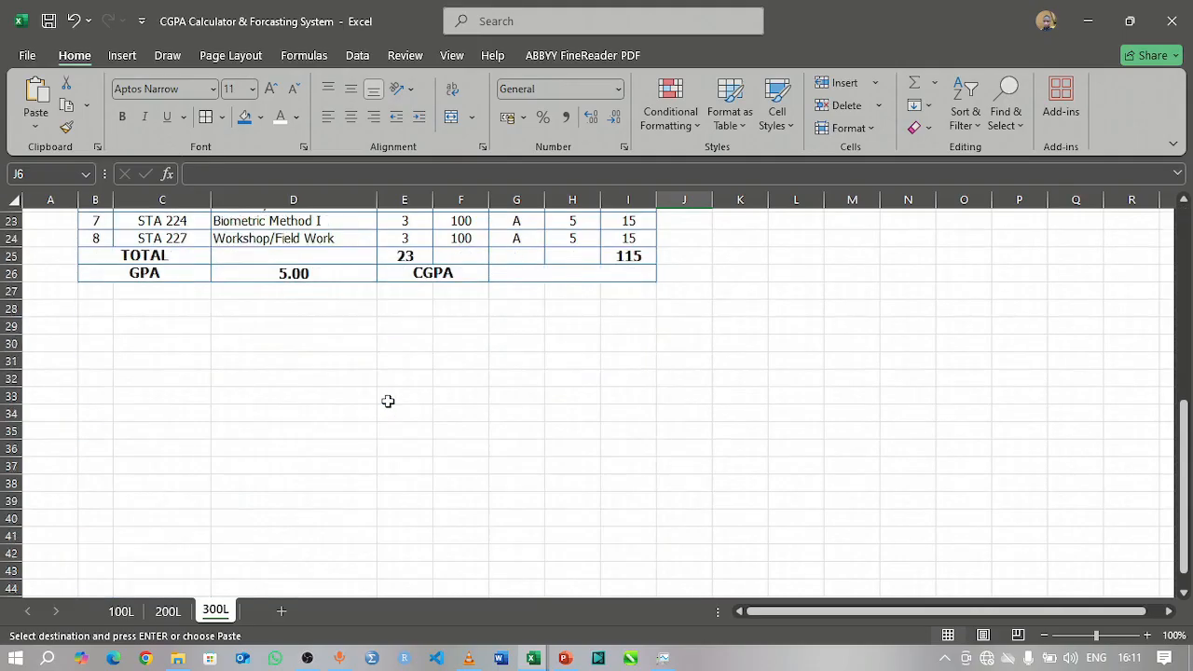
scroll(388, 401, "up", 7)
scroll(388, 401, "up", 1)
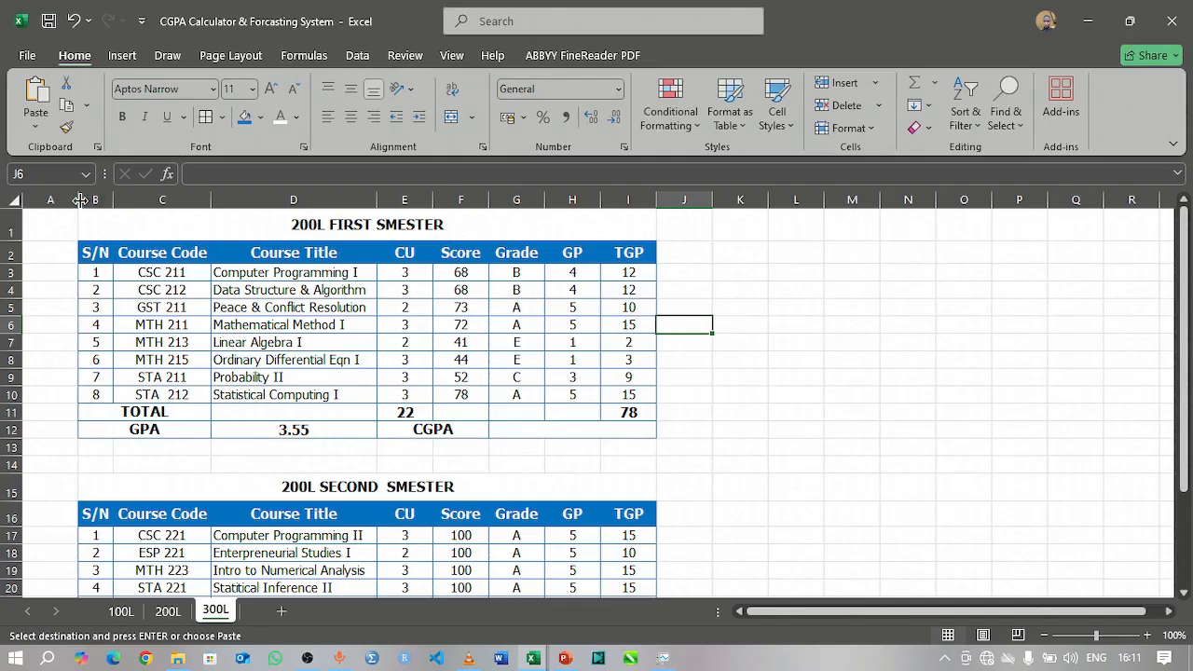
Step: Widen column A to shift the tables toward the middle of the 300L sheet and turn off its gridlines
left_click_drag(80, 200, 311, 206)
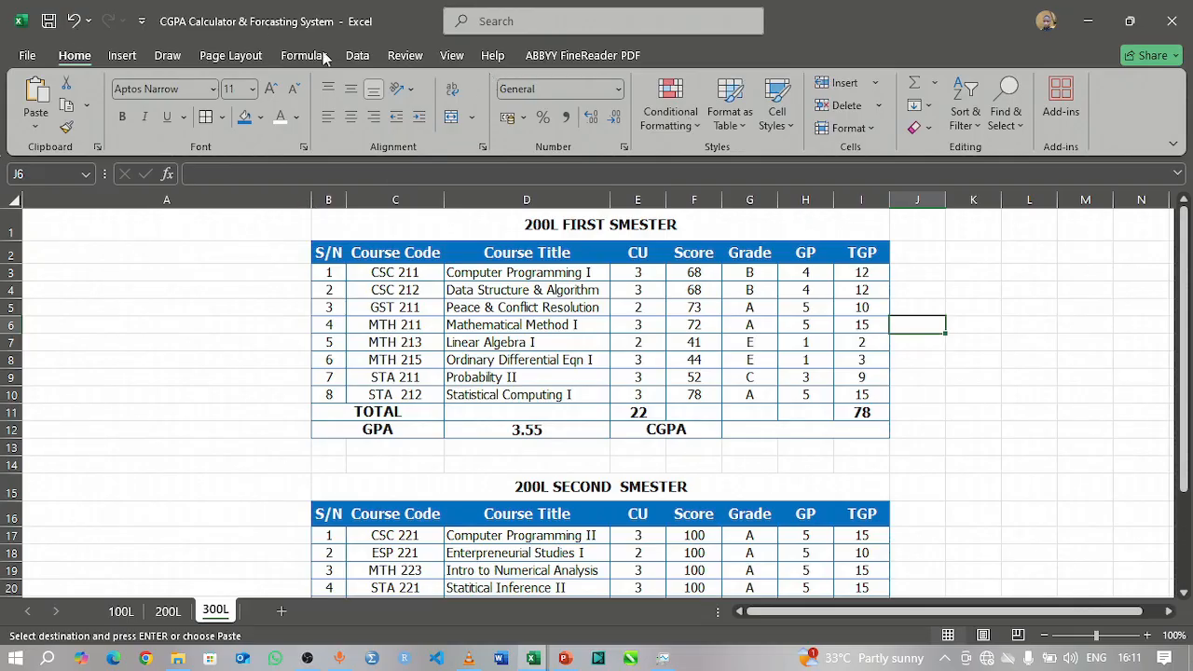
left_click(452, 56)
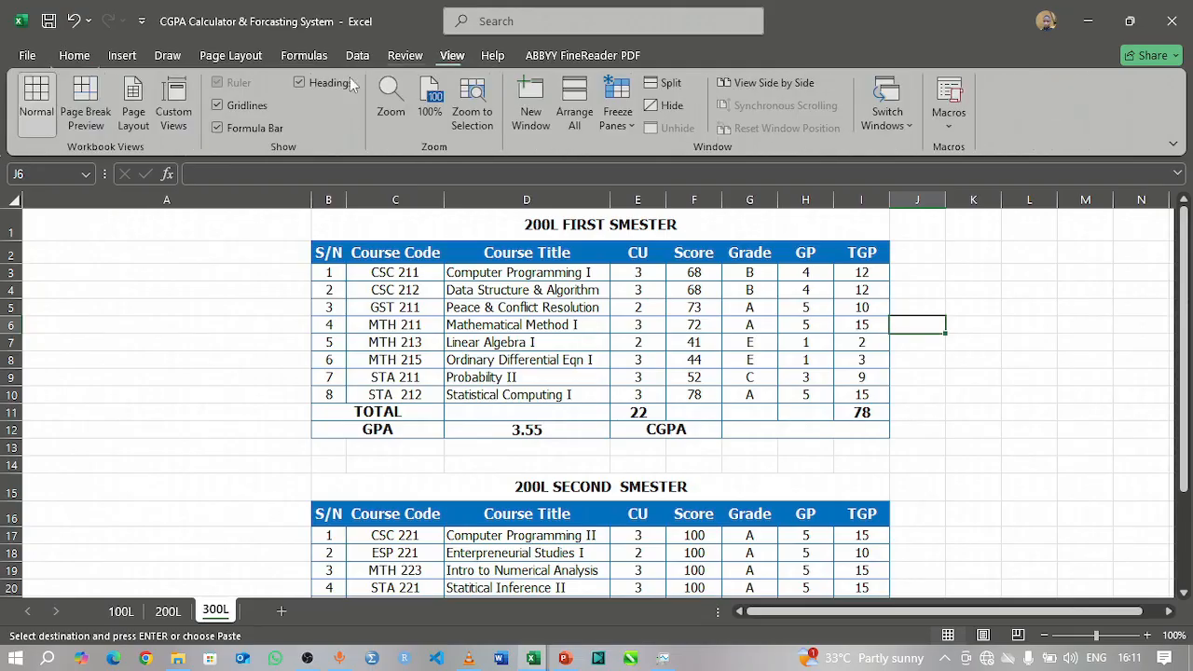
left_click(264, 106)
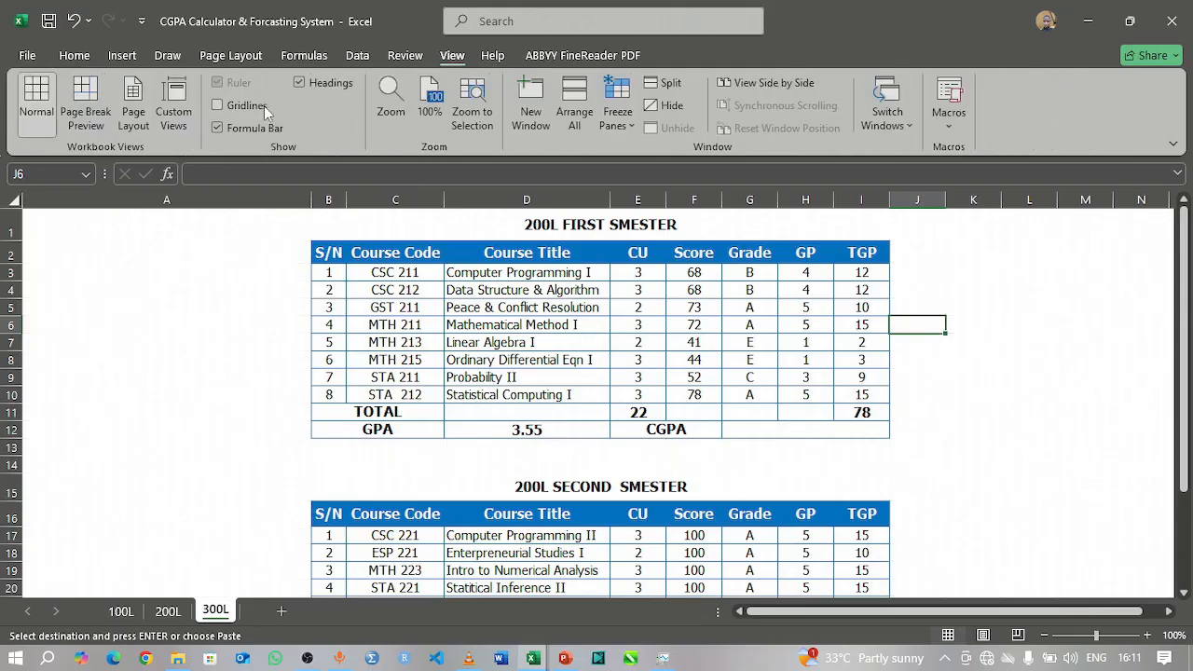
Step: Change the first table's title in B1 to 300L FIRST SMESTER
double_click(531, 226)
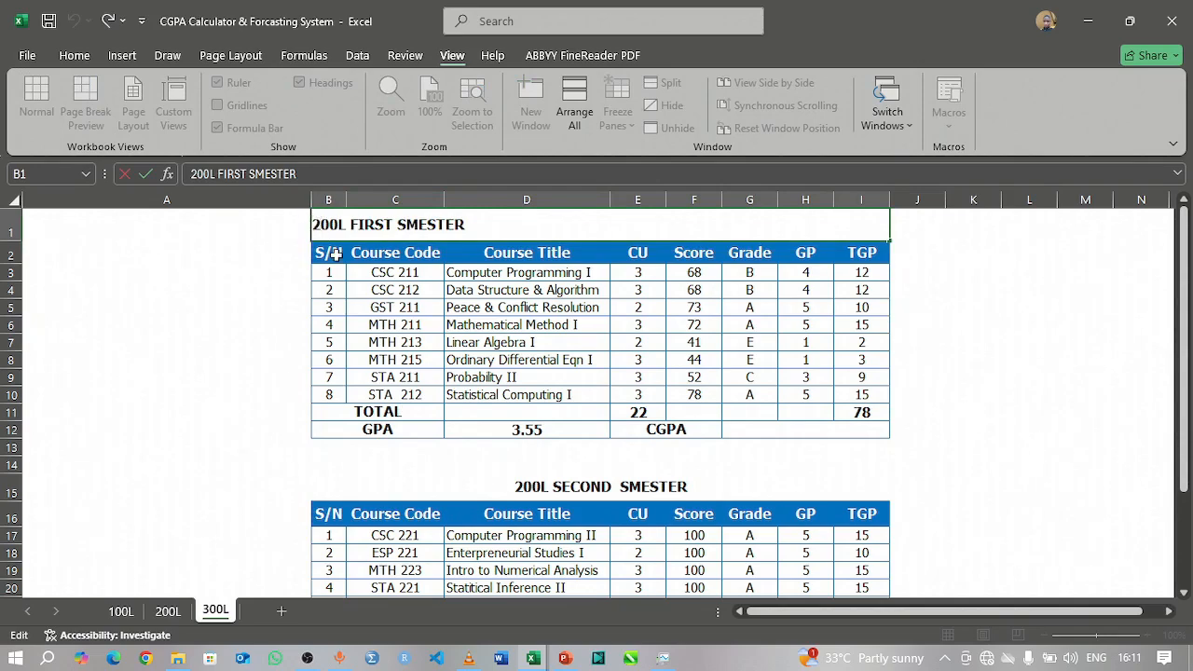
key("Delete")
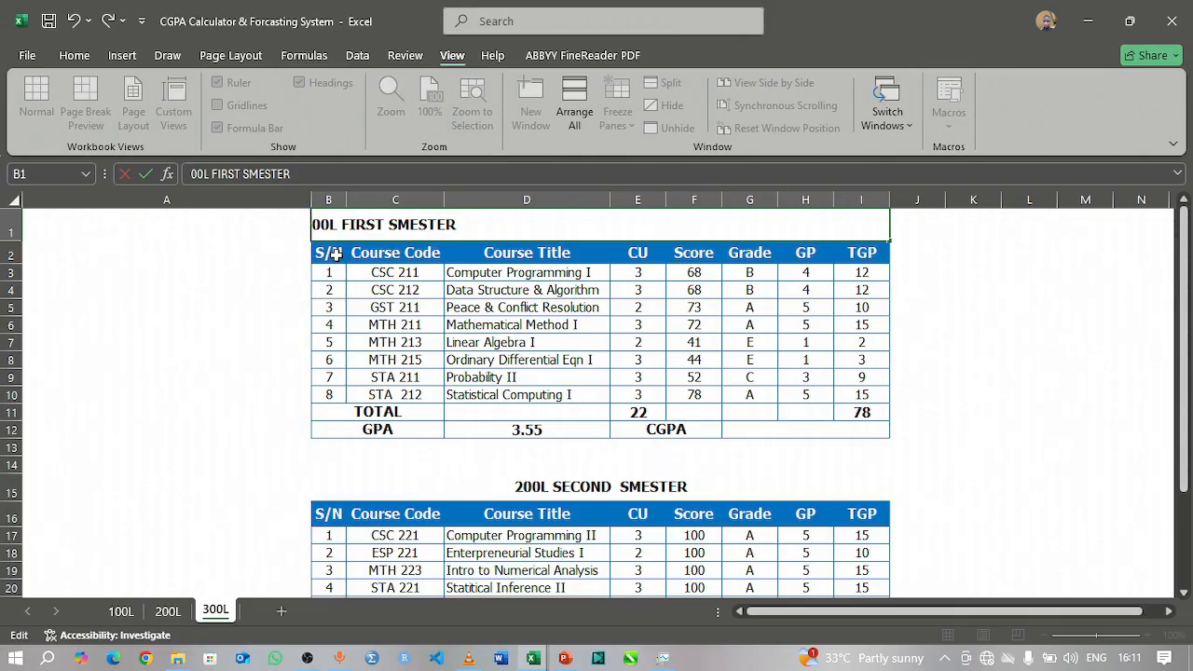
type("3")
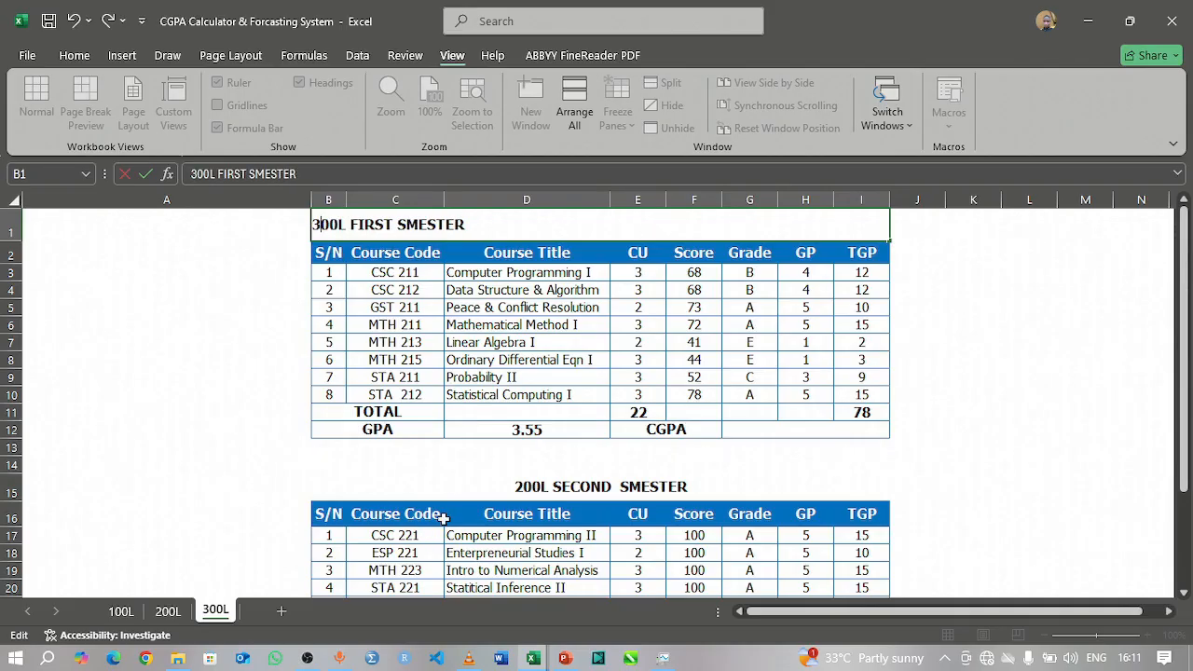
Step: Change the second table's title in B15 to 300L SECOND SMESTER
left_click(526, 486)
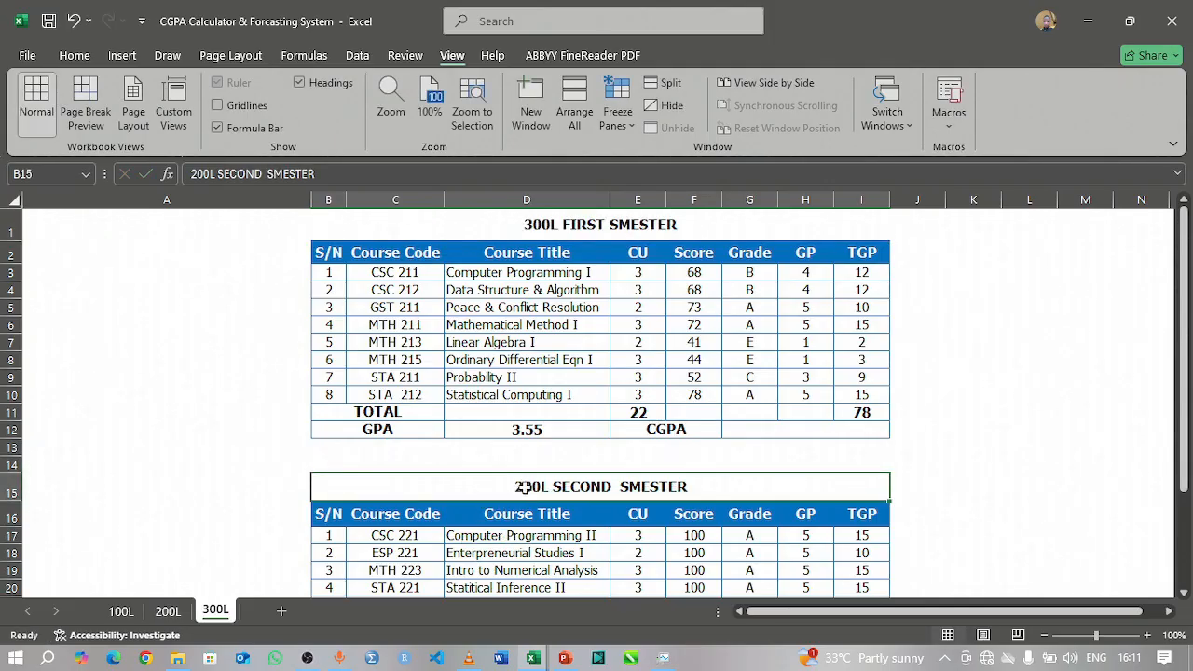
double_click(524, 487)
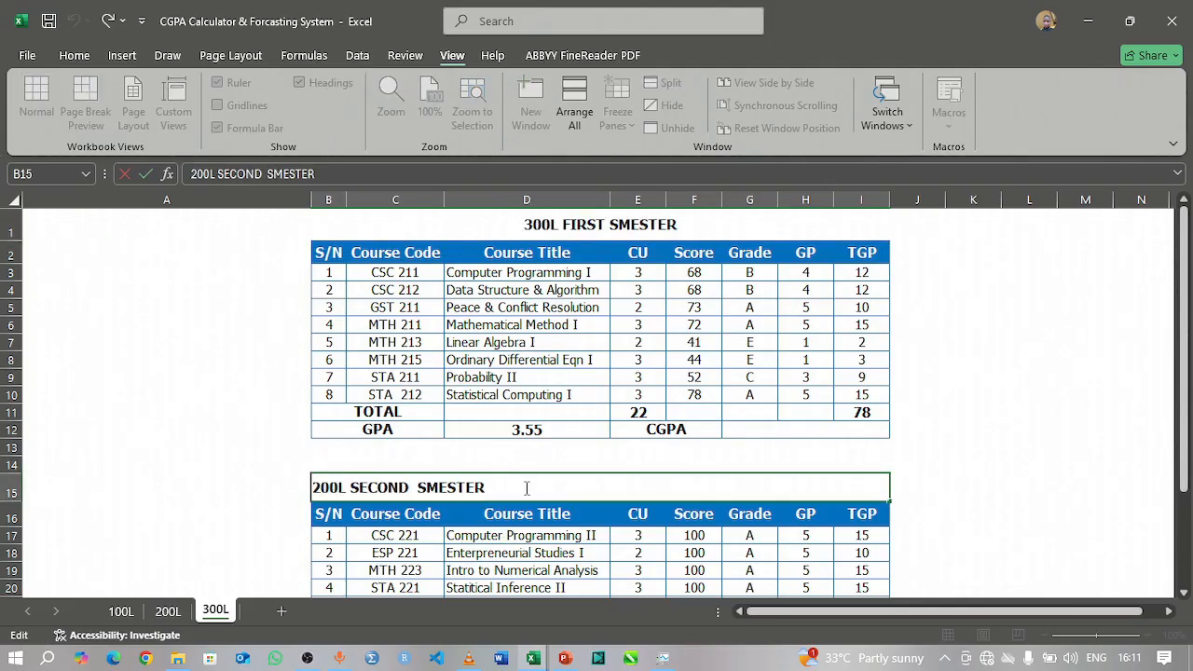
left_click(321, 489)
key("BackSpace")
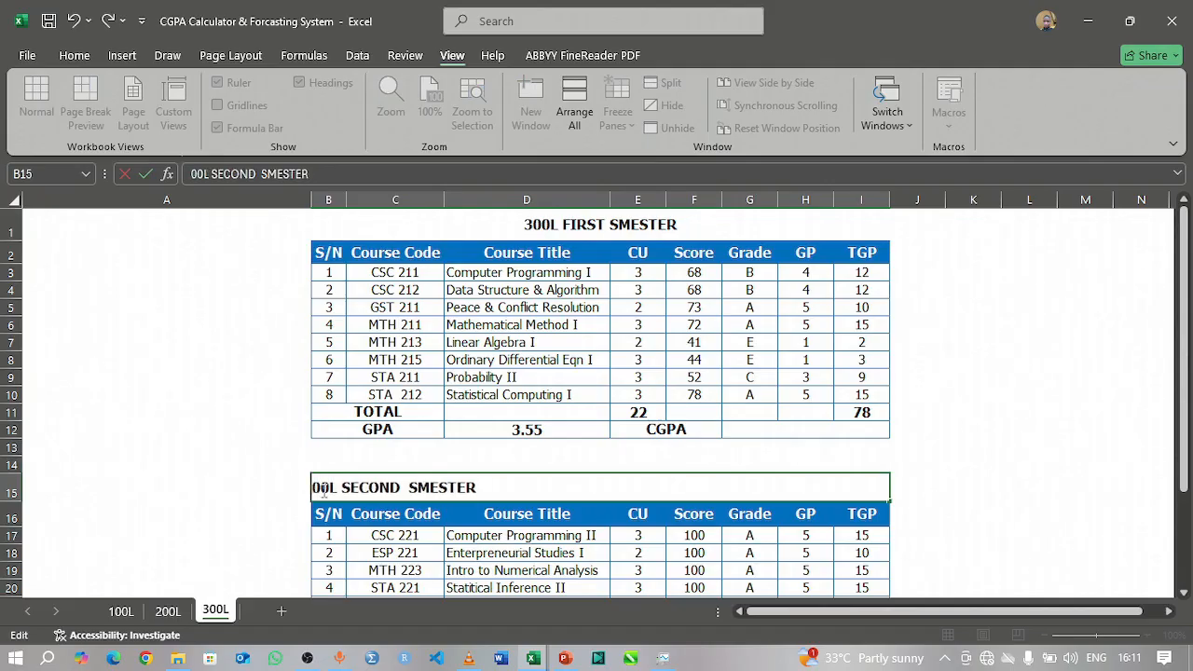
type("3")
key("Return")
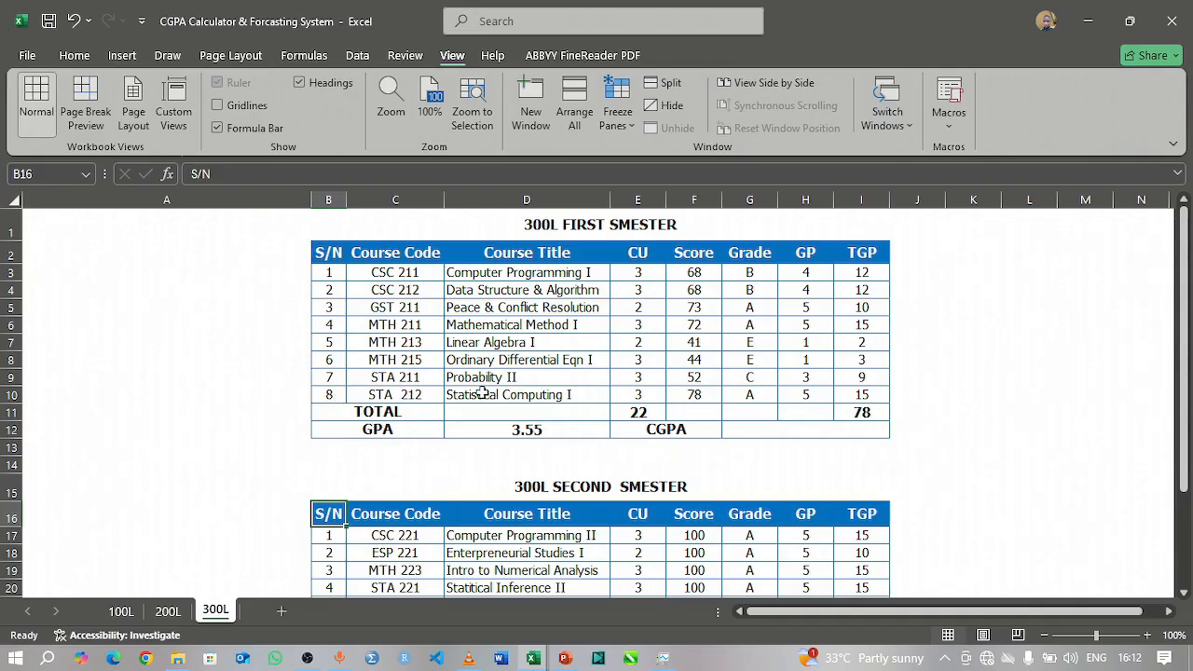
left_click(319, 395)
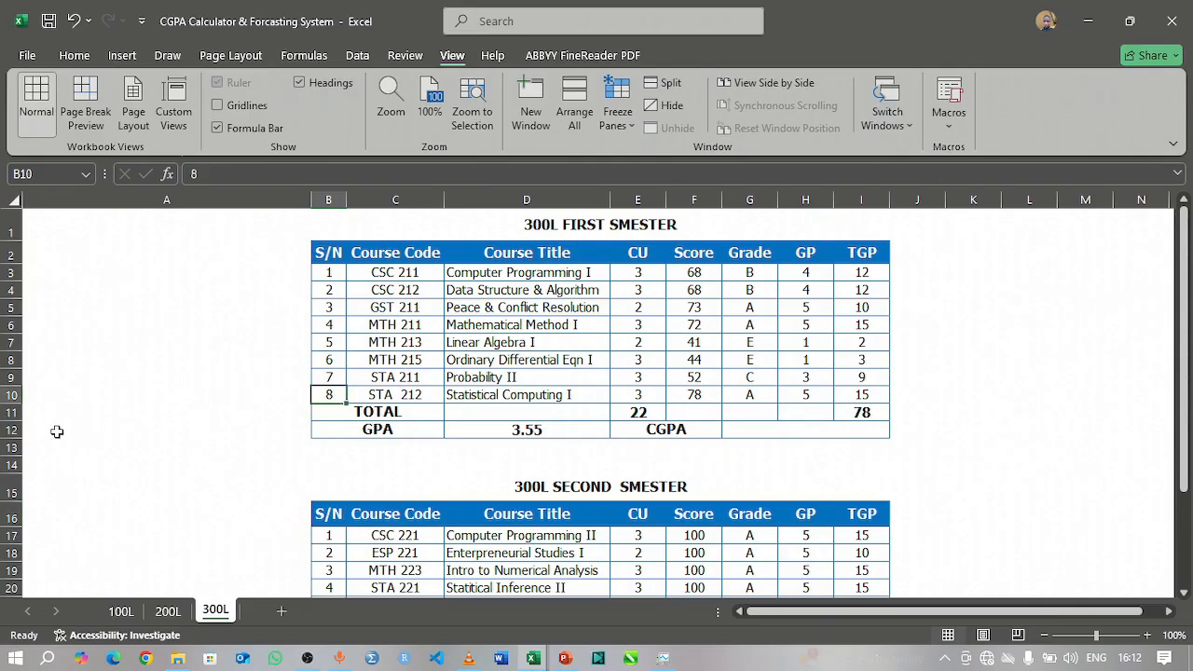
left_click(7, 395)
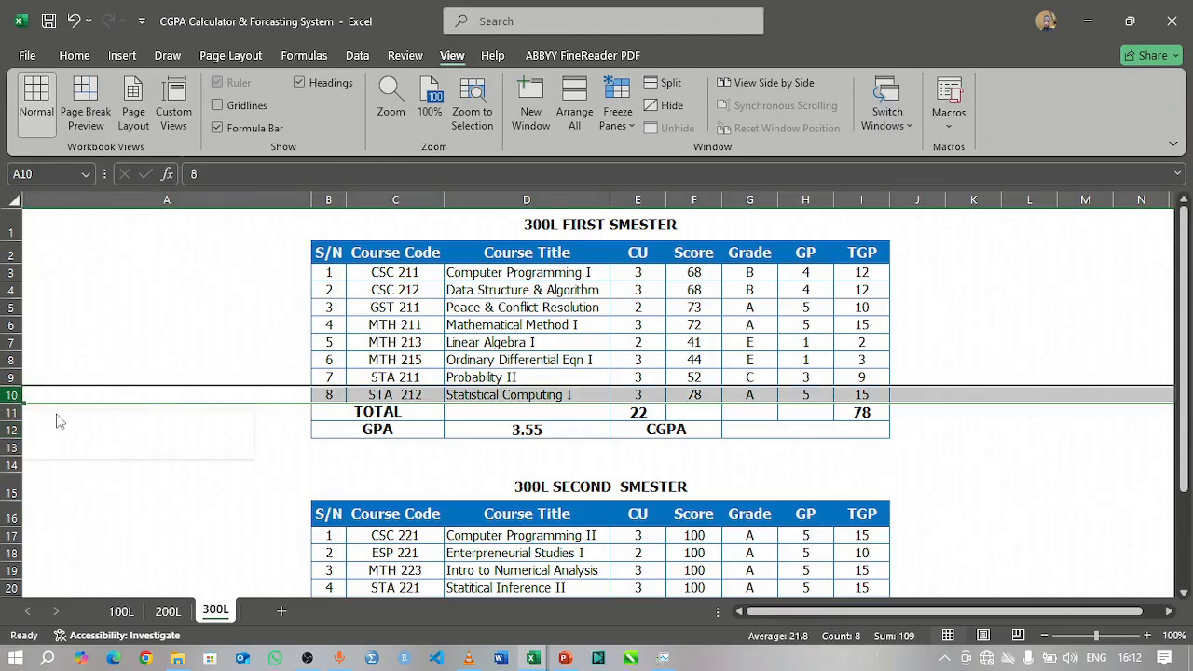
right_click(13, 399)
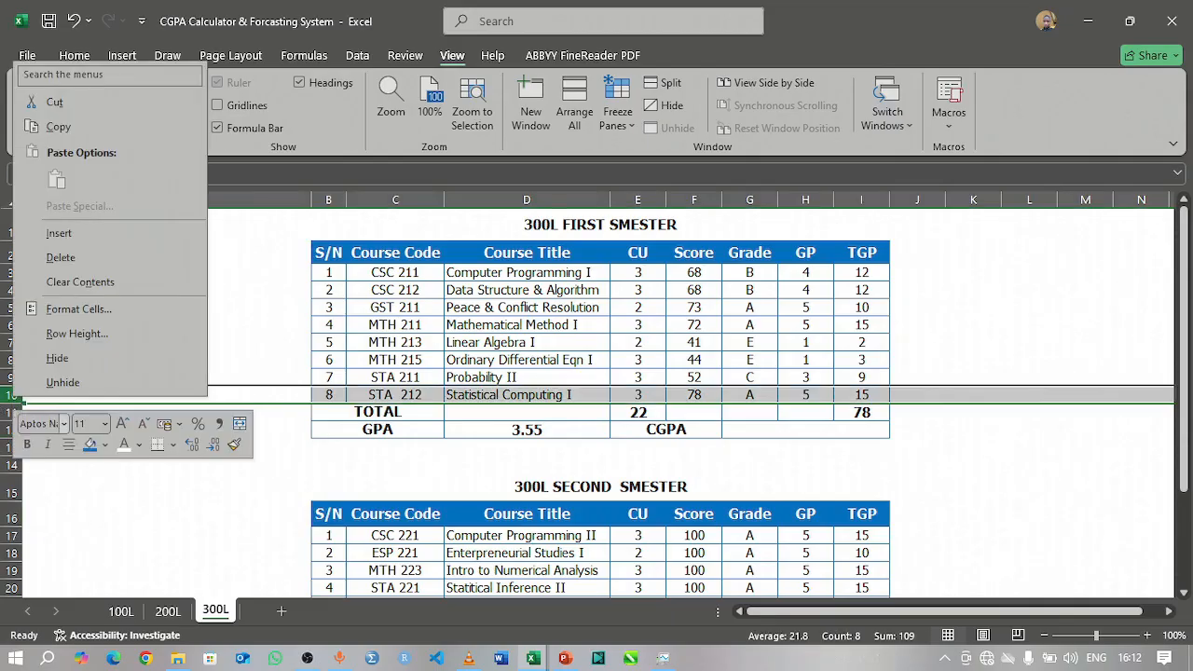
left_click(58, 240)
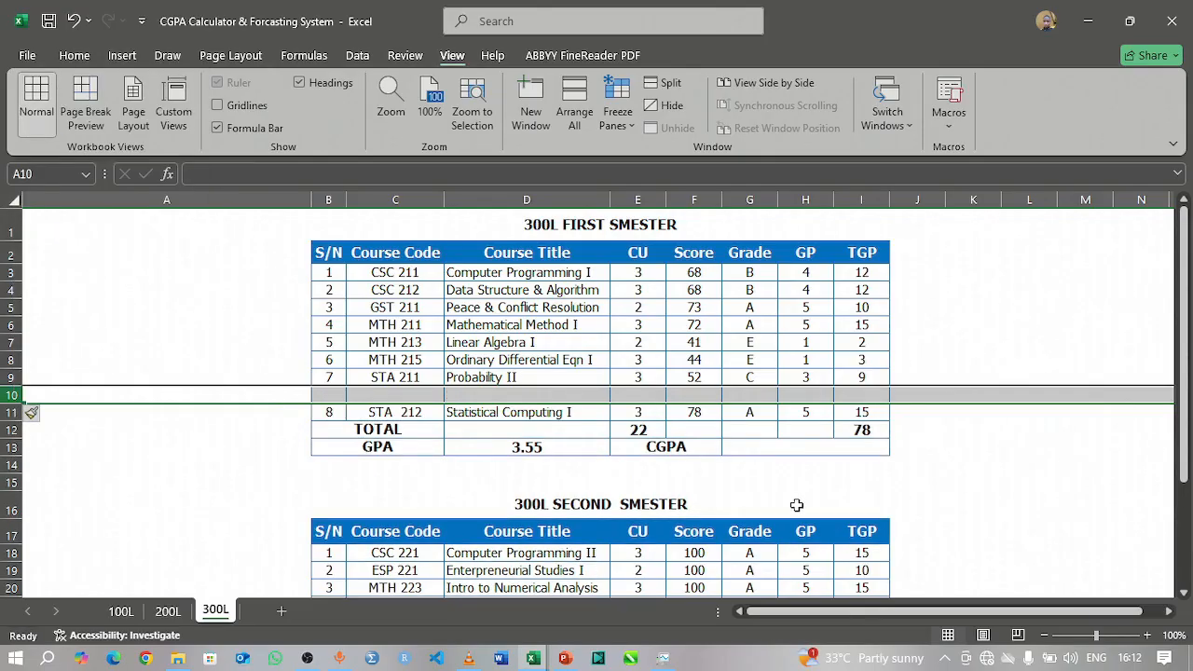
key("ctrl+z")
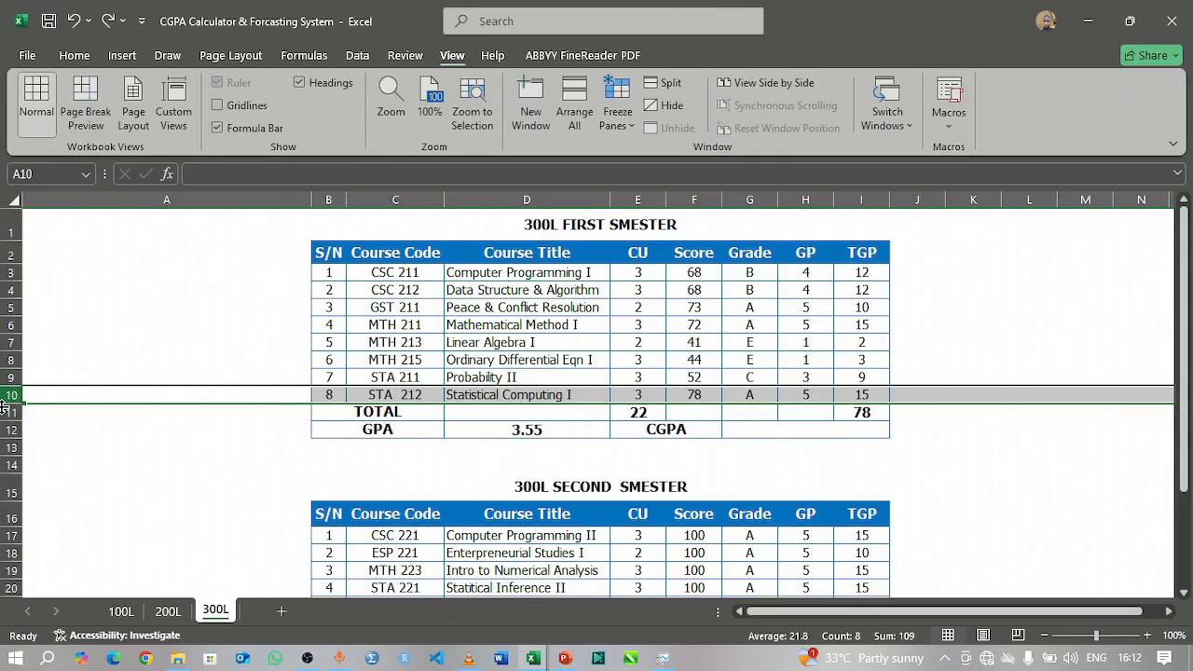
Step: Insert a blank row directly above the TOTAL row in the 300L first semester table
right_click(11, 412)
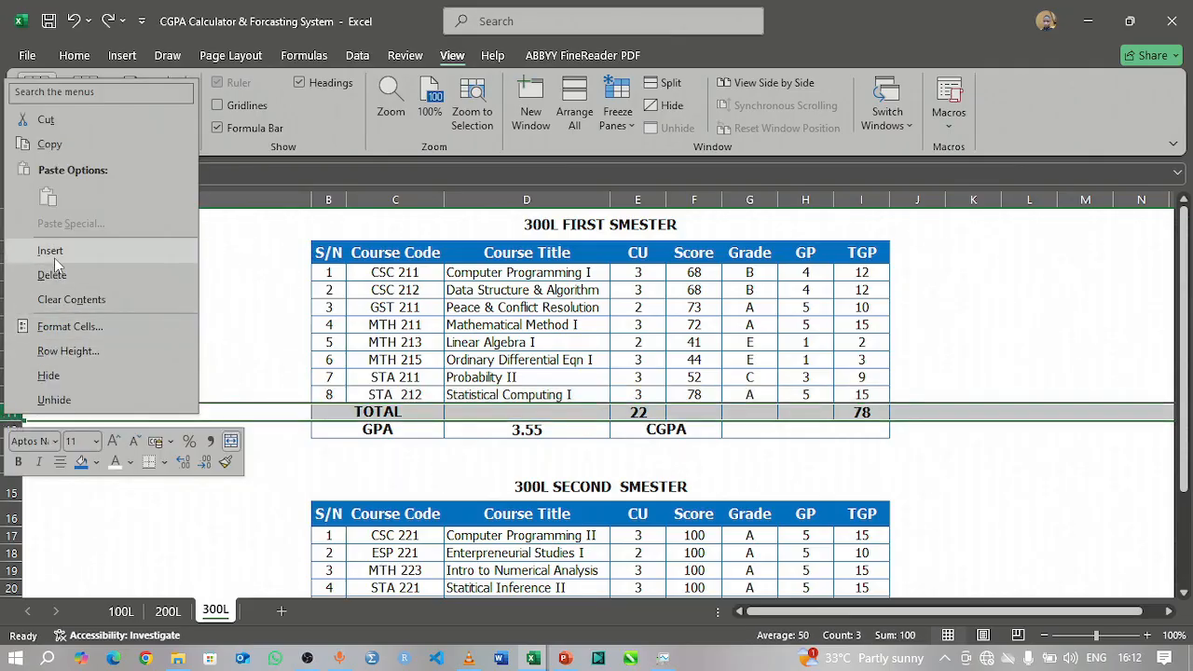
left_click(53, 257)
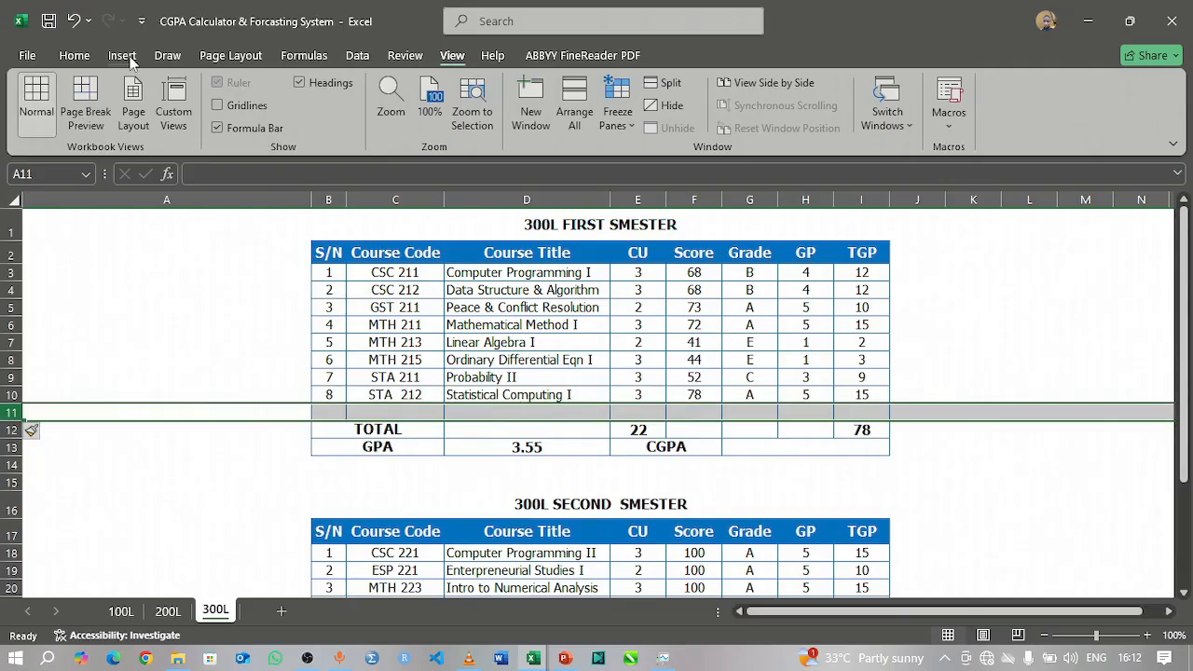
Step: Clear the serial numbers, course codes, titles and credit units in B3:E11 of the 300L first semester table
left_click(74, 56)
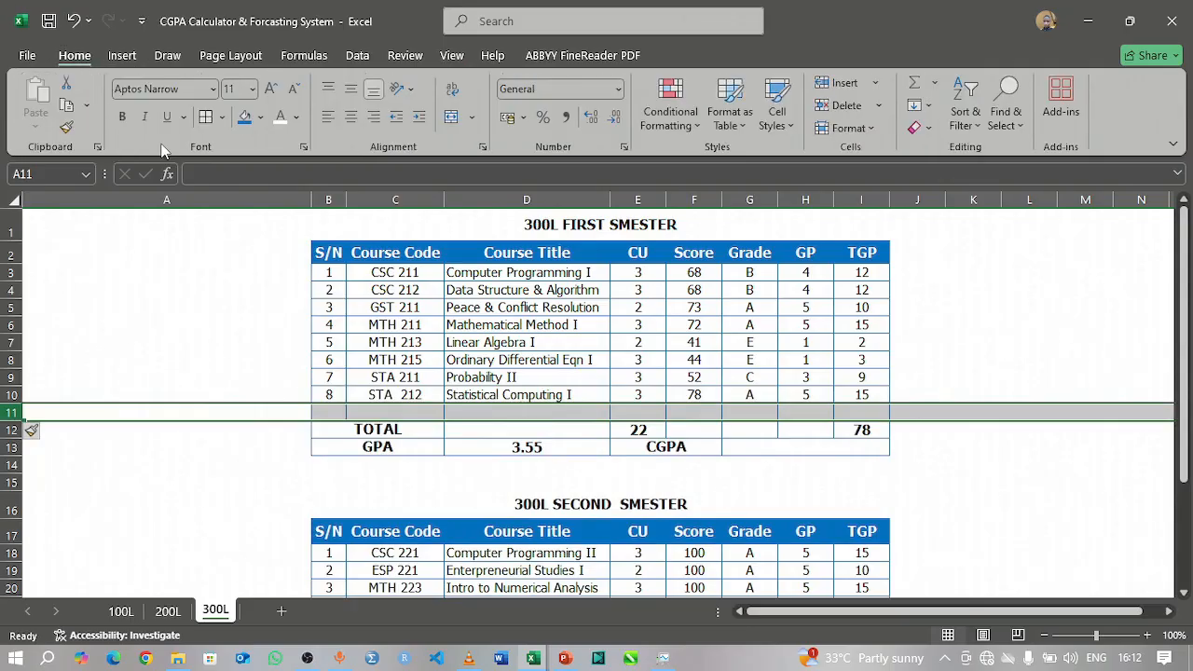
left_click(470, 408)
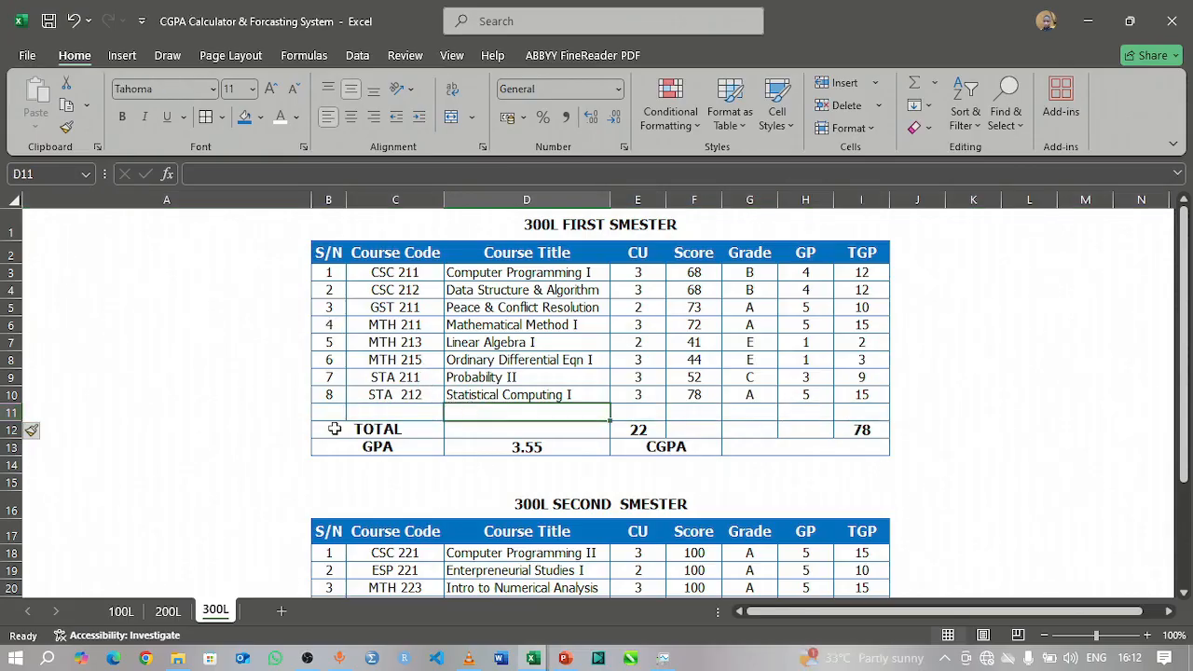
left_click_drag(328, 272, 410, 273)
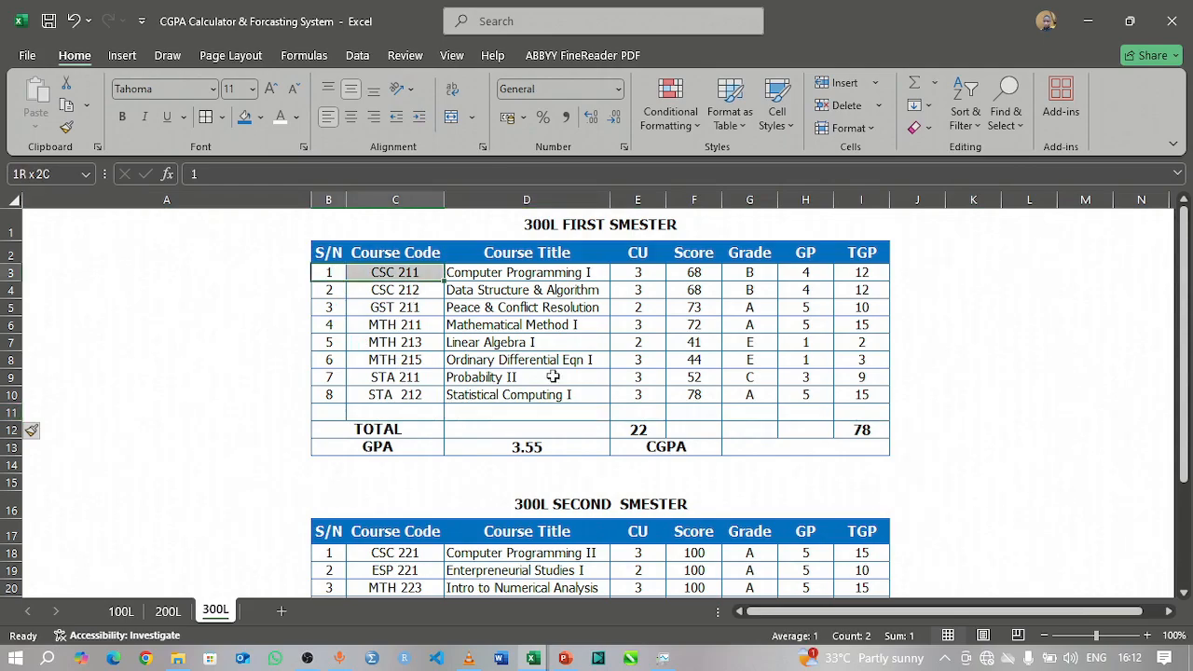
left_click_drag(553, 376, 642, 408)
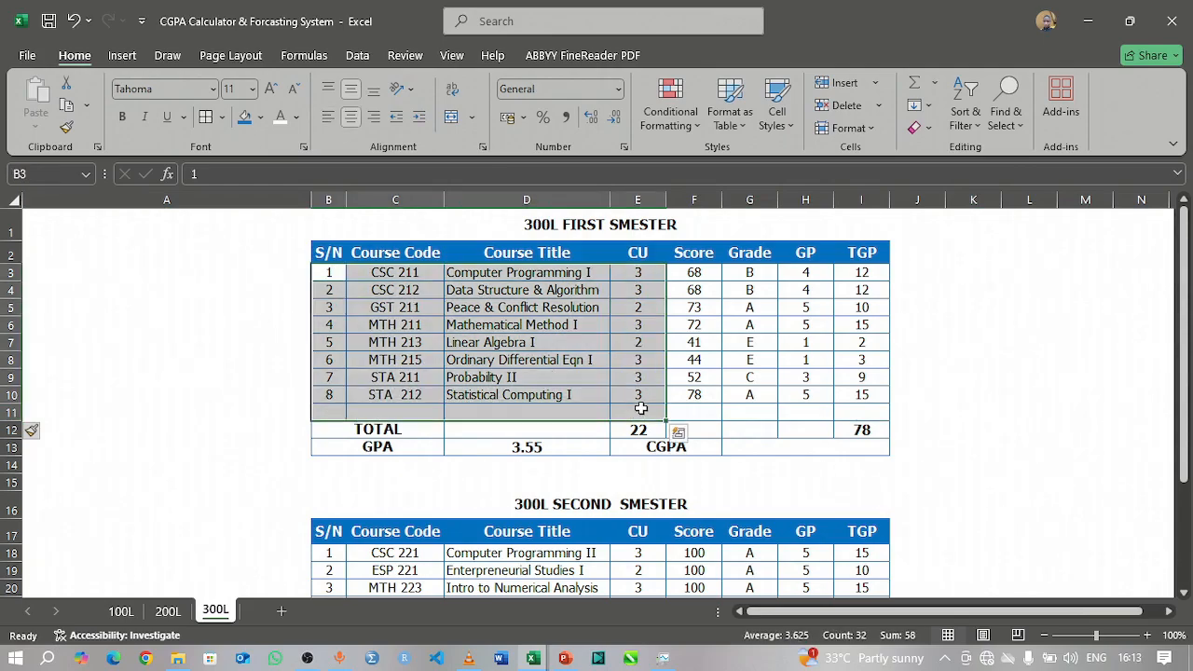
key("Delete")
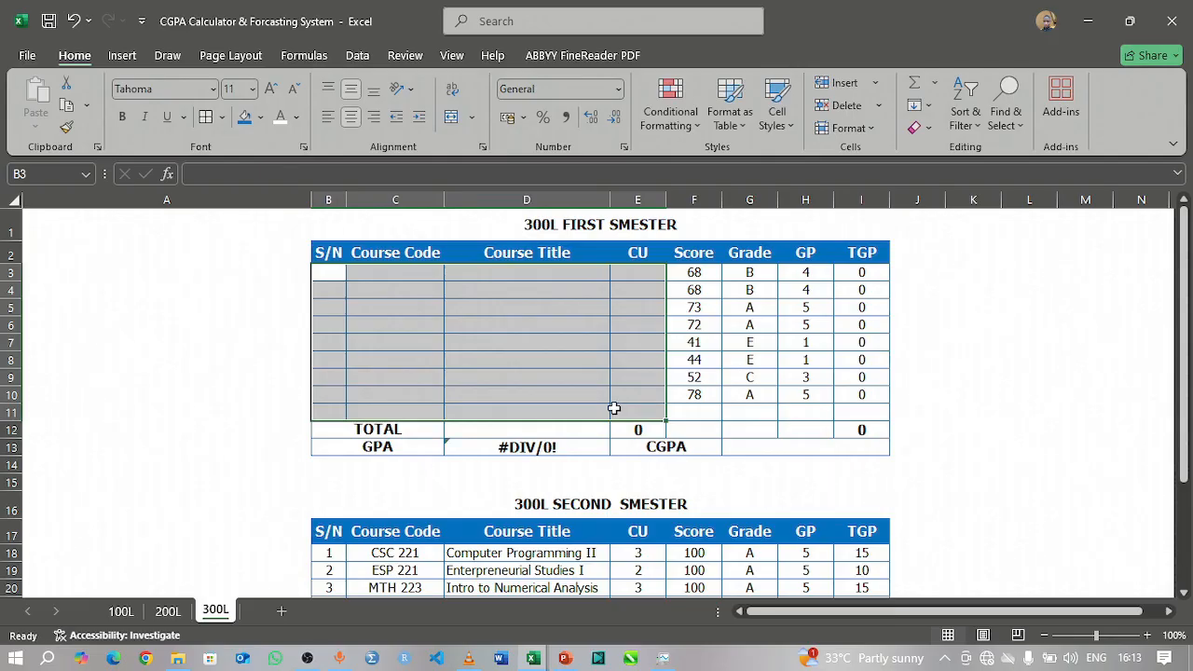
Step: Switch to the Courses for ATHP1P workbook and copy the 300 level first semester course list, A29:D37, on the BMAS sheet
left_click(531, 660)
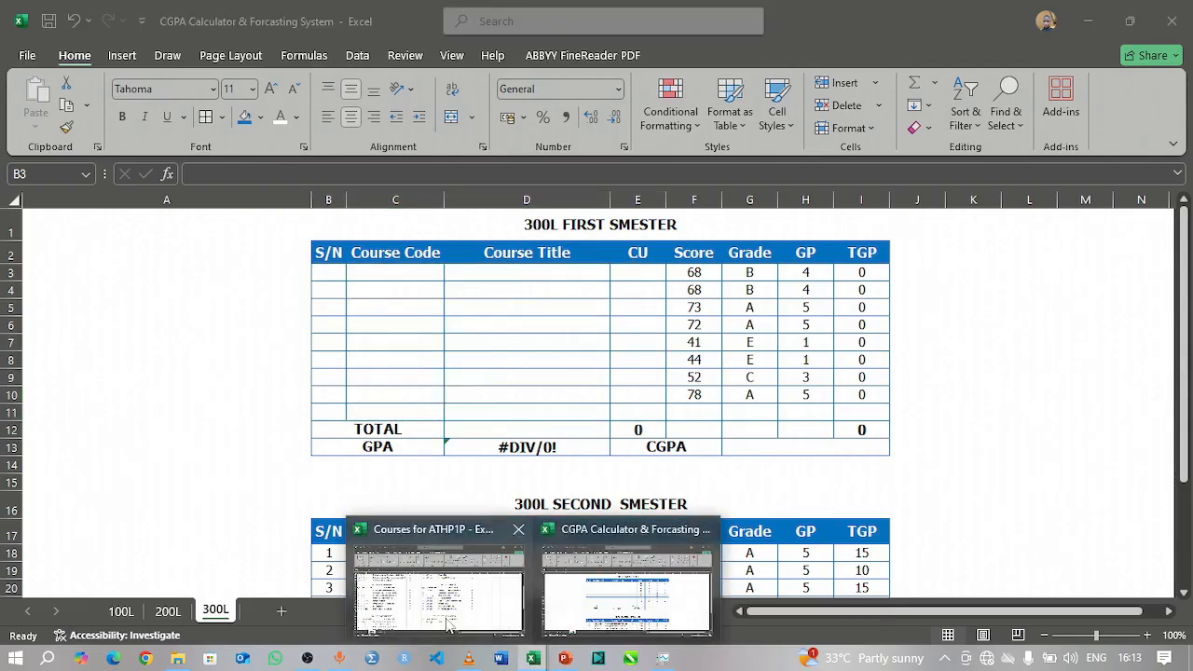
left_click(431, 600)
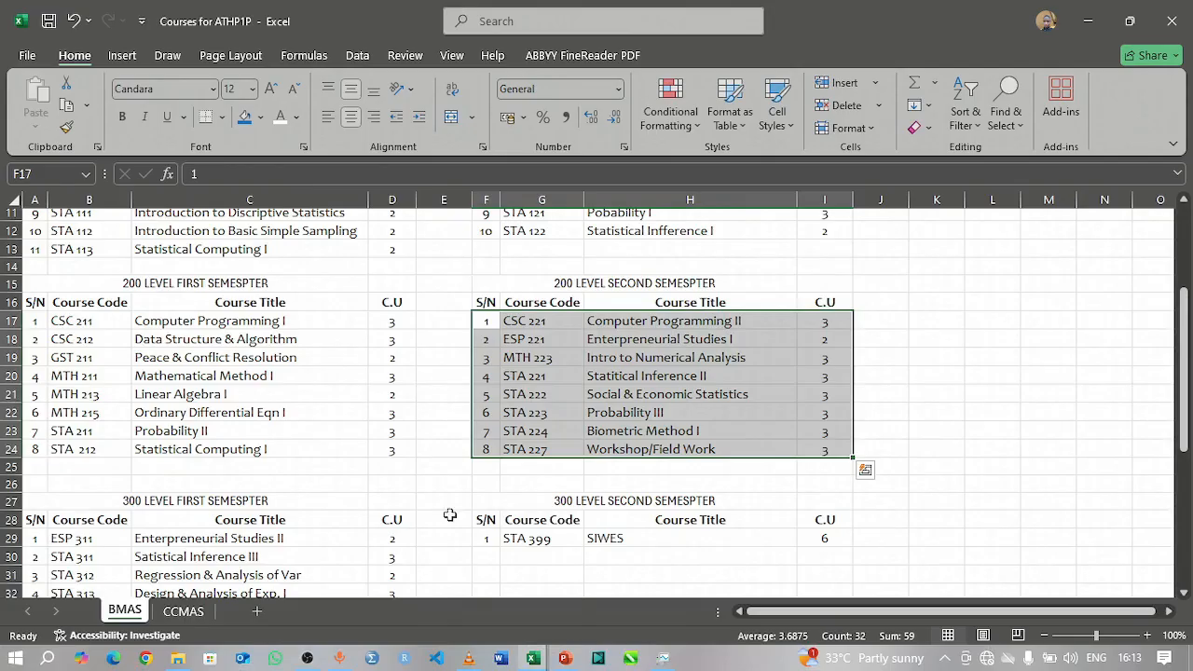
scroll(194, 499, "down", 1)
scroll(194, 499, "down", 2)
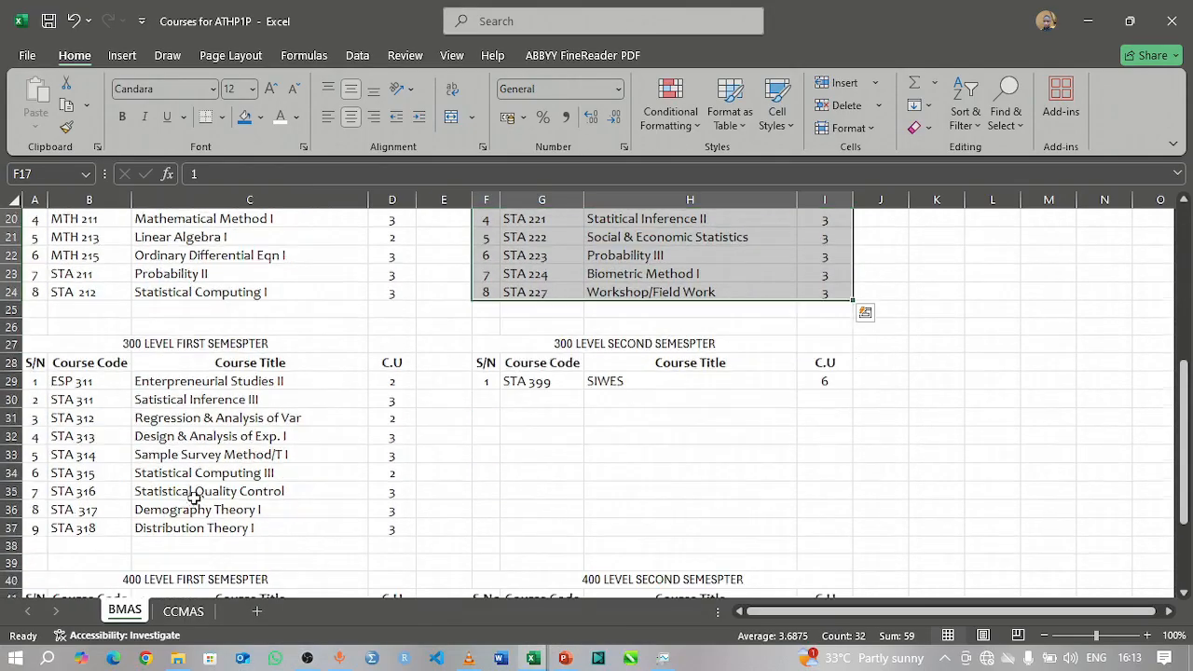
left_click_drag(38, 380, 386, 529)
key("ctrl+c")
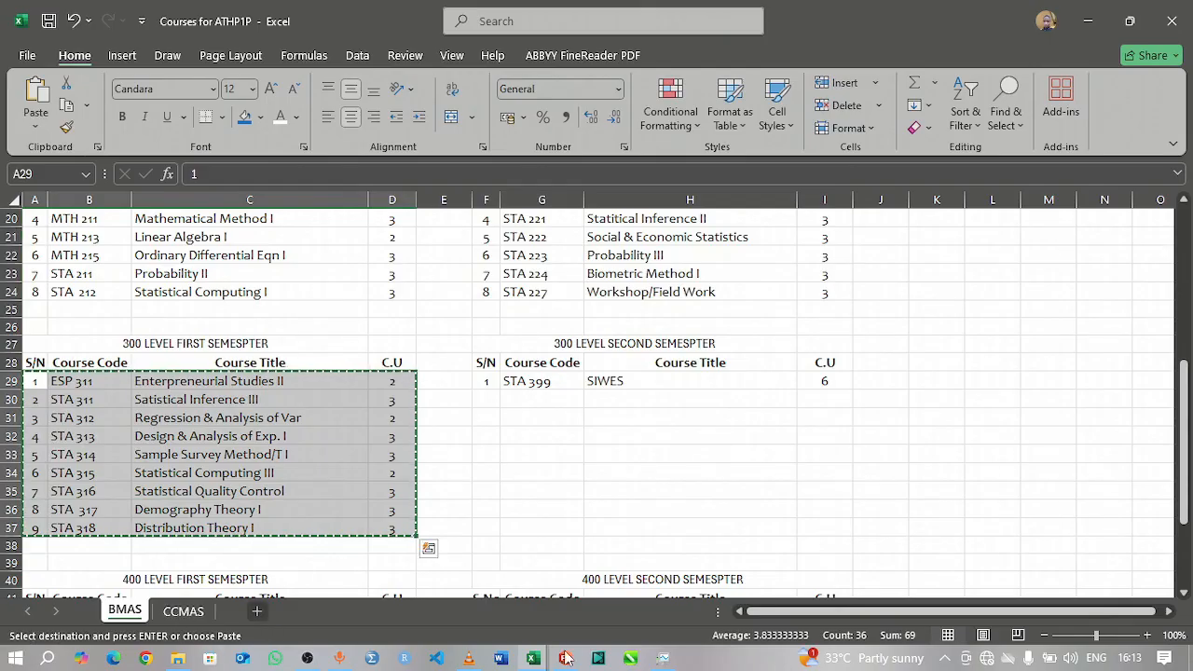
Step: Return to the CGPA Calculator workbook and paste the copied courses as values only, starting at B3 of the 300L sheet
mouse_move(534, 660)
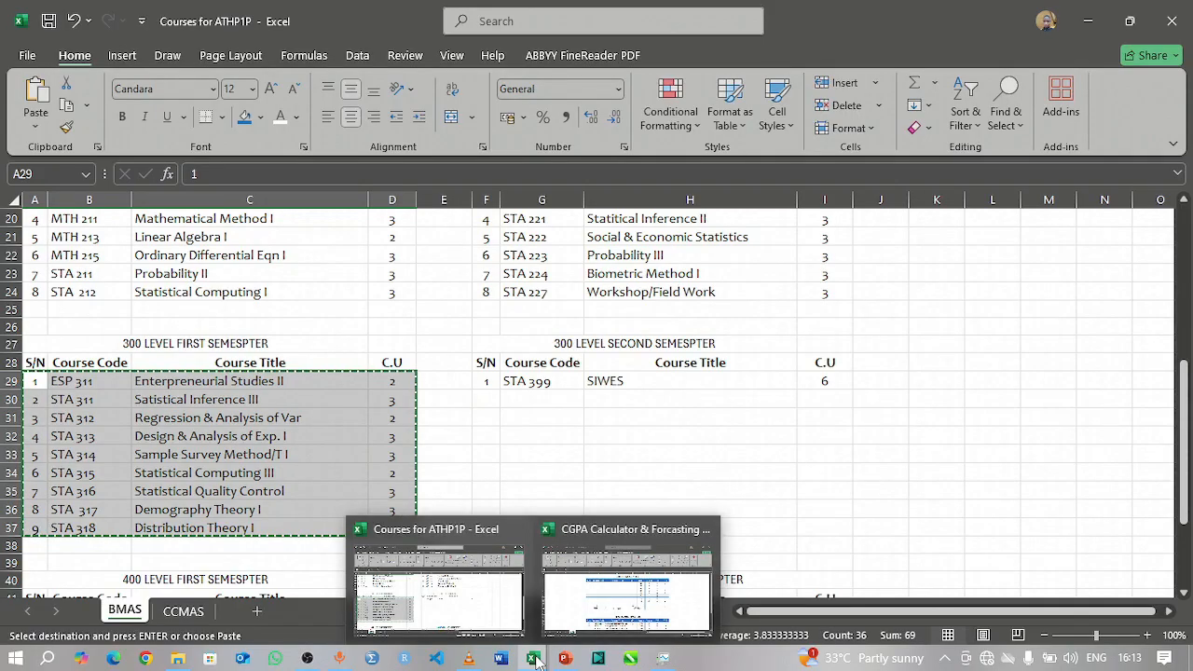
left_click(578, 603)
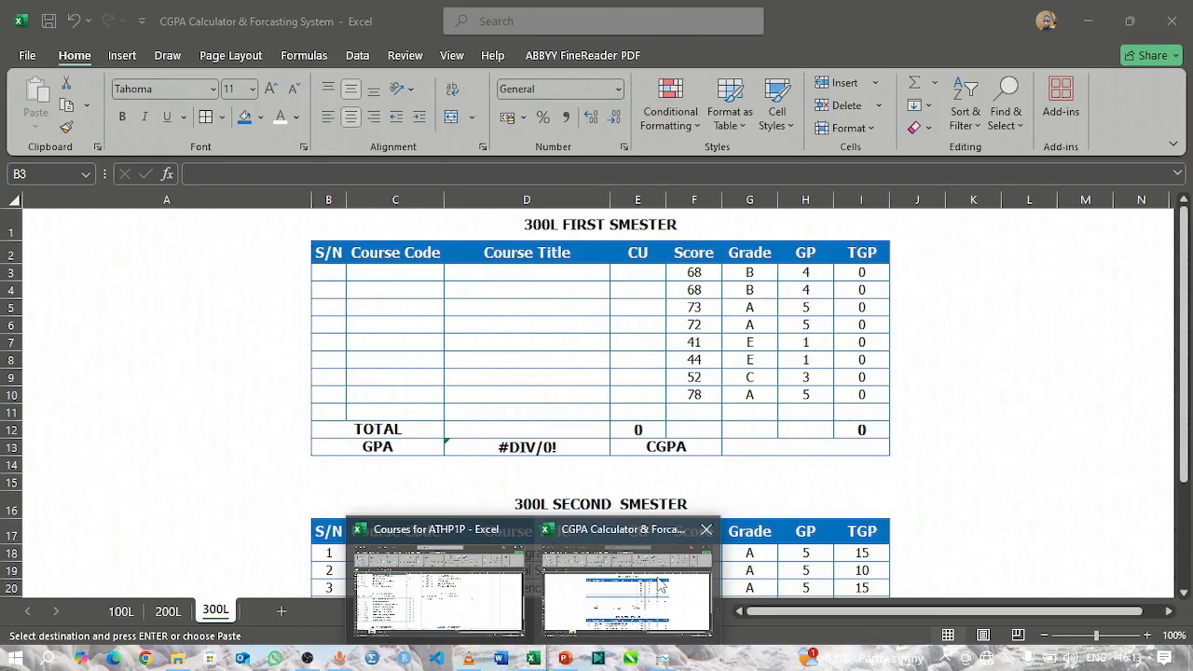
left_click(326, 272)
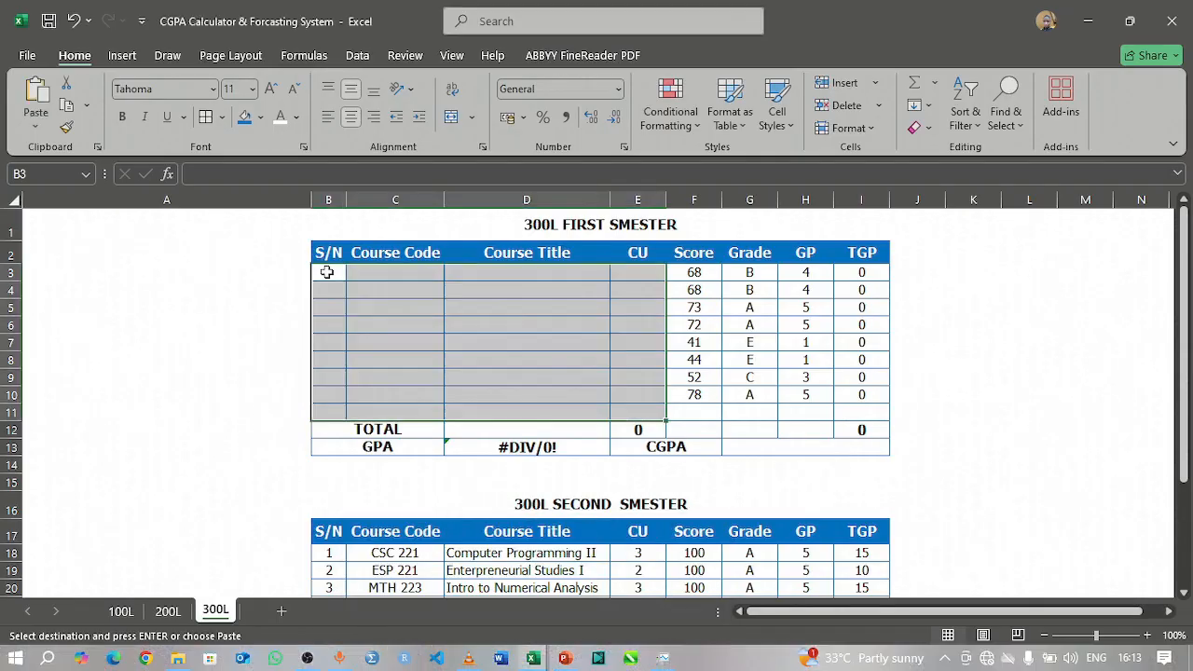
left_click(326, 272)
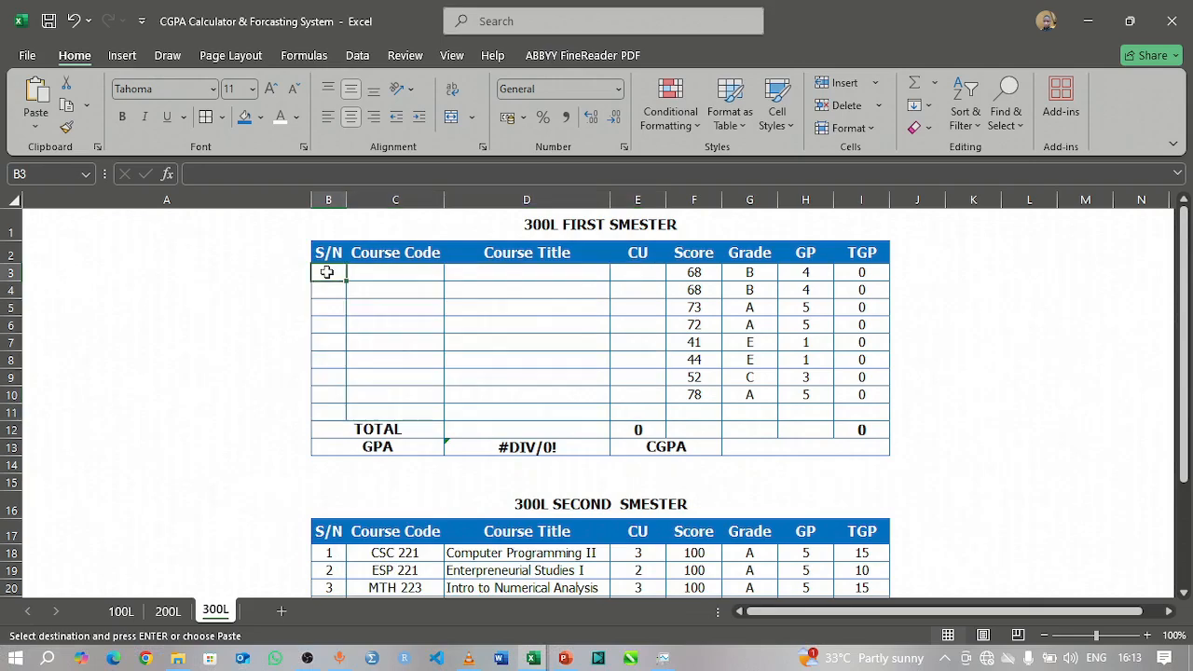
left_click(36, 130)
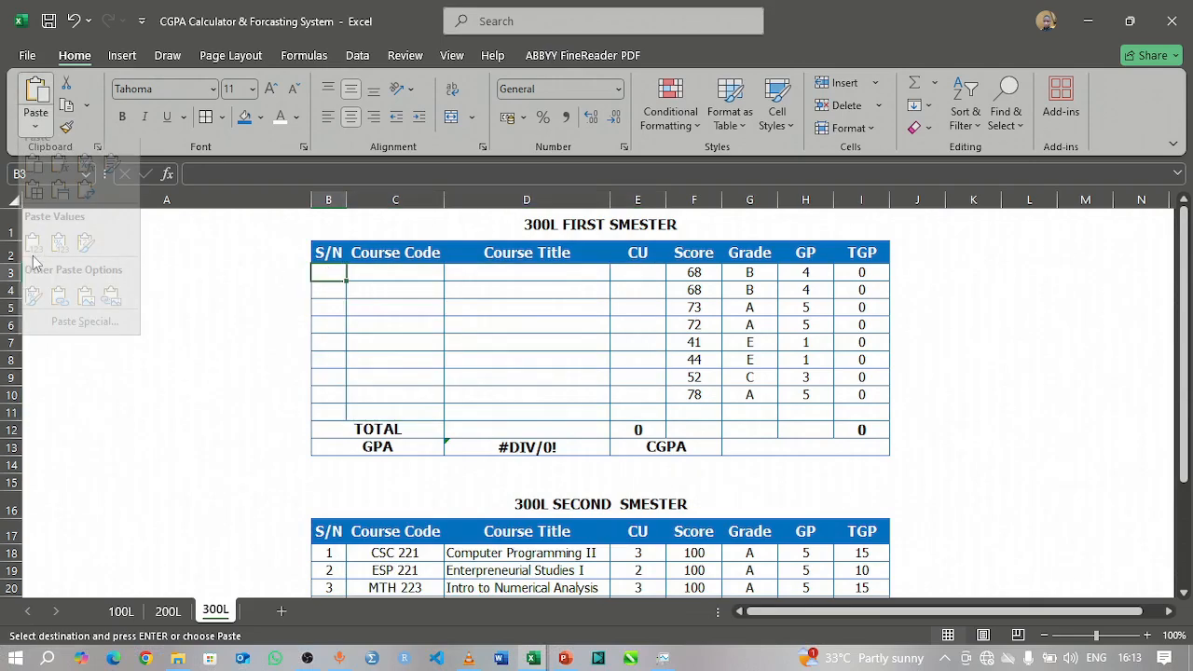
left_click(32, 259)
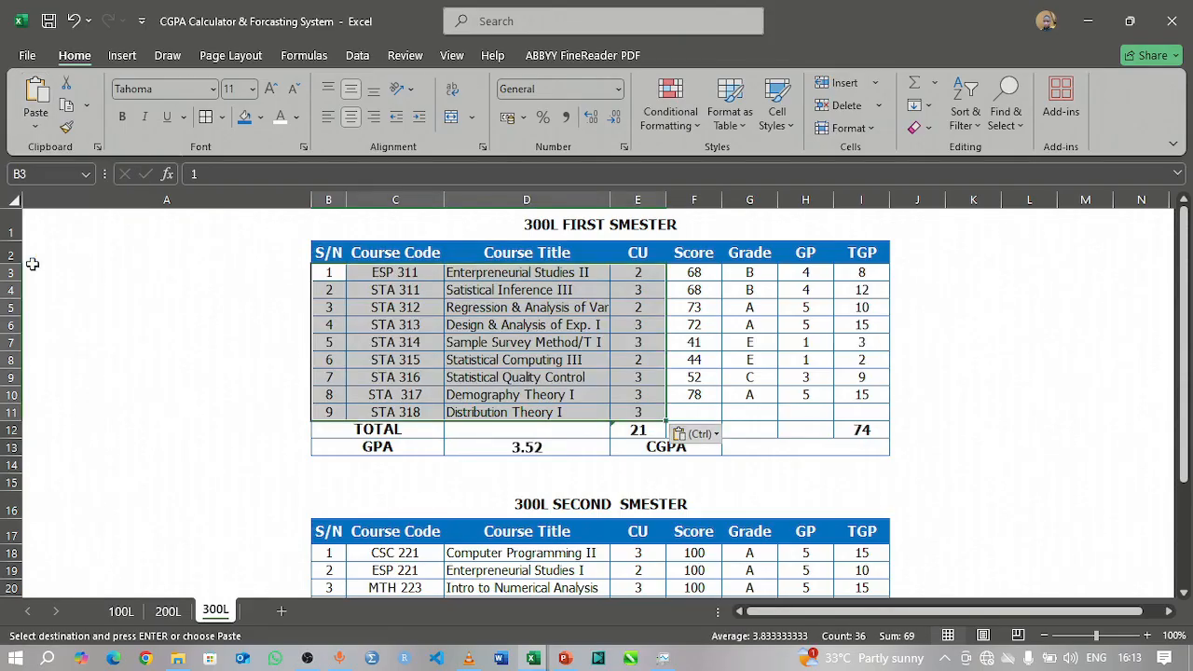
Step: Fill the score, grade, GP and TGP cells F10:I10 down into row 11 for the ninth course
left_click(689, 414)
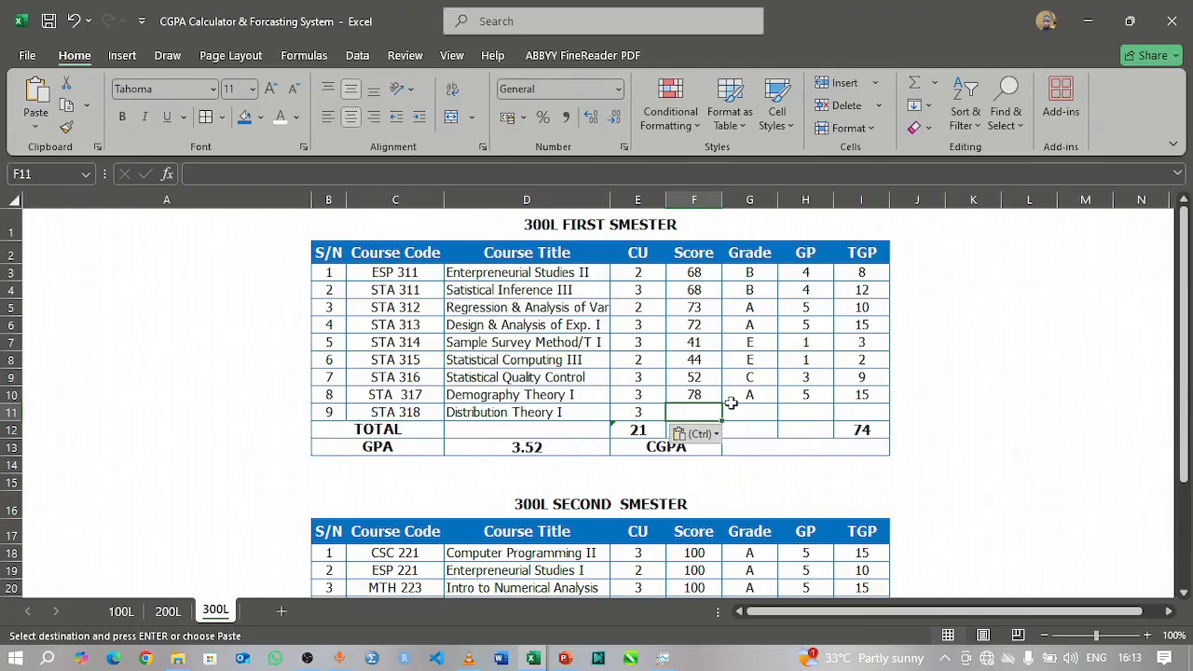
left_click(709, 399)
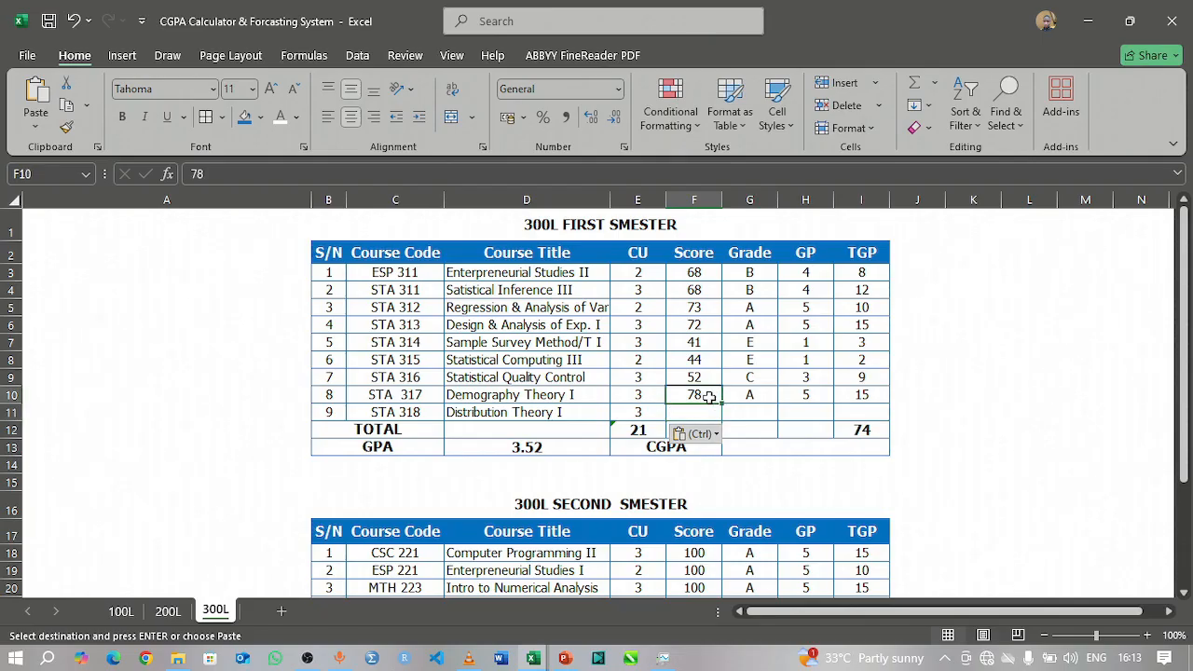
left_click(762, 413)
left_click_drag(701, 398, 854, 428)
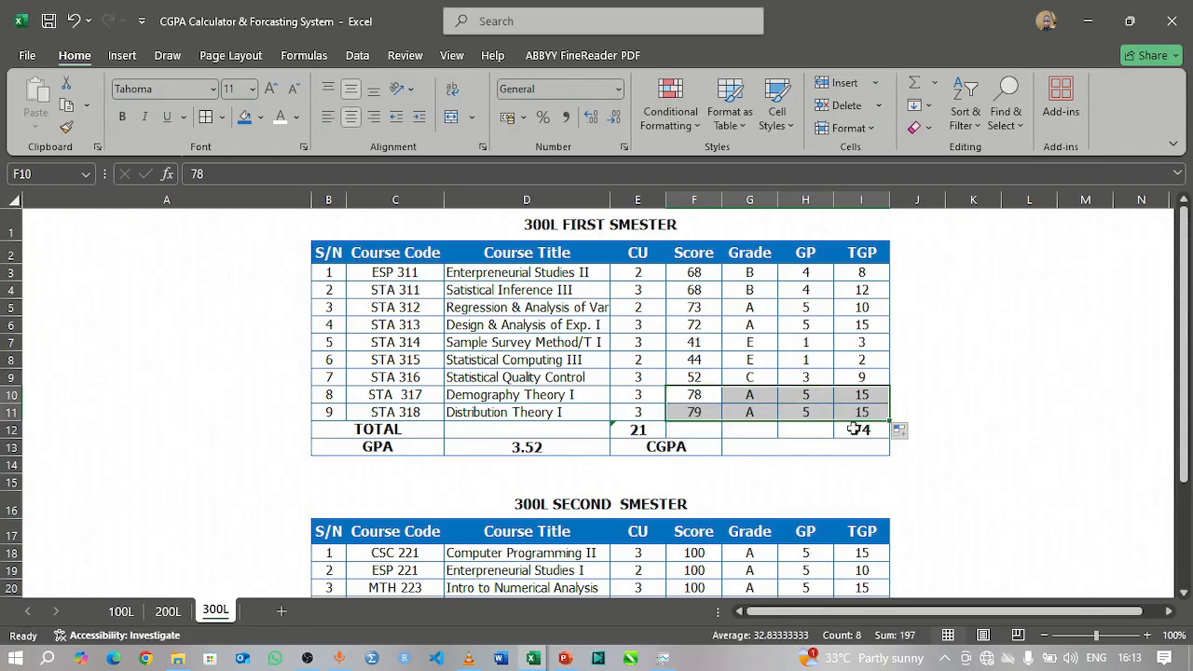
left_click(863, 341)
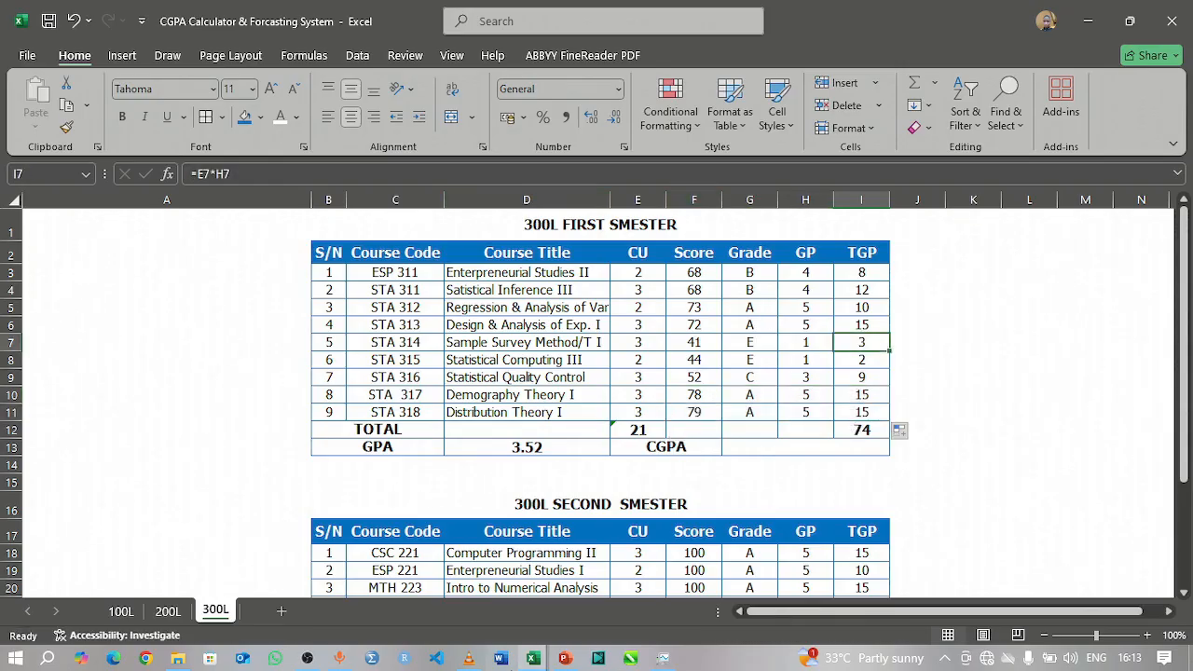
Step: Extend the first semester CU total in E12 to include the ninth course, using =SUM(E3:E11)
left_click(632, 432)
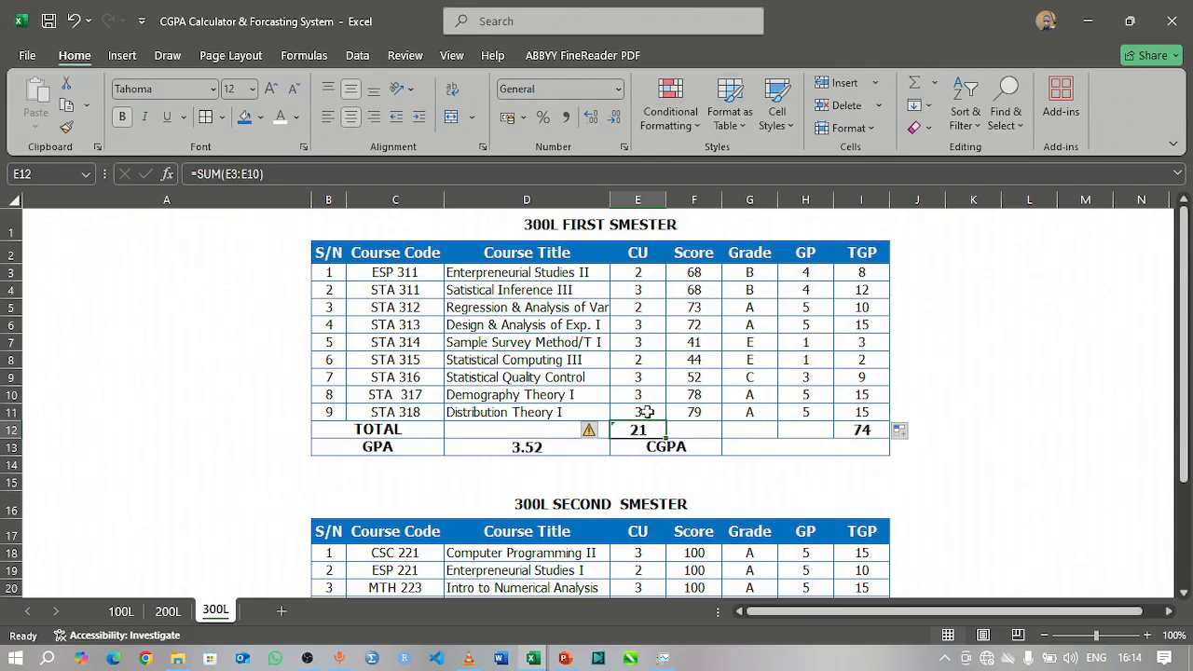
left_click(646, 411)
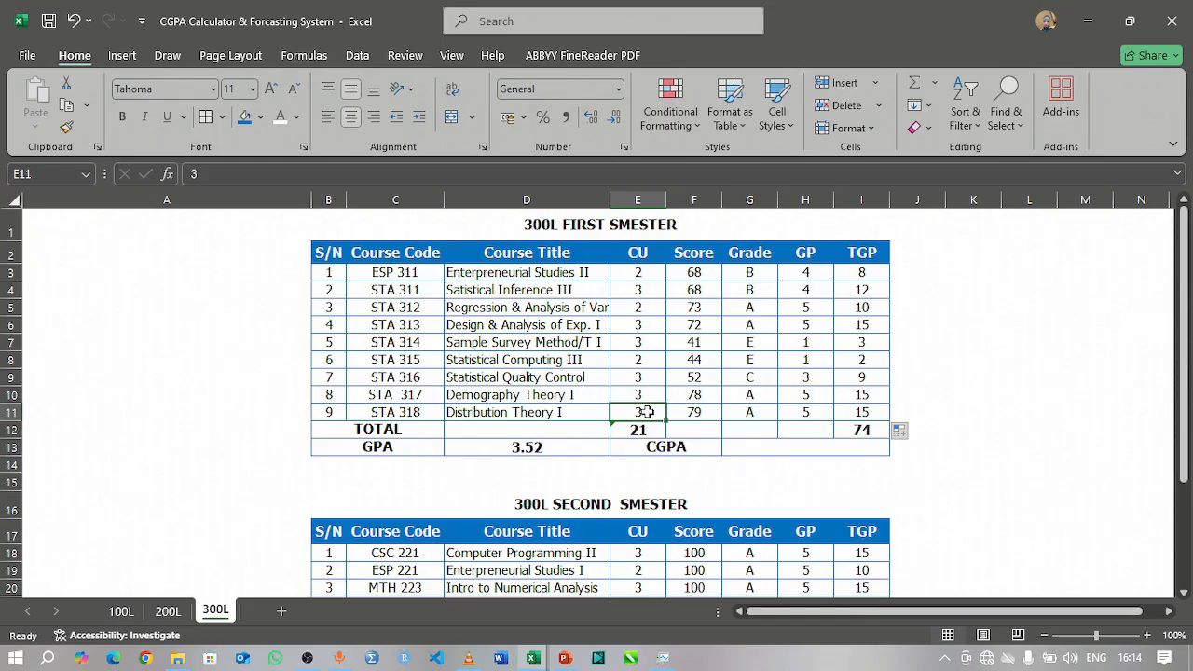
left_click(640, 430)
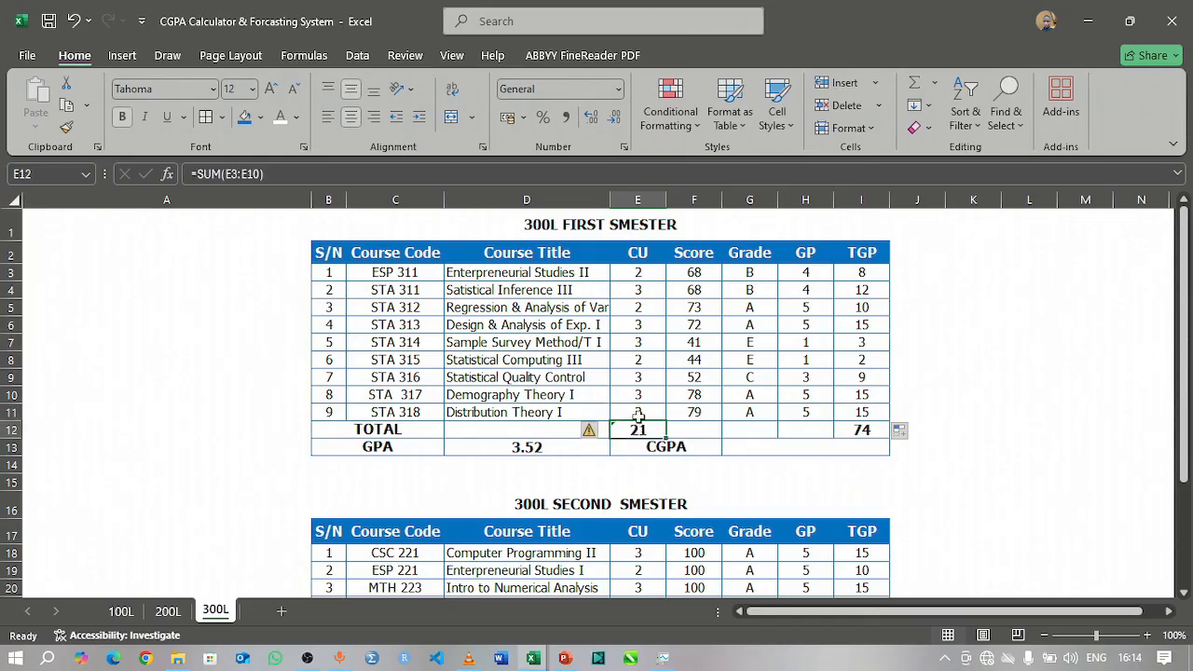
left_click(257, 174)
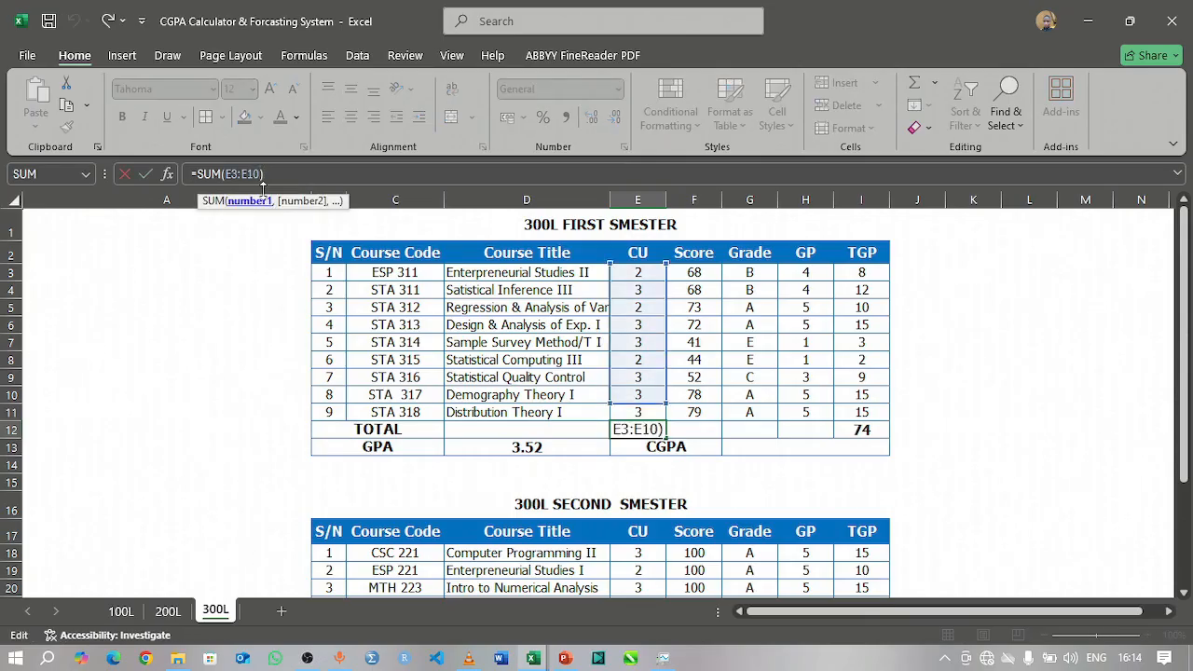
key("BackSpace")
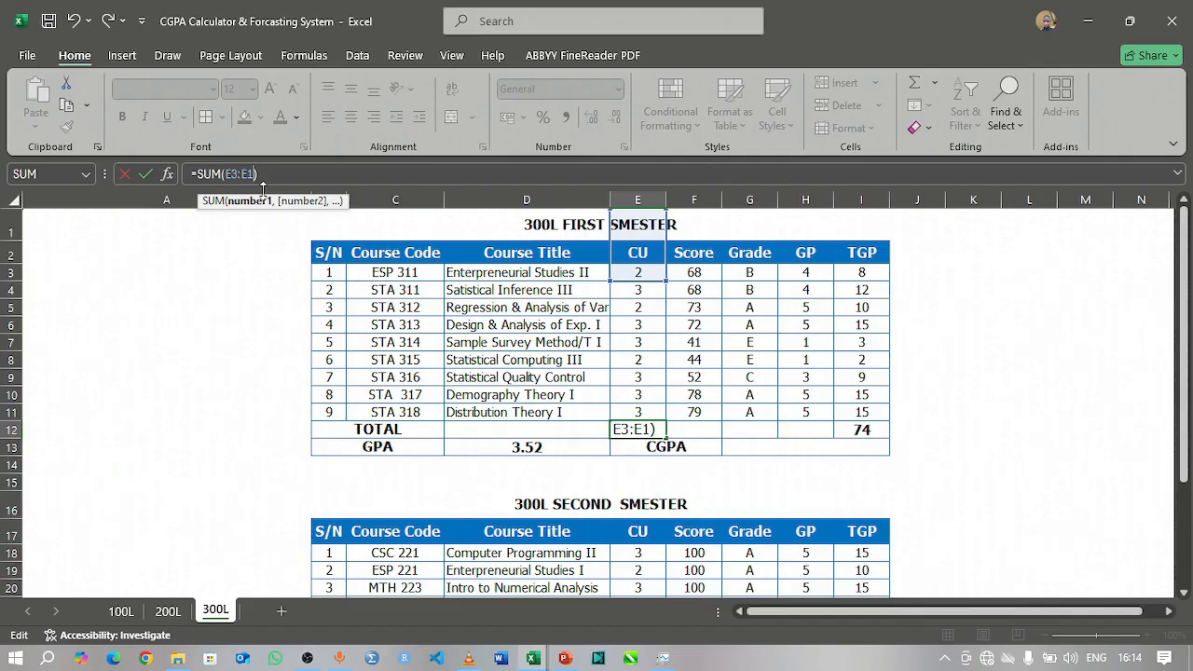
type("1")
key("Tab")
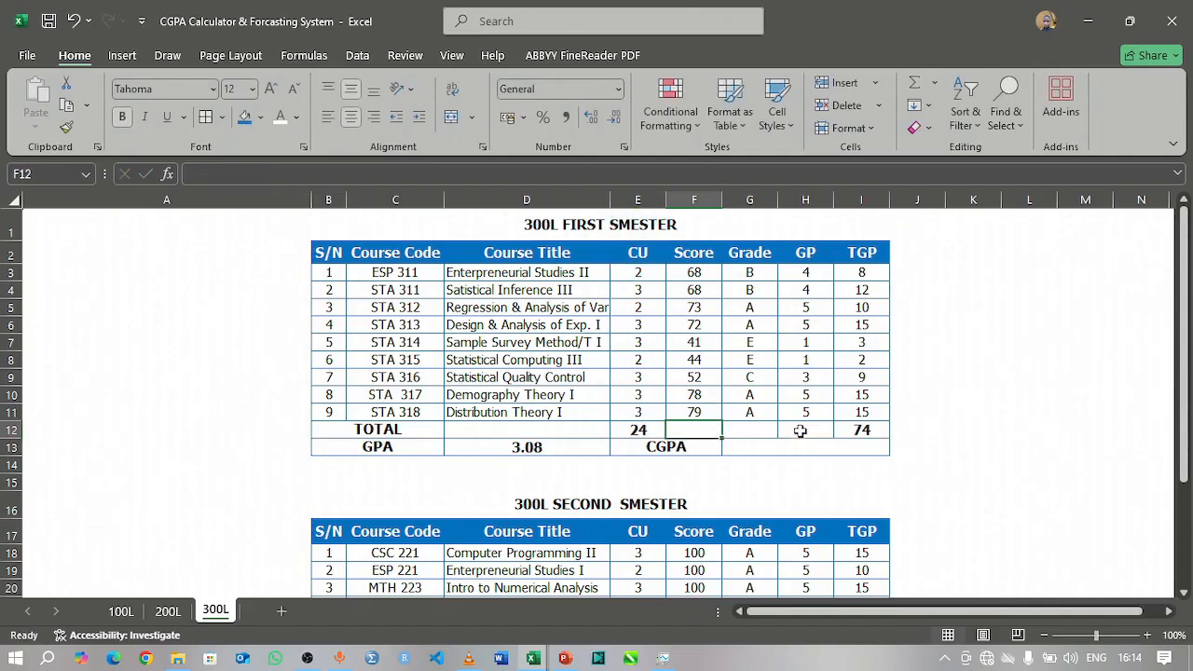
Step: Extend the first semester TGP total in I12 to include the ninth course, using =SUM(I3:I11)
left_click(862, 432)
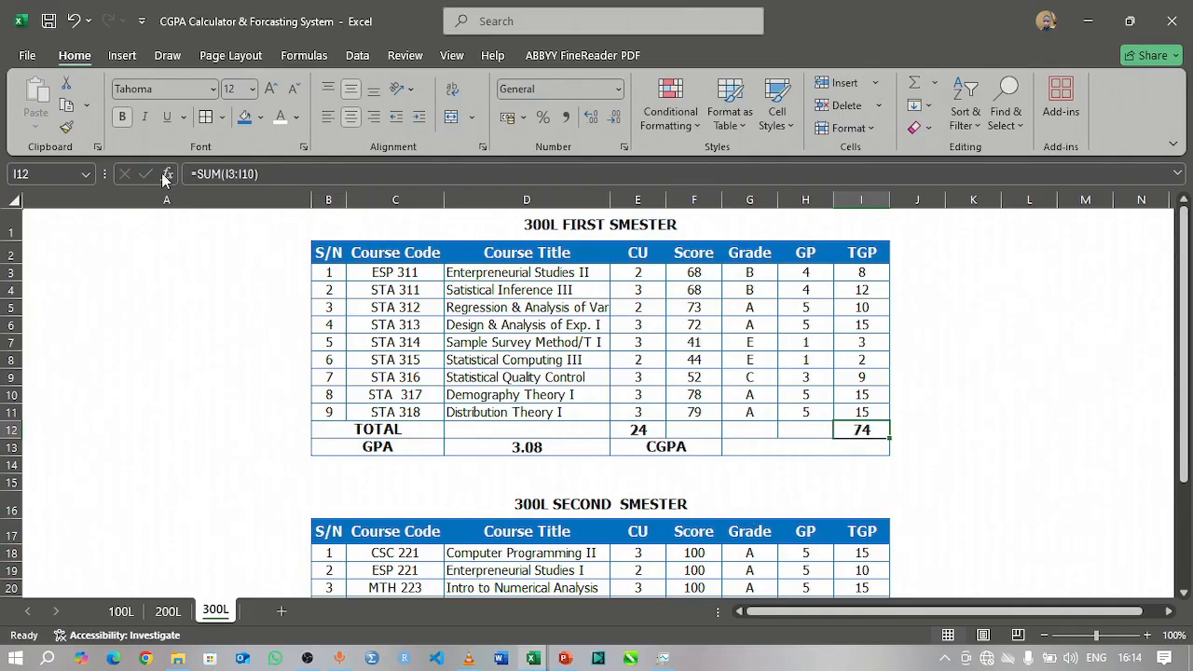
left_click(255, 175)
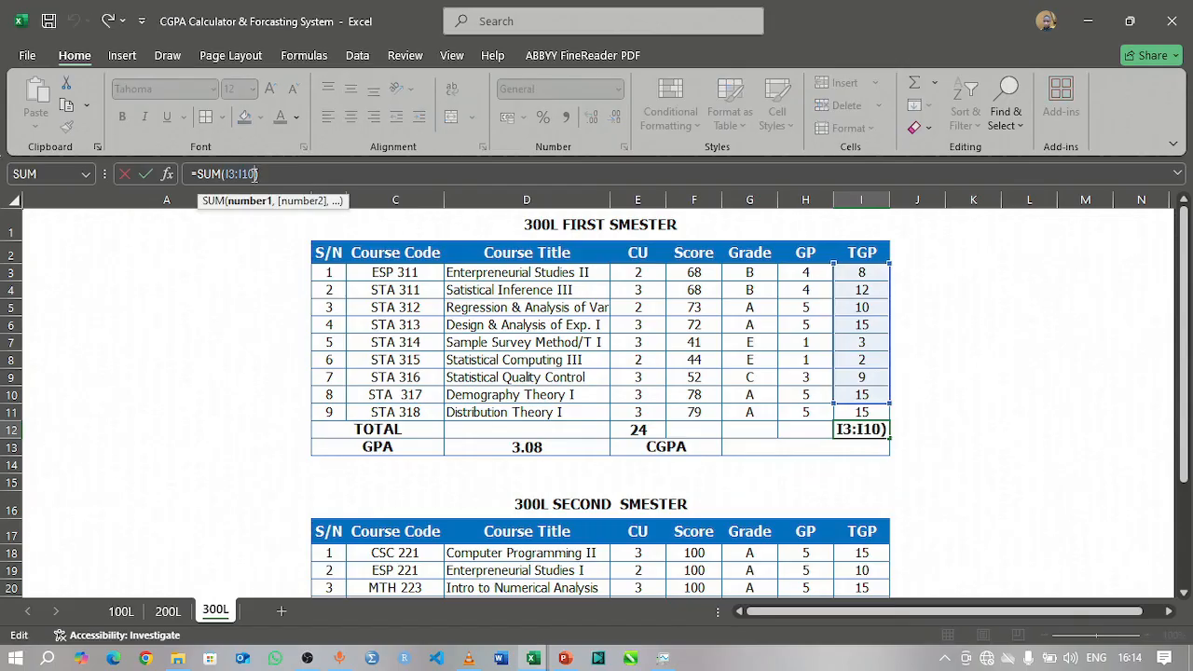
key("BackSpace")
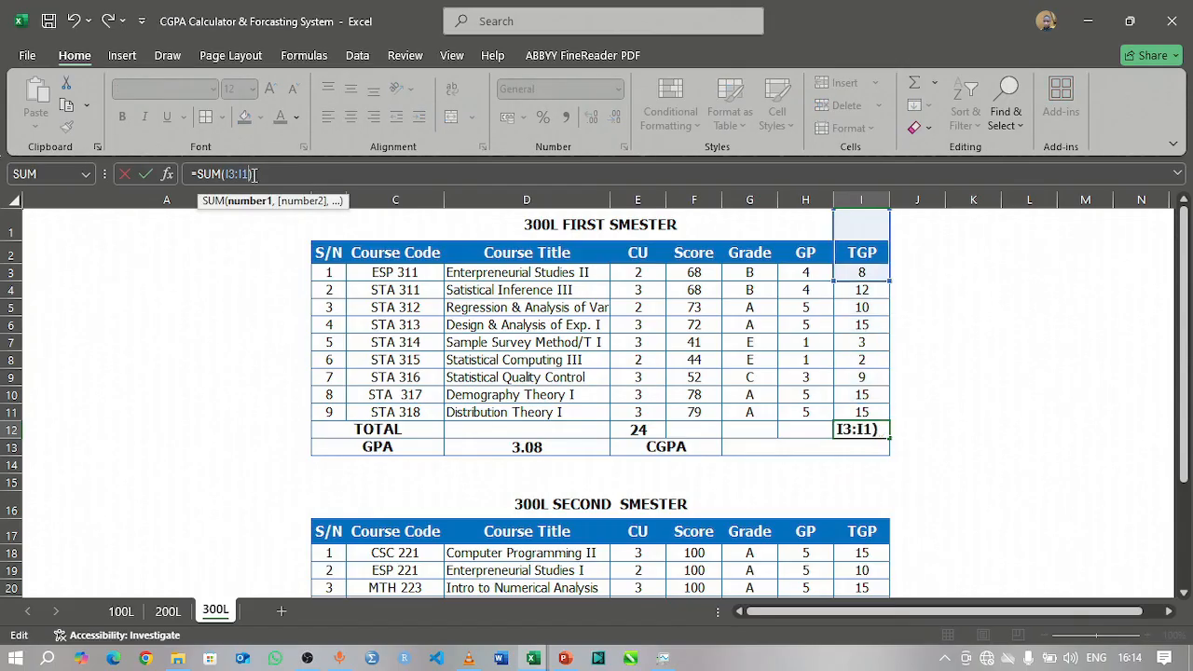
type("1")
key("Return")
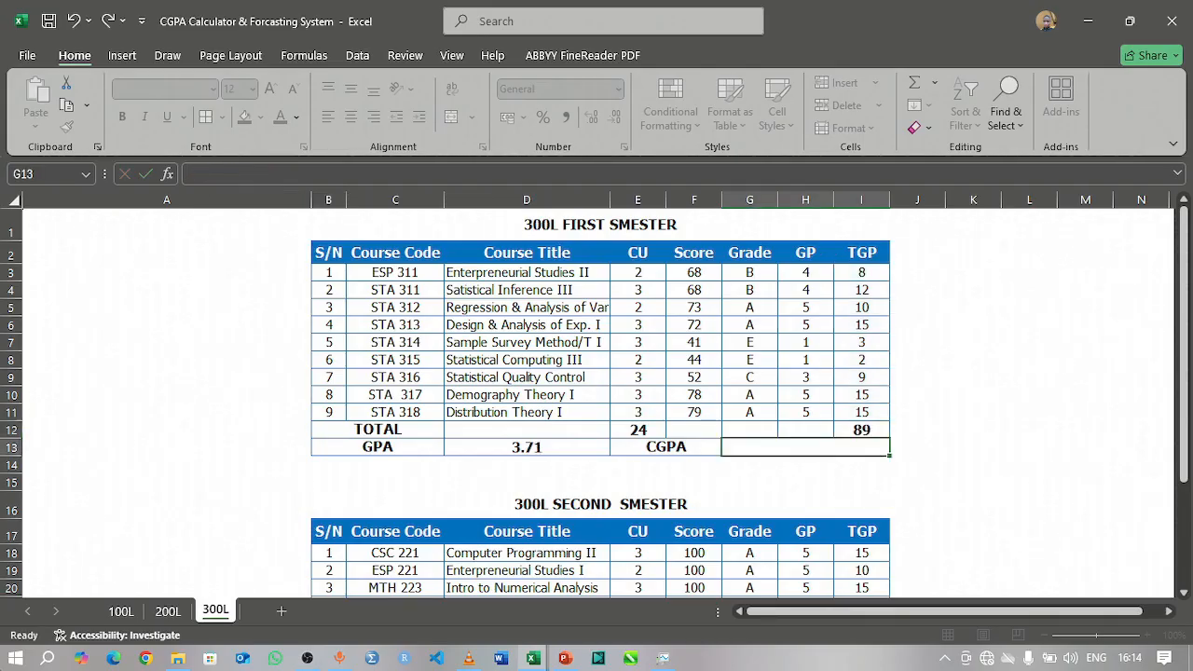
left_click(973, 482)
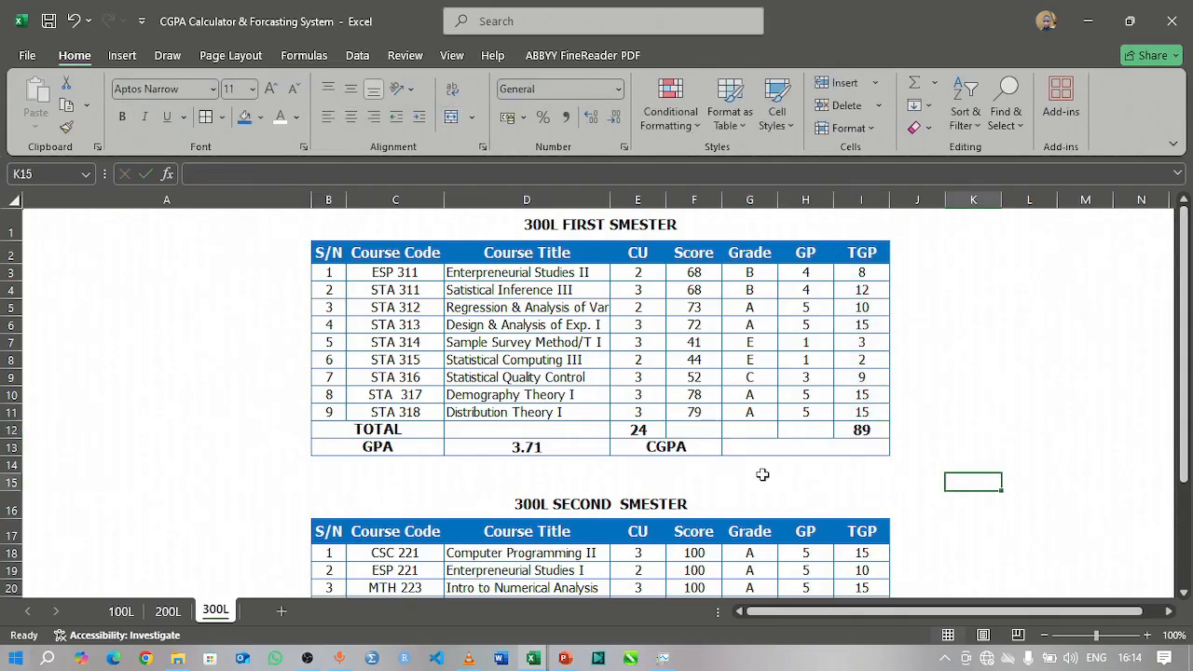
Step: Delete rows 19 to 25 from the 300L second semester table, leaving a single course row
scroll(422, 431, "down", 4)
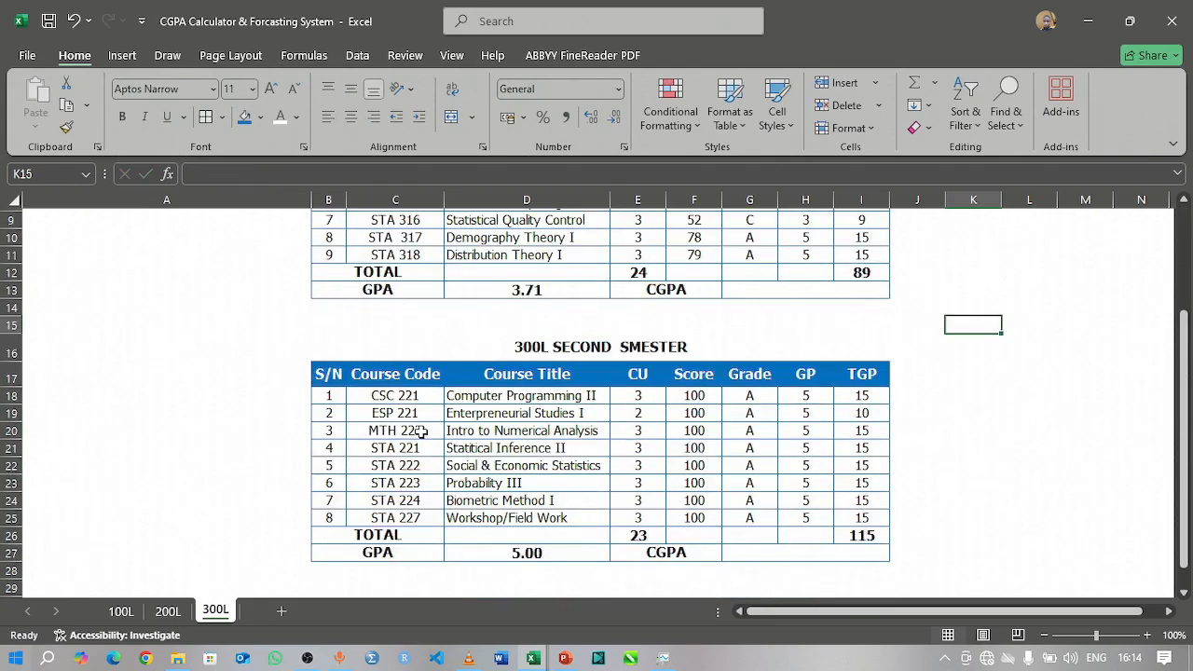
scroll(421, 430, "up", 4)
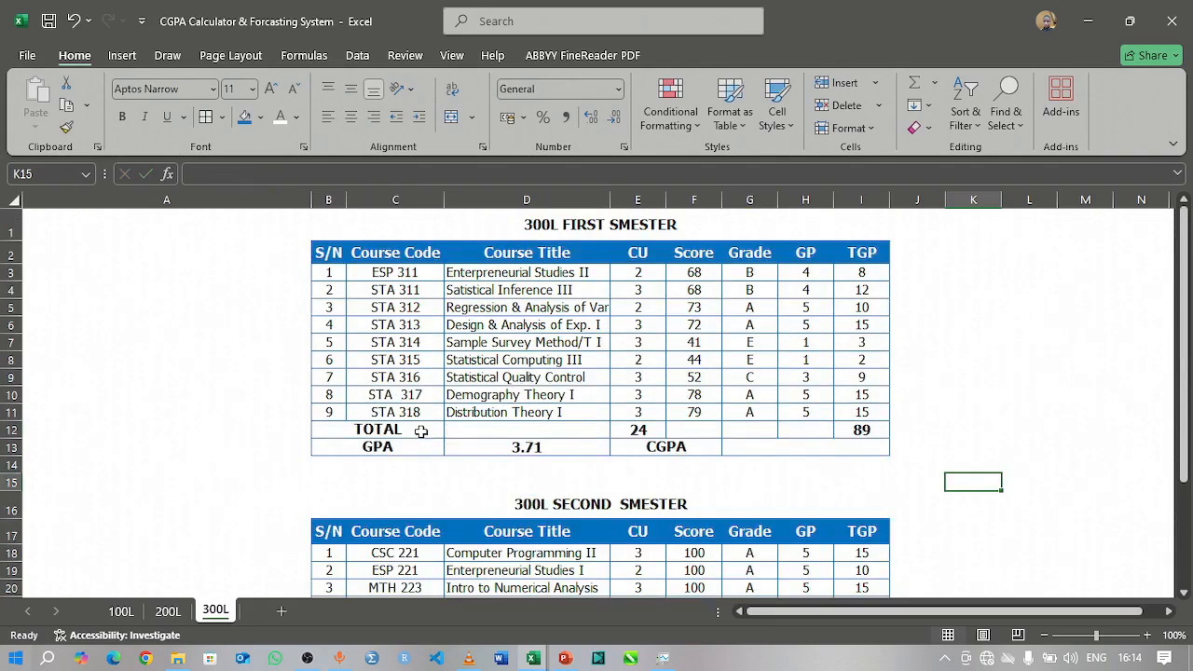
scroll(422, 431, "down", 5)
scroll(421, 430, "up", 1)
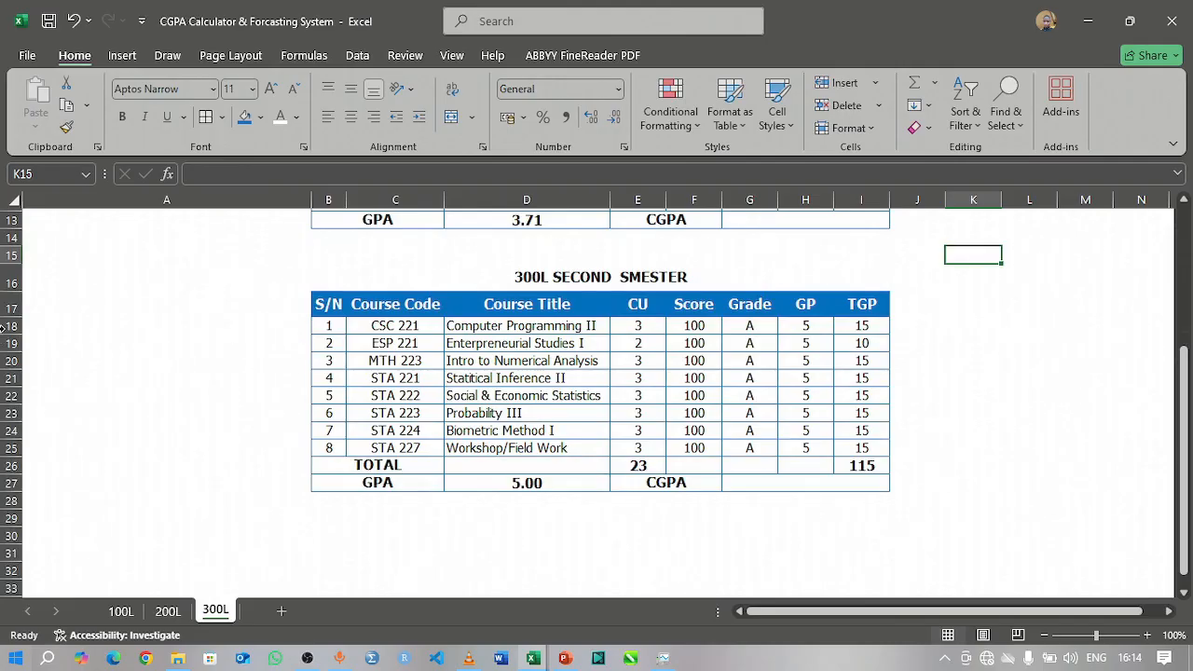
left_click_drag(9, 327, 10, 379)
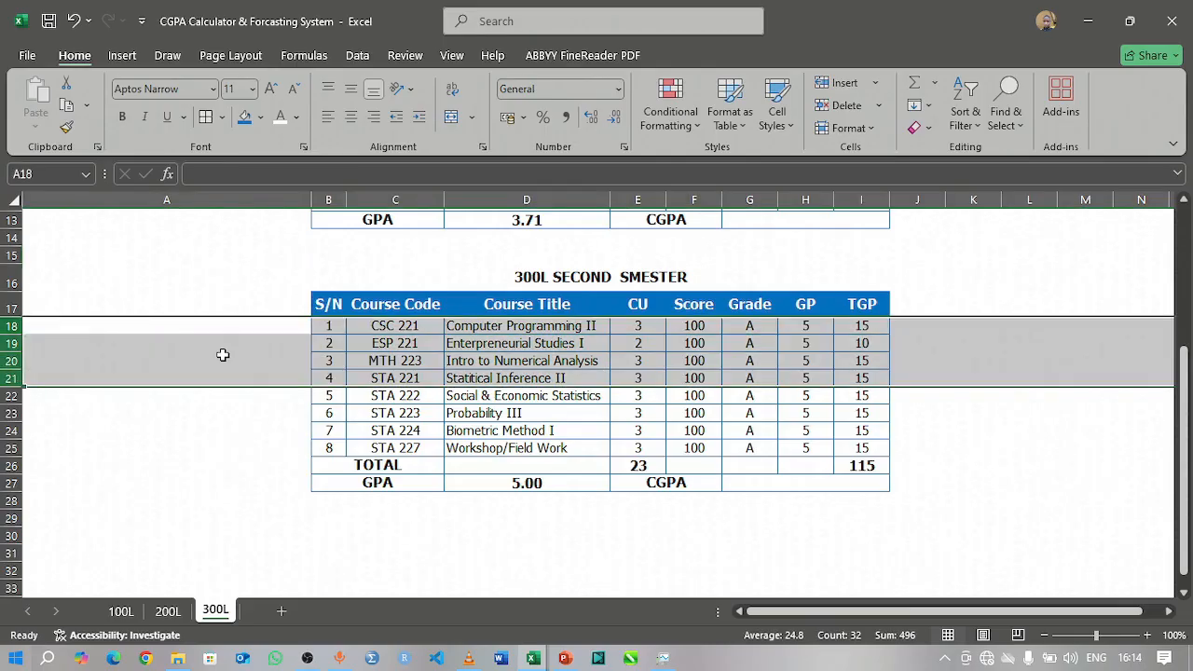
left_click(252, 359)
left_click(314, 343)
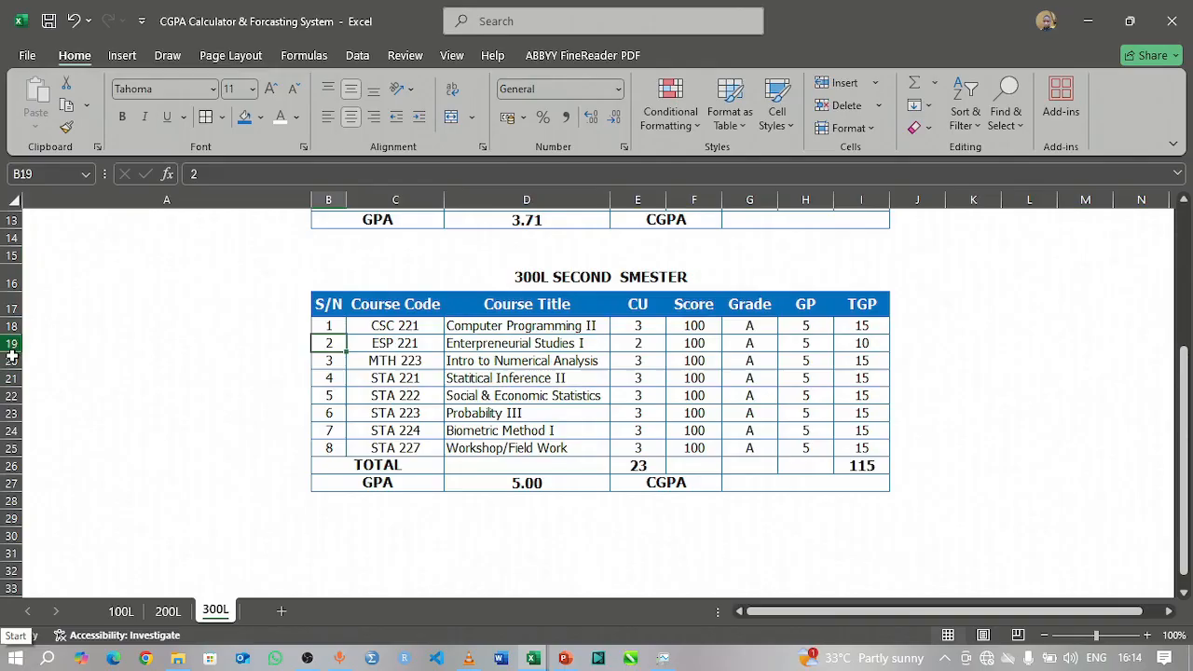
left_click_drag(9, 345, 14, 446)
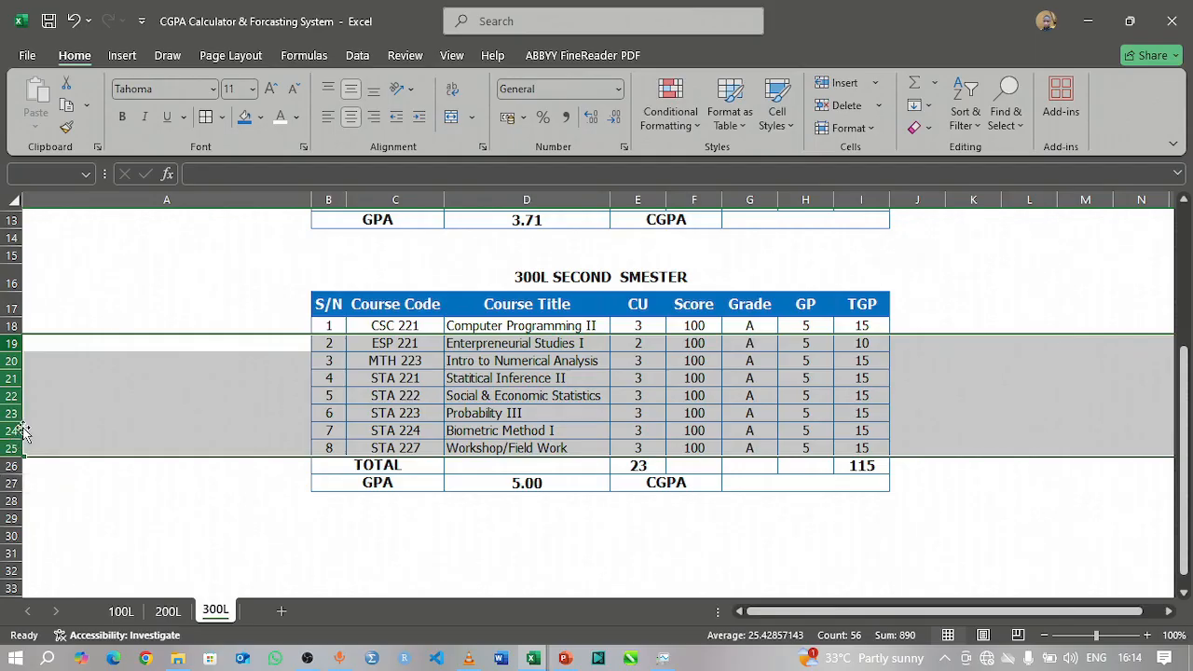
right_click(4, 361)
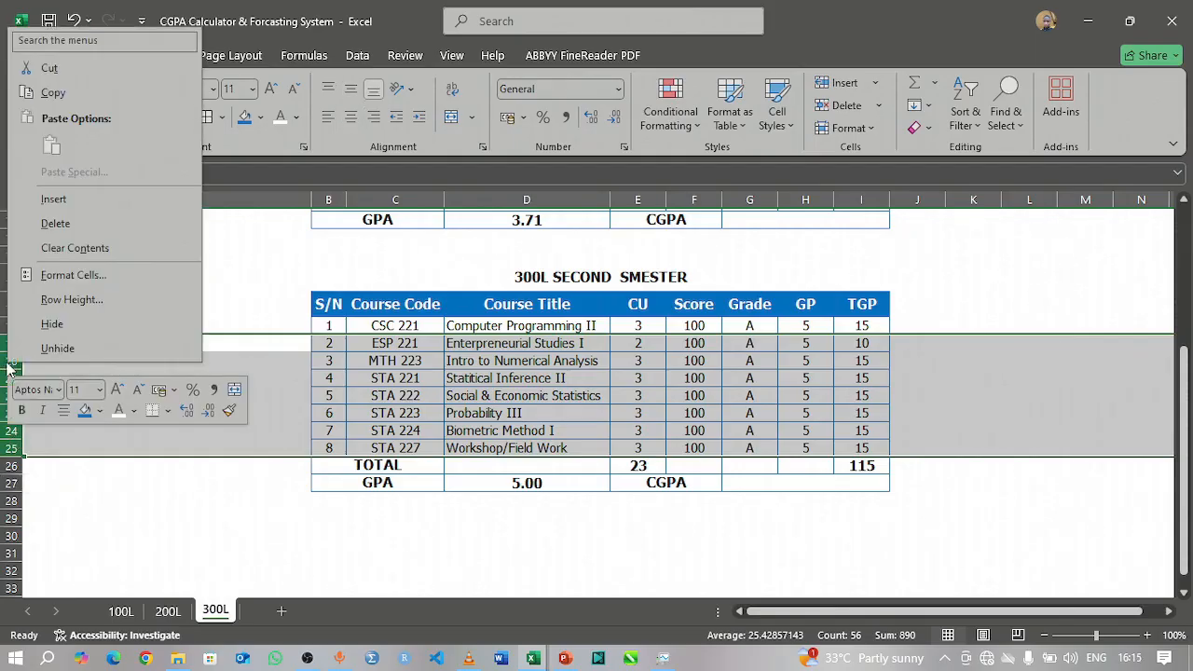
left_click(56, 224)
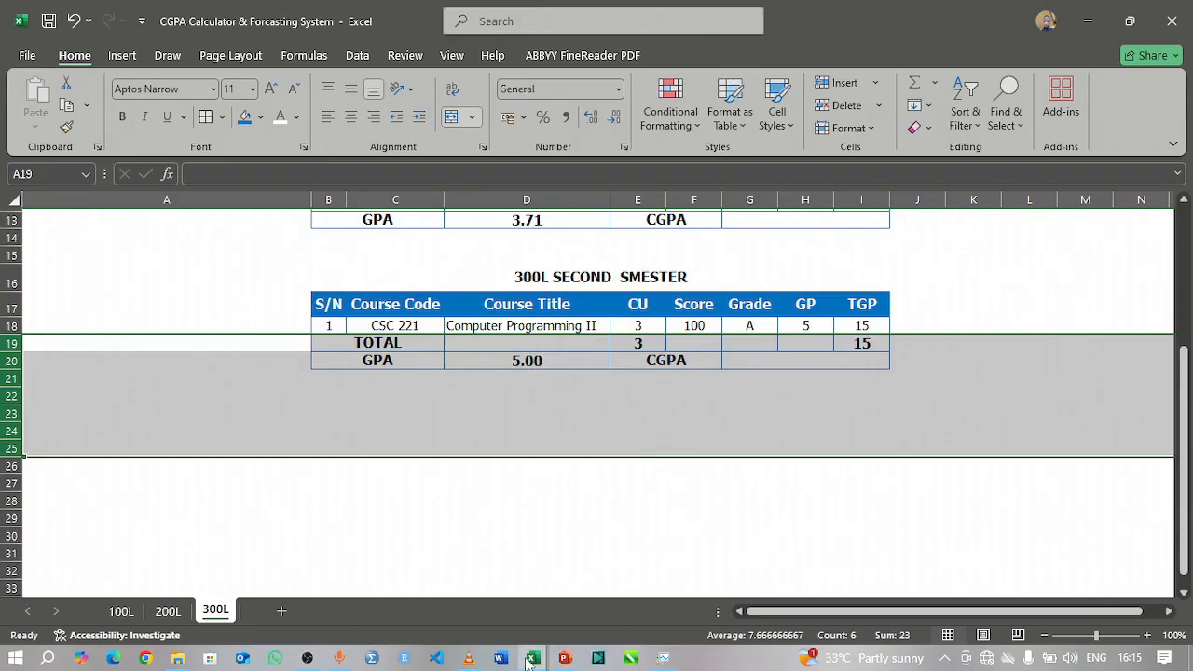
Step: Switch to the Courses for ATHP1P workbook and copy the 300 level second semester course row F29:I29 (STA 399, SIWES)
mouse_move(529, 660)
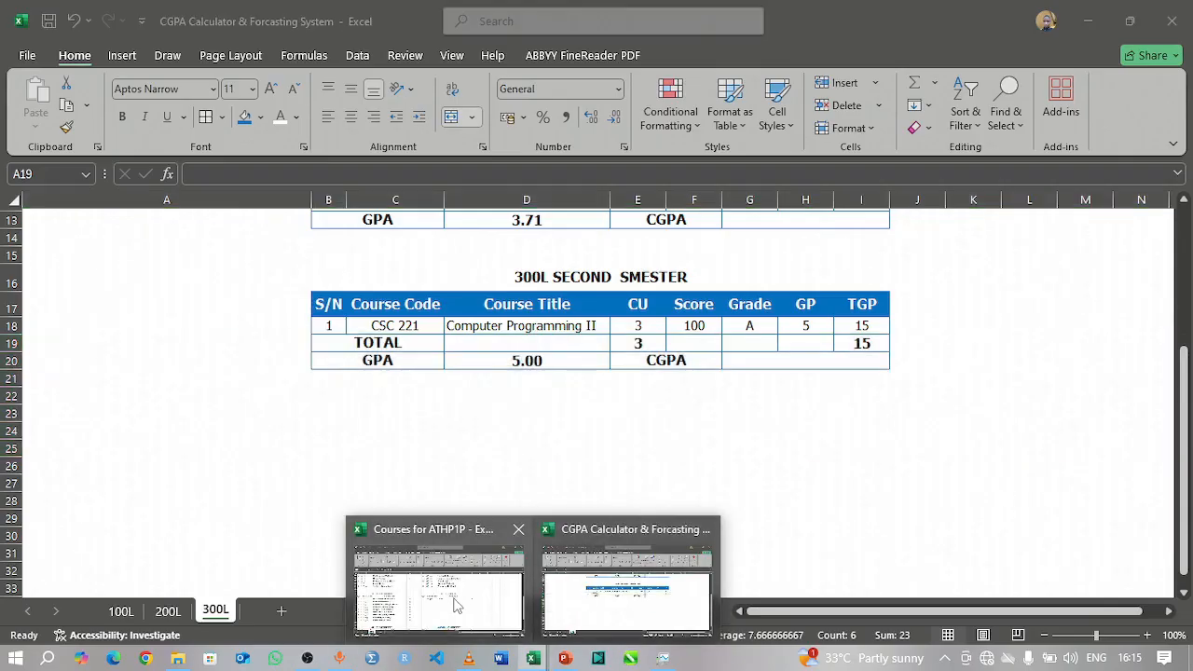
left_click(525, 552)
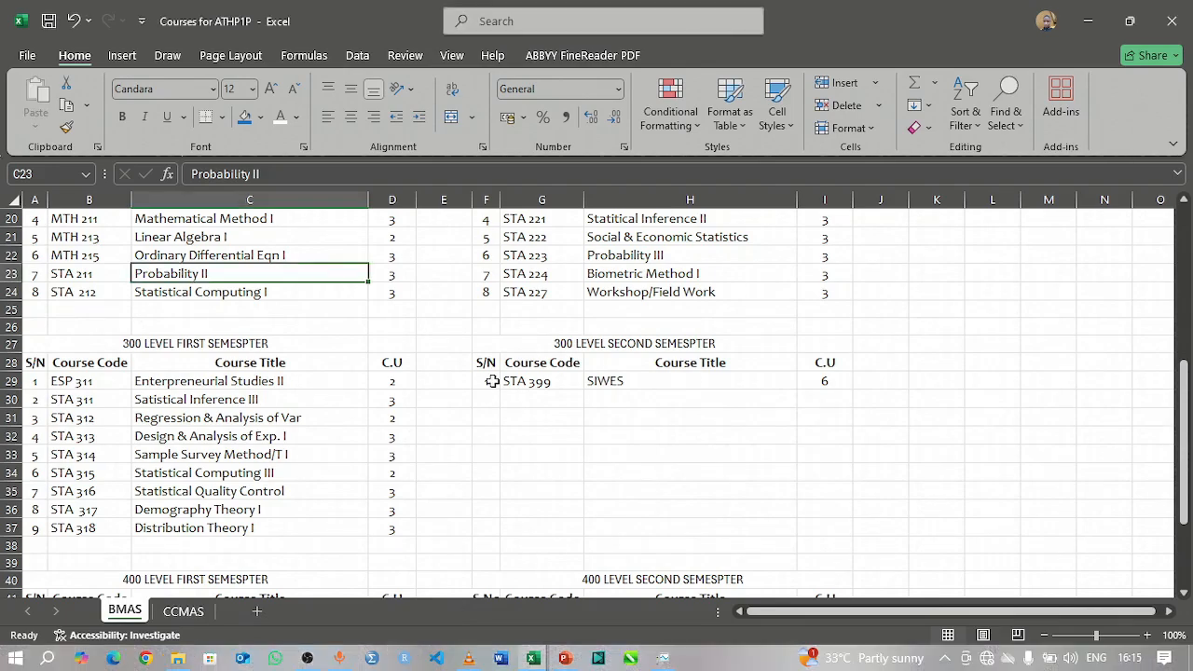
left_click_drag(492, 381, 828, 380)
key("ctrl+c")
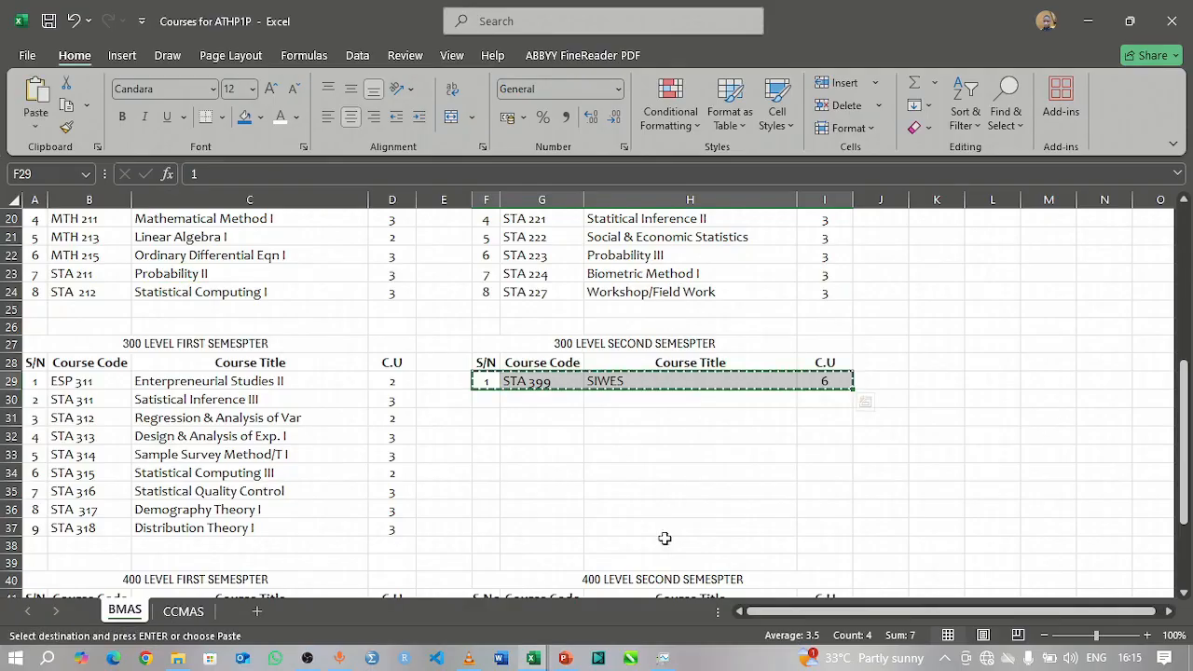
Step: Return to the CGPA Calculator workbook and paste the copied SIWES course as values only into B18:E18 of the 300L sheet
mouse_move(539, 661)
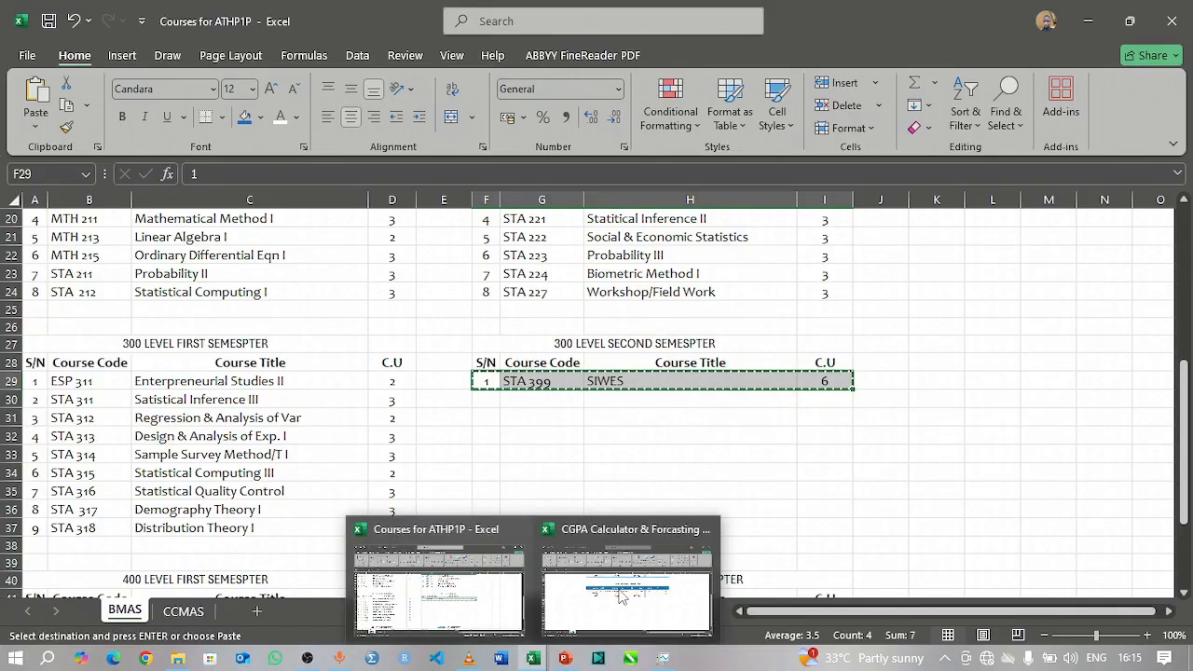
left_click(625, 574)
left_click(401, 326)
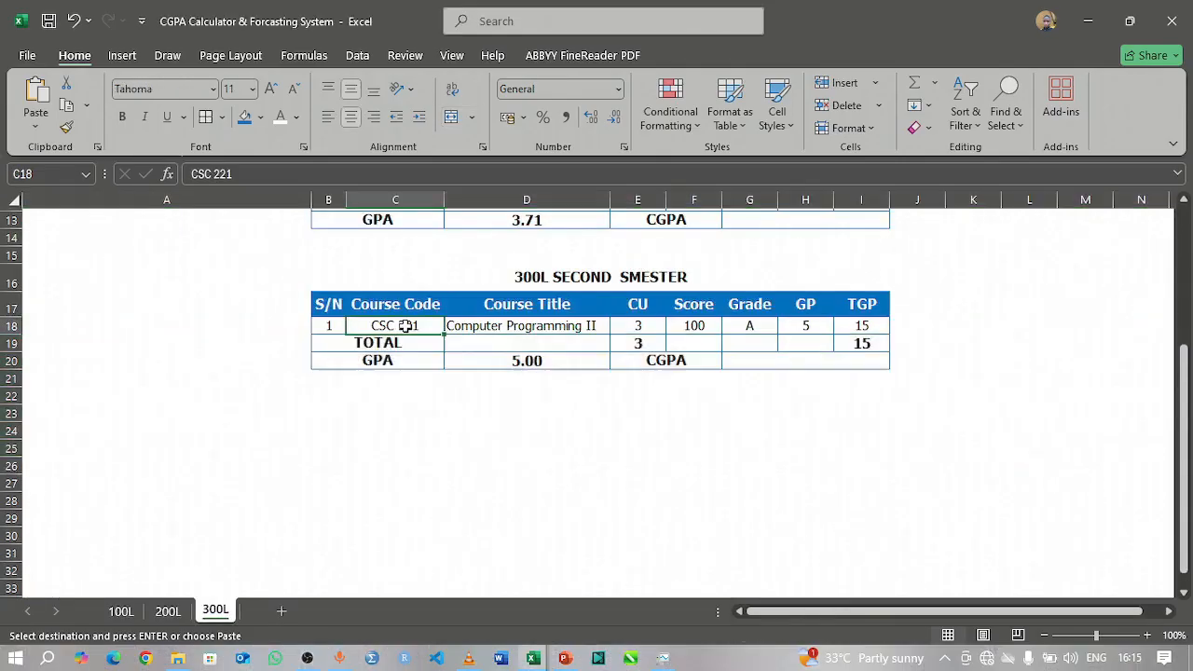
left_click_drag(328, 324, 650, 325)
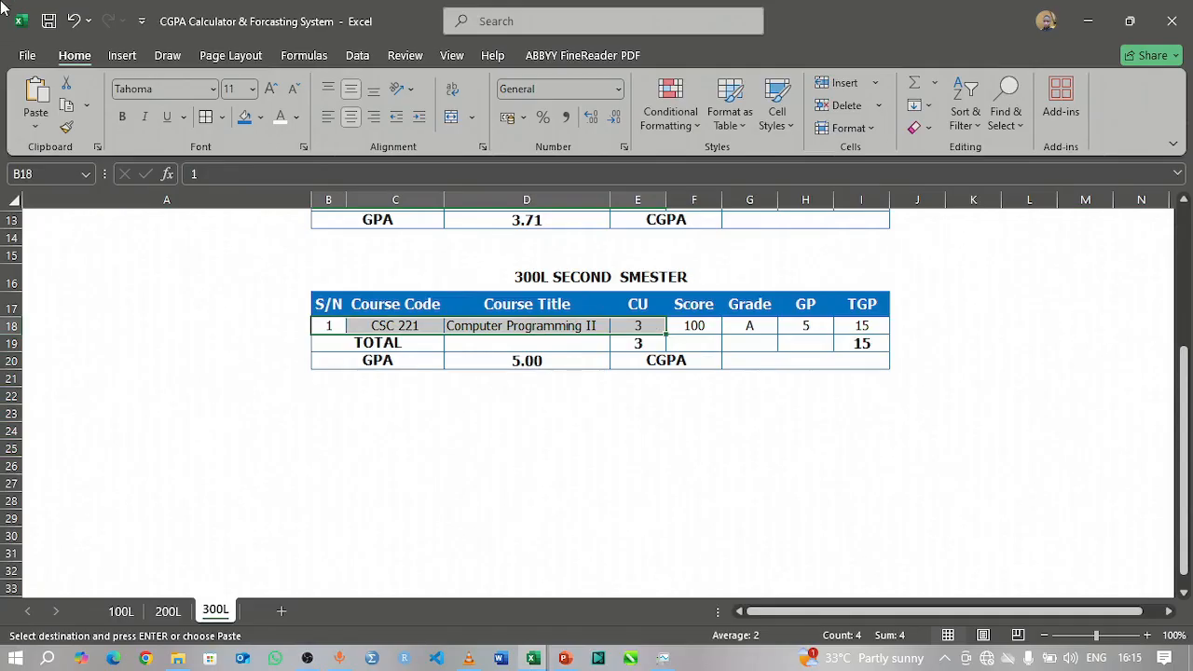
left_click(33, 128)
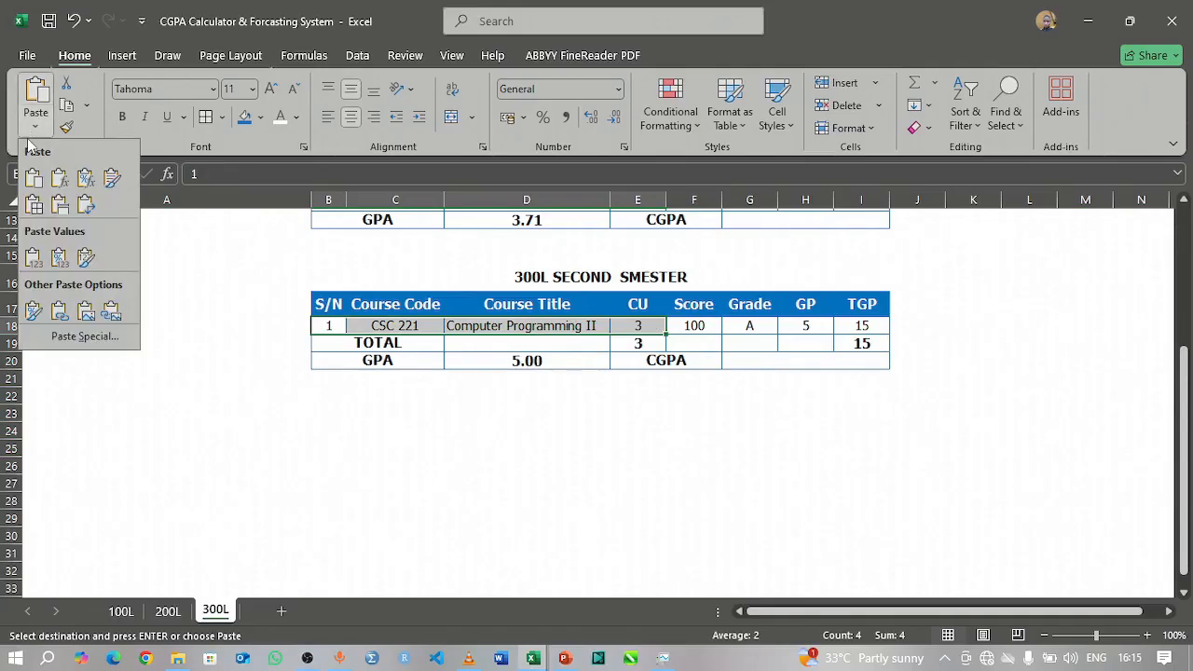
left_click(33, 257)
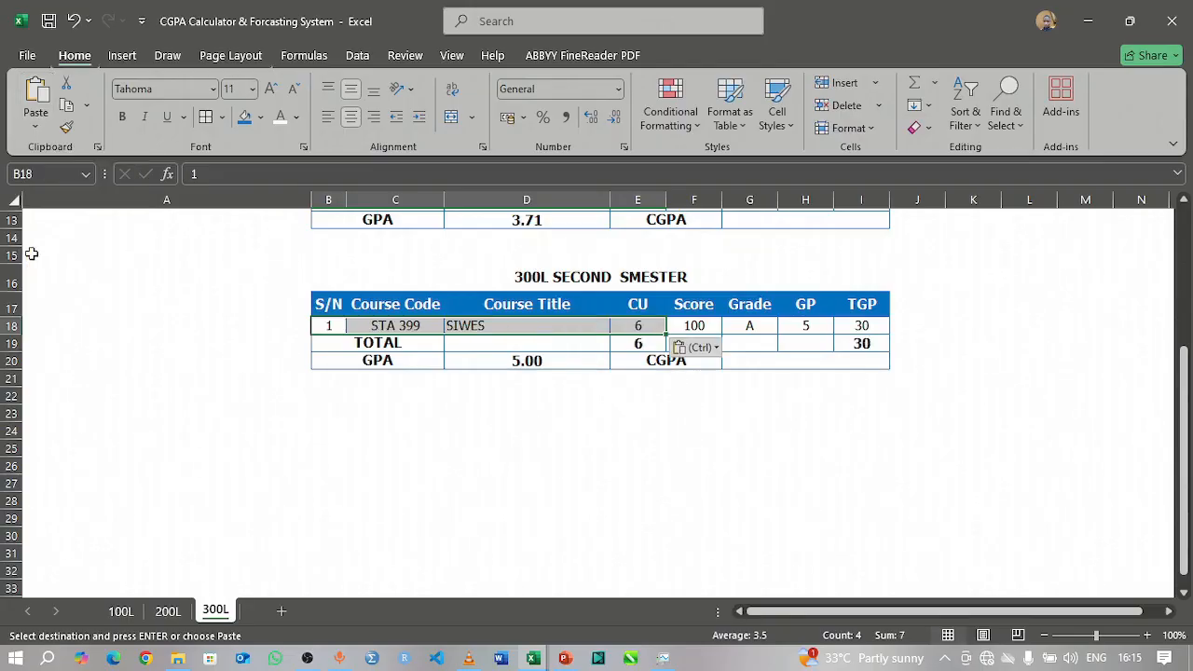
left_click(503, 419)
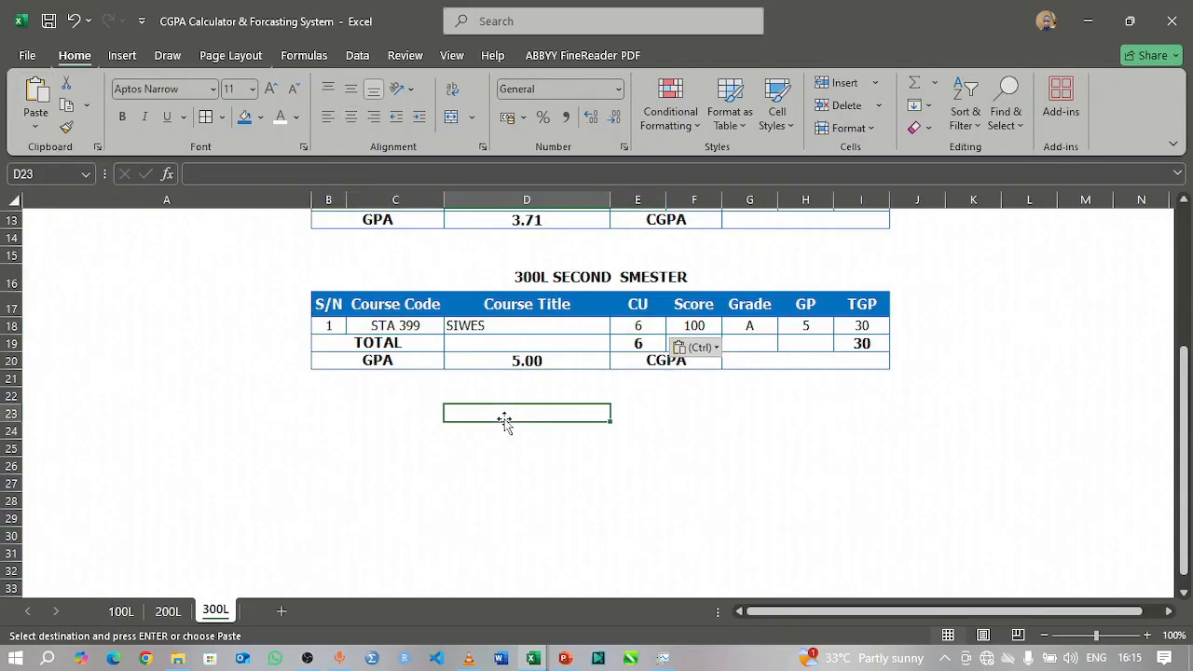
left_click(761, 412)
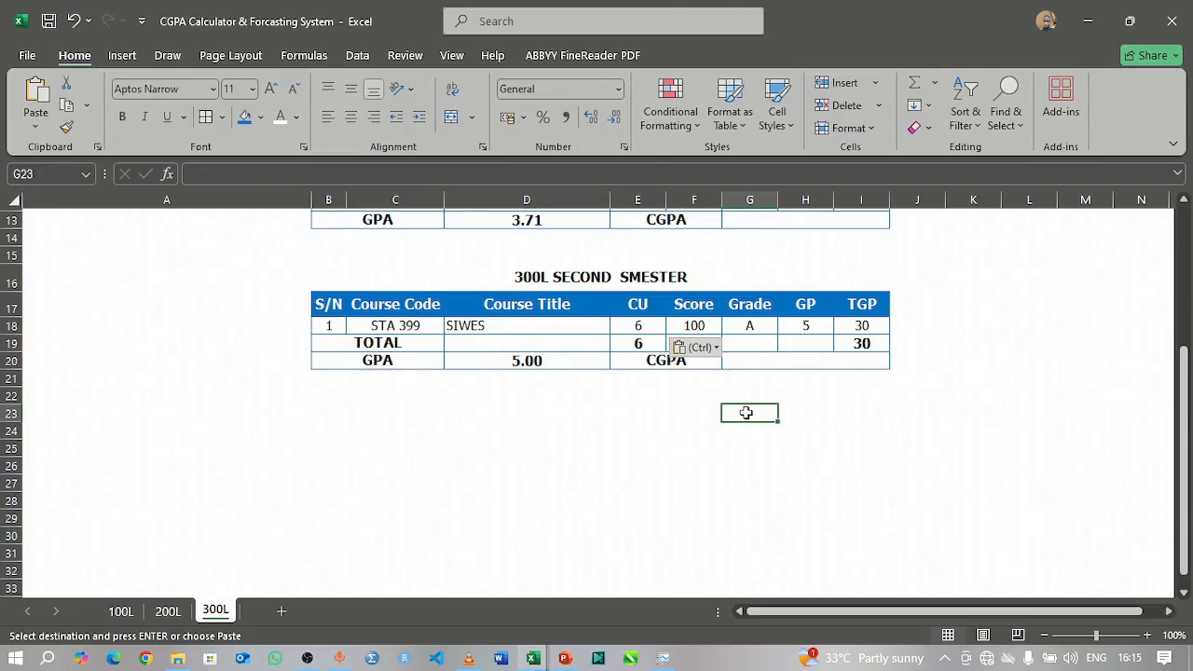
double_click(747, 413)
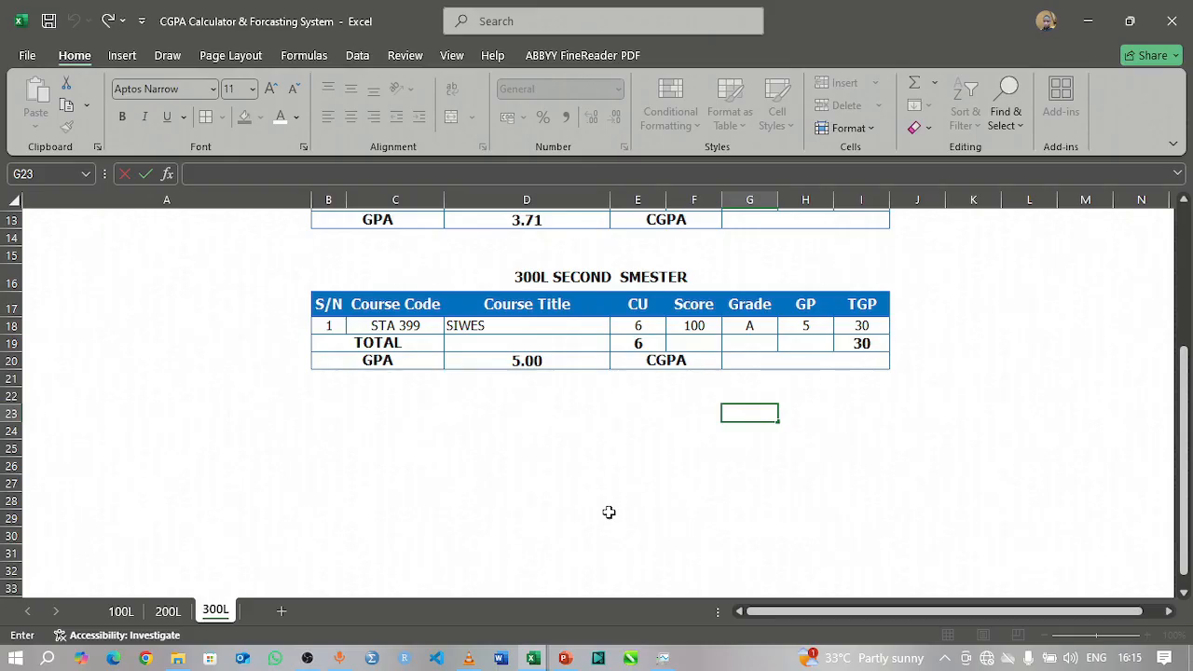
scroll(609, 511, "up", 4)
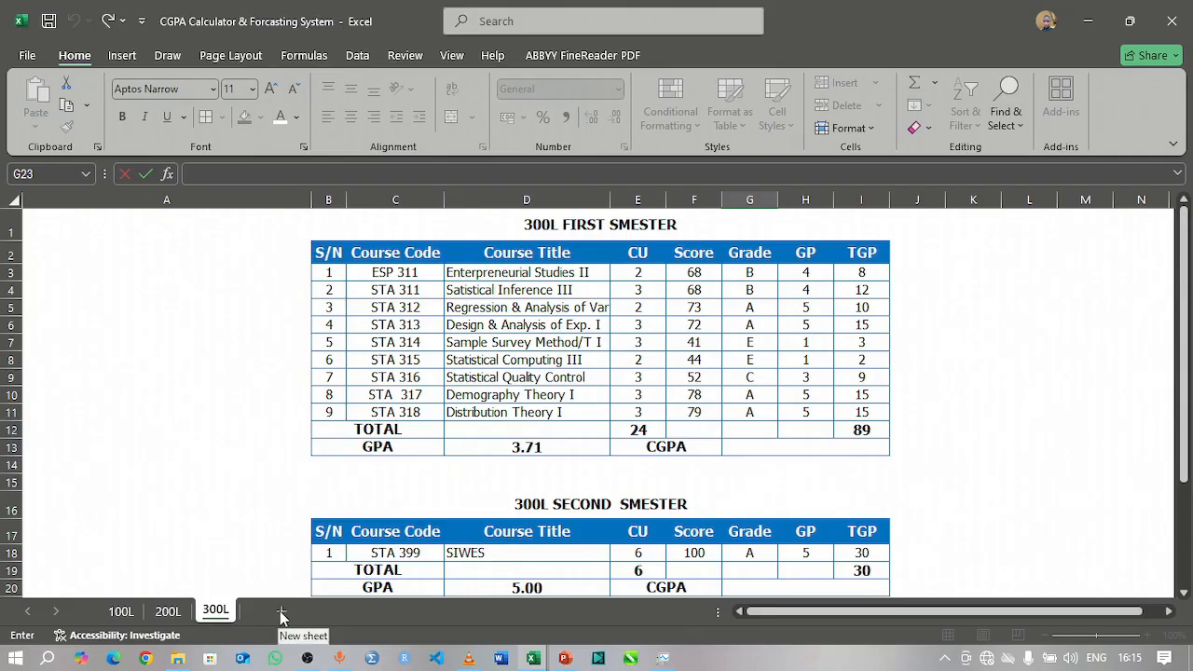
left_click(162, 340)
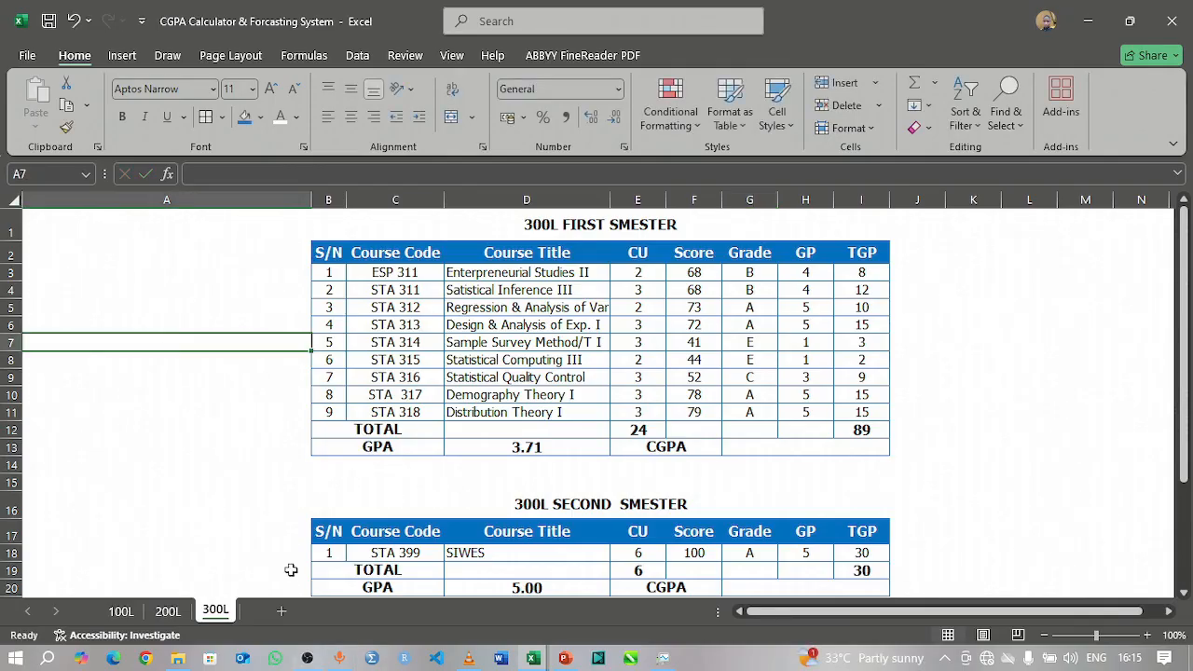
Step: Add a new sheet after 300L and name it 400L
left_click(280, 610)
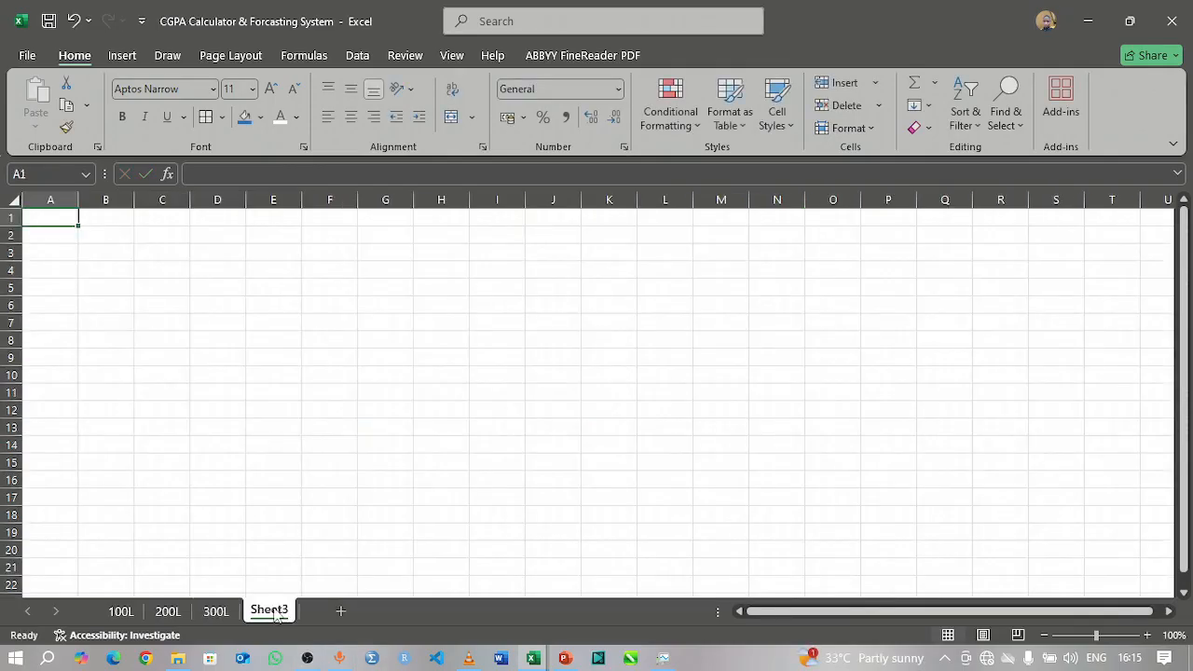
double_click(272, 611)
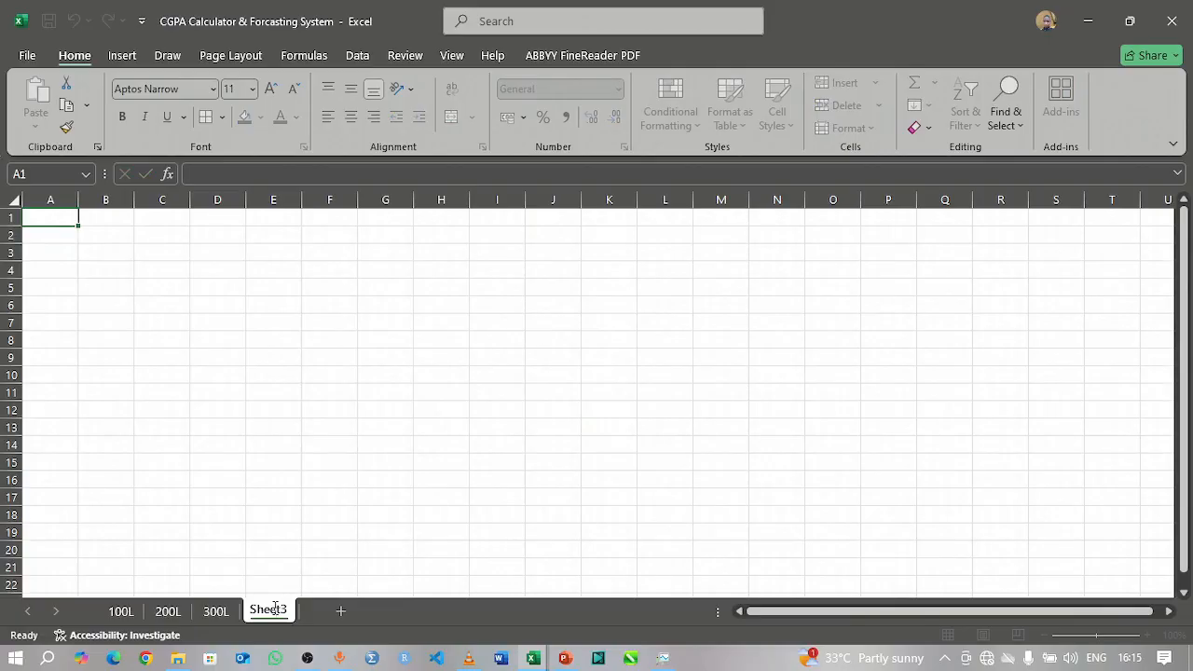
type("4")
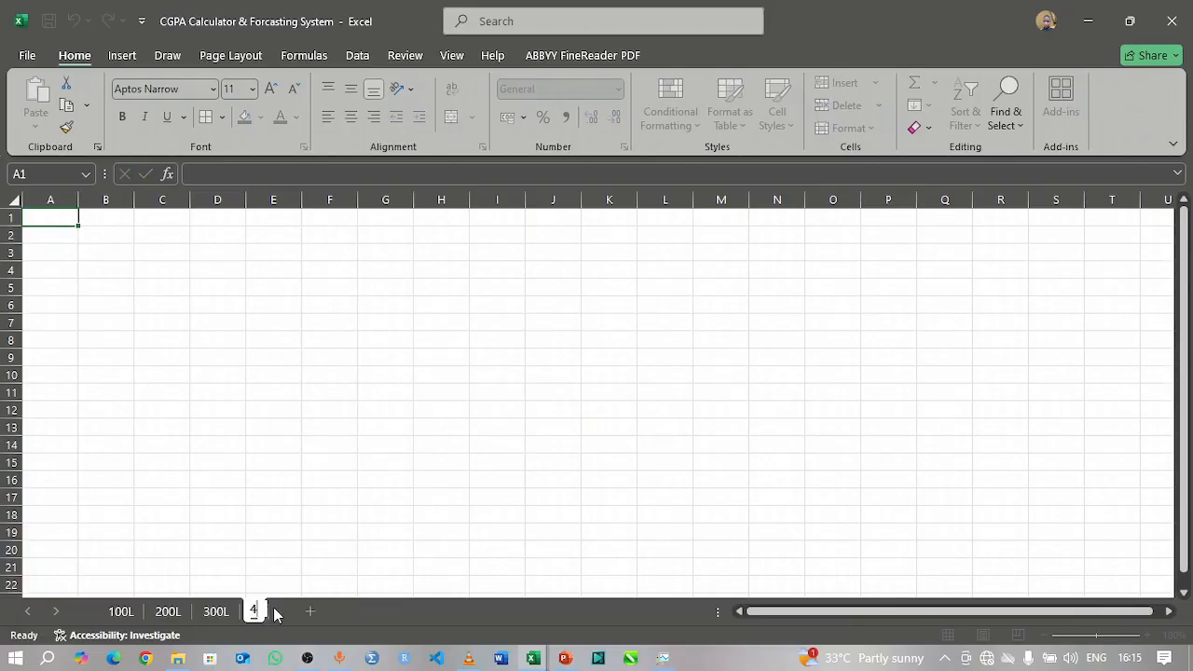
type("00L")
key("Return")
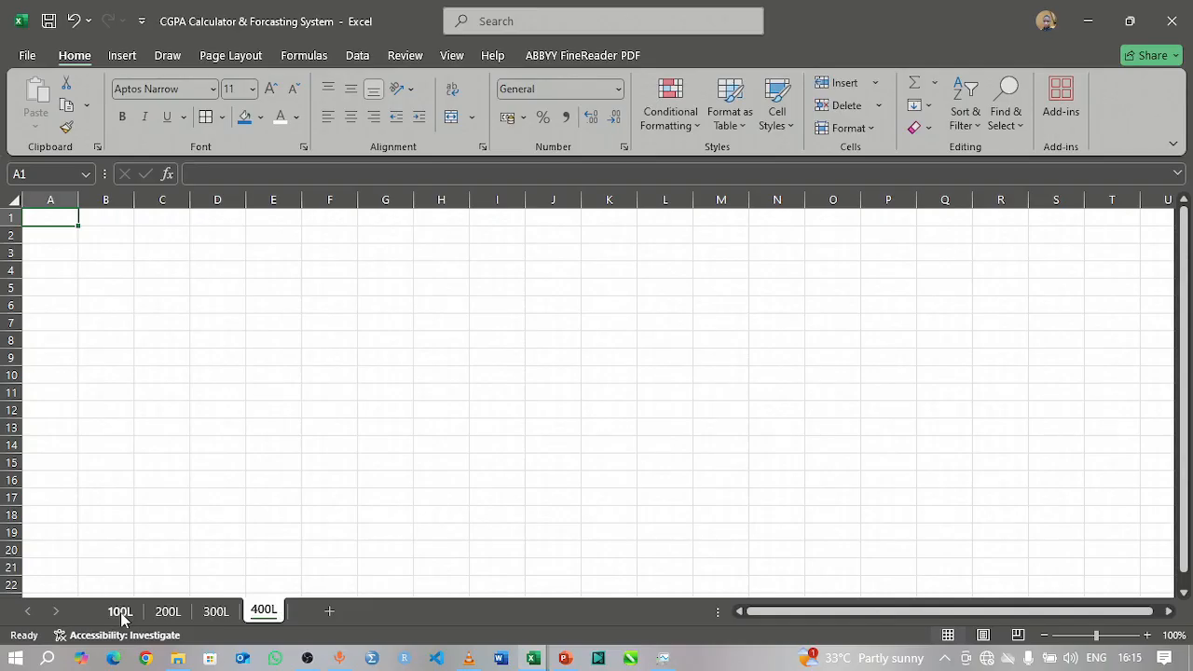
Step: Copy both semester result tables, B1:I26, from the 200L sheet
left_click(168, 611)
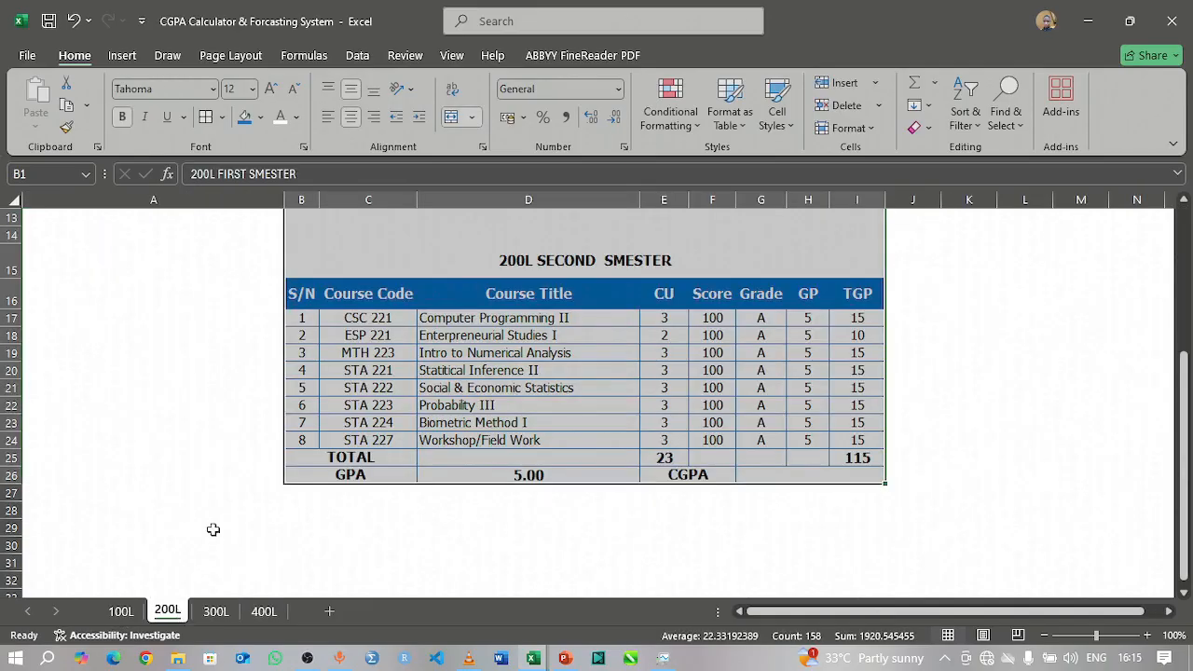
scroll(206, 517, "up", 4)
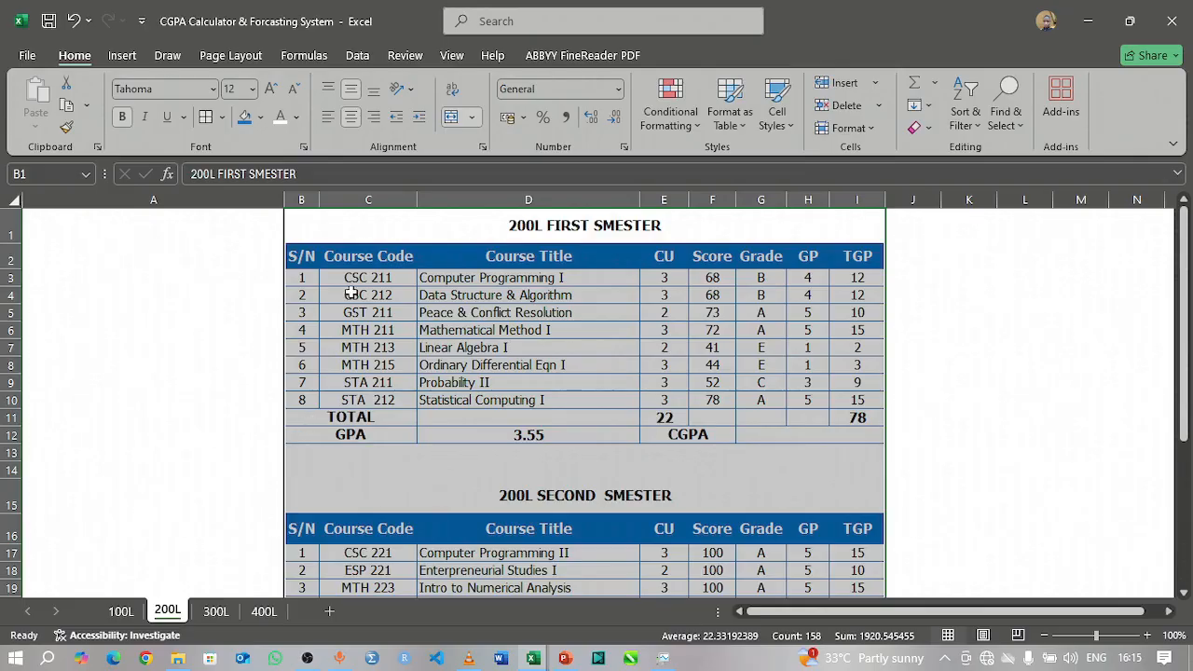
left_click(338, 234)
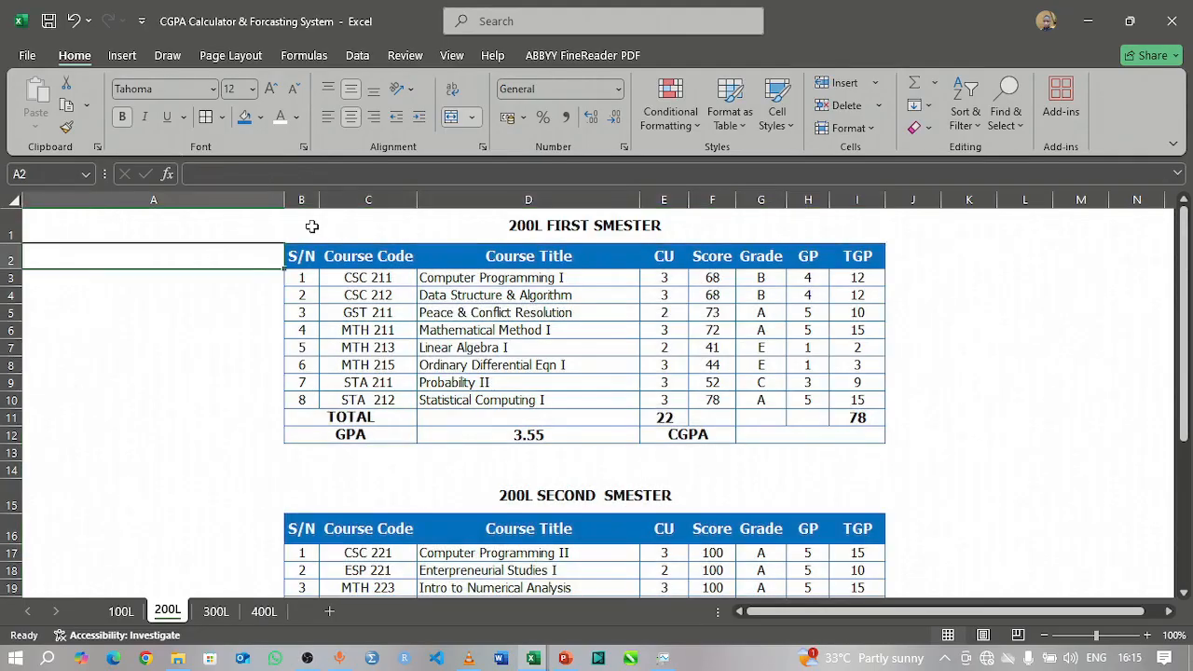
left_click_drag(311, 227, 499, 469)
left_click_drag(499, 545, 528, 474)
key("ctrl+c")
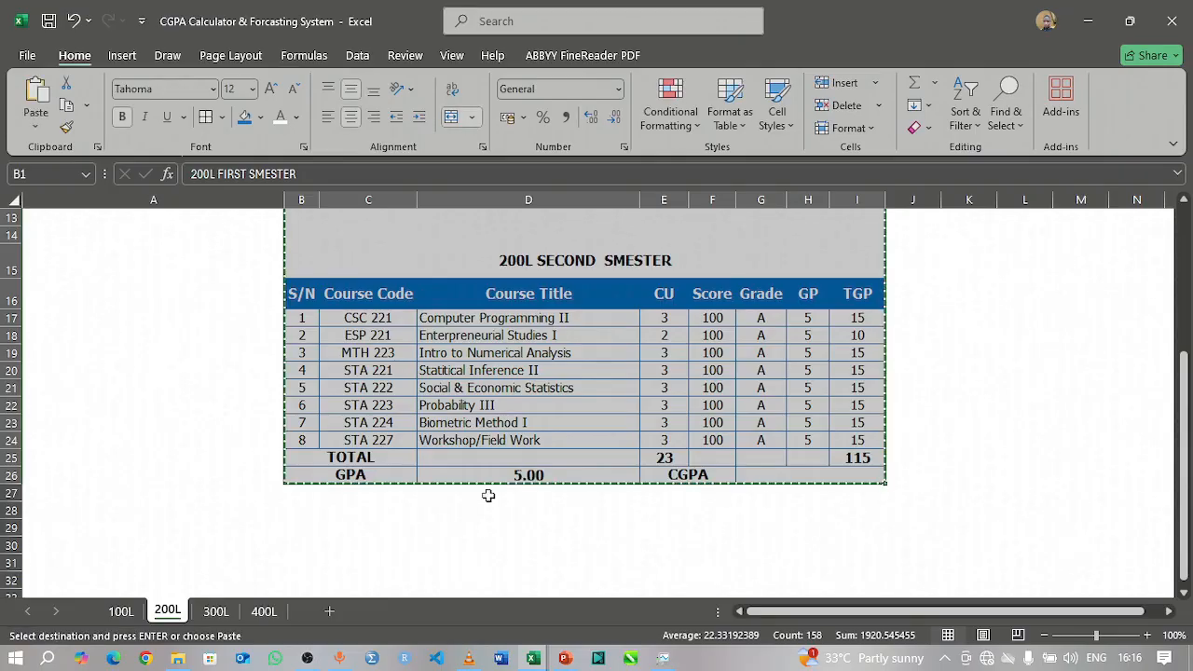
Step: Paste the copied result tables into the 400L sheet starting at B1
left_click(265, 611)
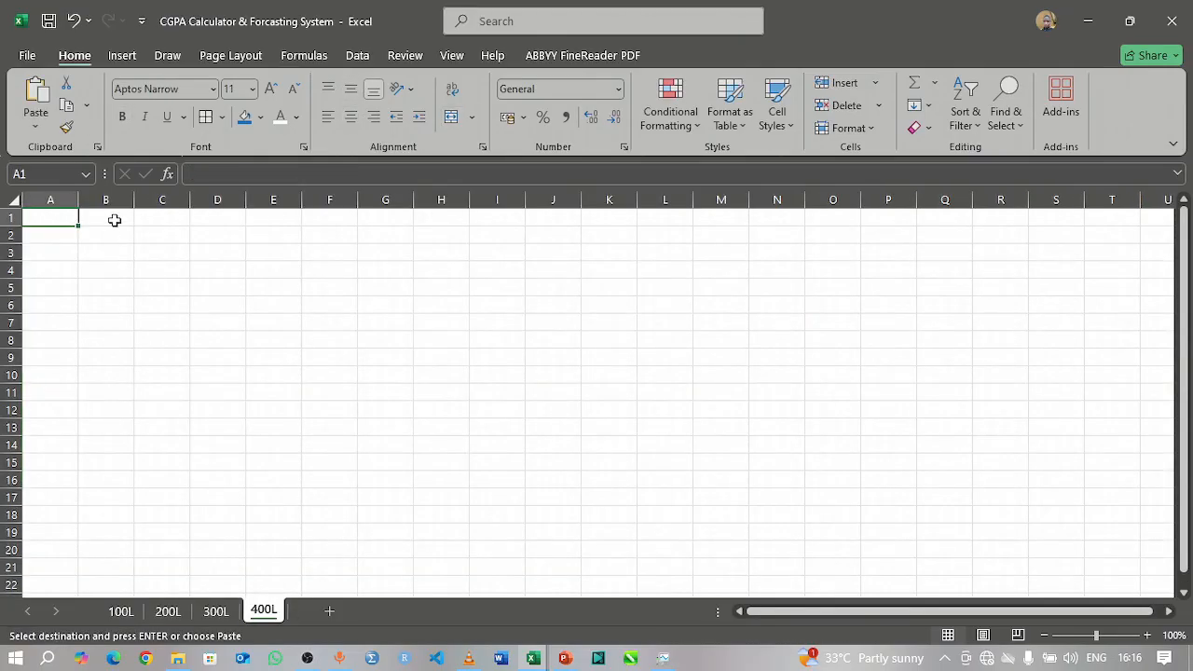
left_click(112, 219)
key("ctrl+v")
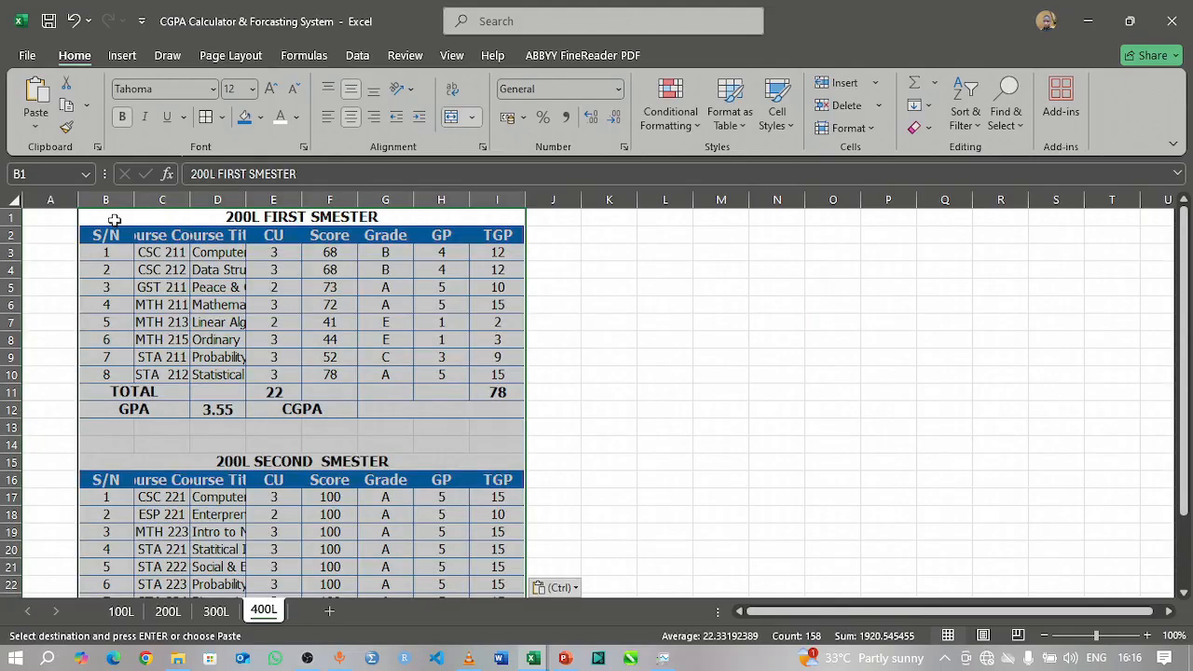
Step: Fit the Course Code and Course Title columns to their contents on 400L and make rows 1, 2, 15 and 16 taller
double_click(245, 199)
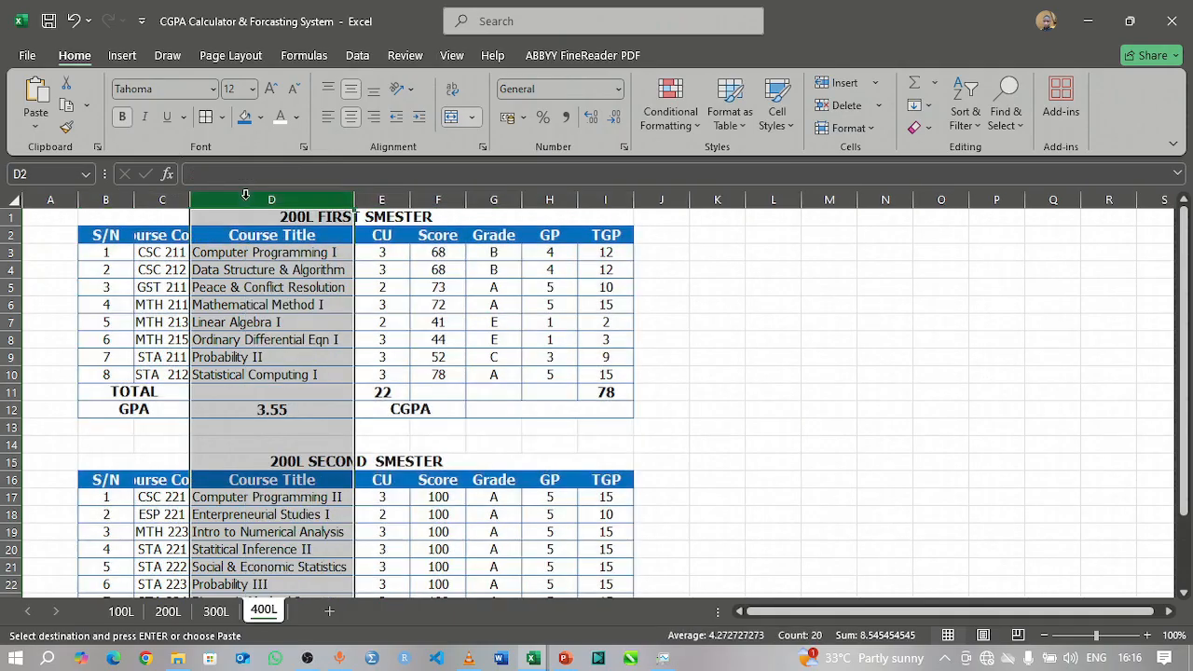
double_click(188, 198)
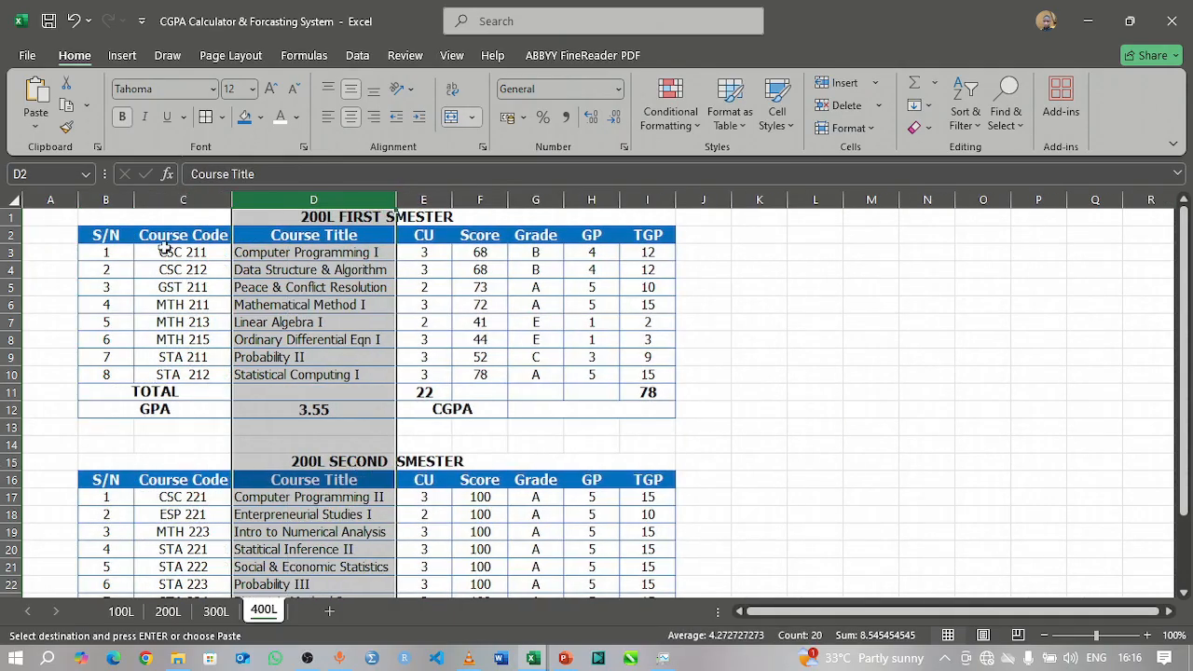
left_click_drag(11, 226, 15, 265)
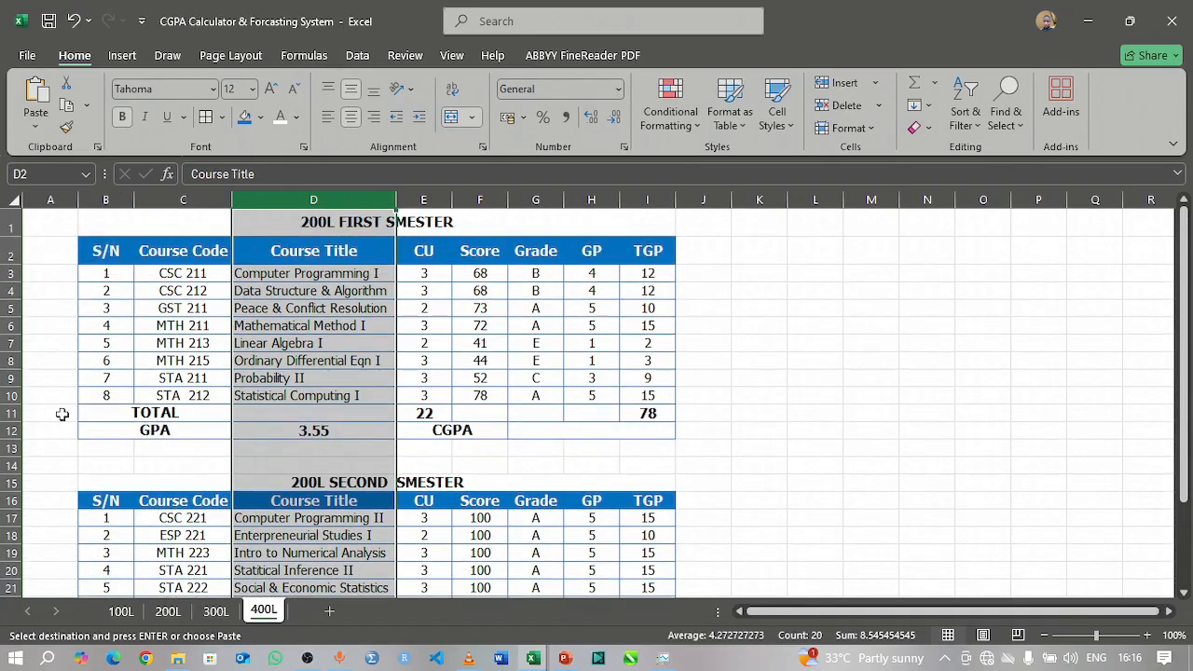
left_click_drag(16, 490, 11, 539)
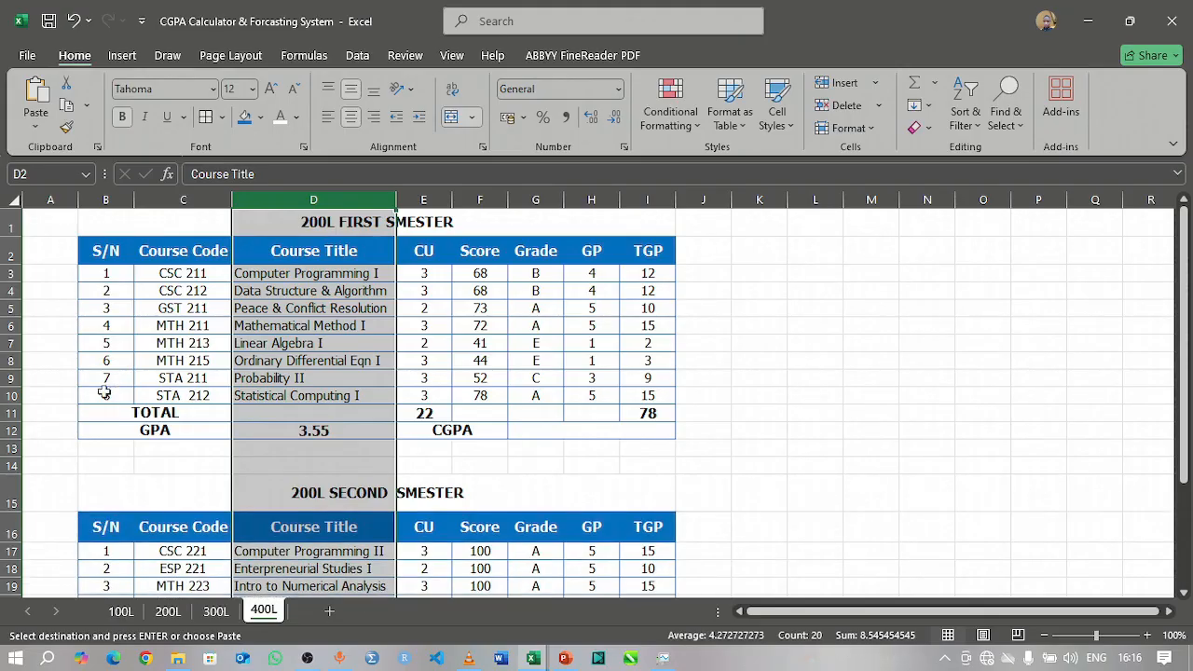
Step: Widen column A on the 400L sheet to shift the tables toward the middle, and hide the sheet's gridlines
left_click_drag(80, 203, 206, 220)
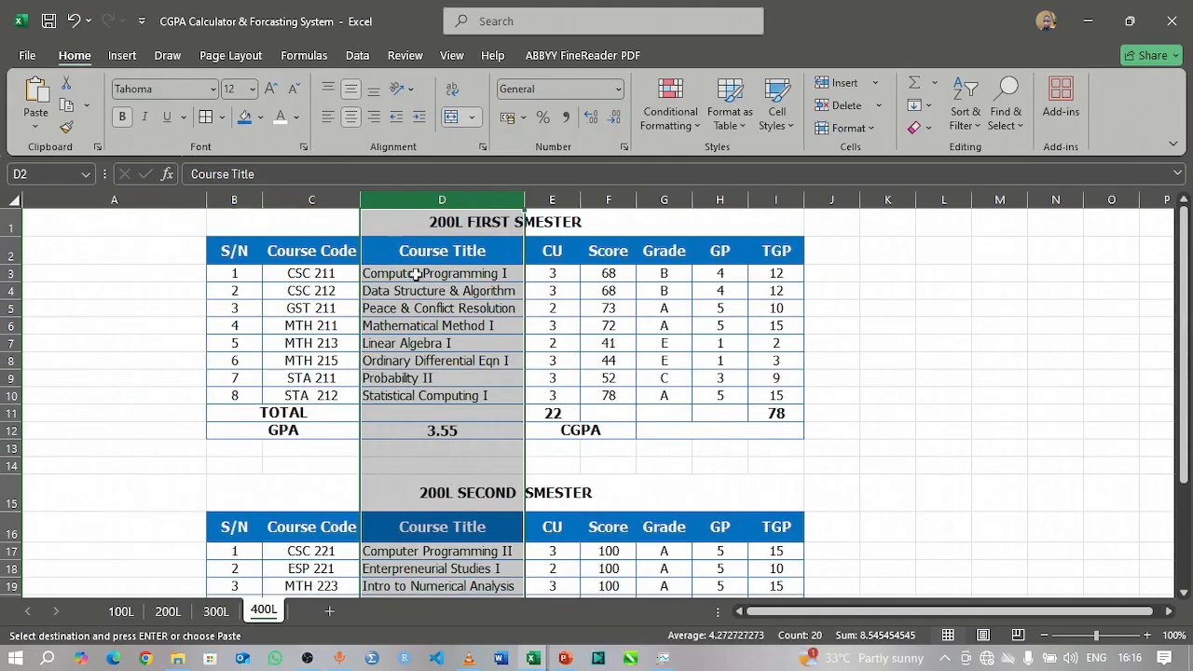
left_click(190, 243)
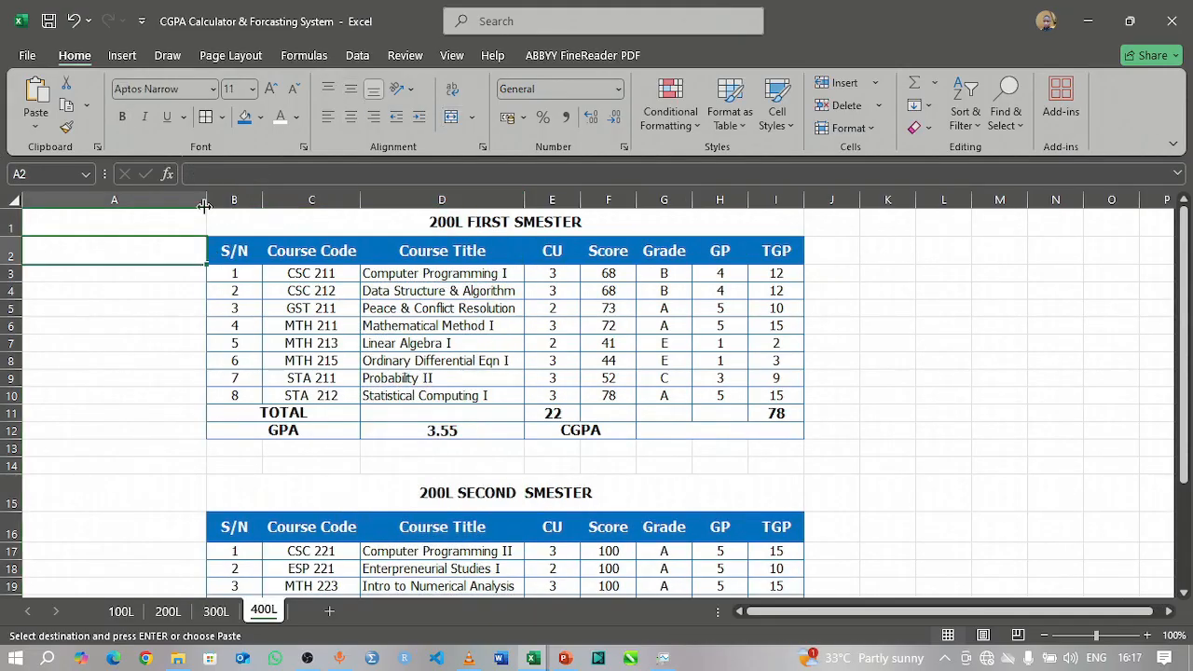
left_click_drag(206, 199, 280, 228)
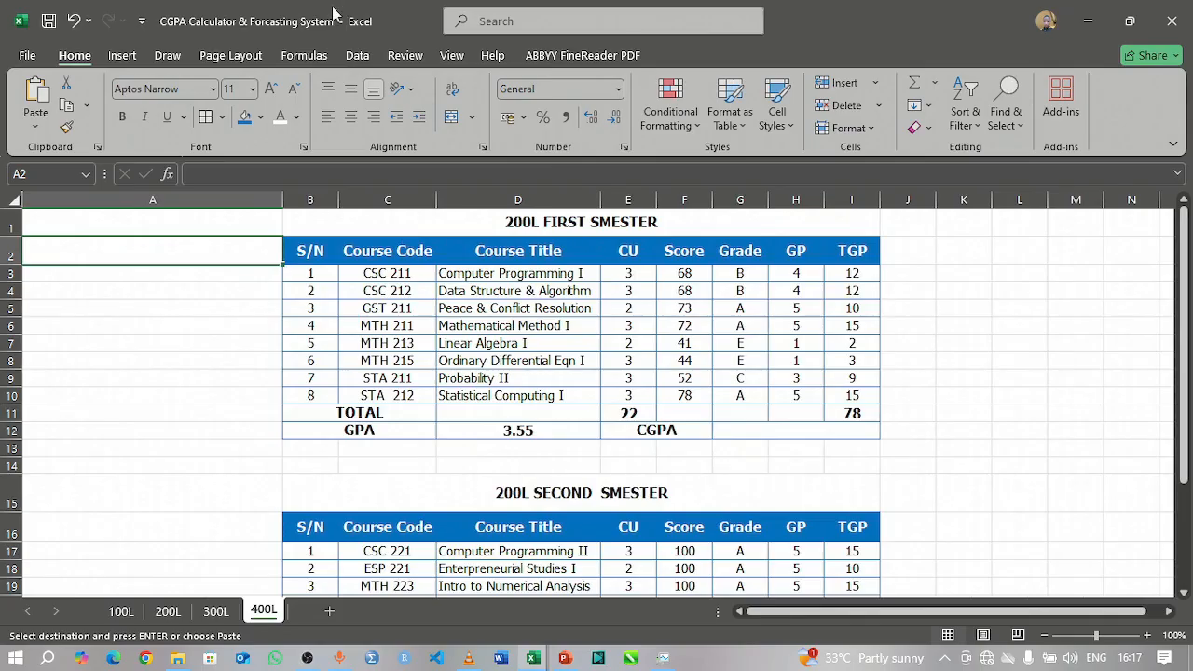
left_click(457, 61)
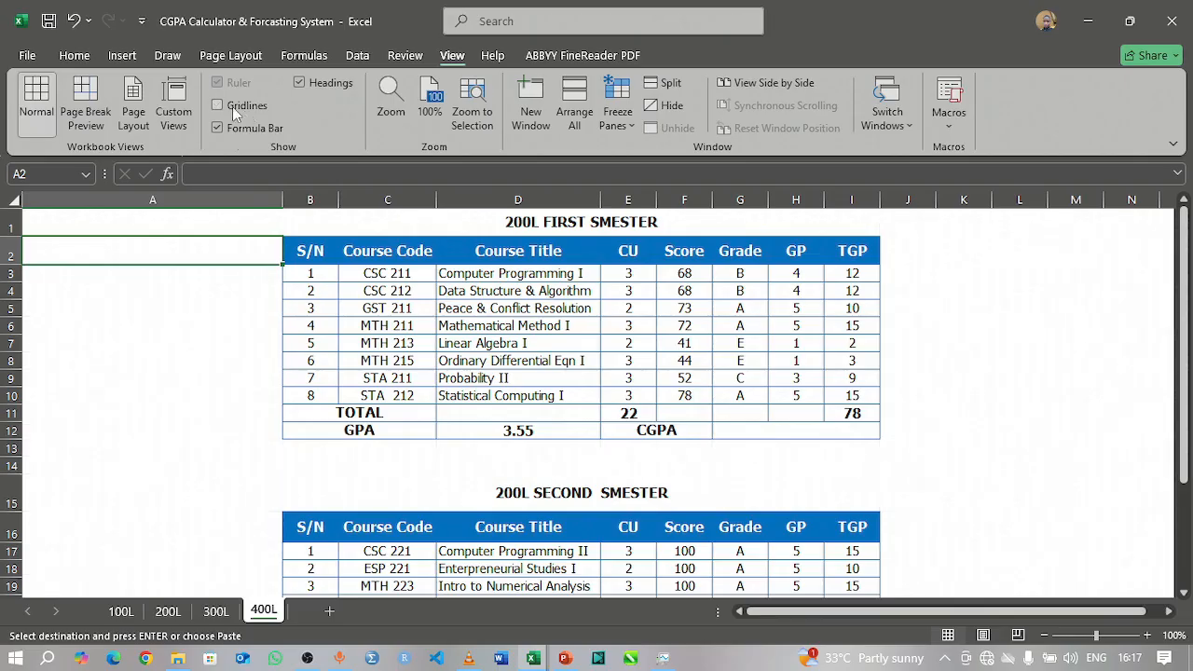
left_click(243, 378)
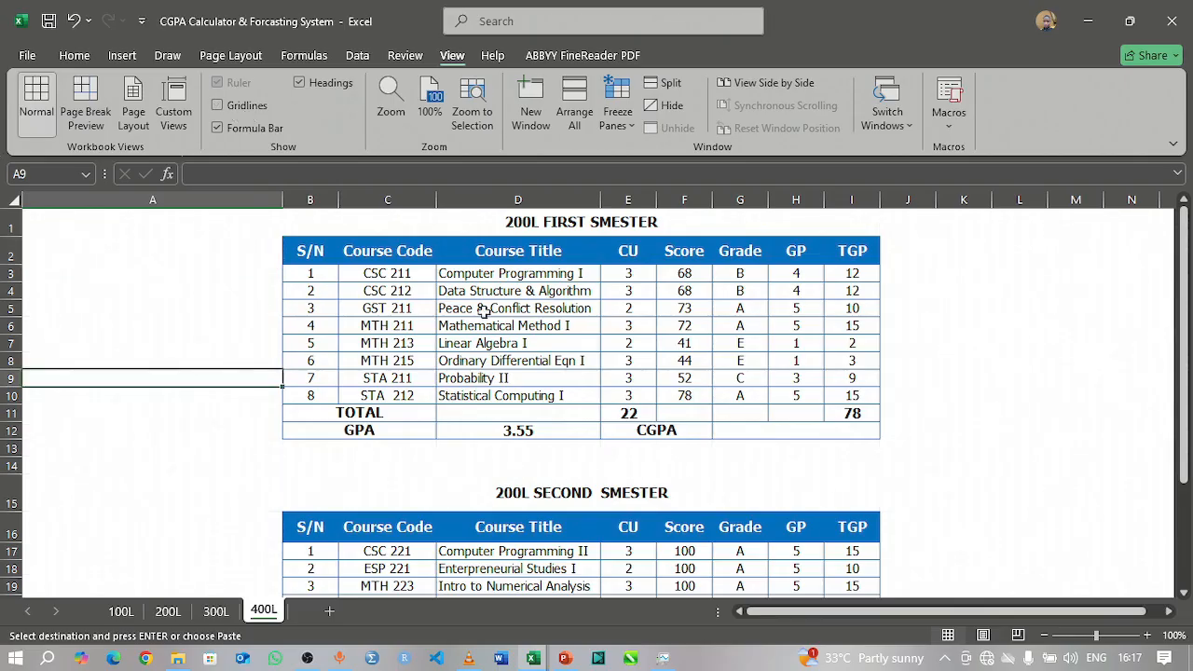
Step: Change the level in both table titles to 400L, giving 400L FIRST SMESTER and 400L SECOND SMESTER
double_click(509, 222)
key("BackSpace")
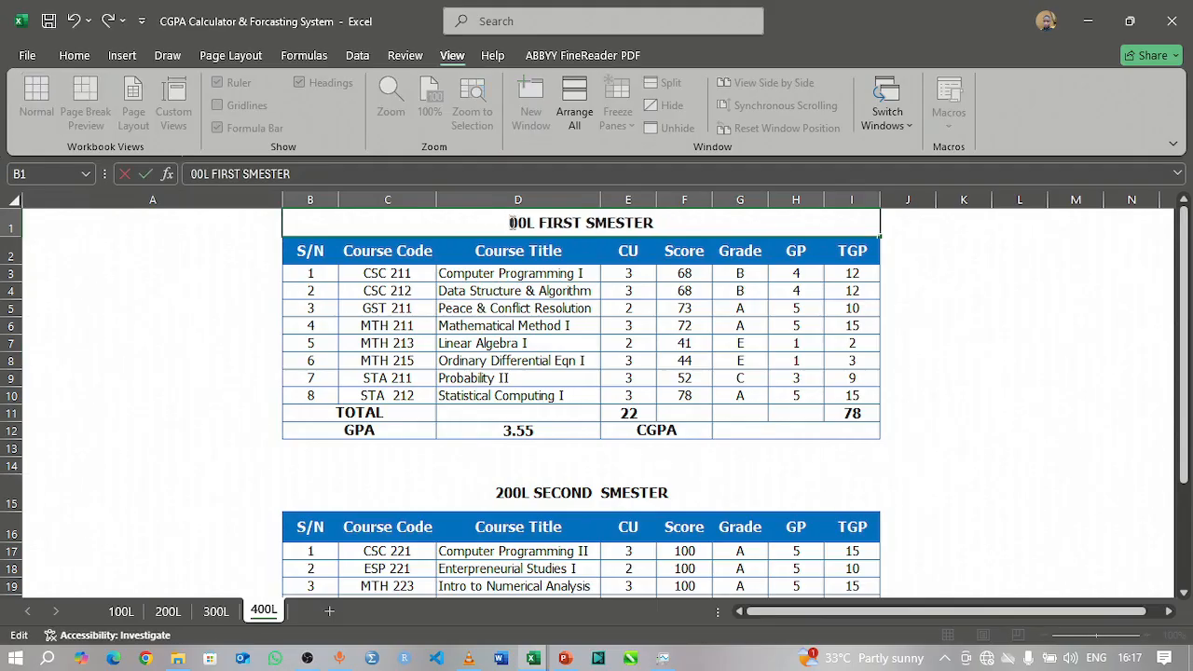
type("4")
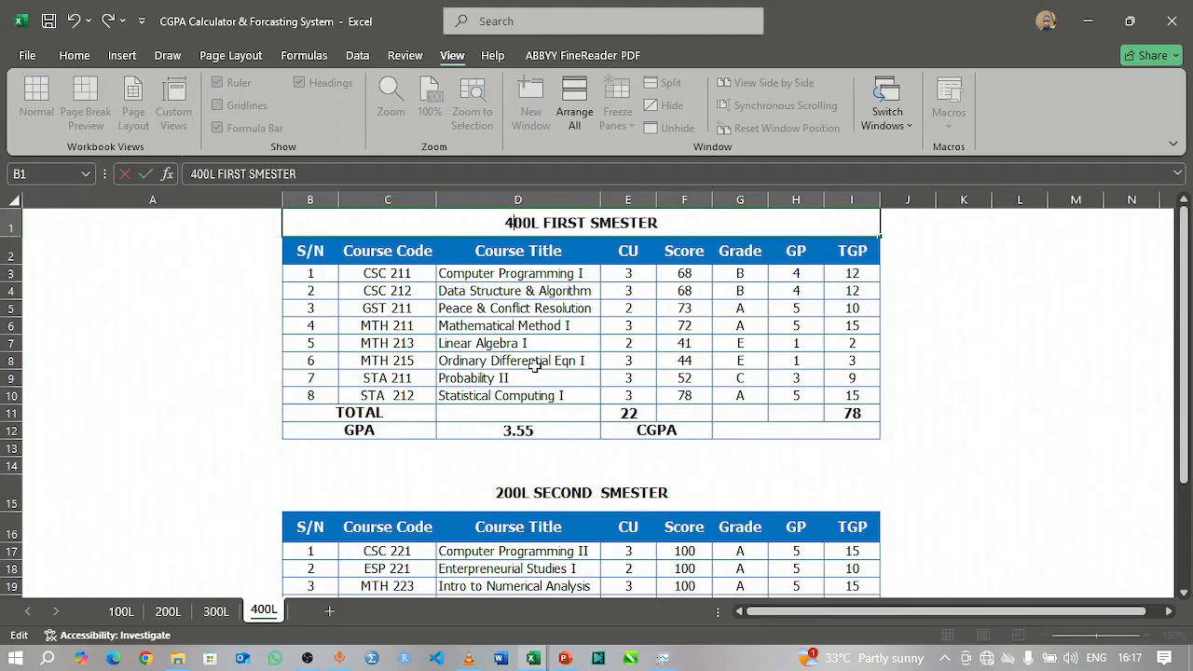
left_click(504, 493)
double_click(503, 494)
key("BackSpace")
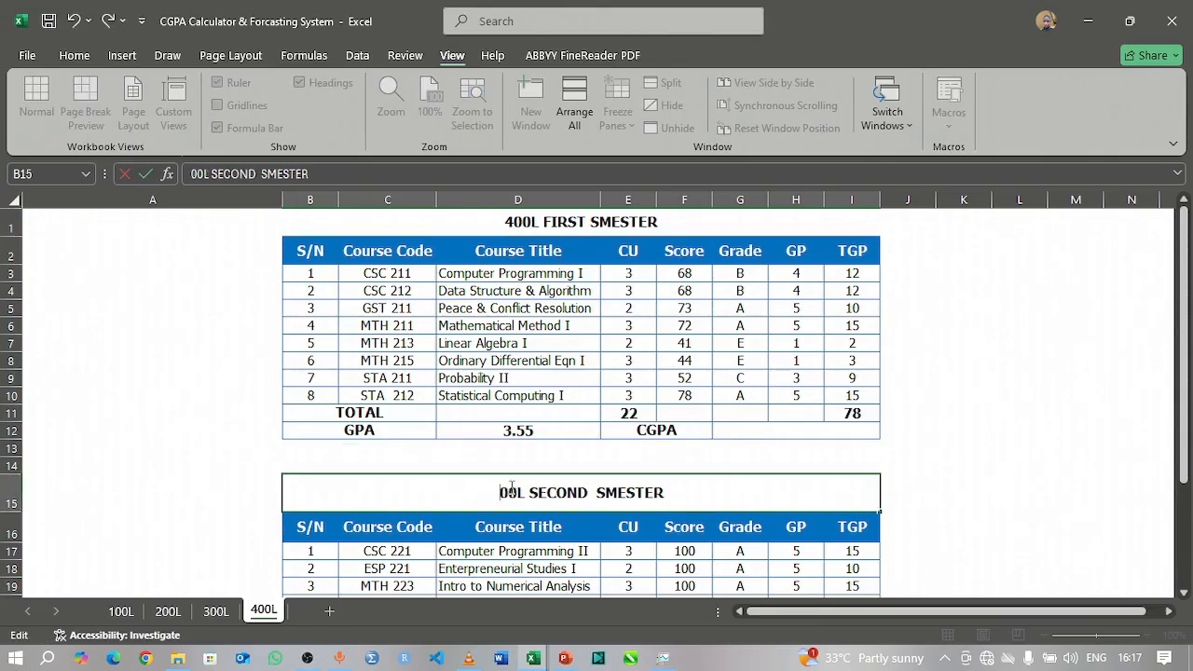
type("4")
key("Return")
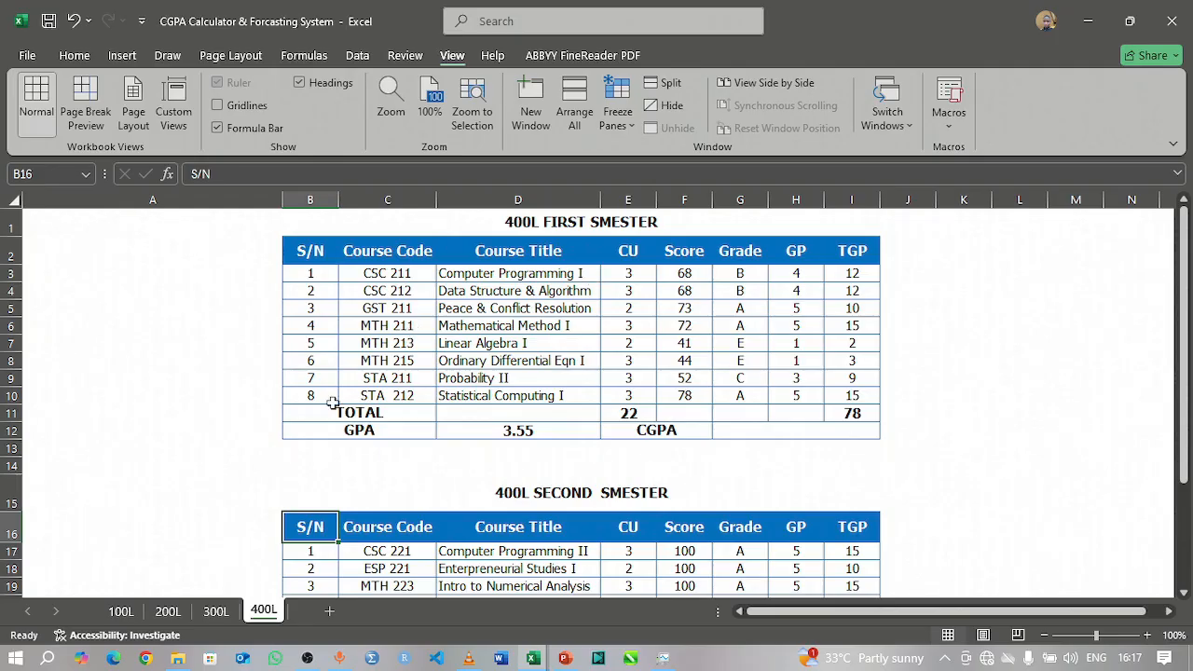
Step: Copy the 400 level first semester courses, A42:D47, from the BMAS sheet of the Courses for ATHP1P workbook
left_click(531, 654)
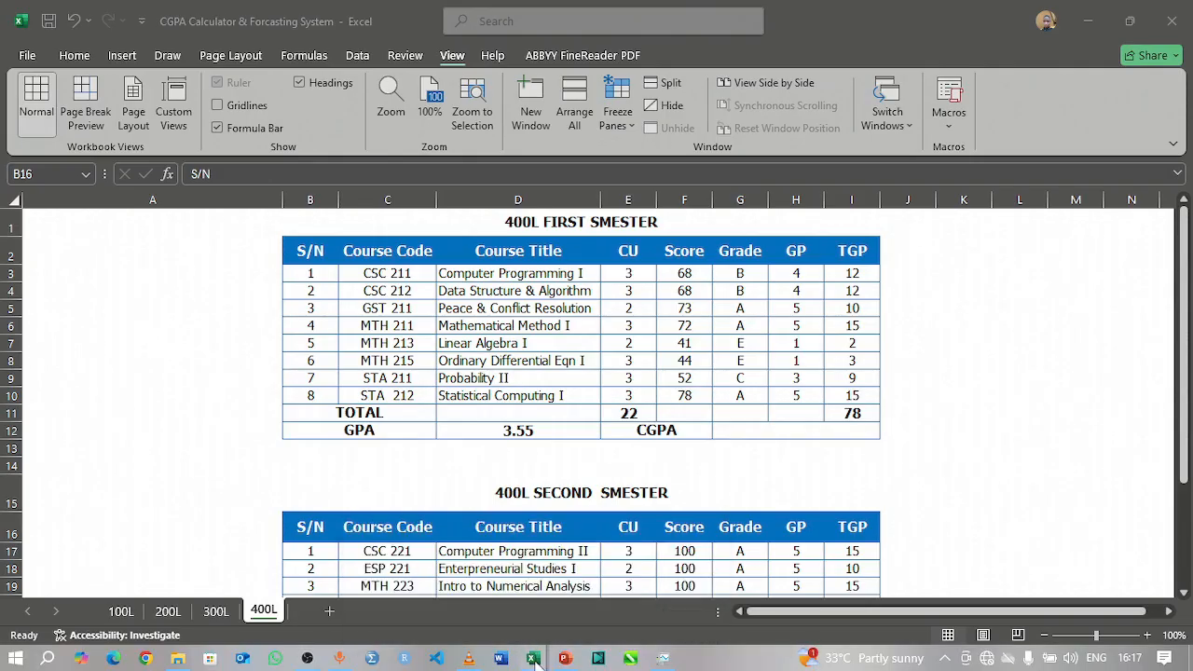
mouse_move(536, 661)
left_click(448, 583)
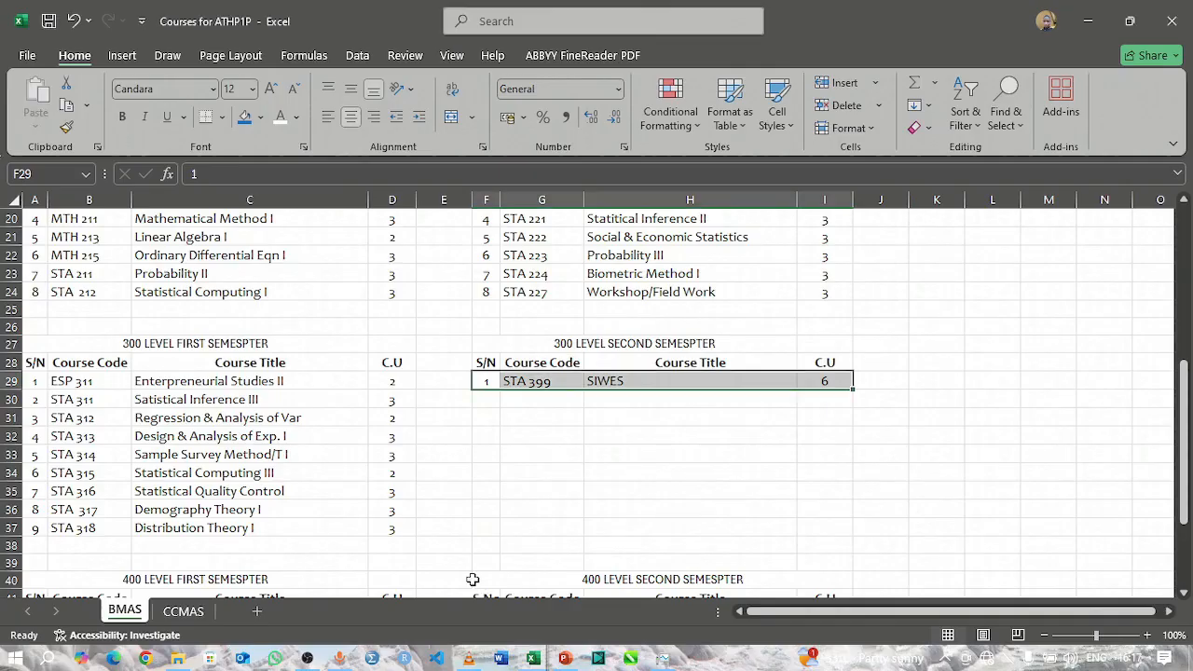
scroll(56, 373, "down", 6)
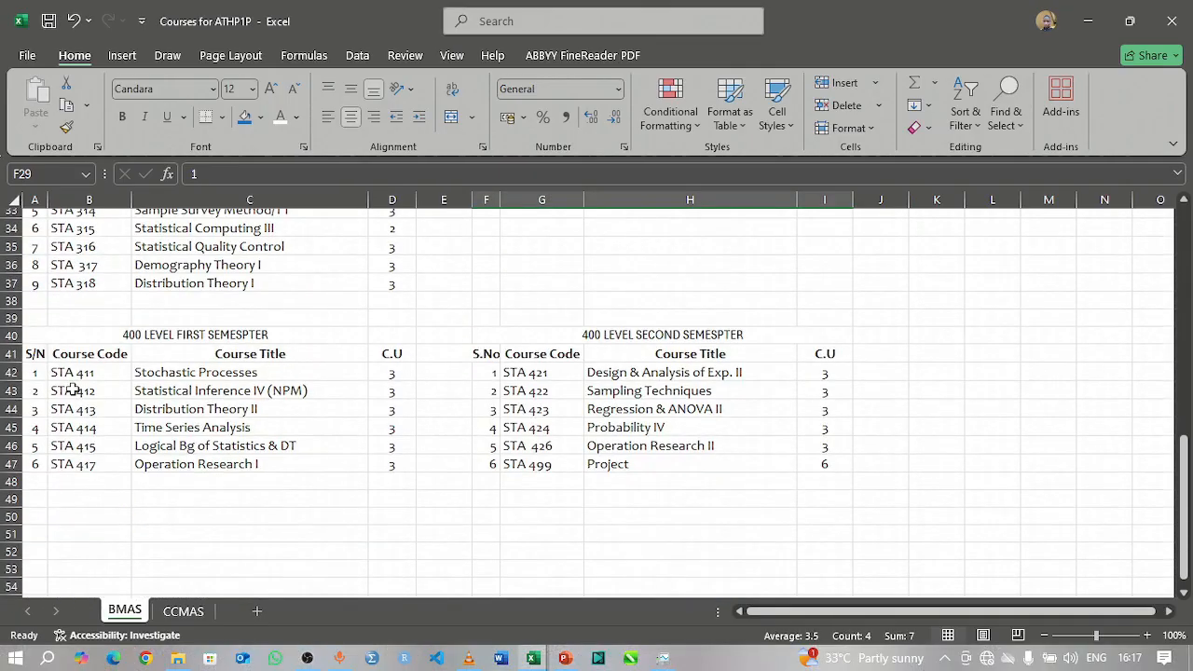
left_click_drag(36, 265, 346, 362)
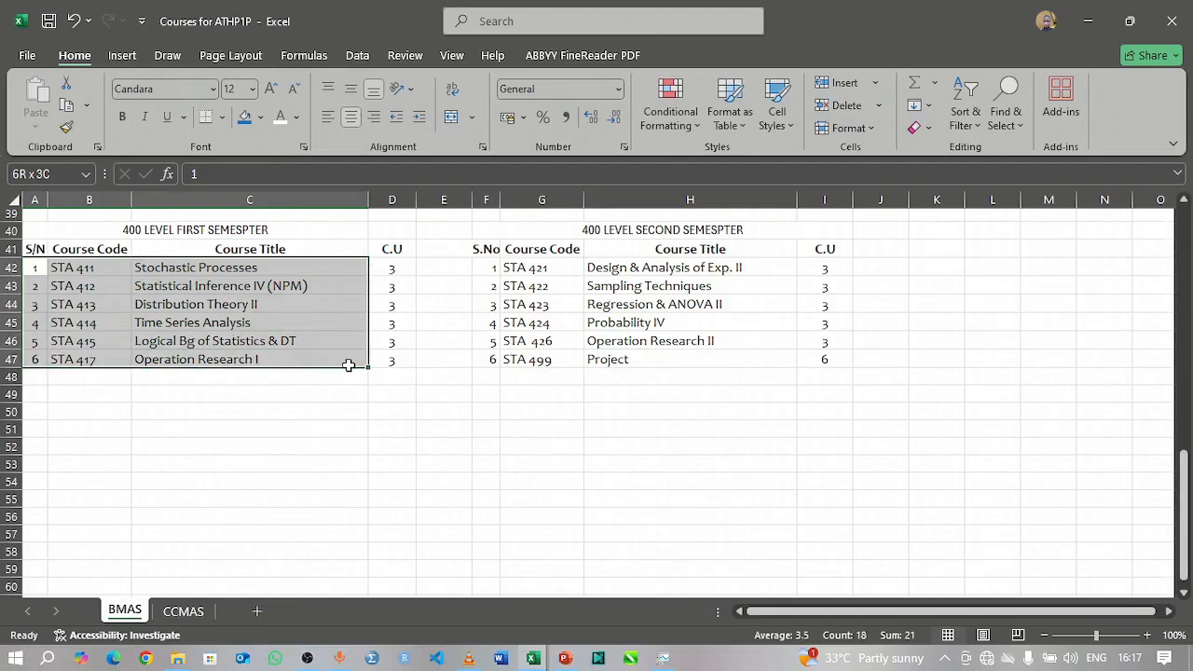
left_click_drag(383, 363, 383, 364)
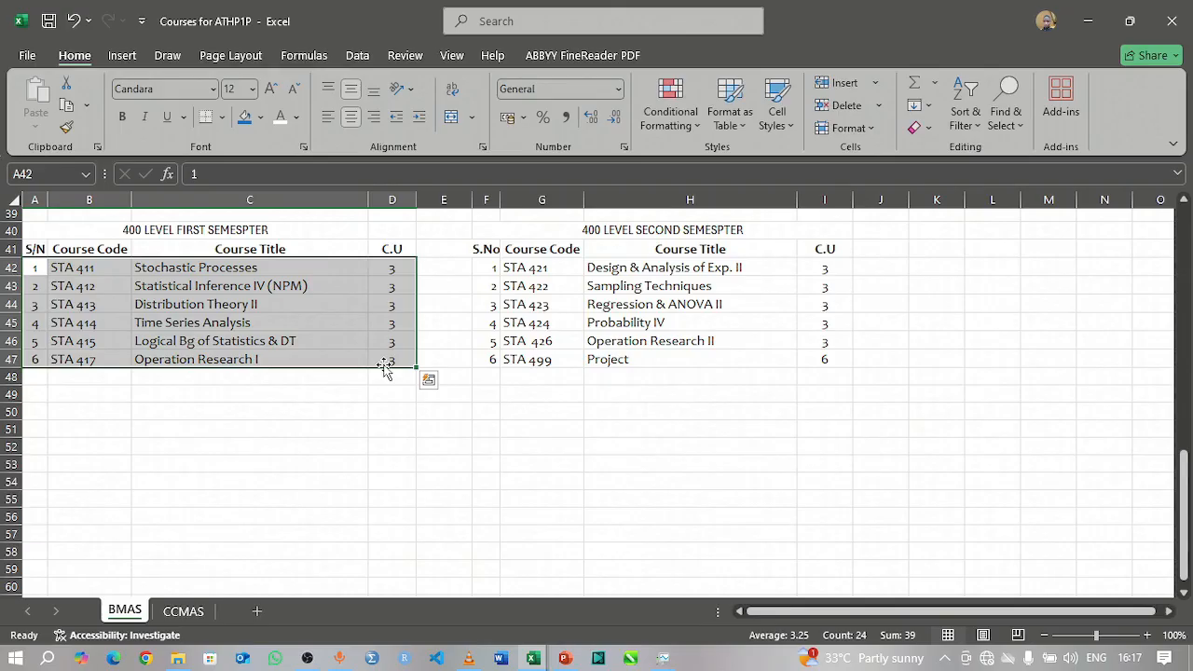
key("ctrl+c")
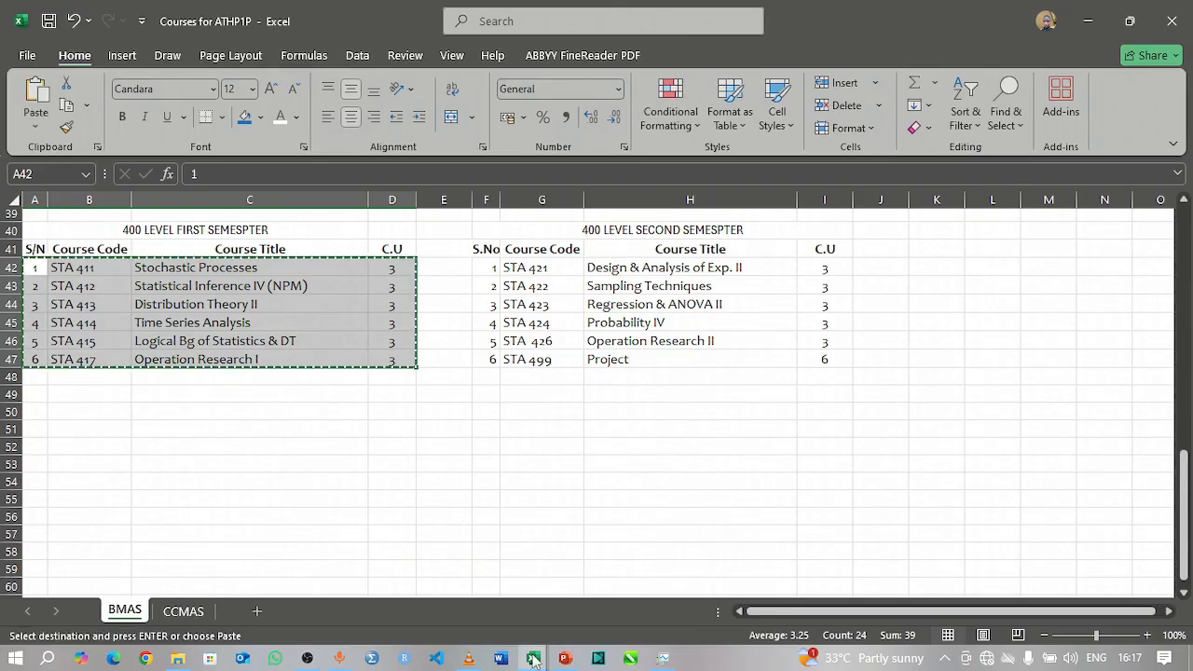
Step: Paste the copied courses as values only into the 400L first semester table of the CGPA Calculator workbook, starting at B3
left_click(532, 658)
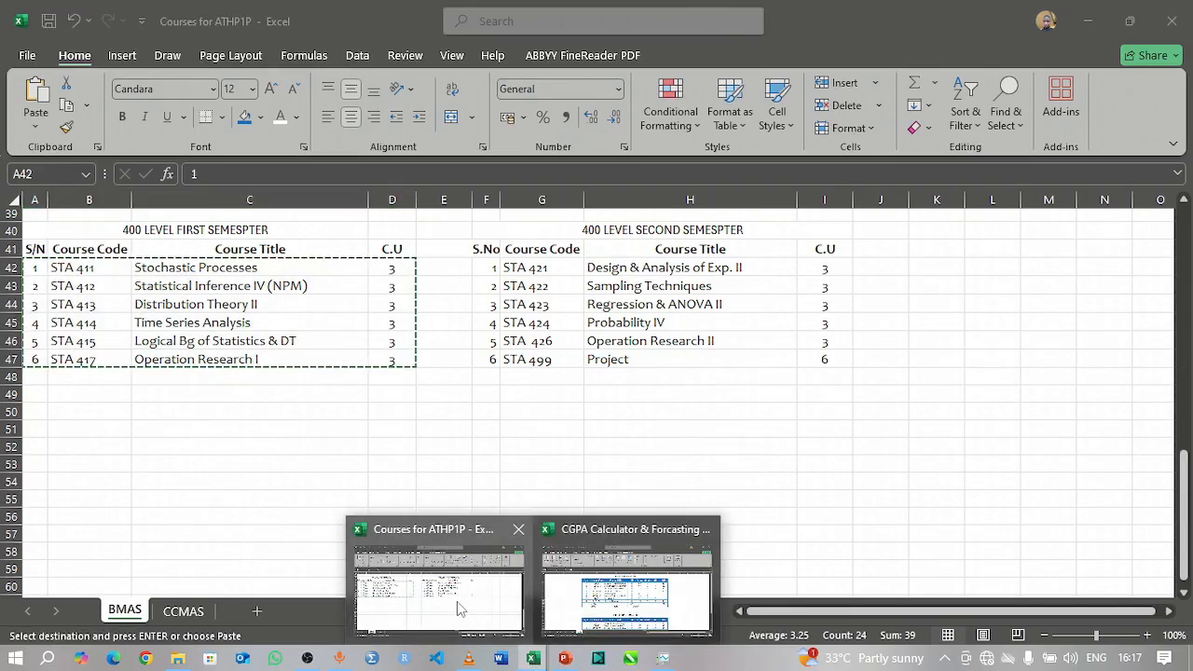
left_click(626, 594)
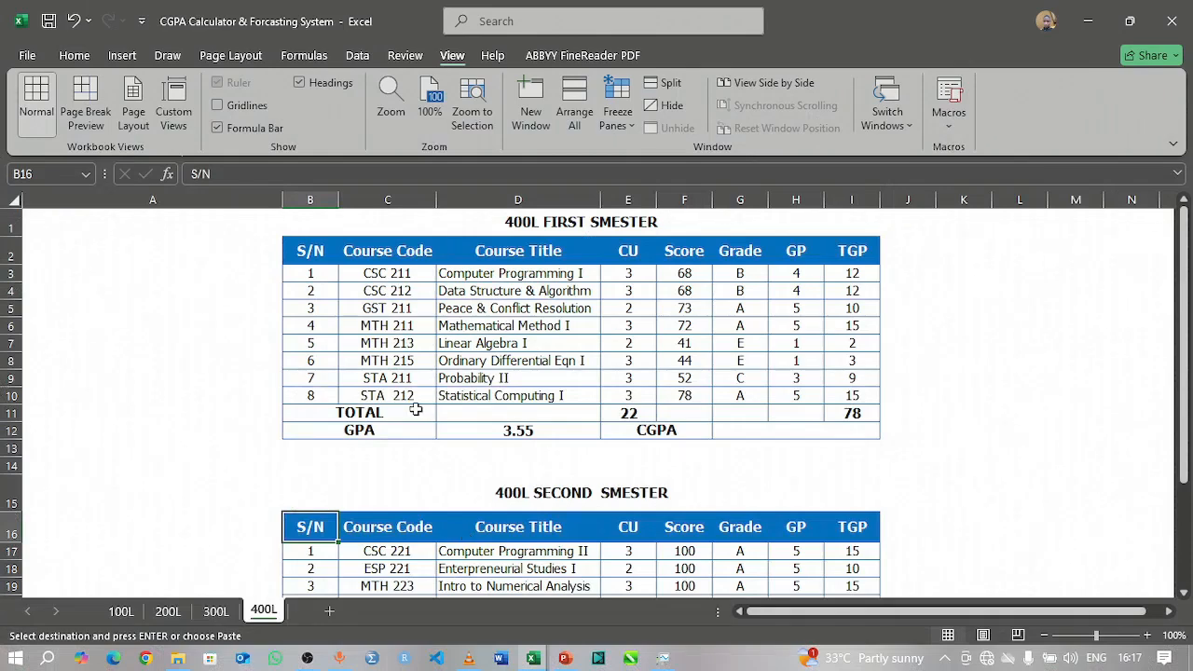
mouse_move(314, 273)
left_mouse_down()
mouse_move(632, 365)
mouse_move(694, 403)
left_mouse_up()
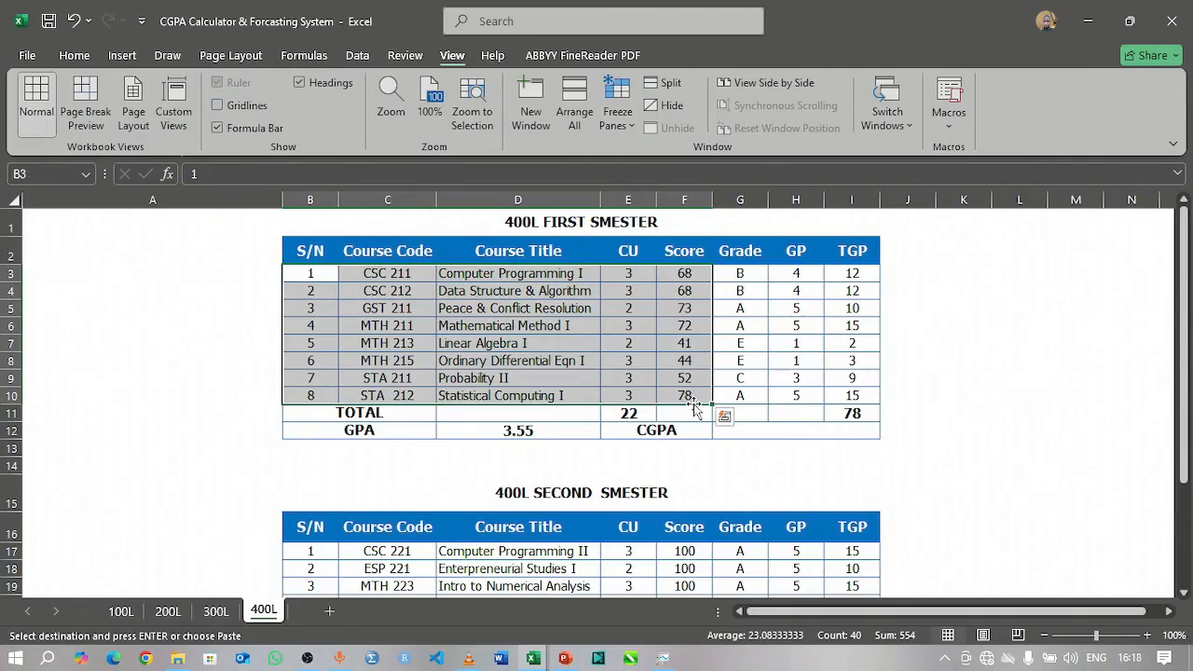
left_click(85, 54)
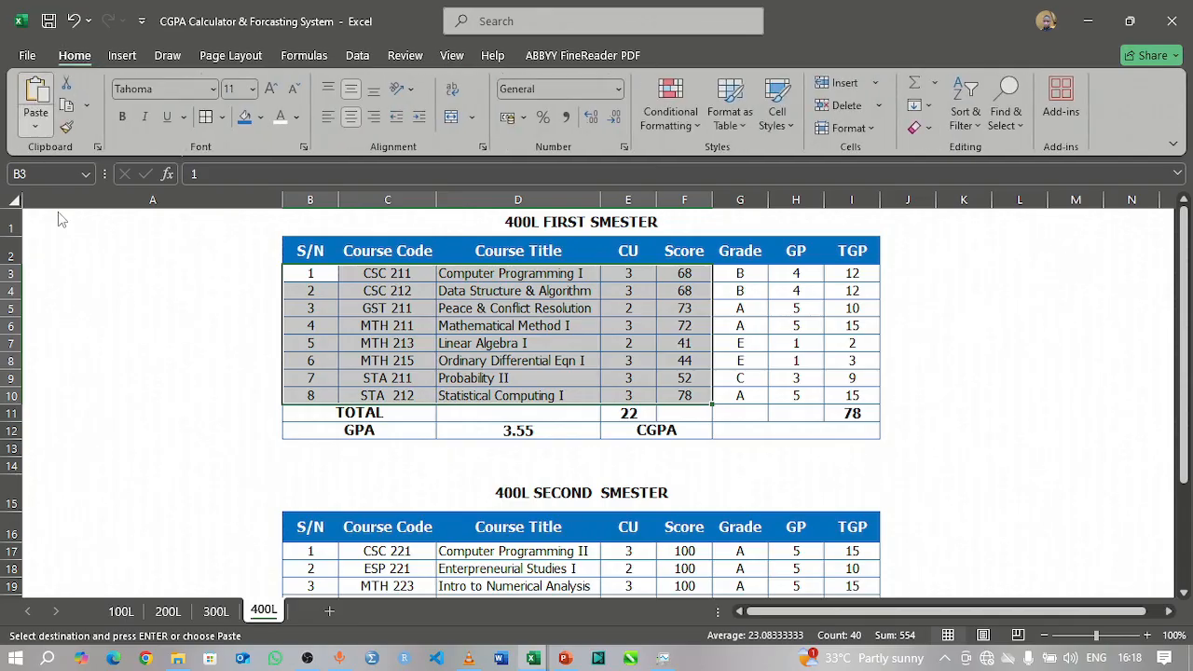
left_click(35, 128)
left_click(33, 258)
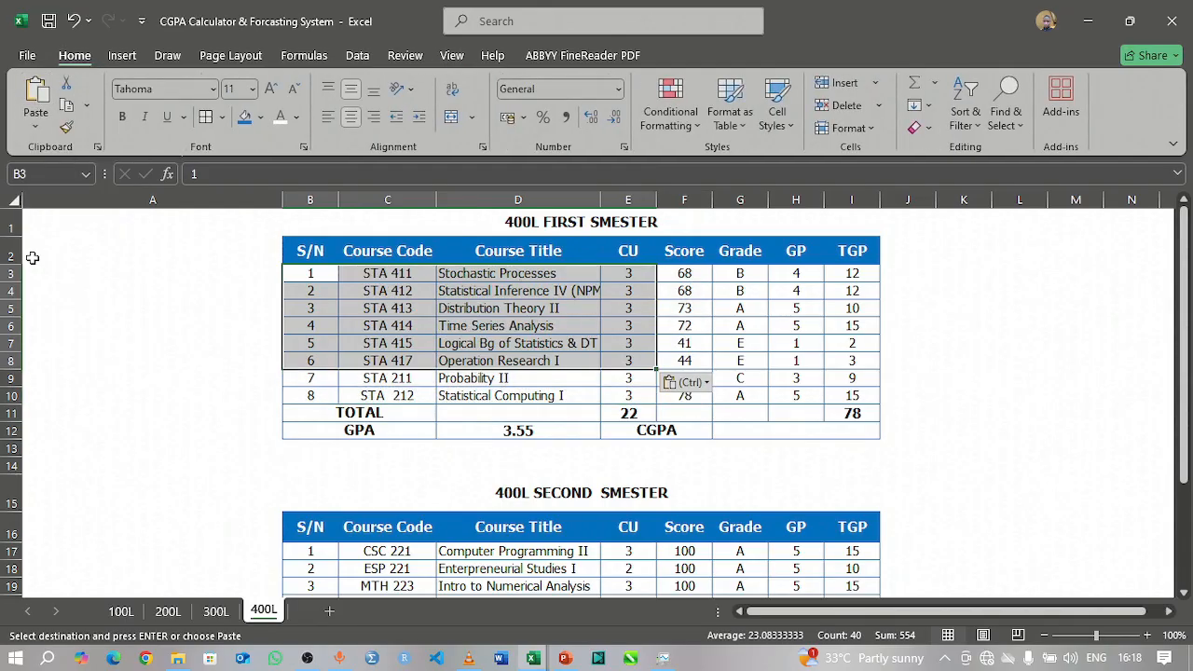
Step: Delete rows 9 and 10, which hold the leftover STA 211 and STA 212 courses in the first semester table
left_click(305, 378)
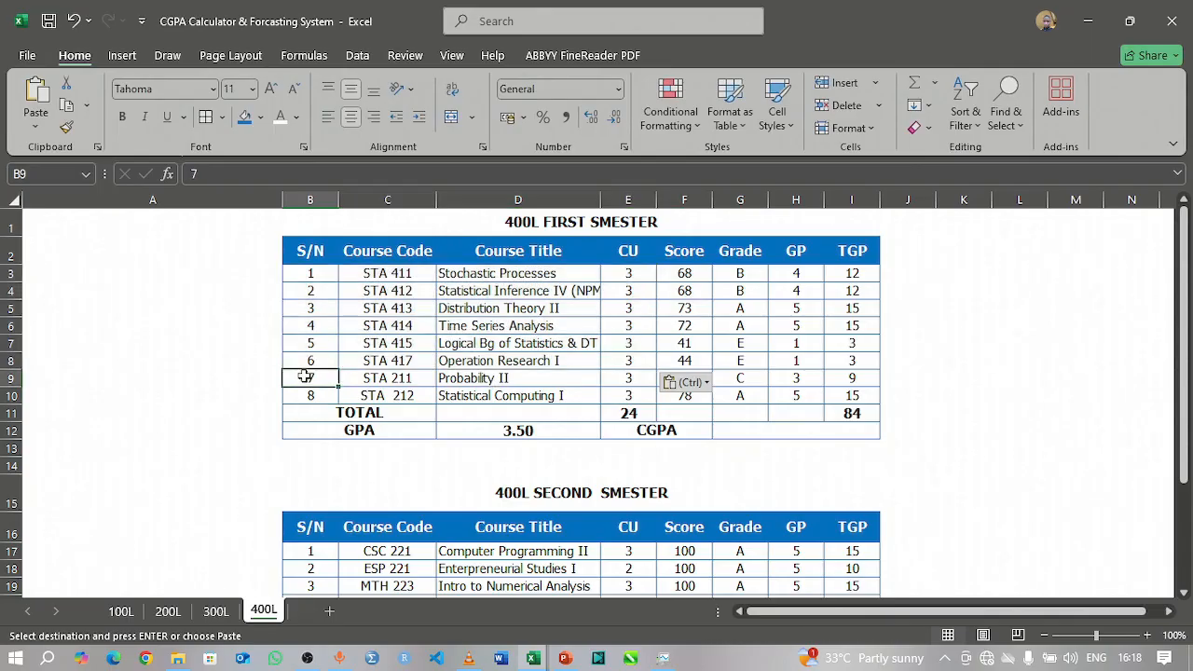
left_click(11, 380)
left_click_drag(9, 391, 6, 394)
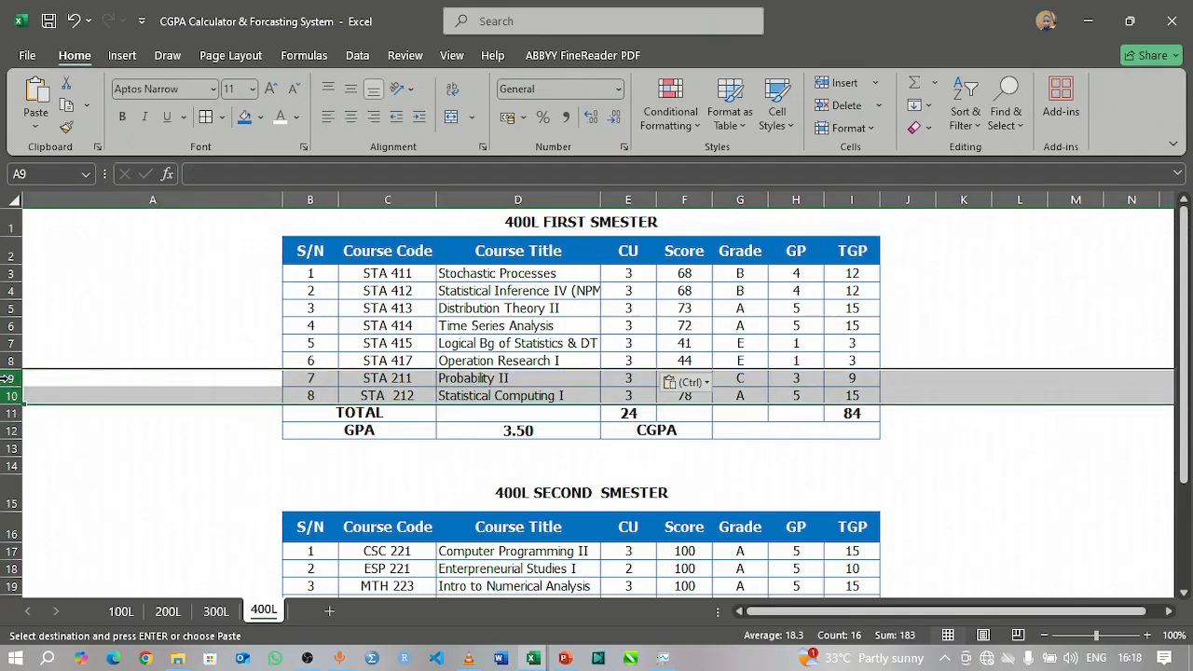
right_click(11, 384)
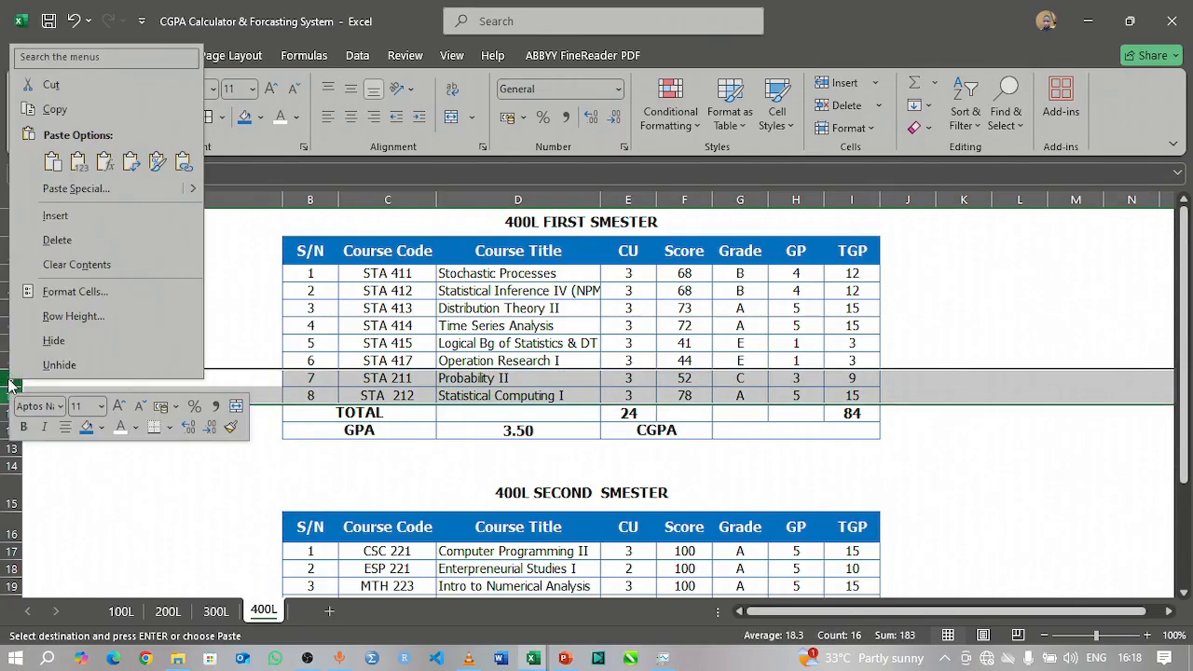
left_click(89, 240)
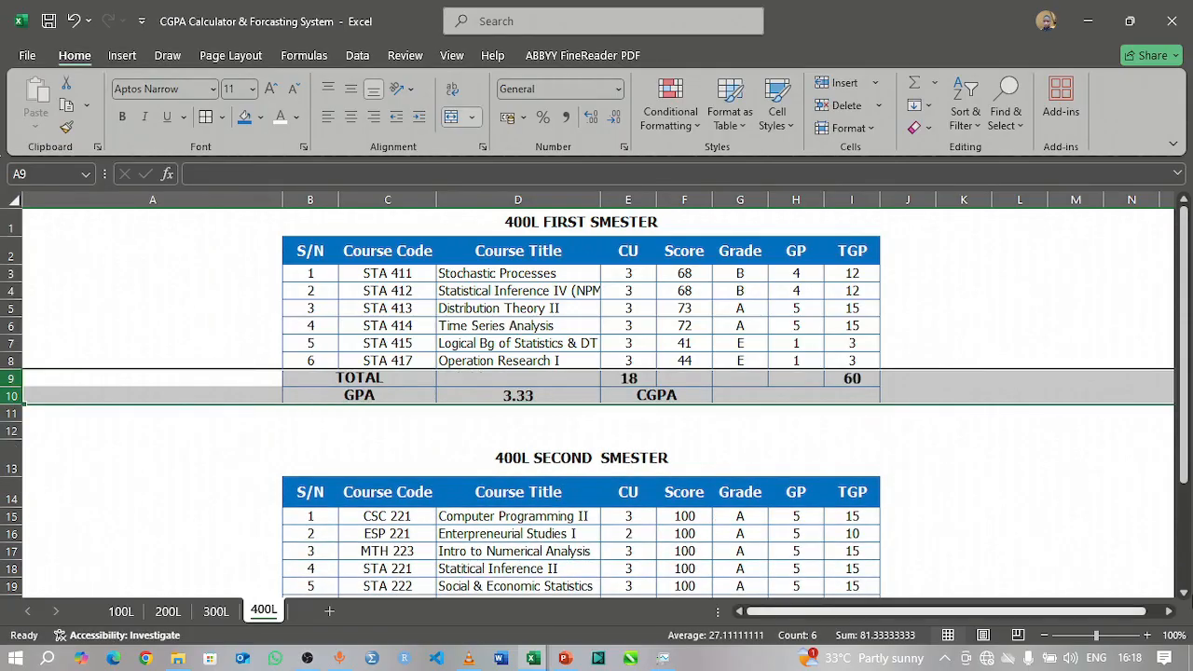
left_click(959, 470)
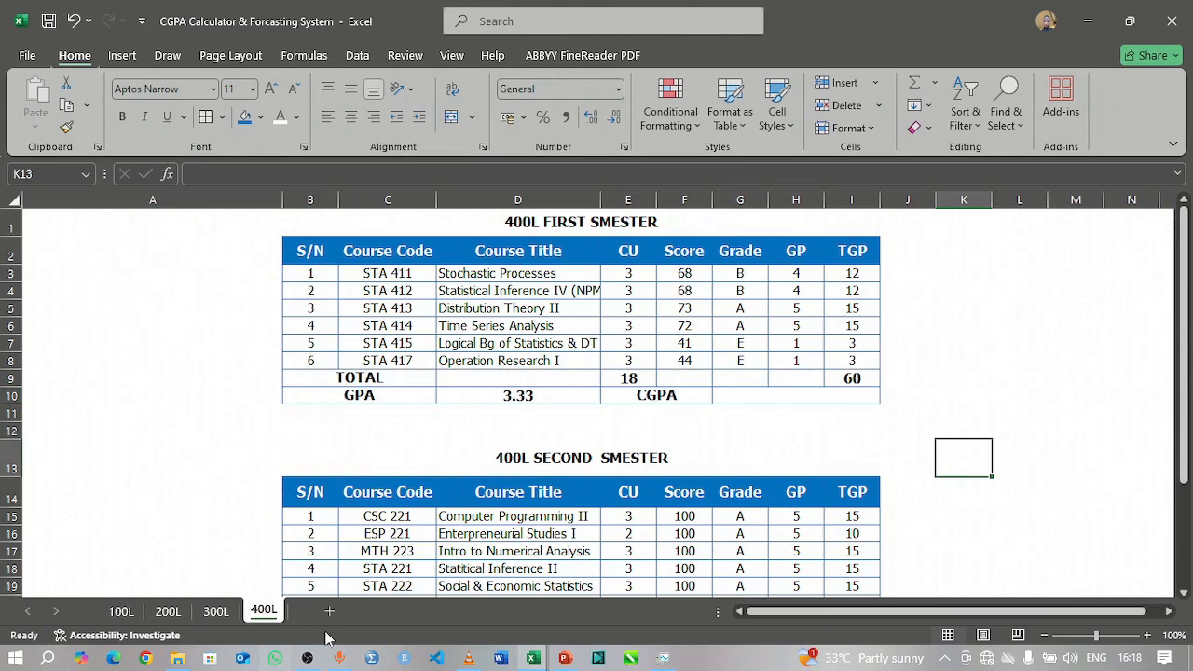
Step: Copy the 400 level second semester courses, F42:I47, from the BMAS sheet of the Courses for ATHP1P workbook
scroll(448, 504, "down", 2)
scroll(447, 505, "down", 3)
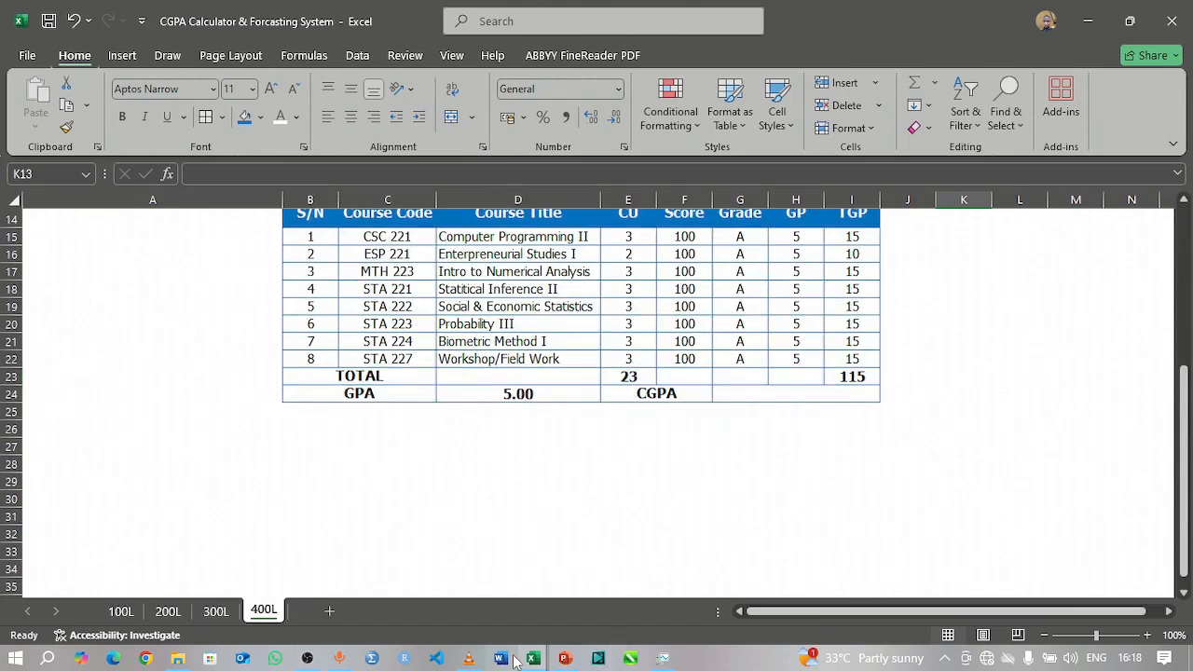
mouse_move(541, 662)
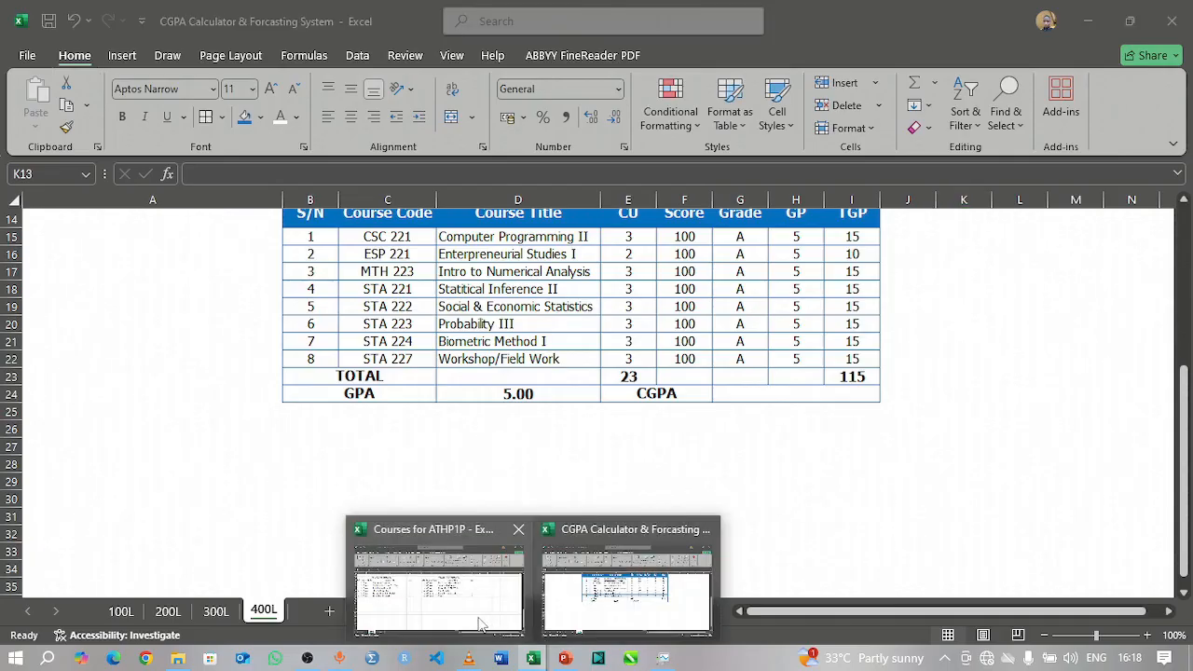
left_click(476, 619)
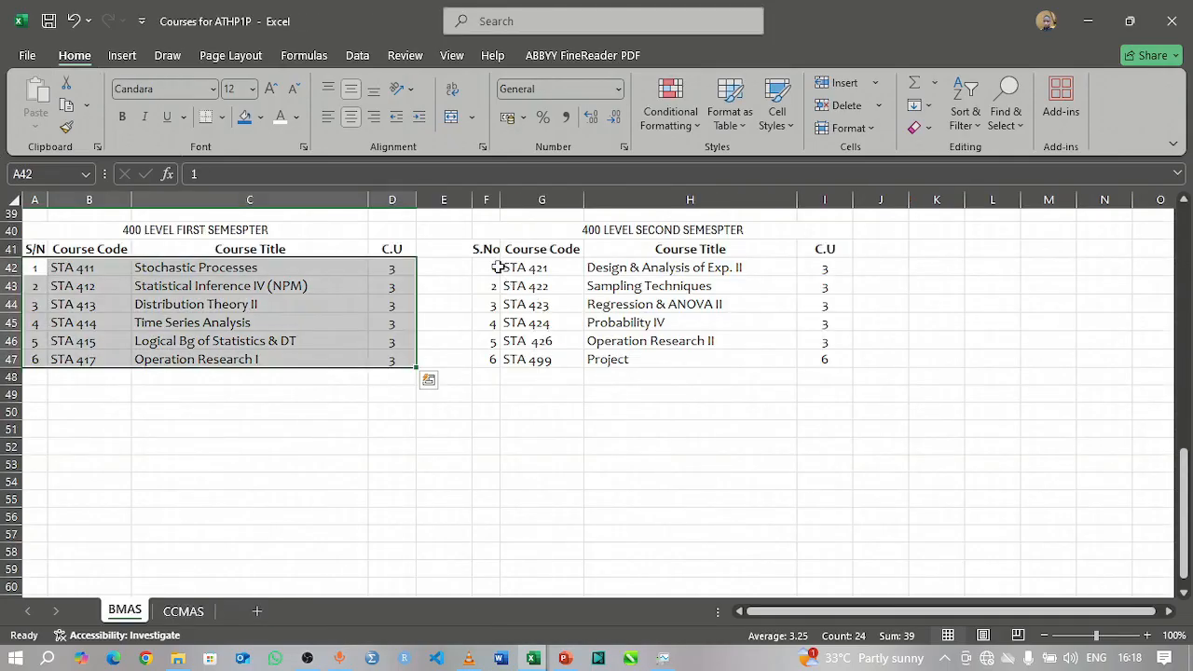
left_click_drag(494, 267, 810, 361)
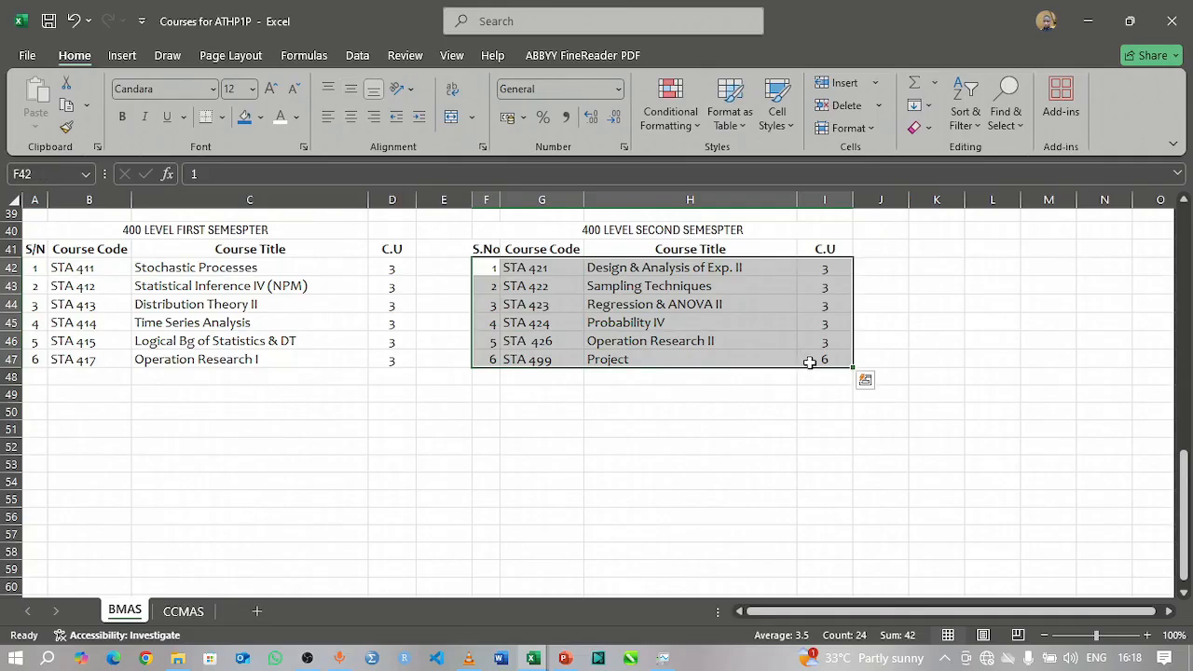
key("ctrl+c")
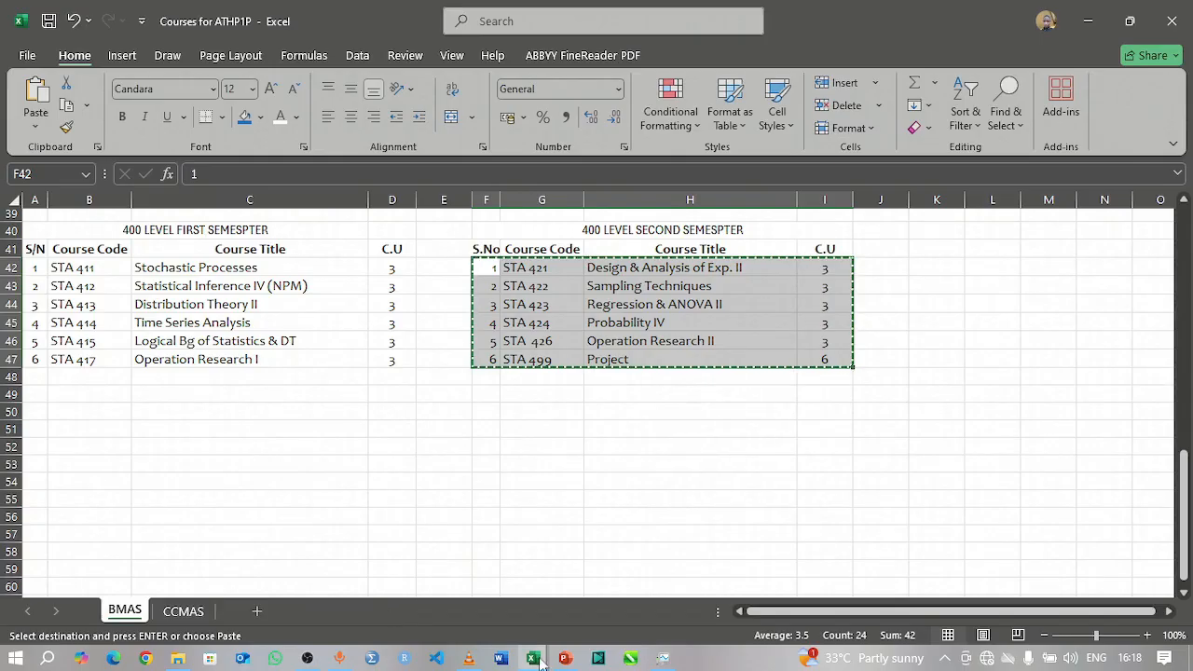
Step: Paste the copied courses as values only into the 400L second semester table of the CGPA Calculator workbook, starting at B15
mouse_move(536, 661)
left_click(583, 597)
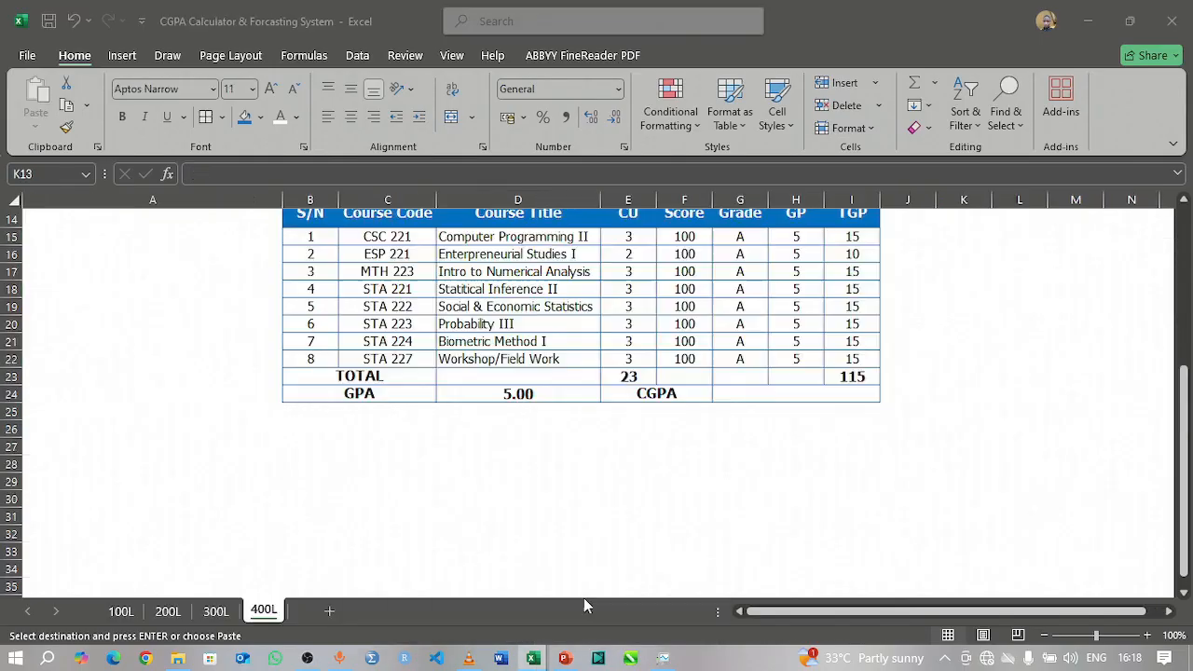
scroll(387, 360, "up", 3)
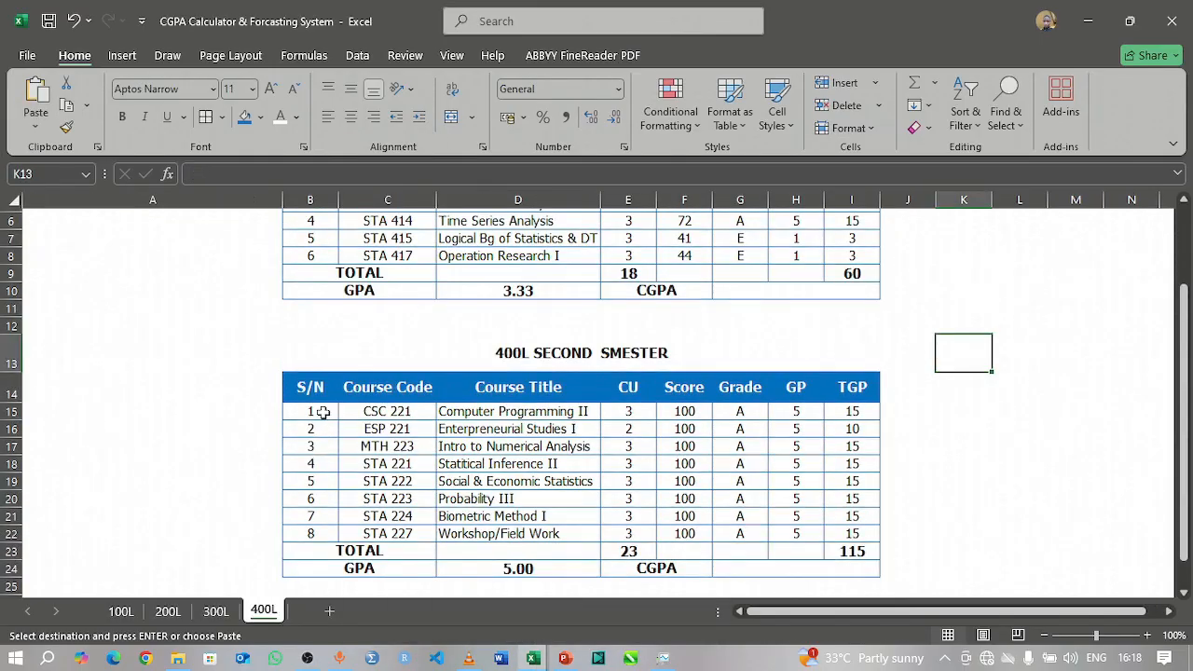
left_click(320, 413)
left_click_drag(313, 413, 580, 529)
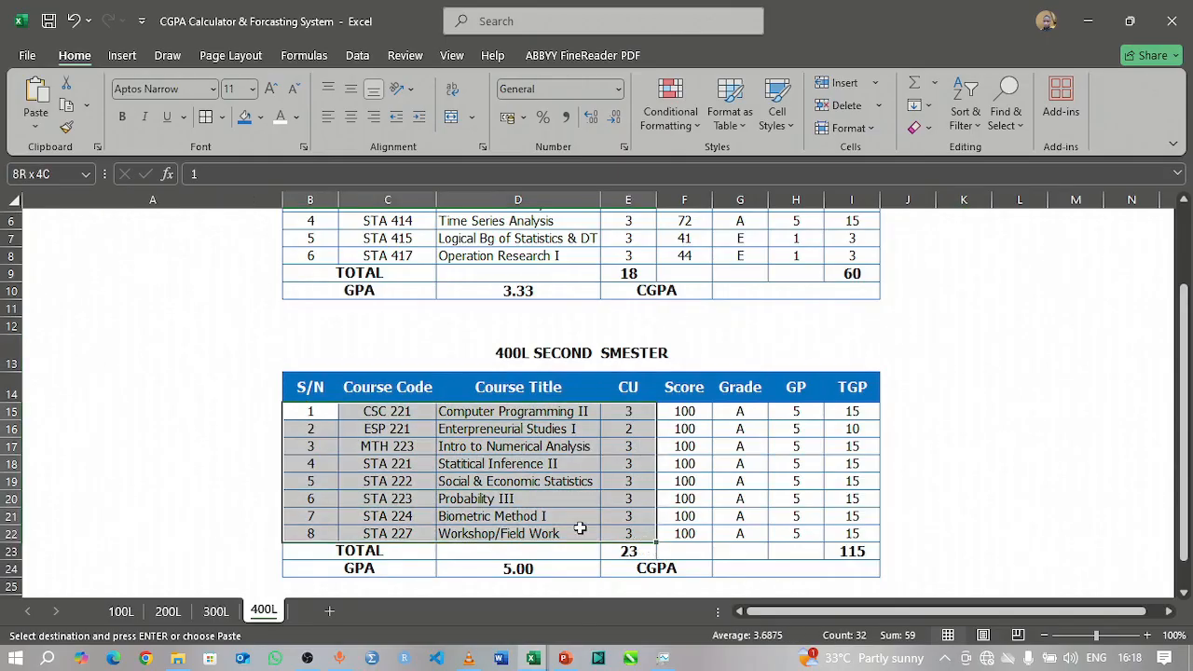
left_click(35, 131)
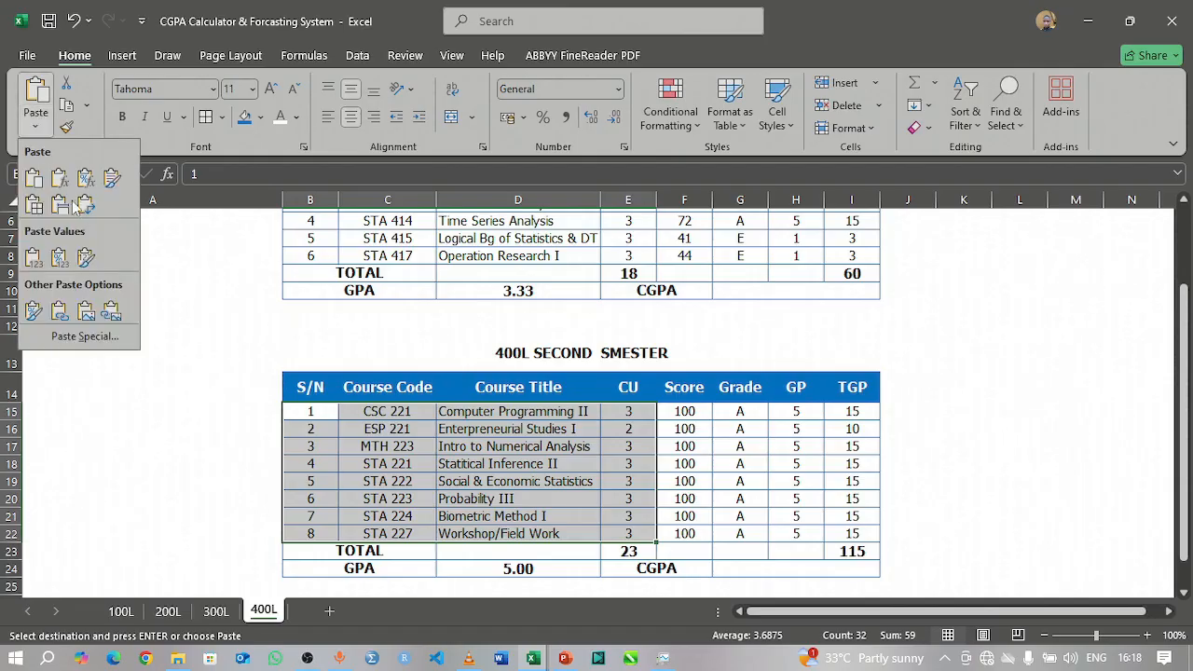
left_click(34, 264)
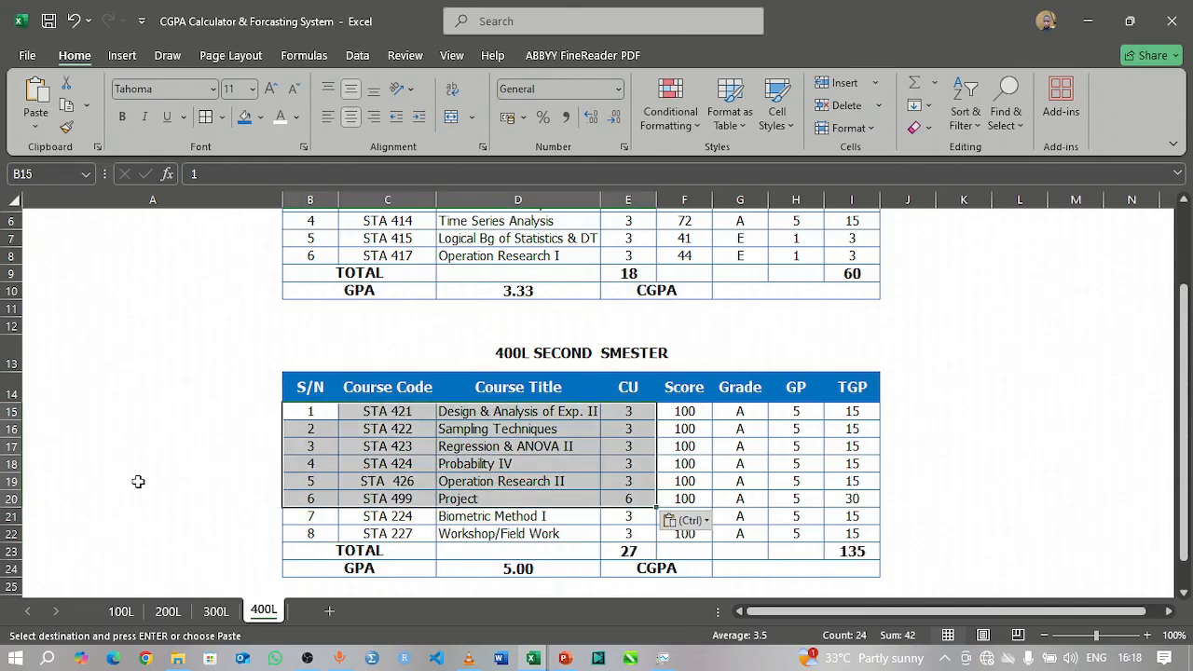
Step: Delete rows 21 and 22, which hold the leftover STA 224 and STA 227 courses in the 400L second semester table
left_click(288, 515)
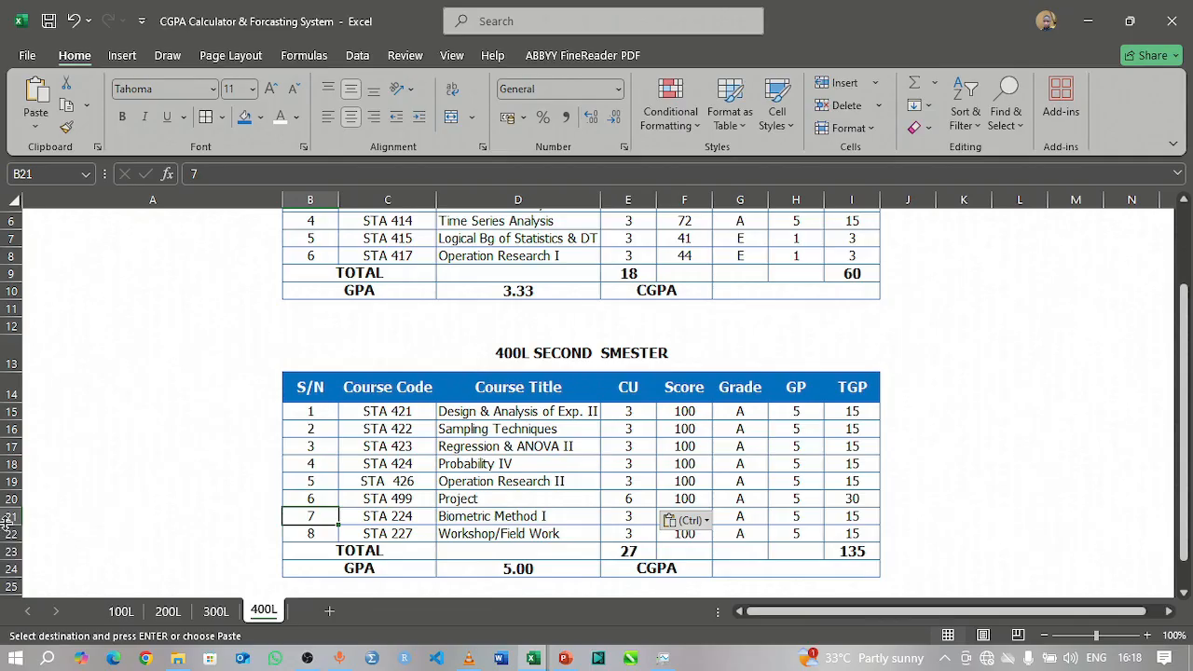
mouse_move(6, 517)
left_mouse_down()
mouse_move(9, 544)
mouse_move(11, 528)
left_mouse_up()
left_click(62, 533)
right_click(9, 527)
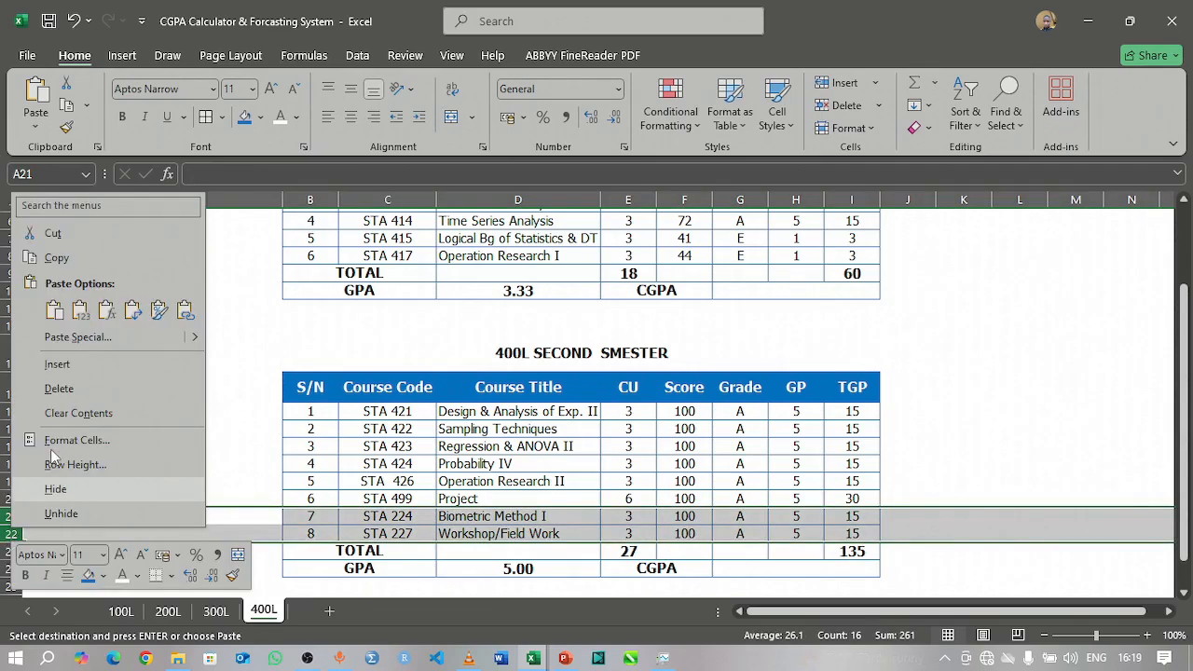
left_click(62, 394)
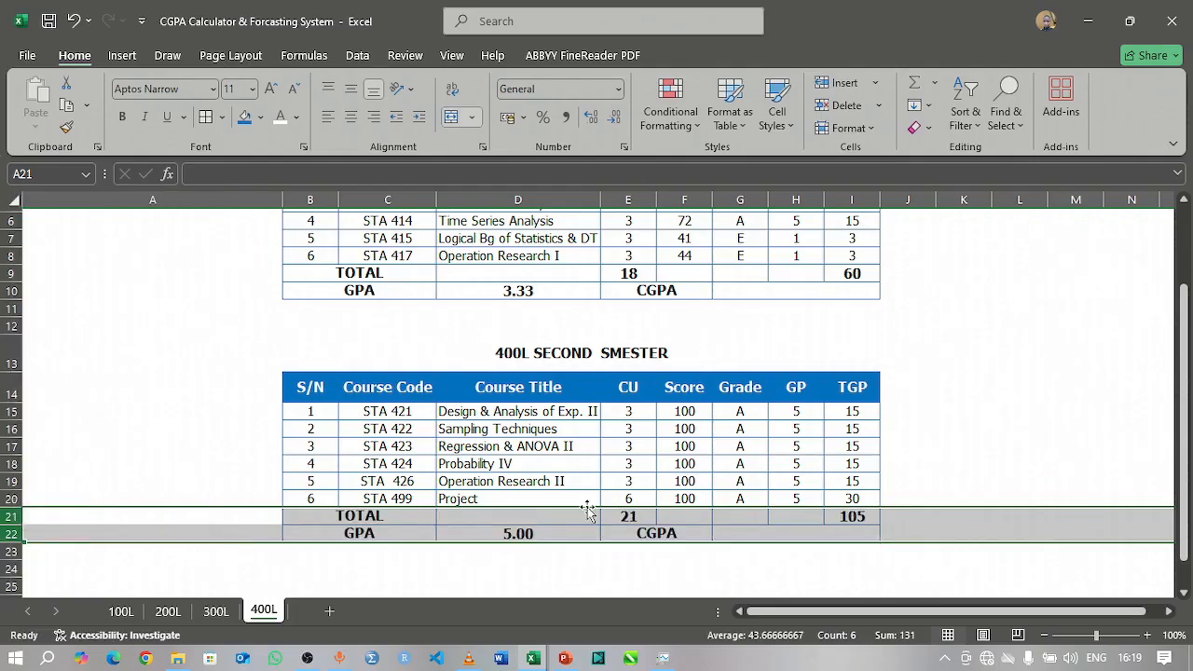
left_click(975, 464)
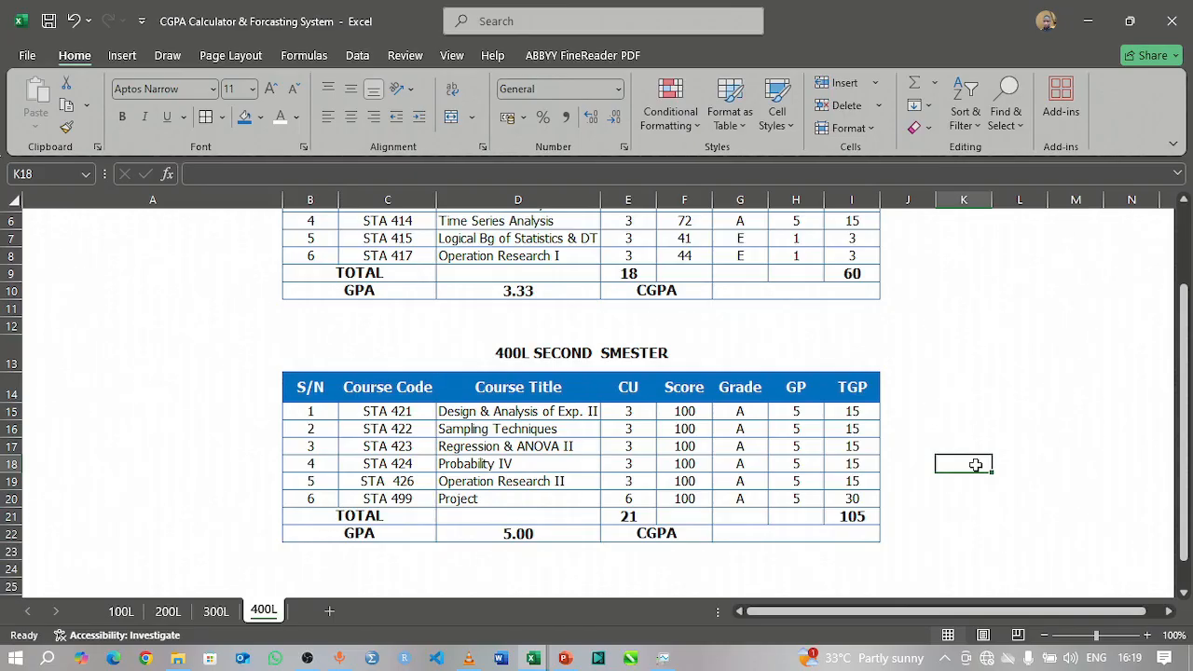
Step: Check the second semester TGP total's formula in I21, and autofit the Course Title column D to its longest title
left_click(853, 513)
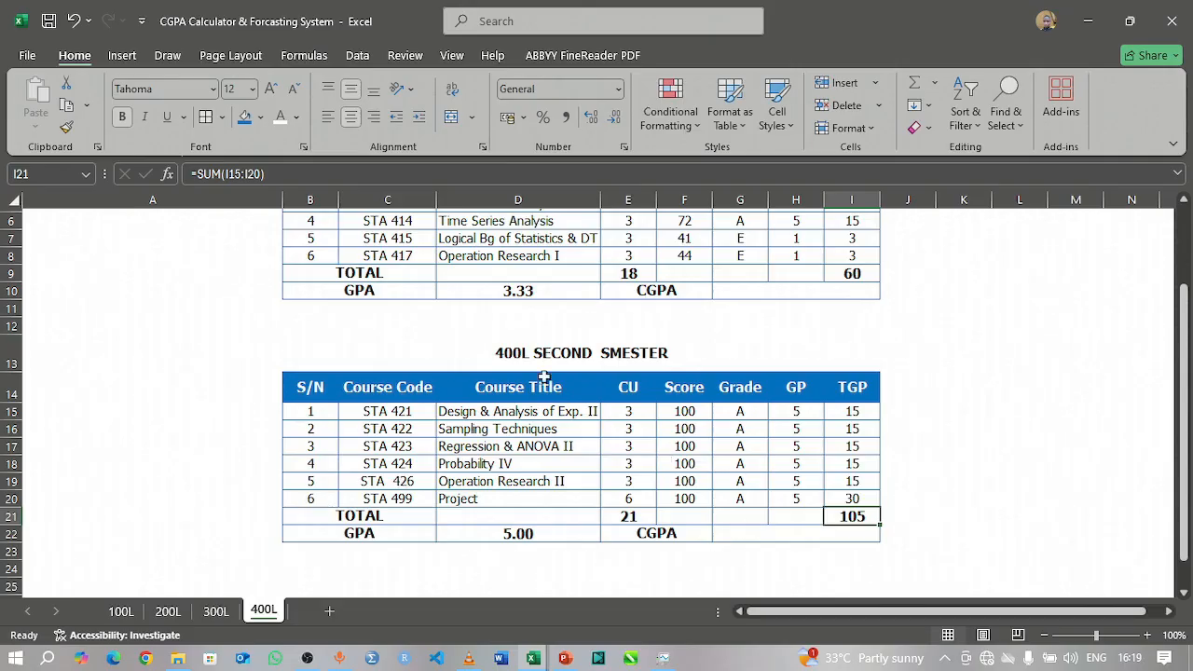
scroll(524, 363, "up", 2)
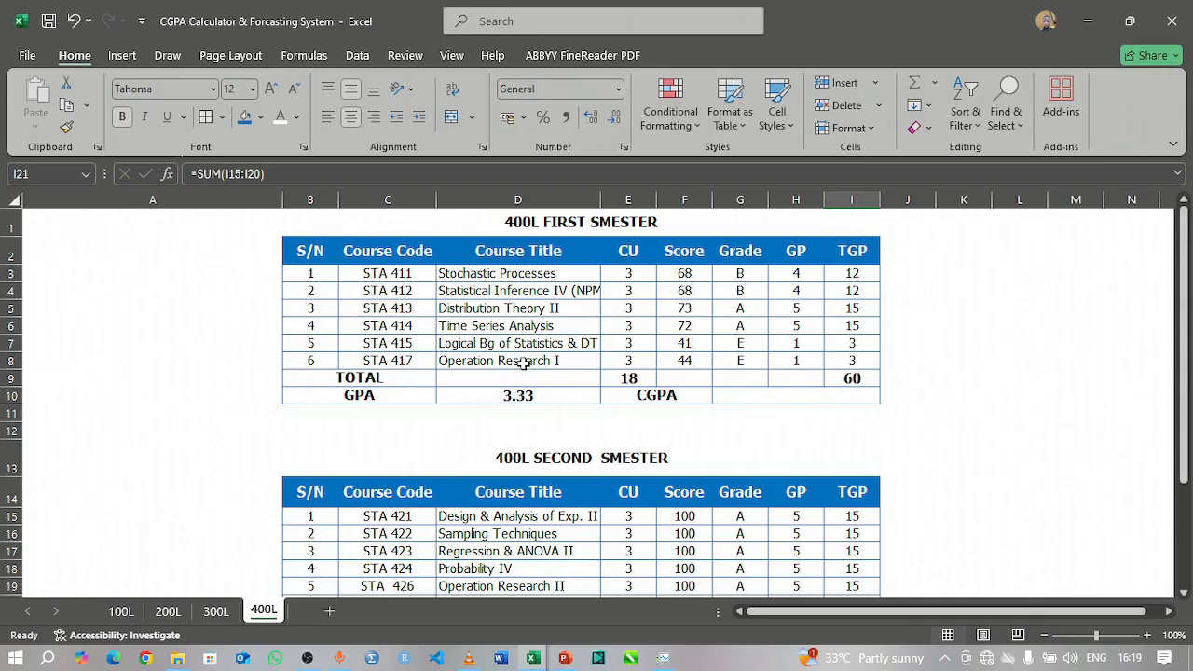
double_click(599, 203)
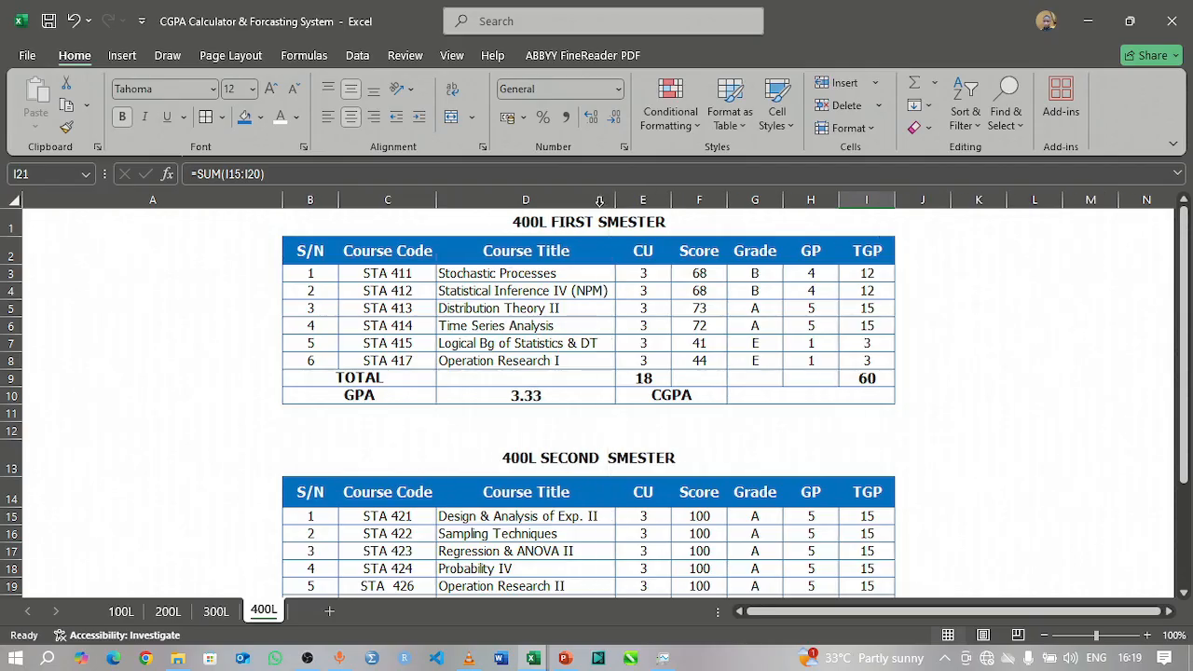